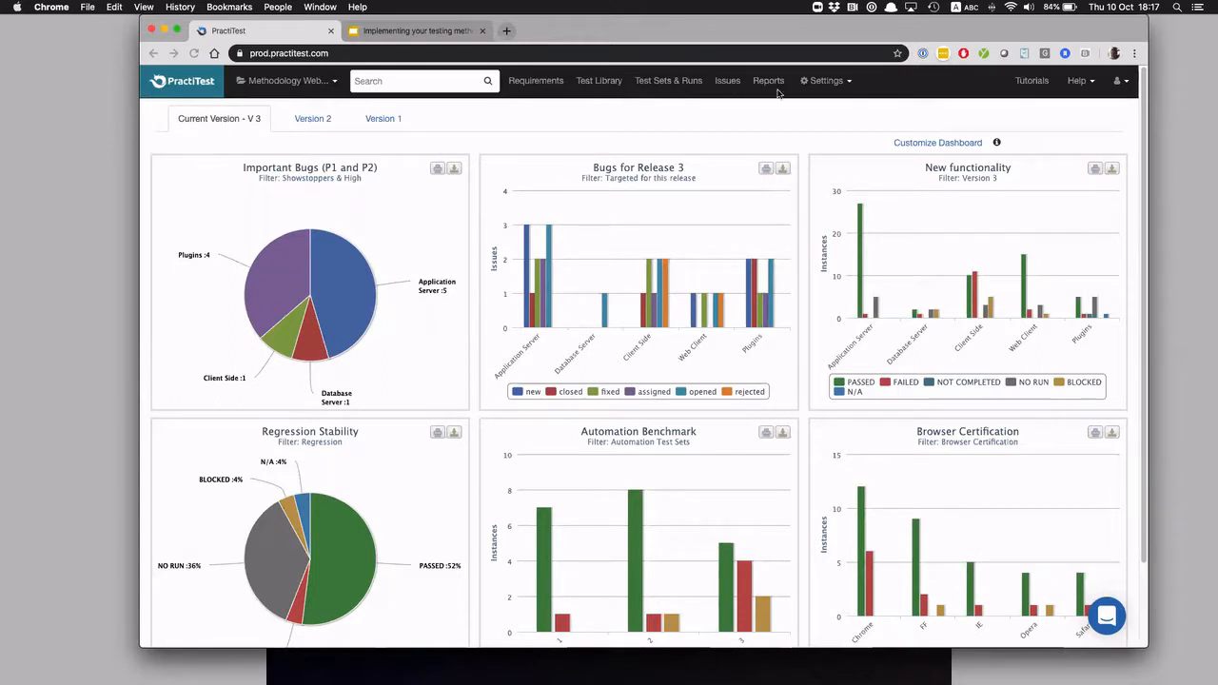
scroll(752, 284, "down", 2)
scroll(752, 283, "up", 2)
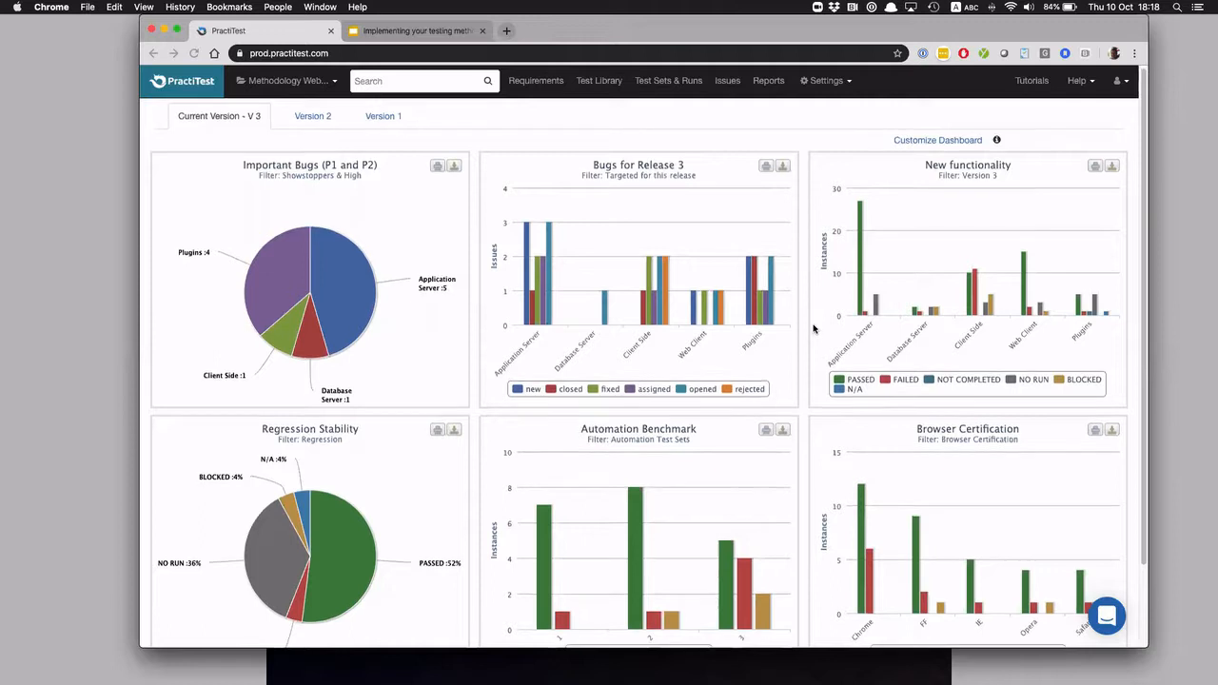
scroll(814, 328, "down", 5)
scroll(814, 328, "up", 5)
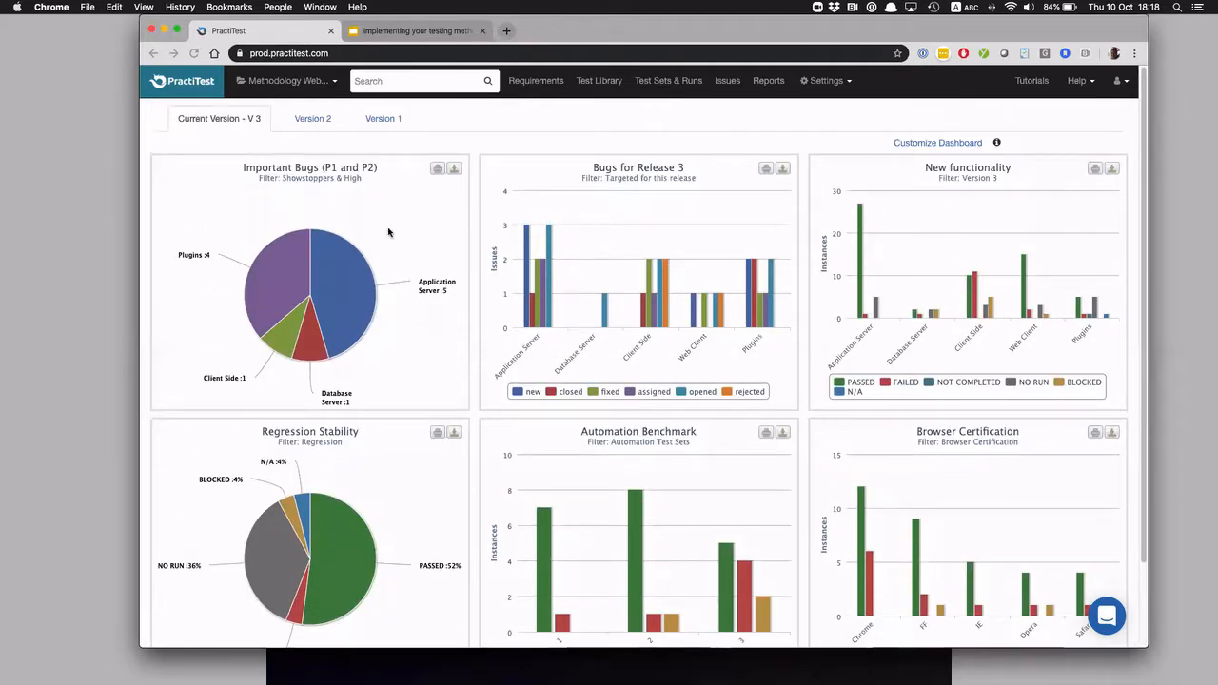
Switch to the project "Project Ramex (June 2016)" and look over its Summary Home dashboard
left_click(297, 81)
scroll(317, 298, "down", 7)
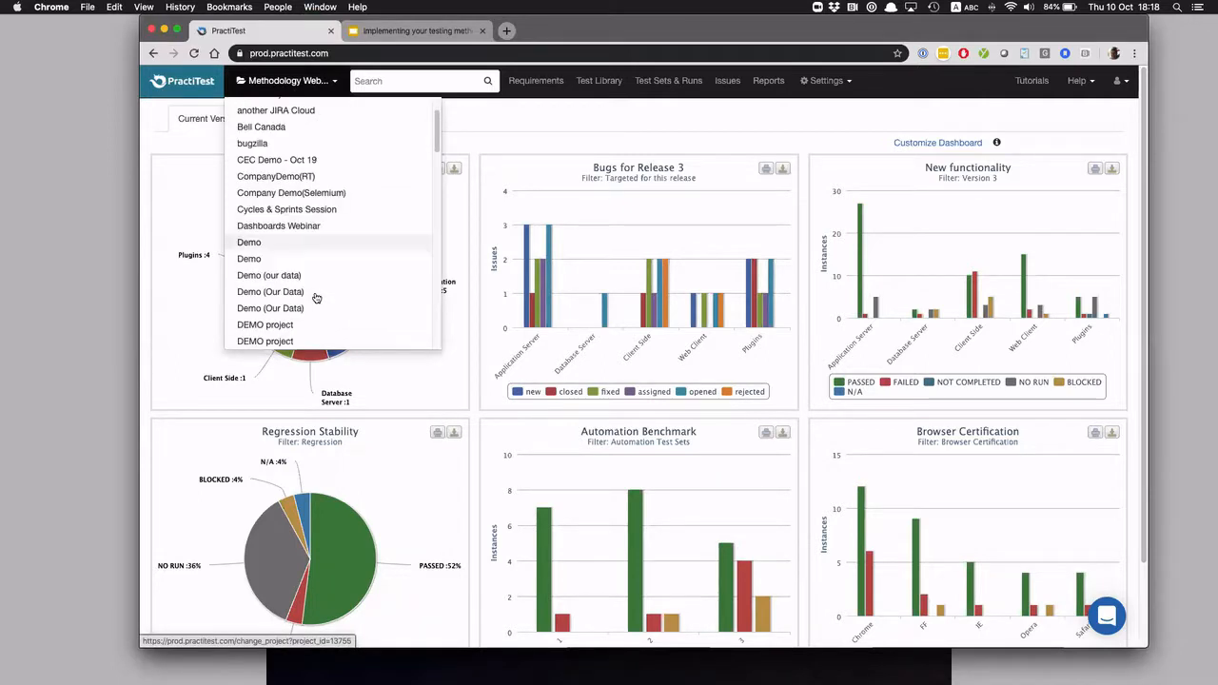
scroll(317, 298, "down", 7)
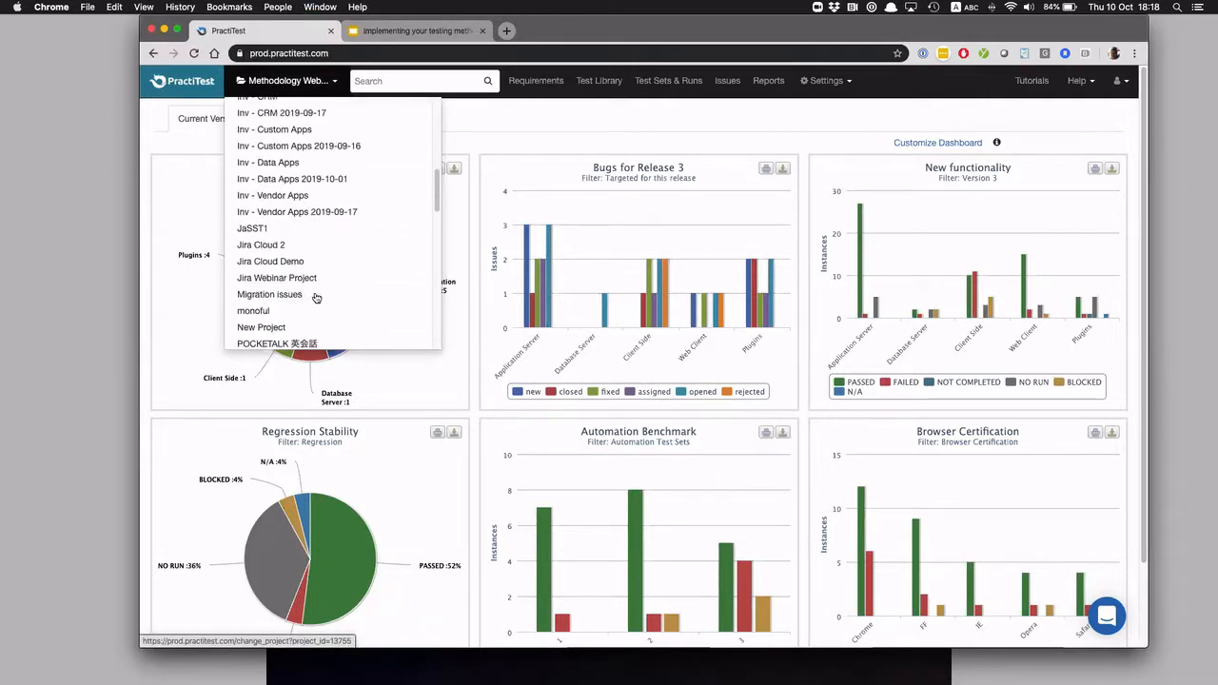
scroll(317, 298, "down", 4)
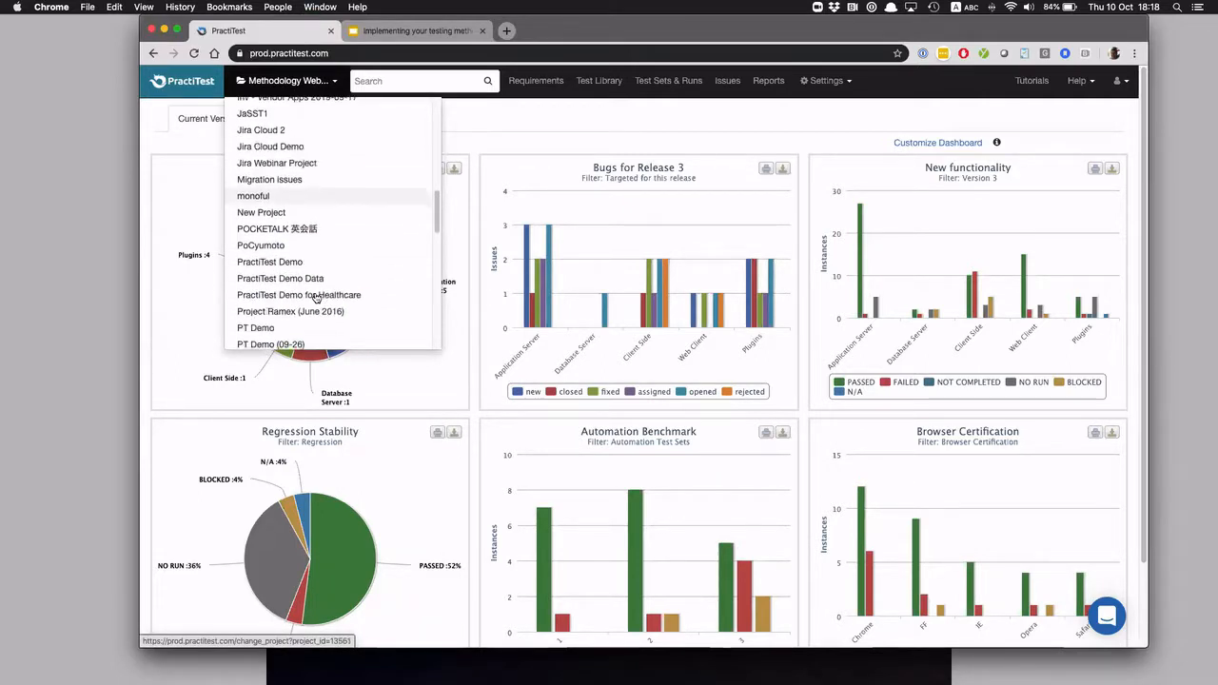
left_click(317, 288)
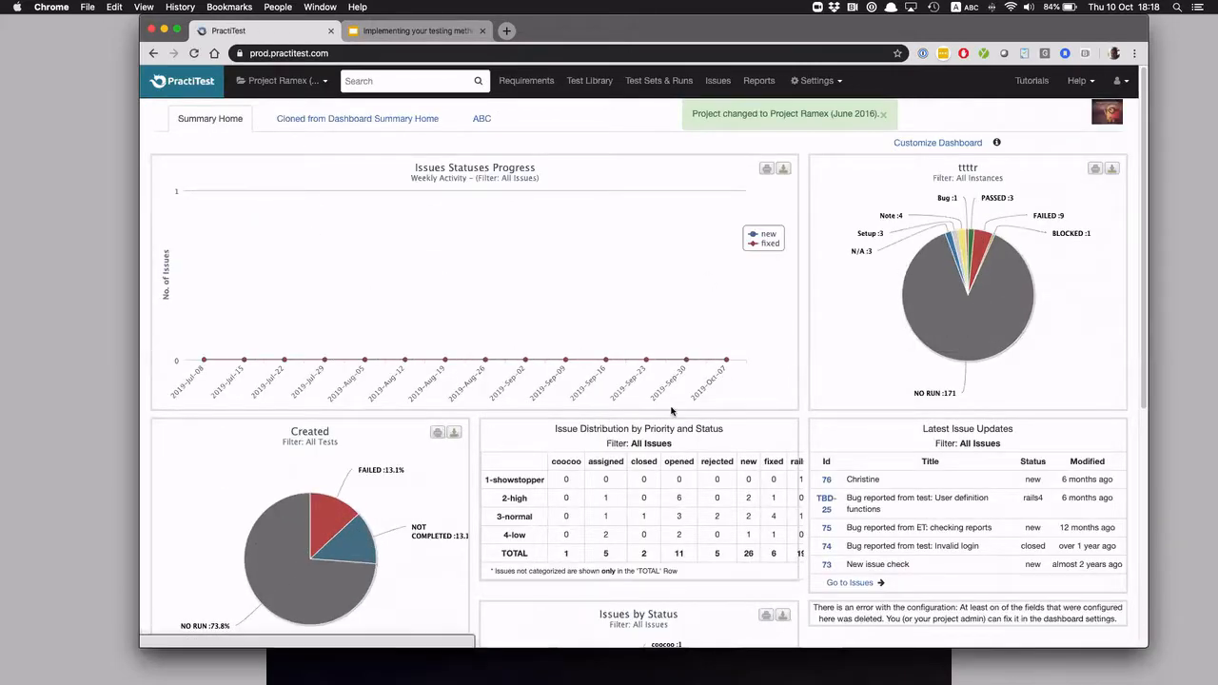
scroll(673, 412, "down", 5)
scroll(670, 409, "up", 5)
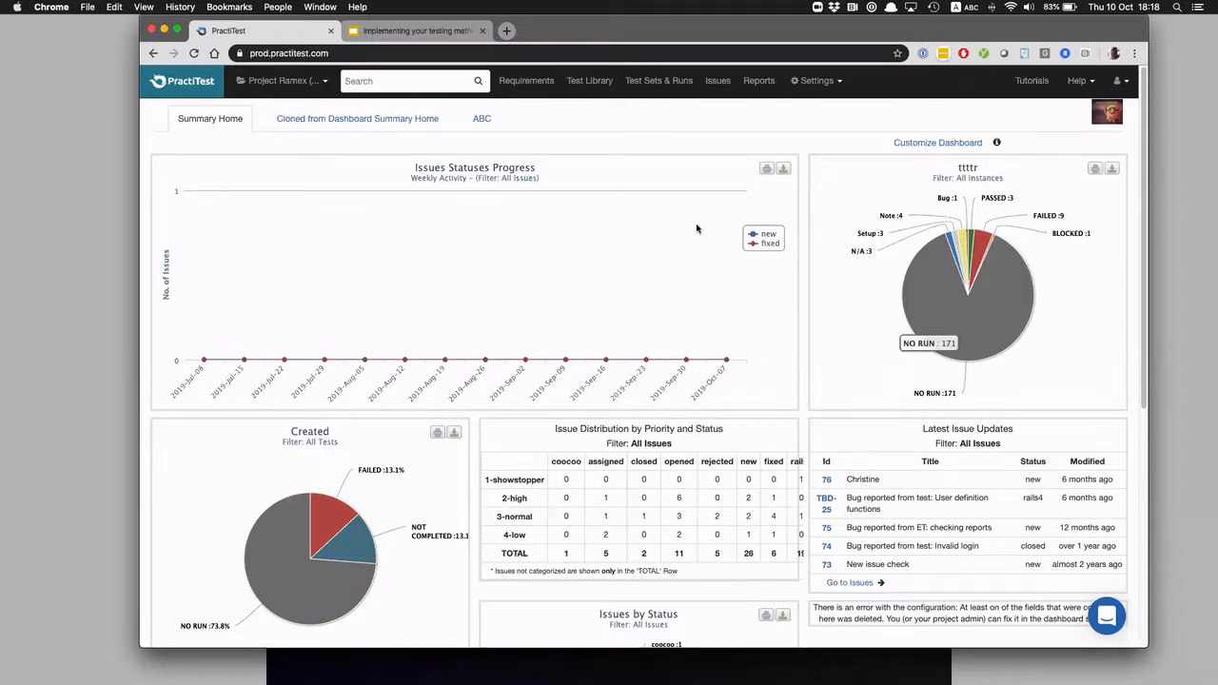
Switch back to the "Methodology Webinar Project"
left_click(270, 84)
scroll(313, 300, "down", 5)
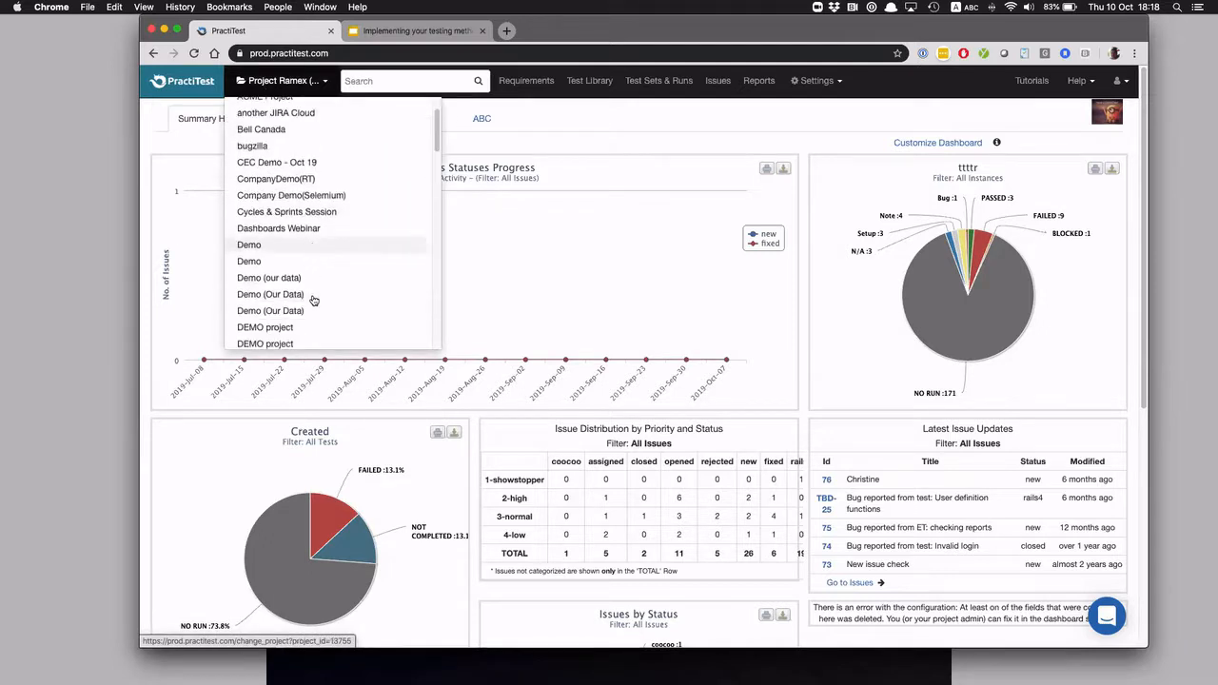
scroll(314, 300, "down", 5)
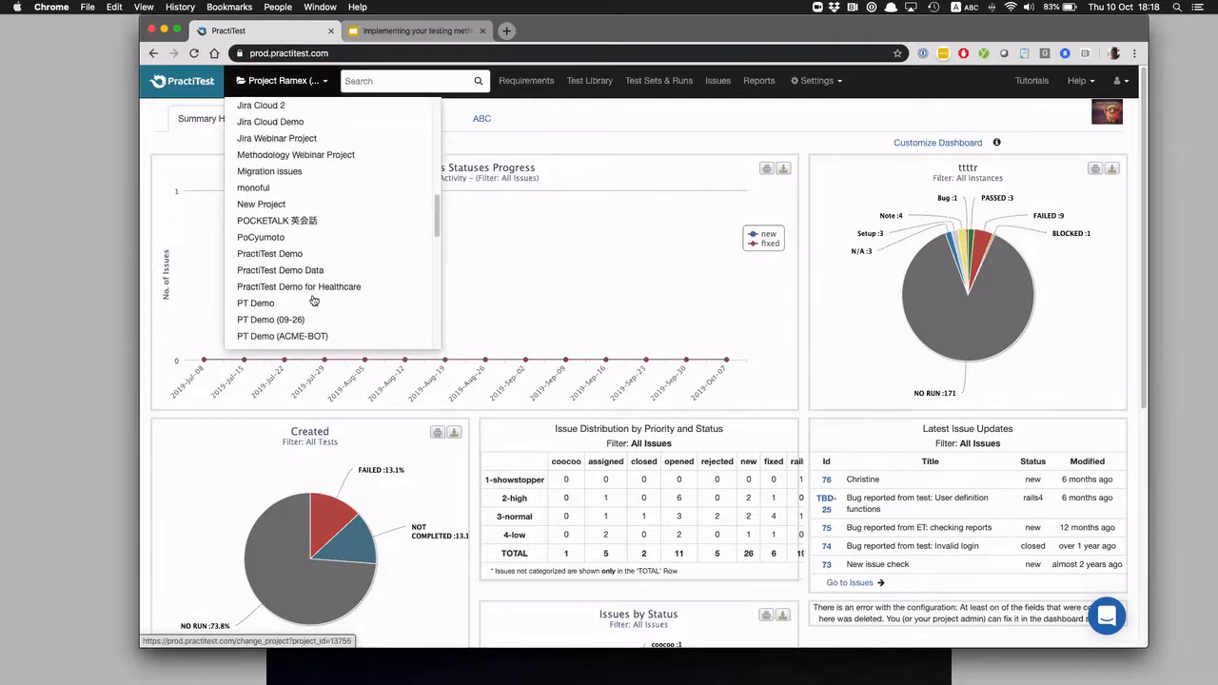
left_click(308, 156)
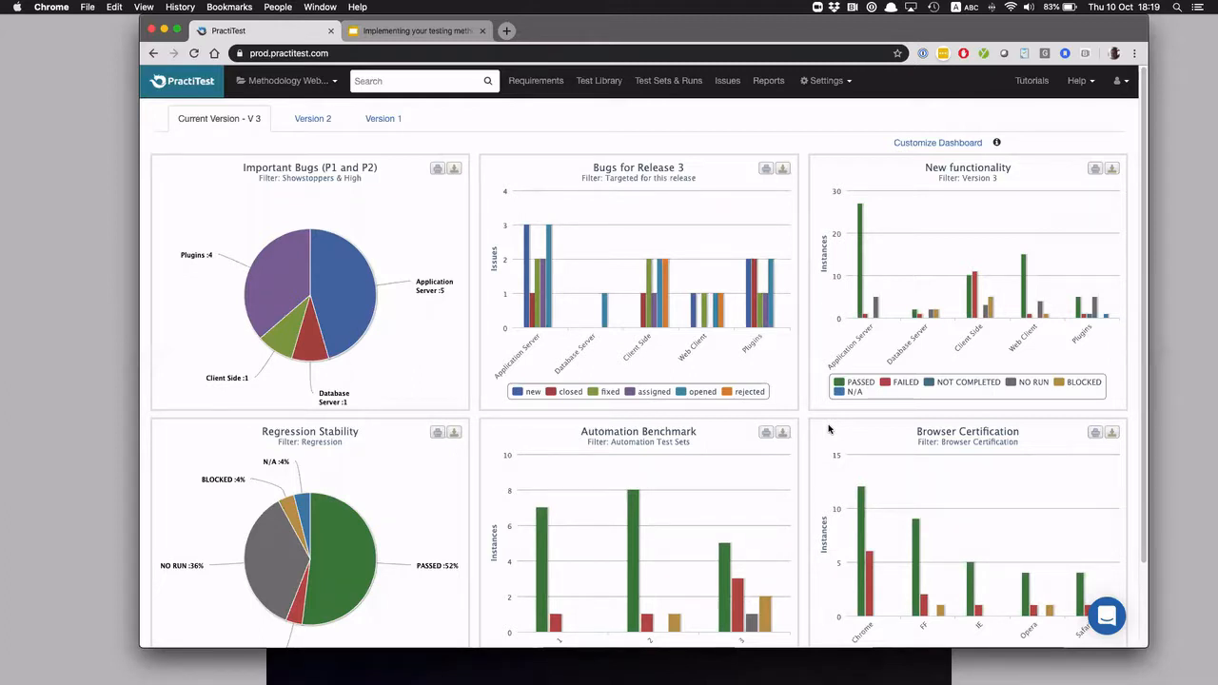
Look over the Current Version - V 3 dashboard and open the issues behind the Plugins slice of the Important Bugs chart
scroll(830, 429, "down", 1)
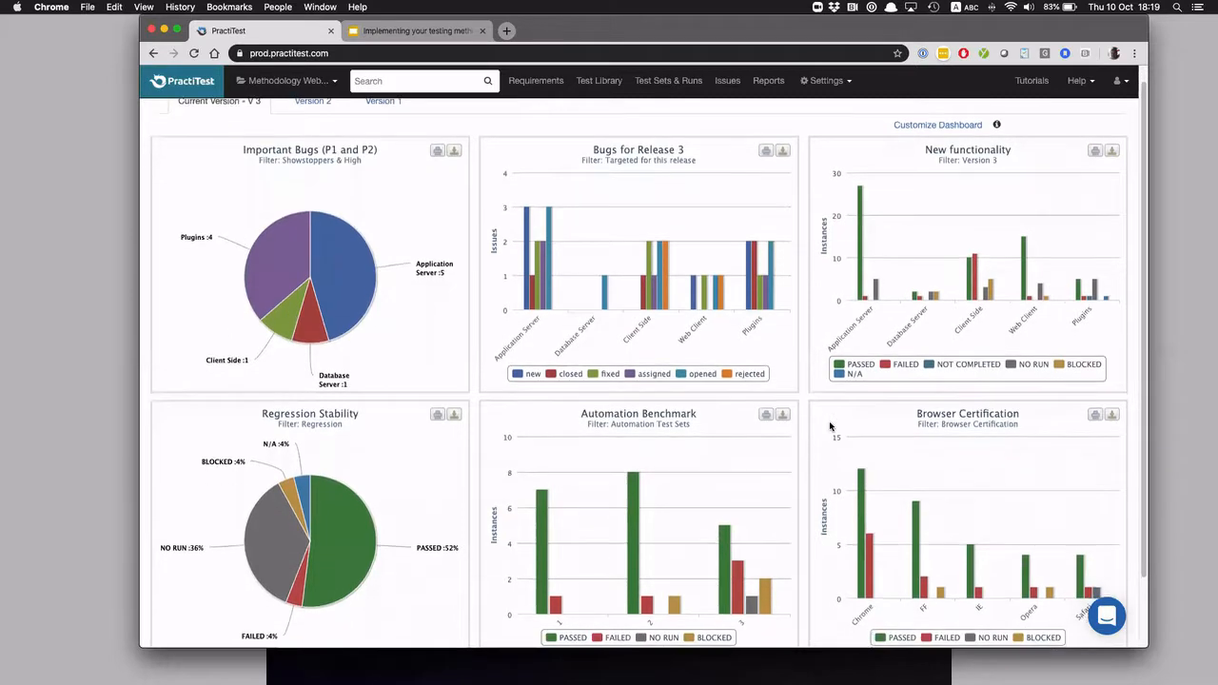
scroll(829, 425, "down", 1)
scroll(829, 425, "up", 1)
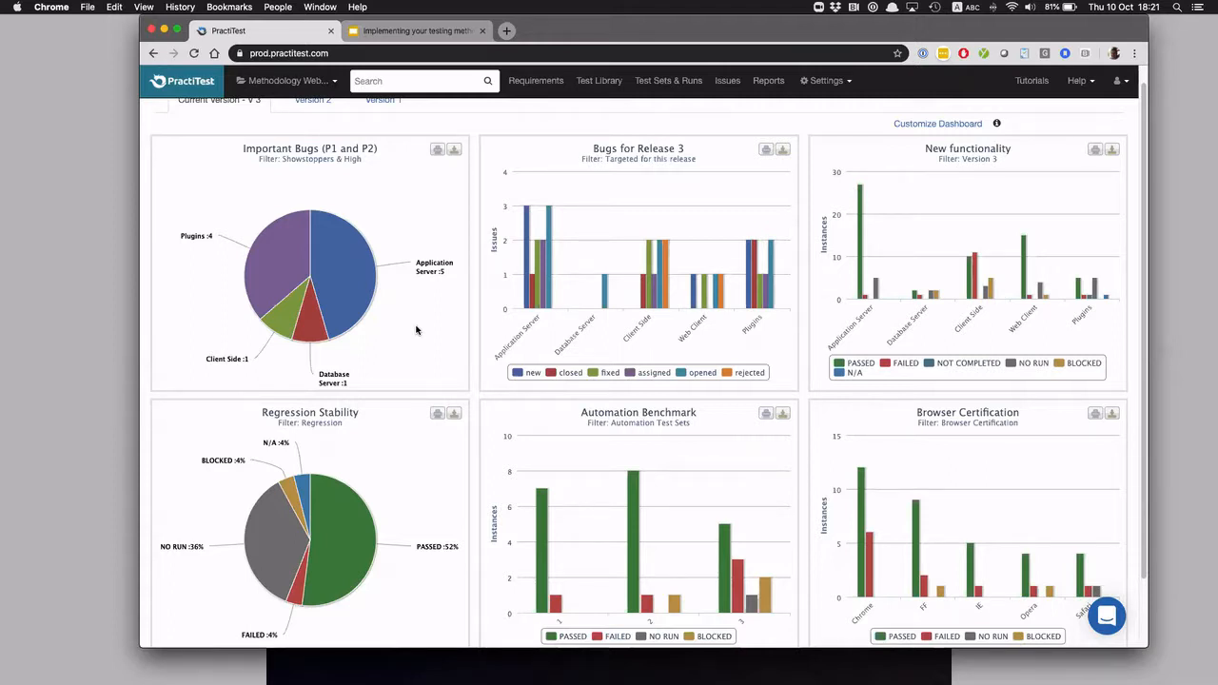
mouse_move(276, 262)
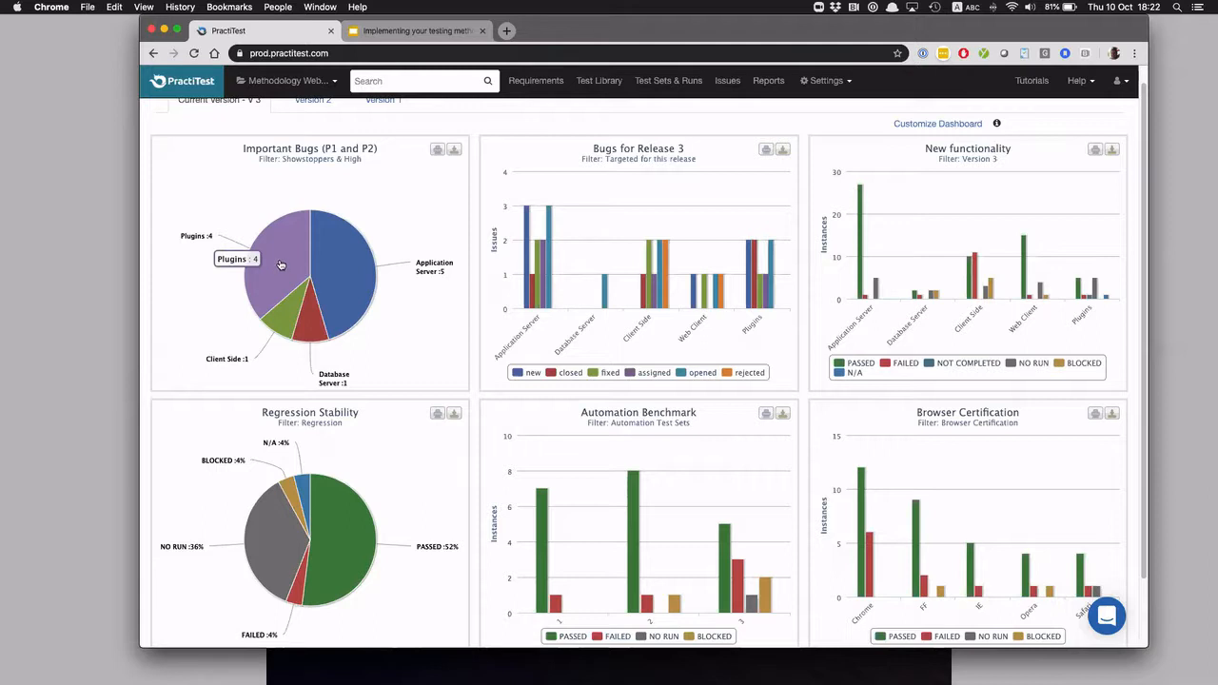
left_click(281, 265)
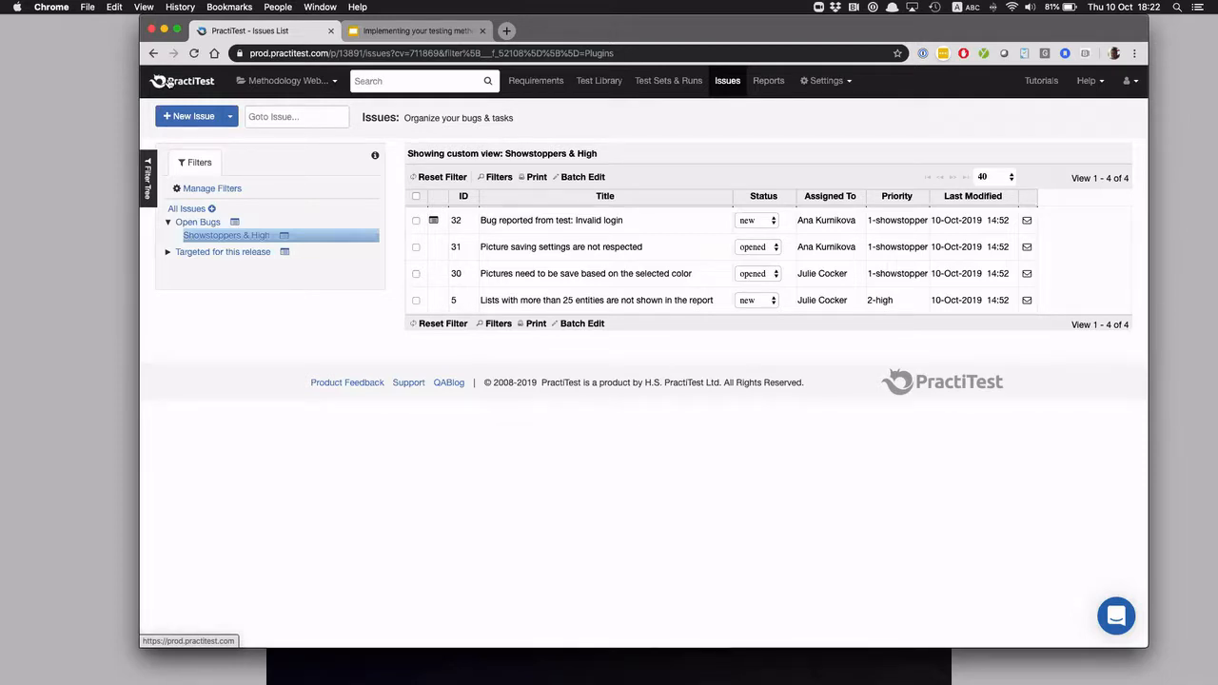
Return to the project dashboard and look over its charts
left_click(181, 84)
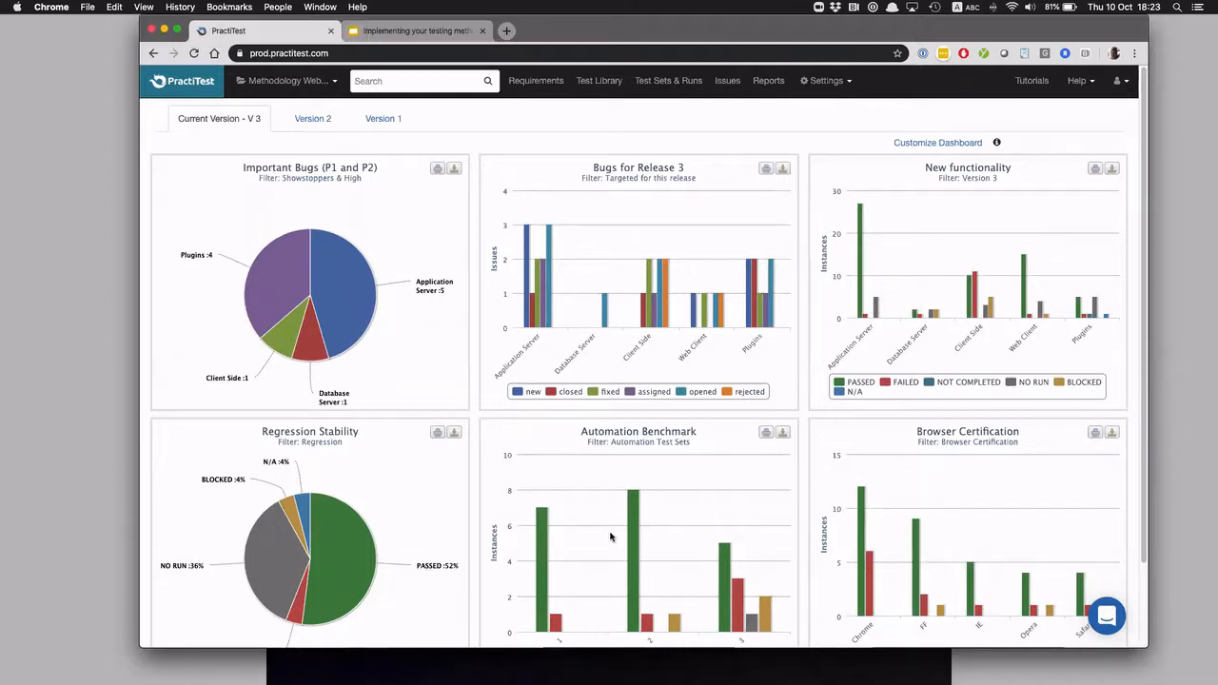
scroll(611, 536, "down", 1)
scroll(611, 536, "up", 1)
Open issue #30, "Pictures need to be save based on the selected color", from the Issues list
mouse_move(323, 299)
left_click(728, 81)
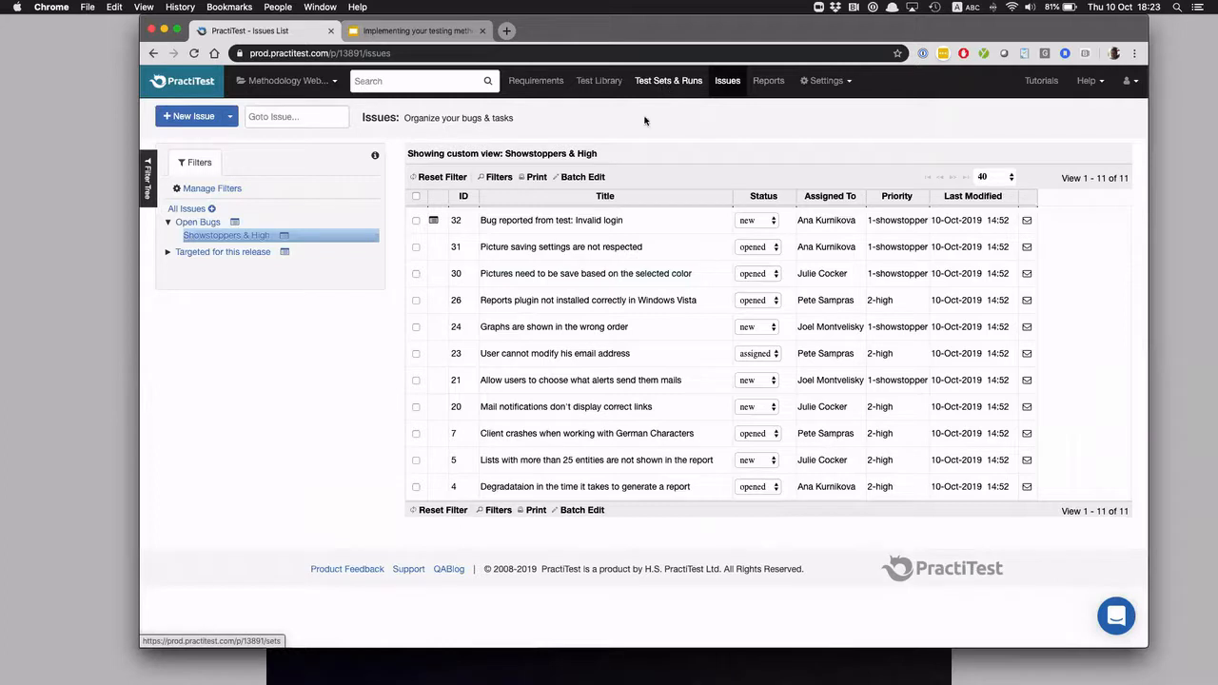
left_click(578, 276)
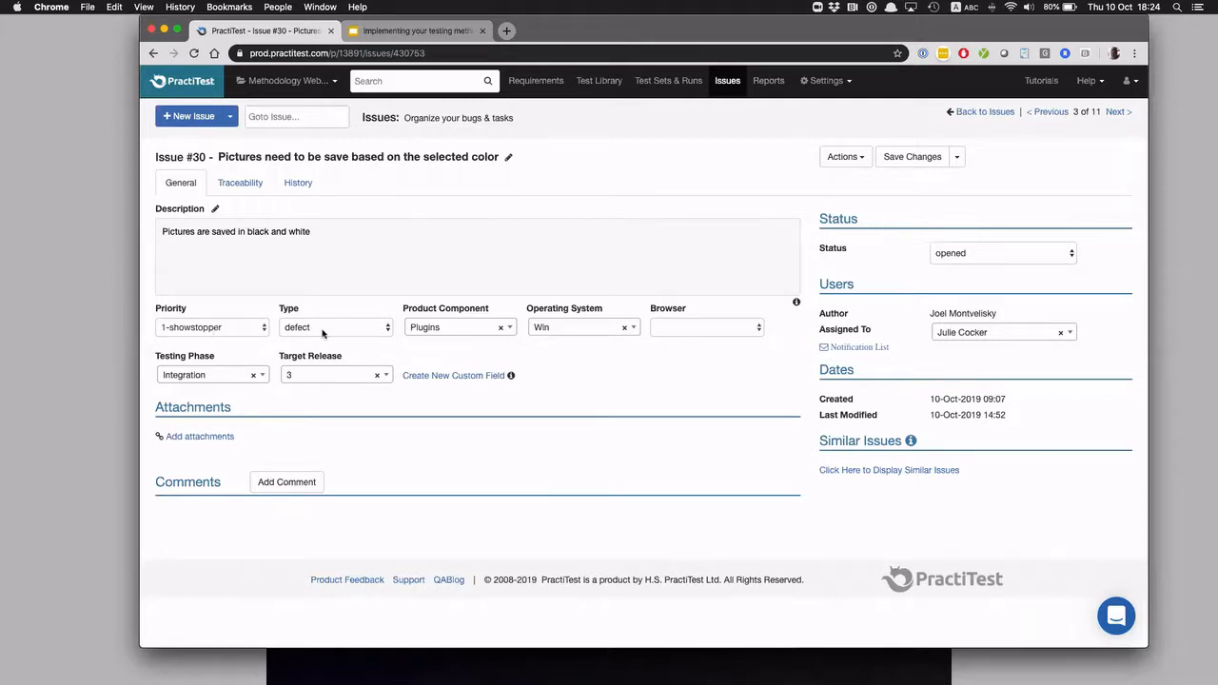
Inspect the options offered for the issue's Product Component and Type fields without changing them
left_click(468, 327)
key("Down")
key("Up")
left_click(604, 392)
left_click(348, 329)
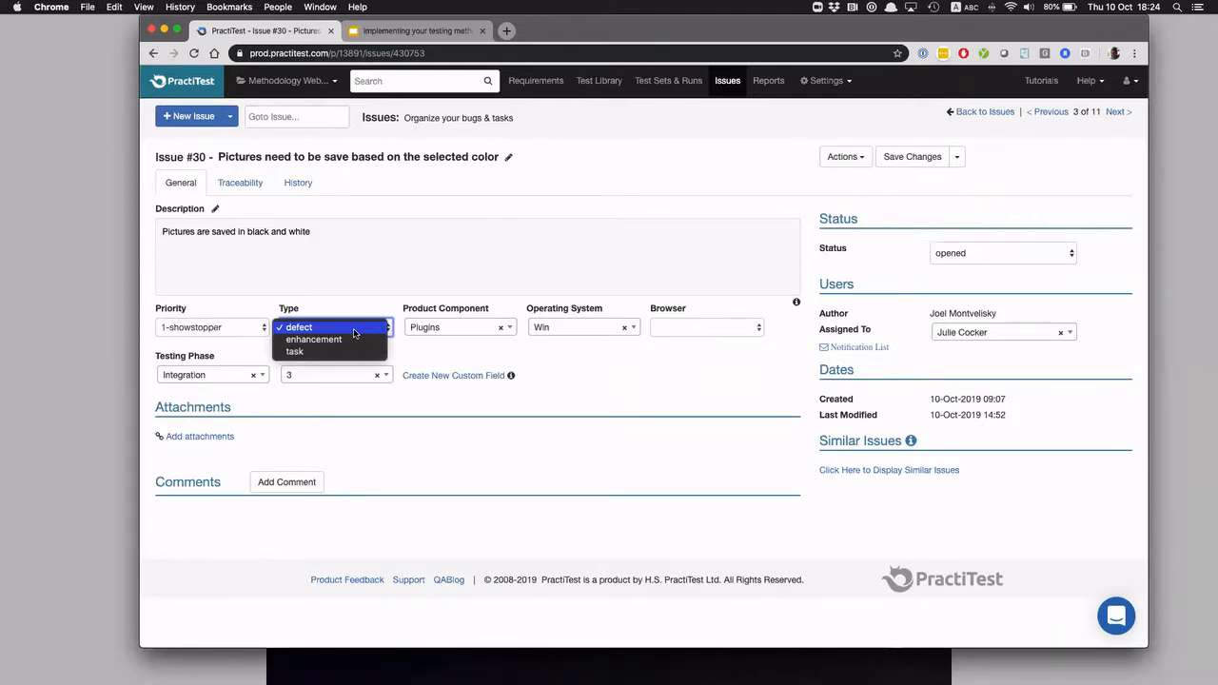
left_click(475, 348)
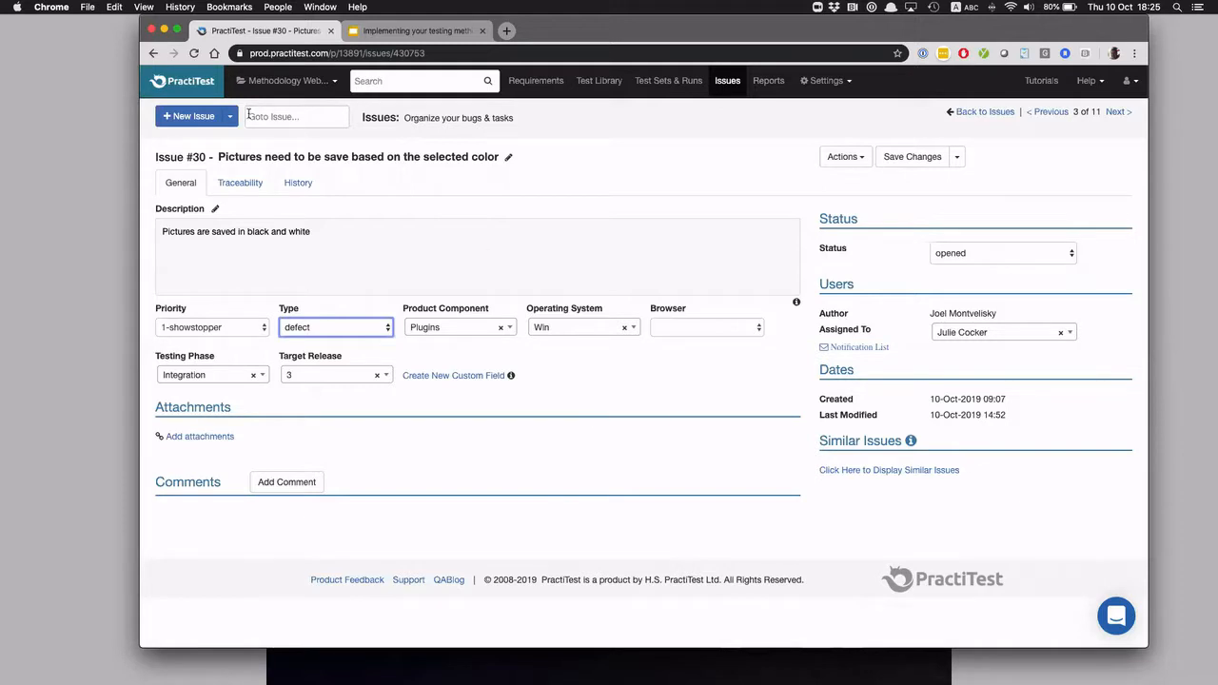
Open issue #31, "Picture saving settings are not respected", from the Issues list and return to the dashboard
left_click(186, 84)
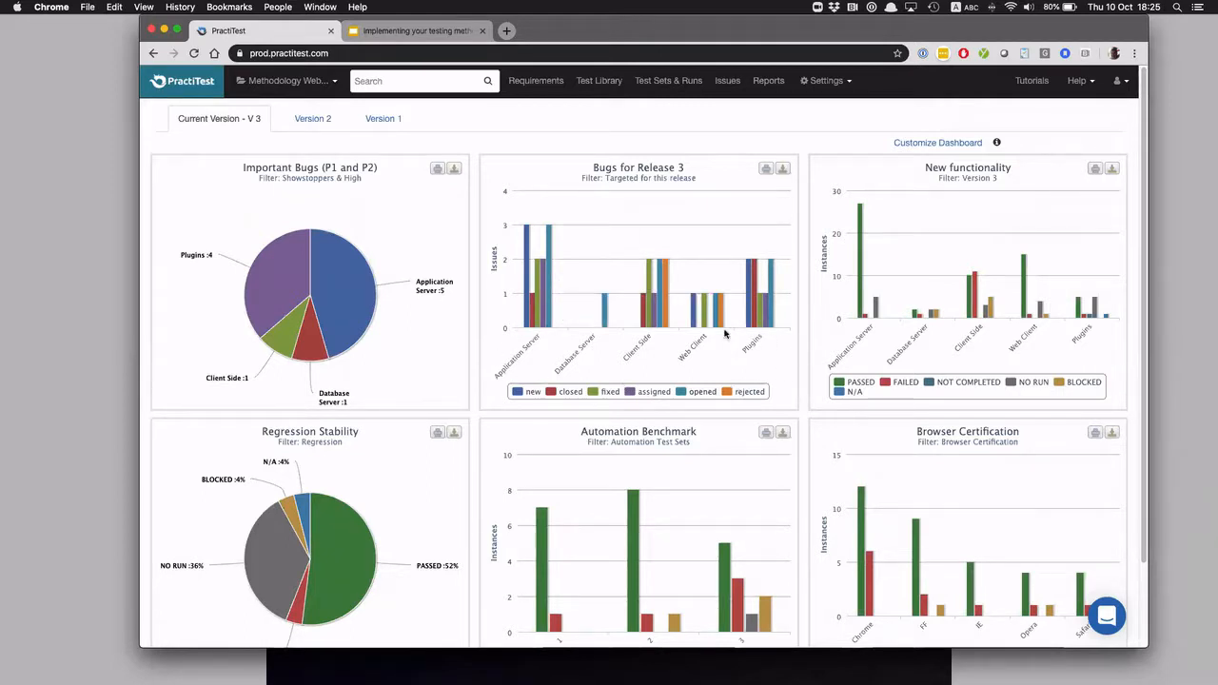
left_click(728, 81)
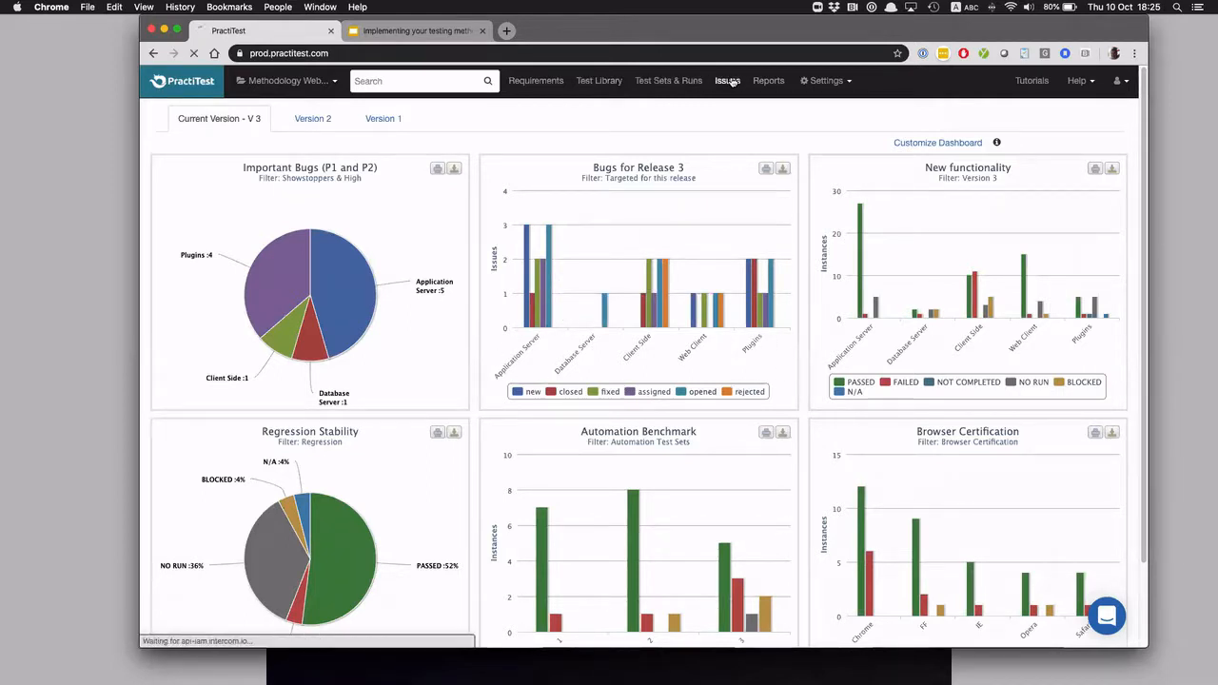
left_click(552, 248)
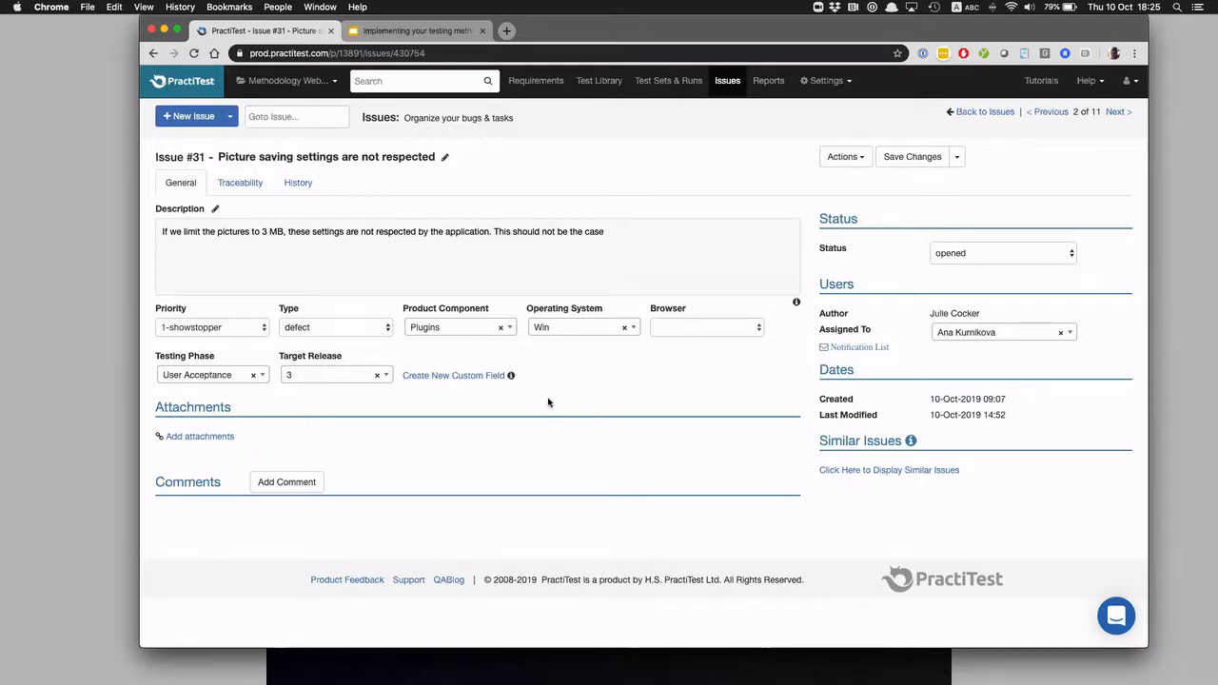
left_click(174, 88)
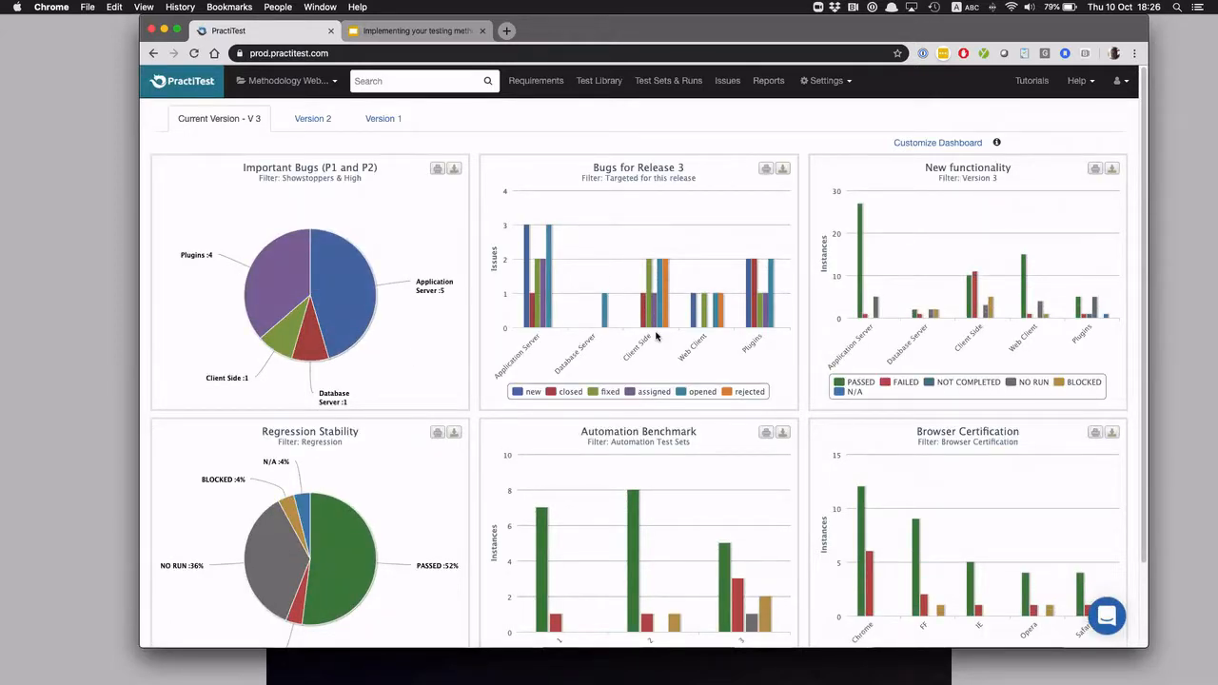
mouse_move(649, 319)
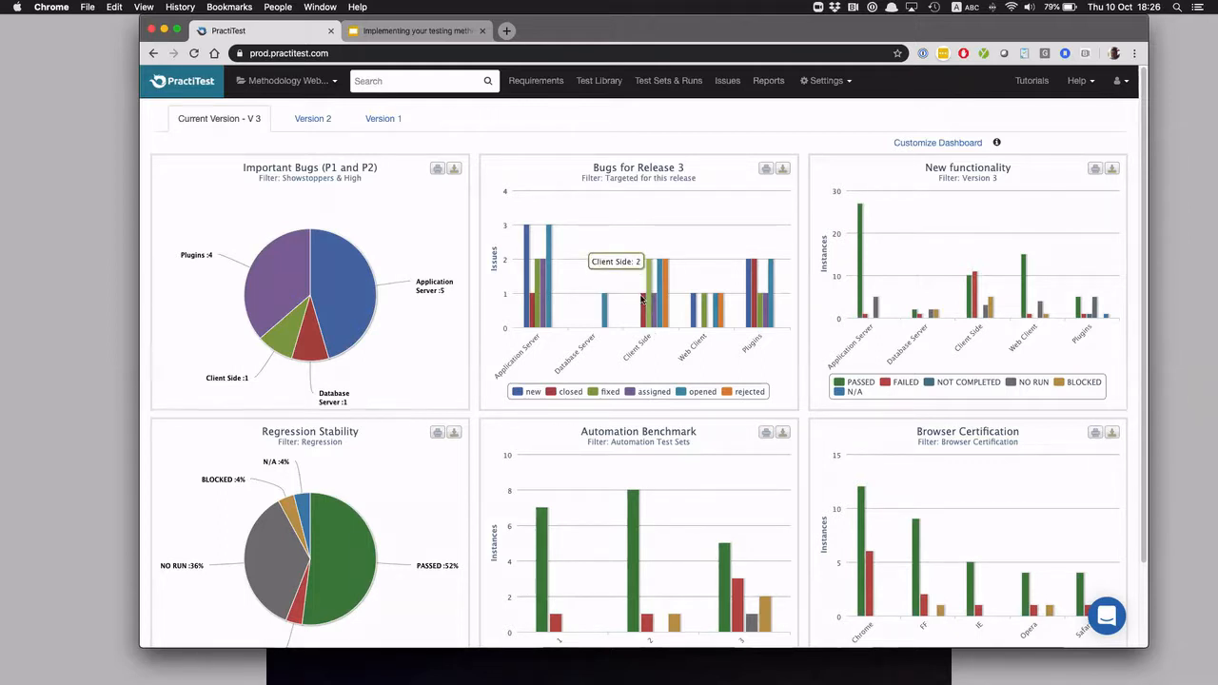
View the Test Library, and list all TestSets in Test Sets & Runs
left_click(597, 82)
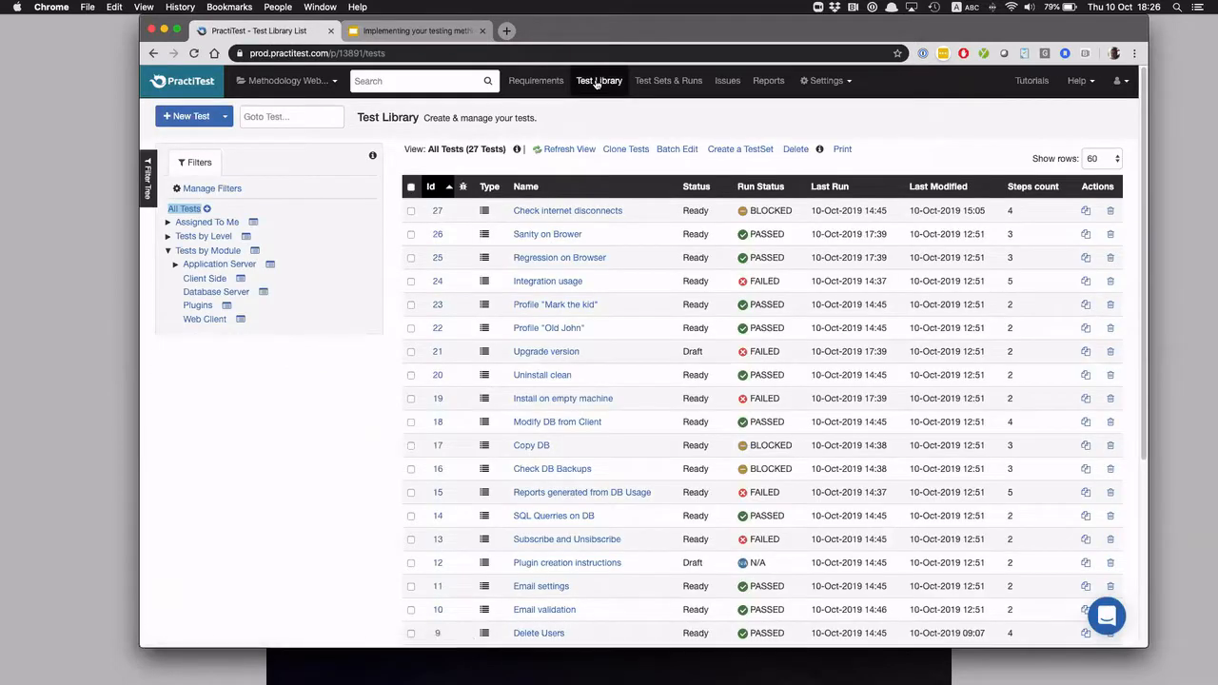
left_click(670, 82)
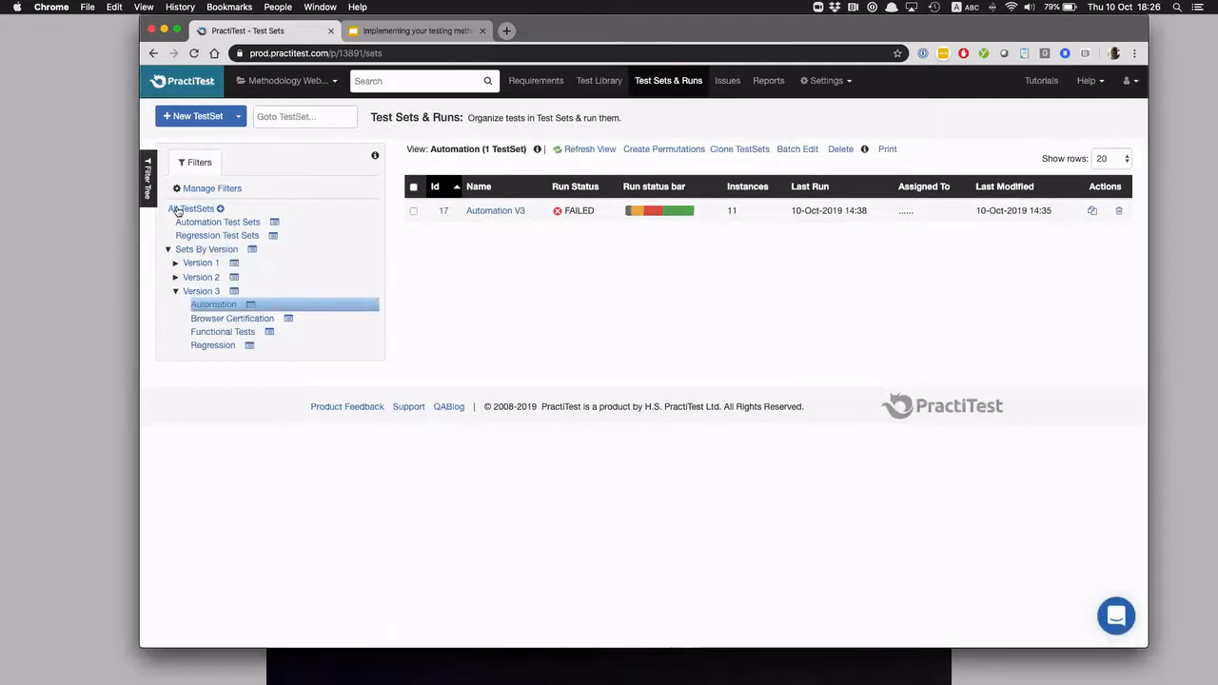
left_click(169, 210)
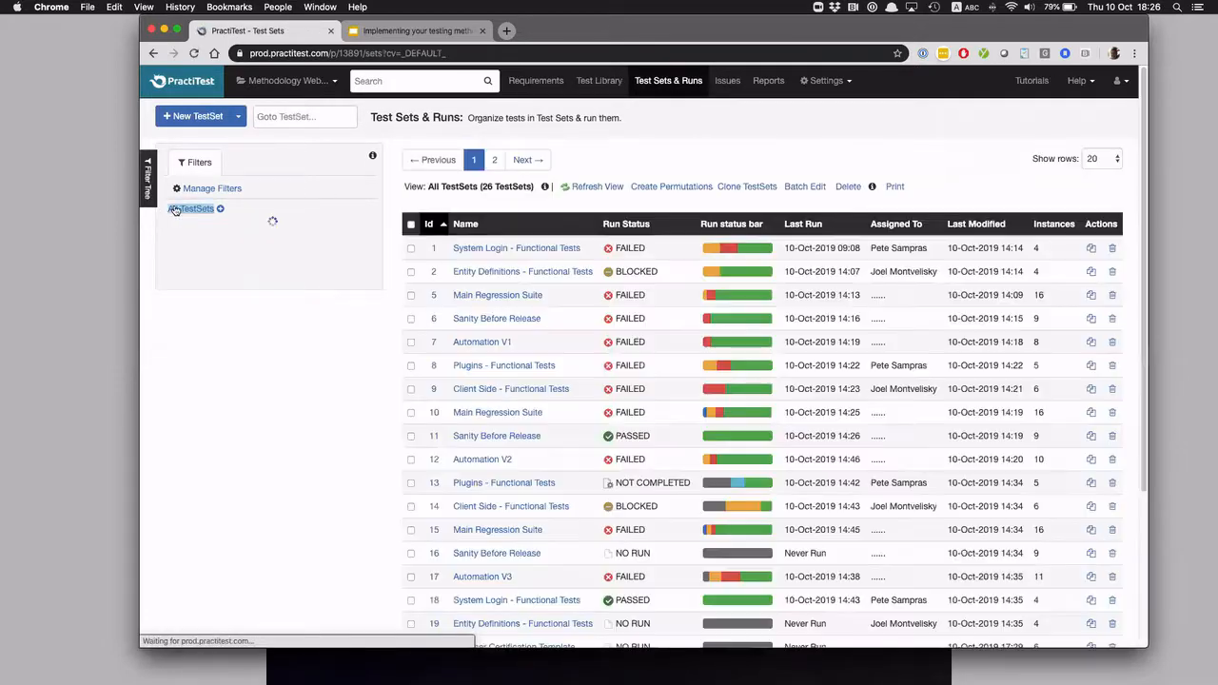
Collapse the Tests by Module filter group in the Test Library and open the "Copy DB" test
left_click(587, 83)
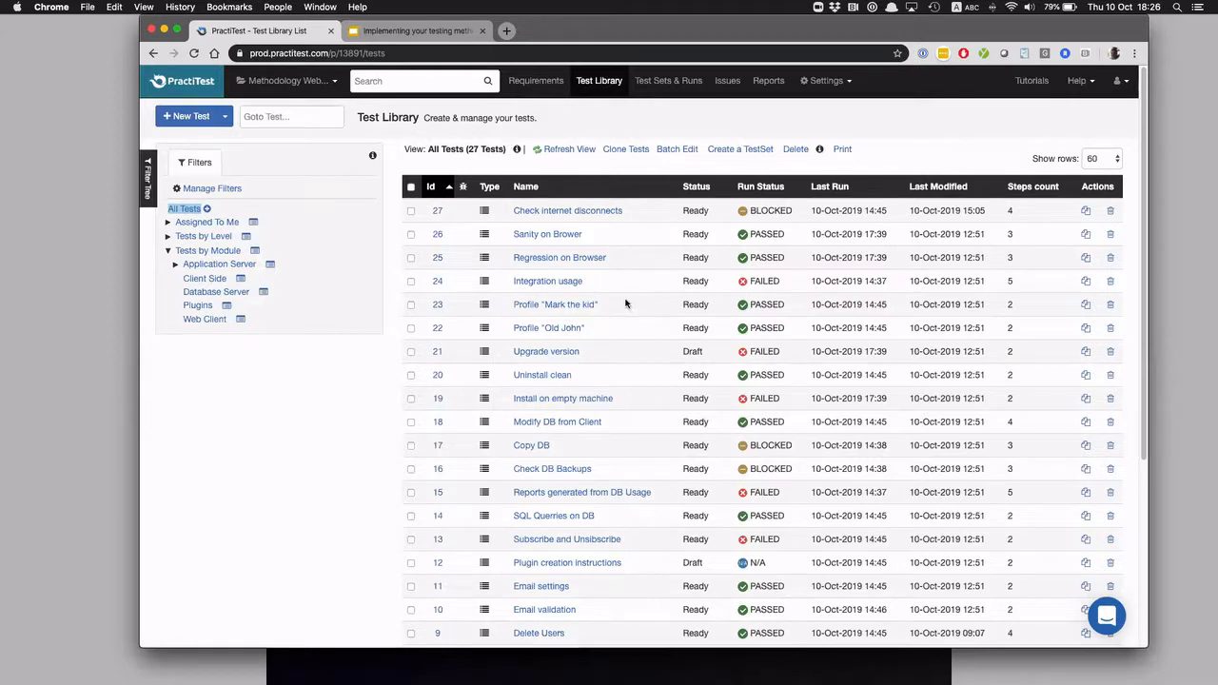
left_click(168, 251)
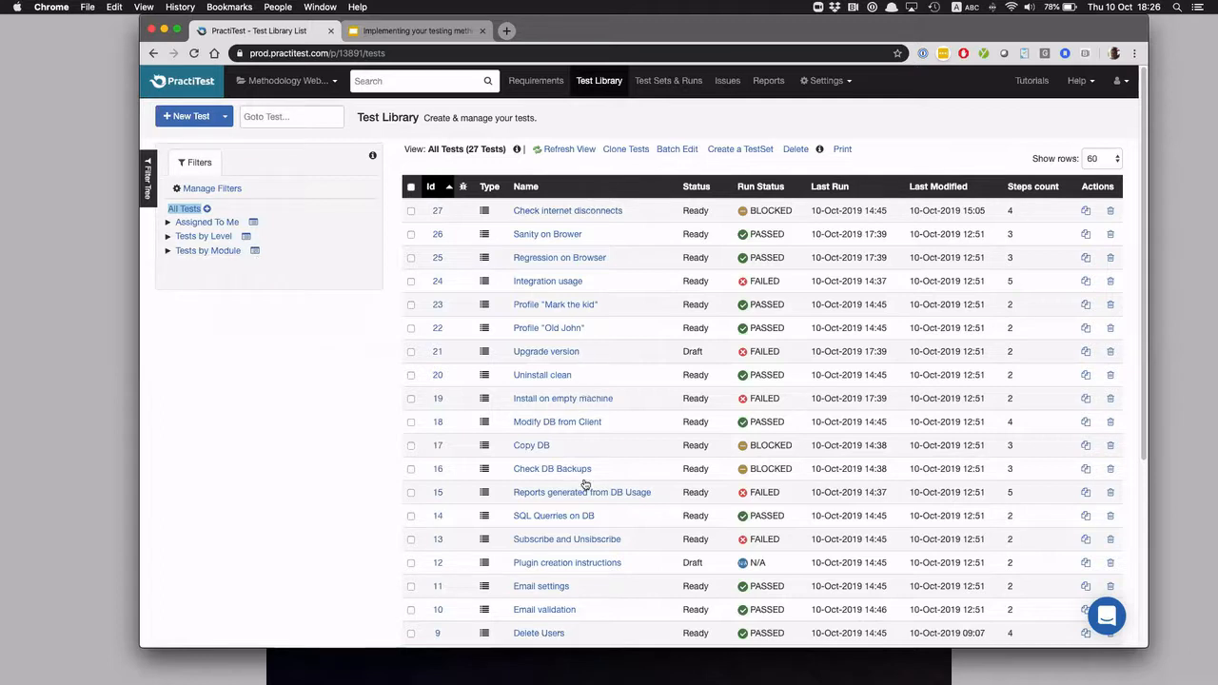
left_click(534, 446)
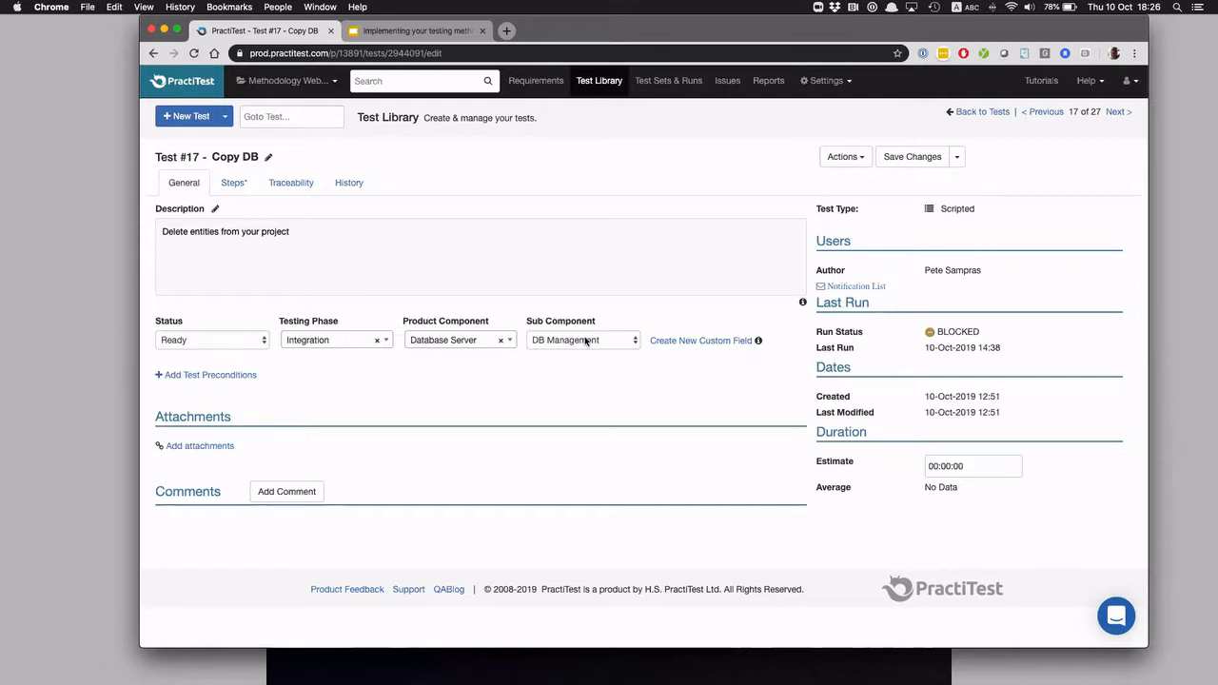
Return to the Test Library and show the Tests by Module view with its module filters expanded
left_click(602, 81)
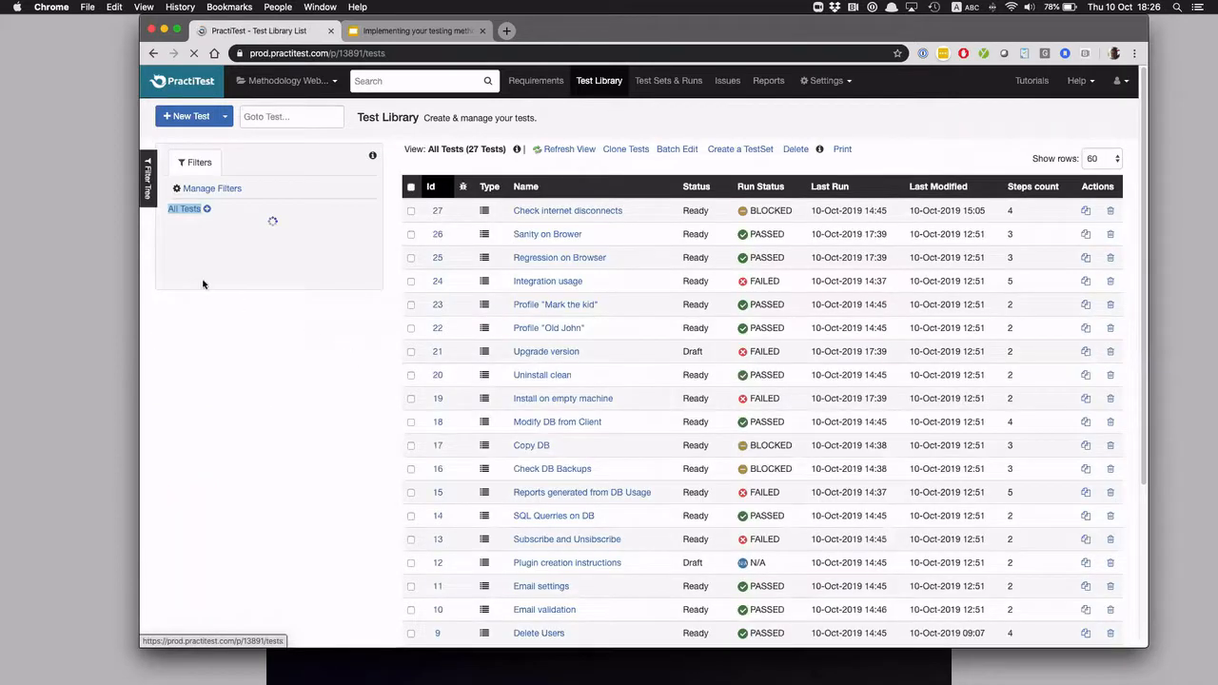
left_click(168, 251)
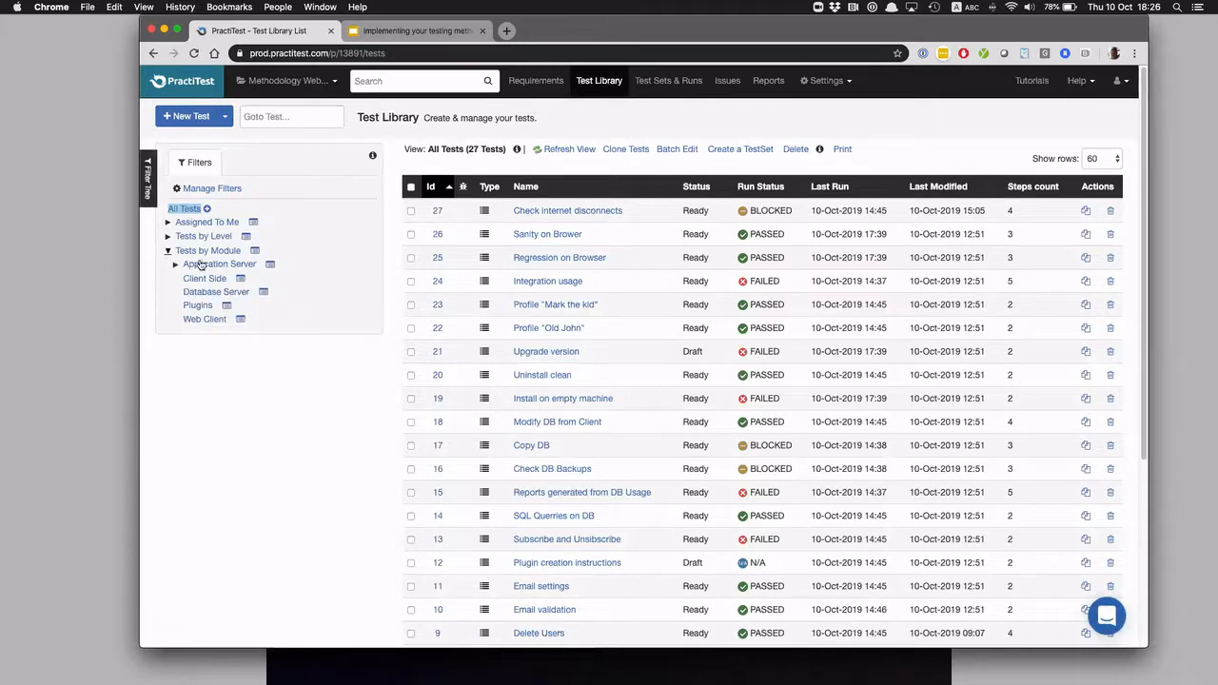
left_click(205, 252)
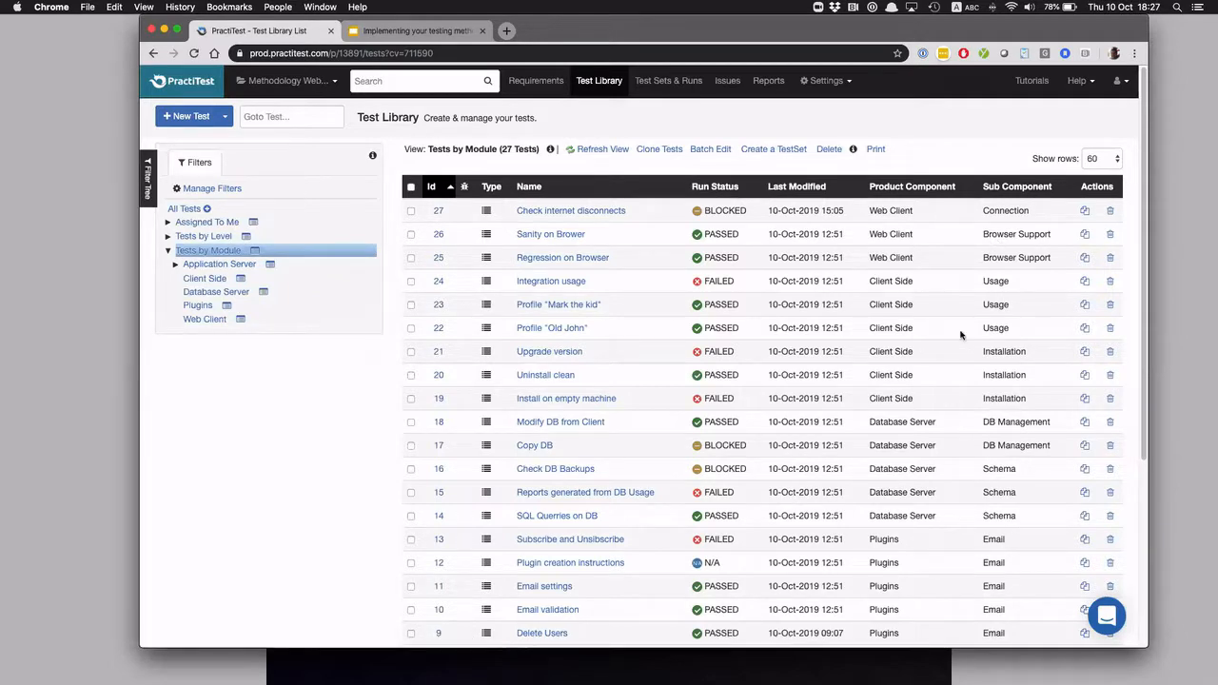
Review the tests listed by module and filter them to the Application Server module
scroll(886, 550, "down", 1)
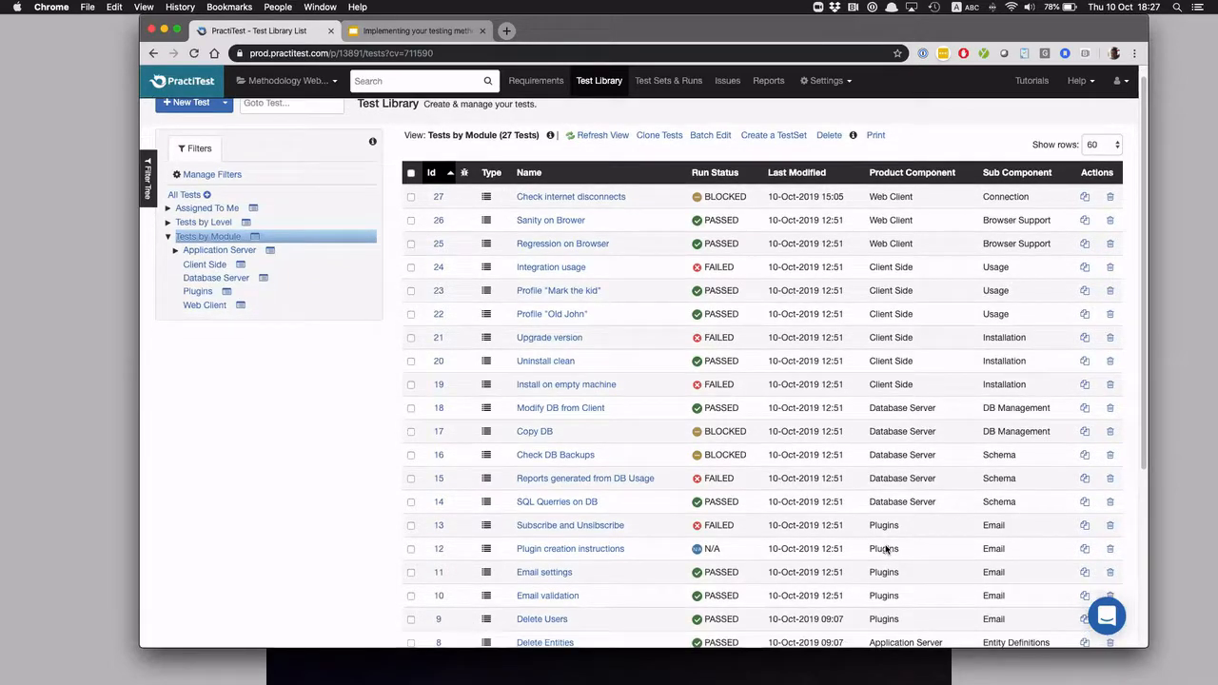
scroll(881, 544, "down", 4)
scroll(267, 457, "up", 4)
left_click(219, 264)
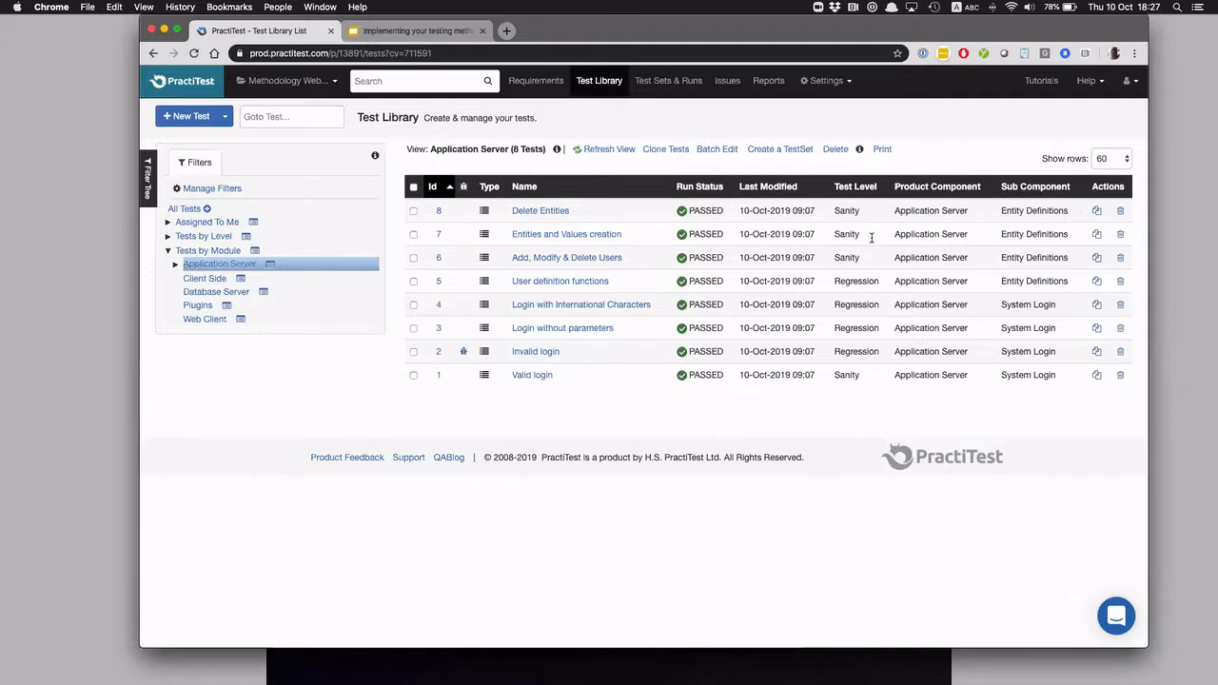
Filter the tests to Entity Definitions under the Application Server module, and to Regression under Tests by Level
left_click(175, 264)
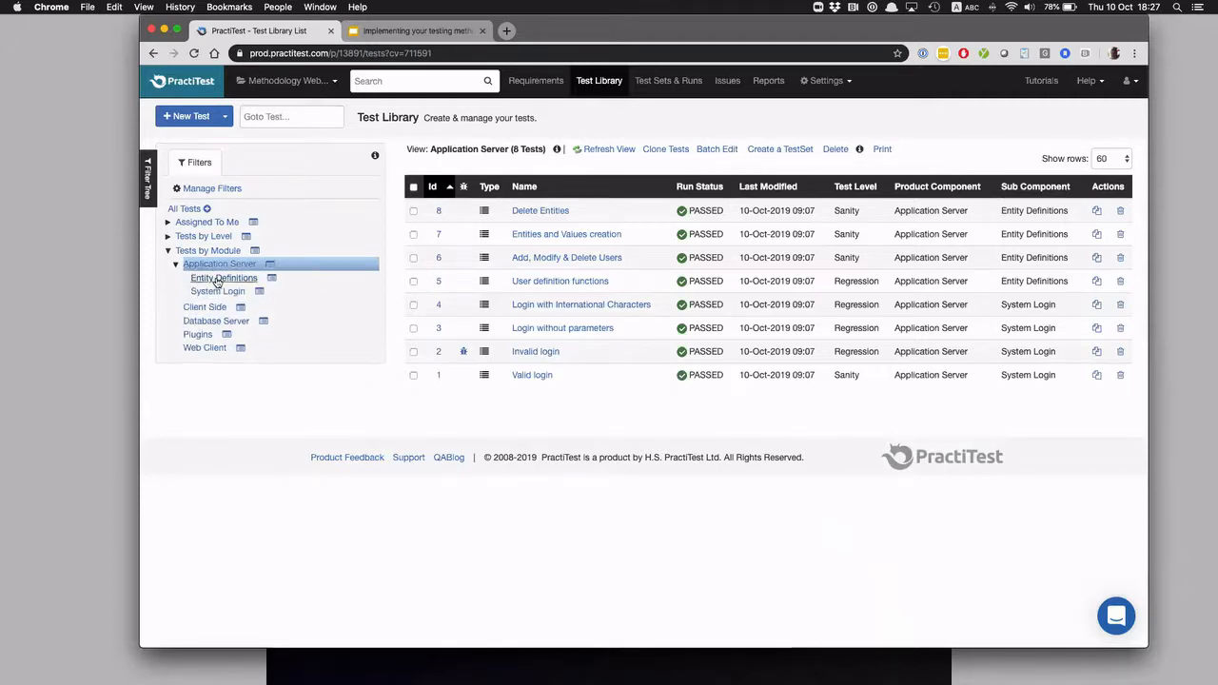
left_click(217, 278)
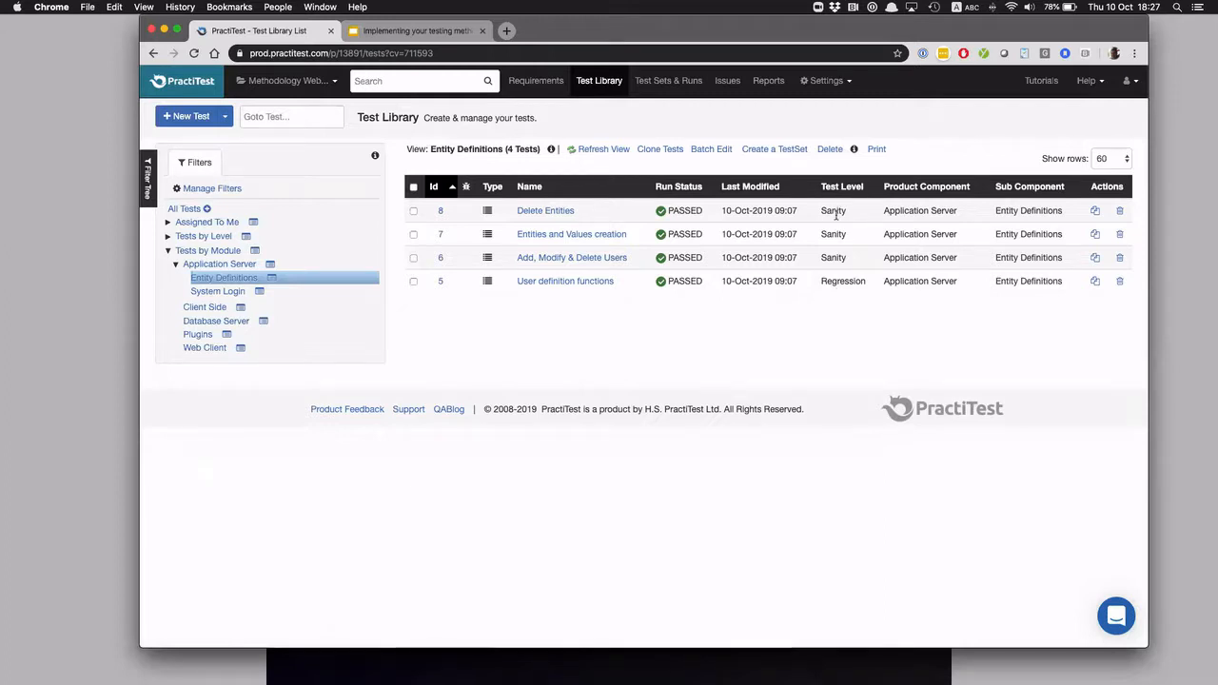
left_click(168, 236)
left_click(188, 249)
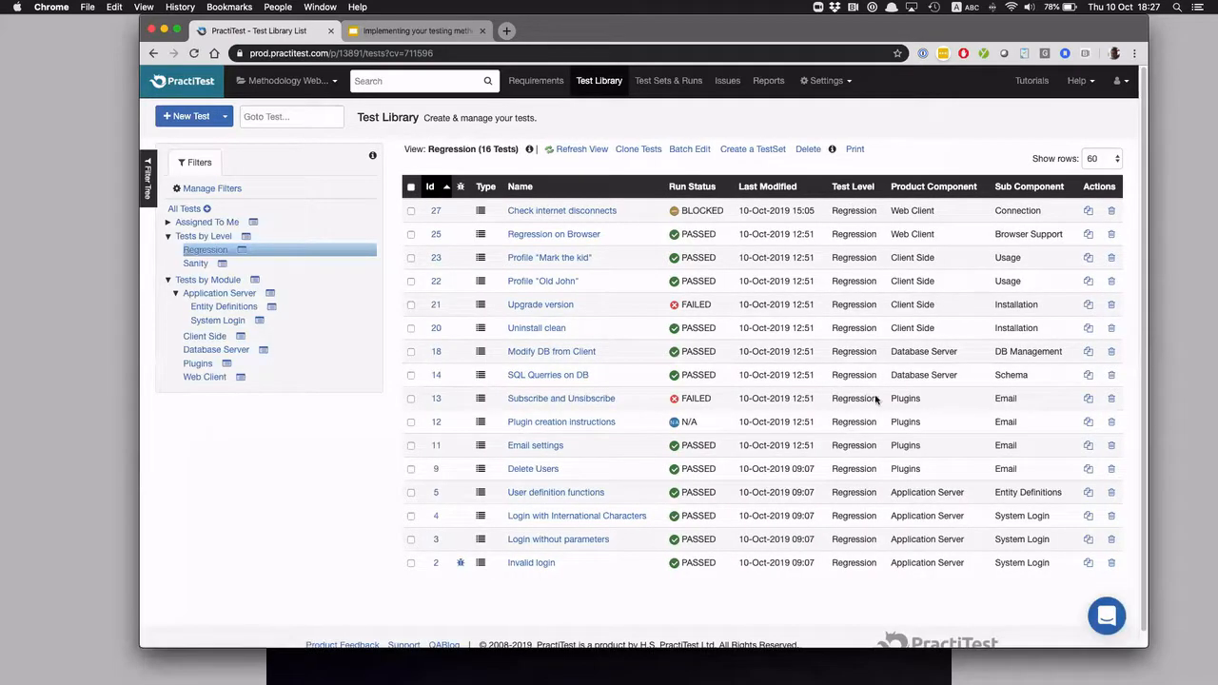
left_click(205, 378)
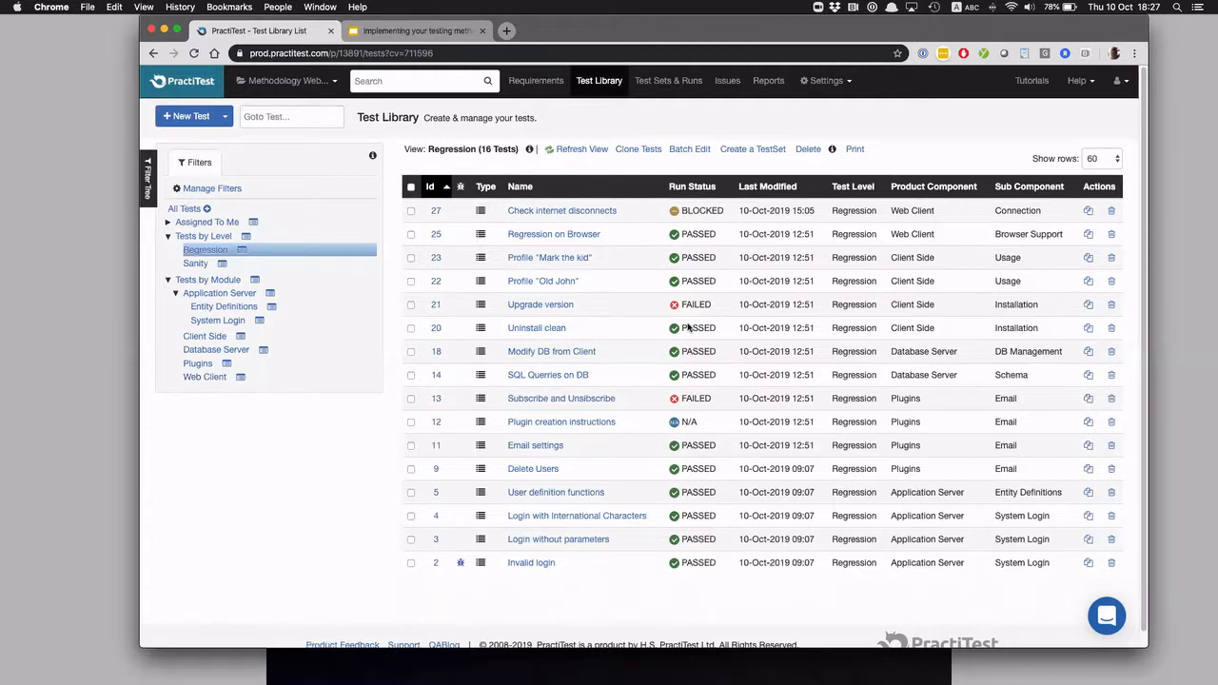
Open the "Modify DB from Client" test, show its Status options while keeping Ready, and return to the Test Library
left_click(570, 353)
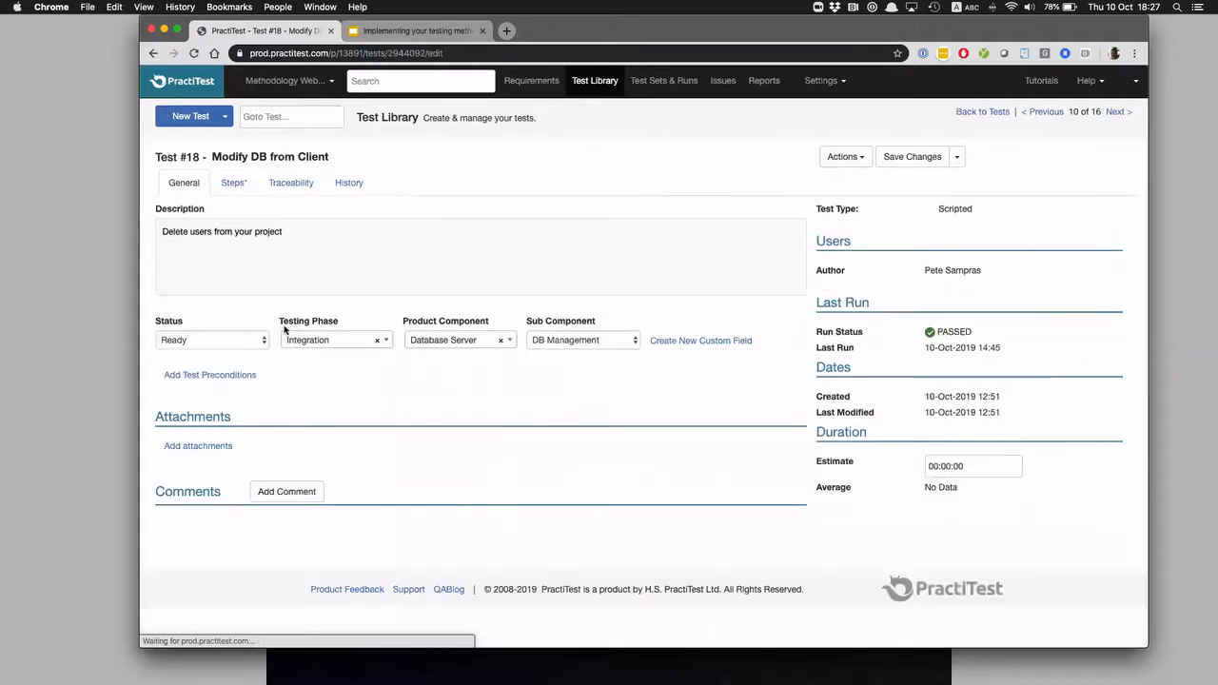
left_click(227, 342)
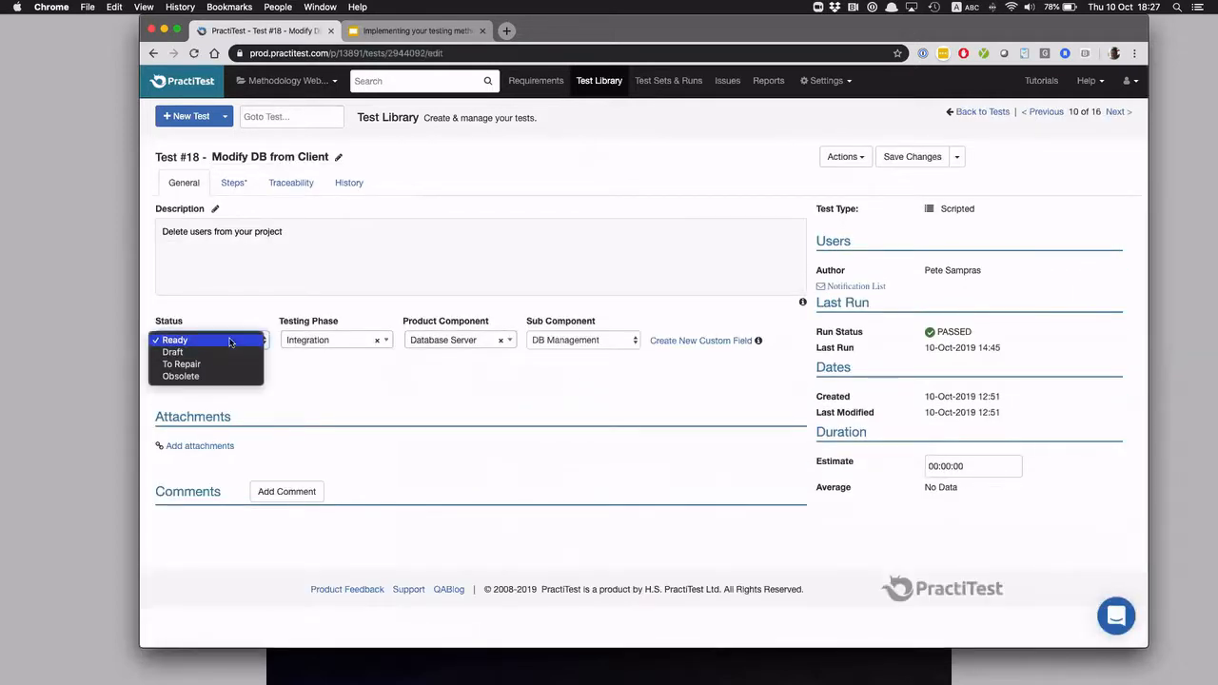
left_click(233, 338)
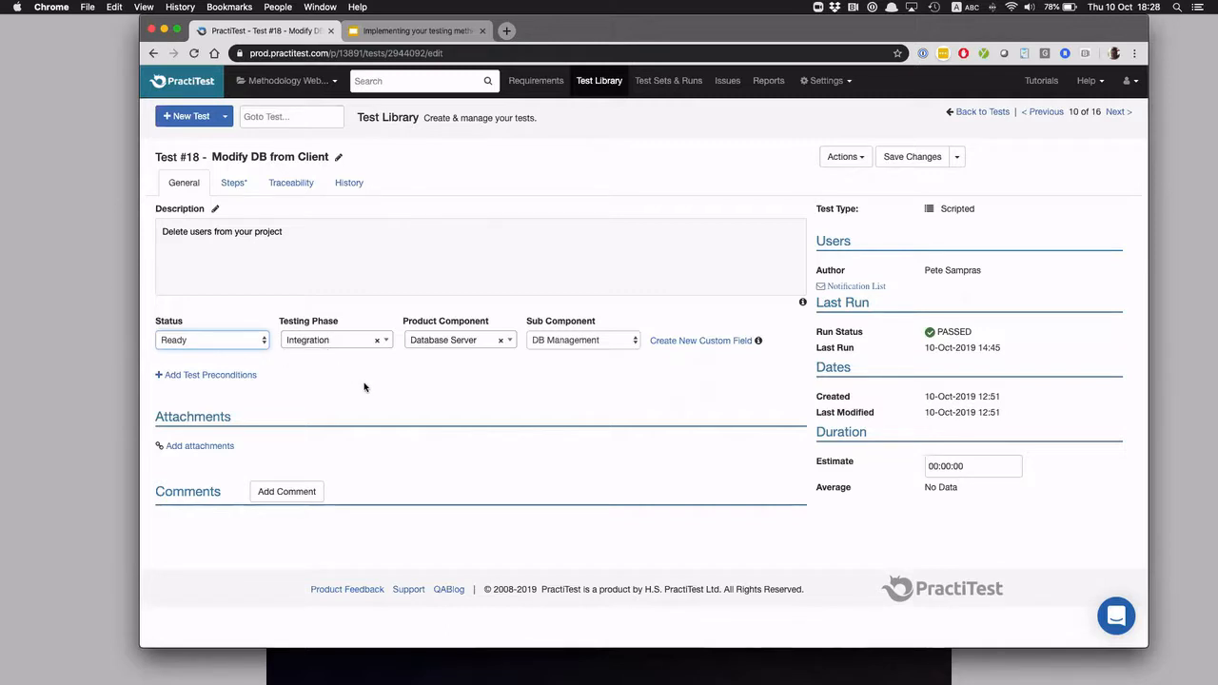
left_click(600, 81)
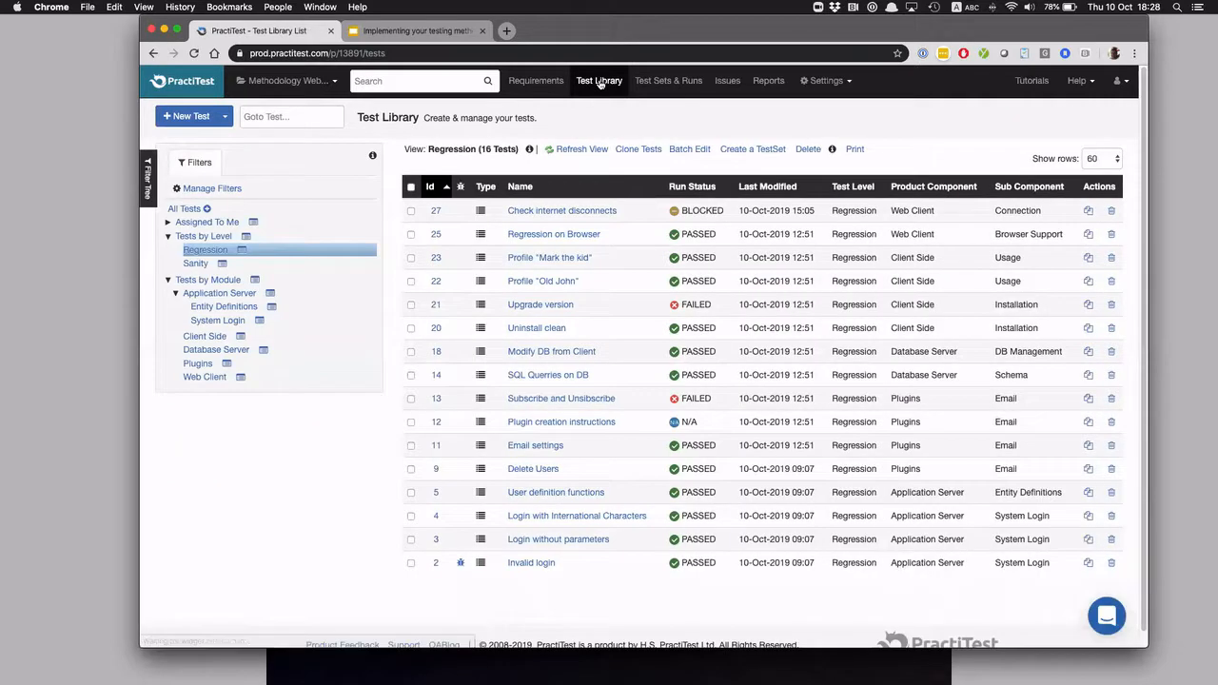
Reopen the "Modify DB from Client" test, and review the System Fields in the project's Fields settings
left_click(569, 354)
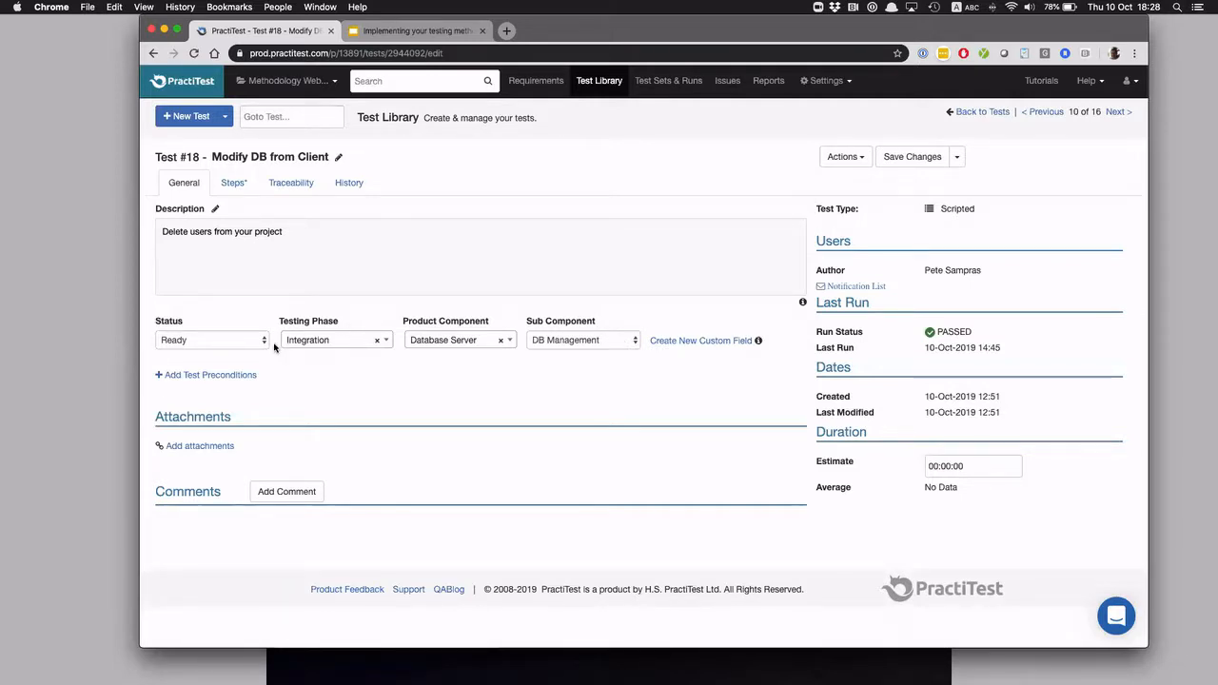
left_click(821, 76)
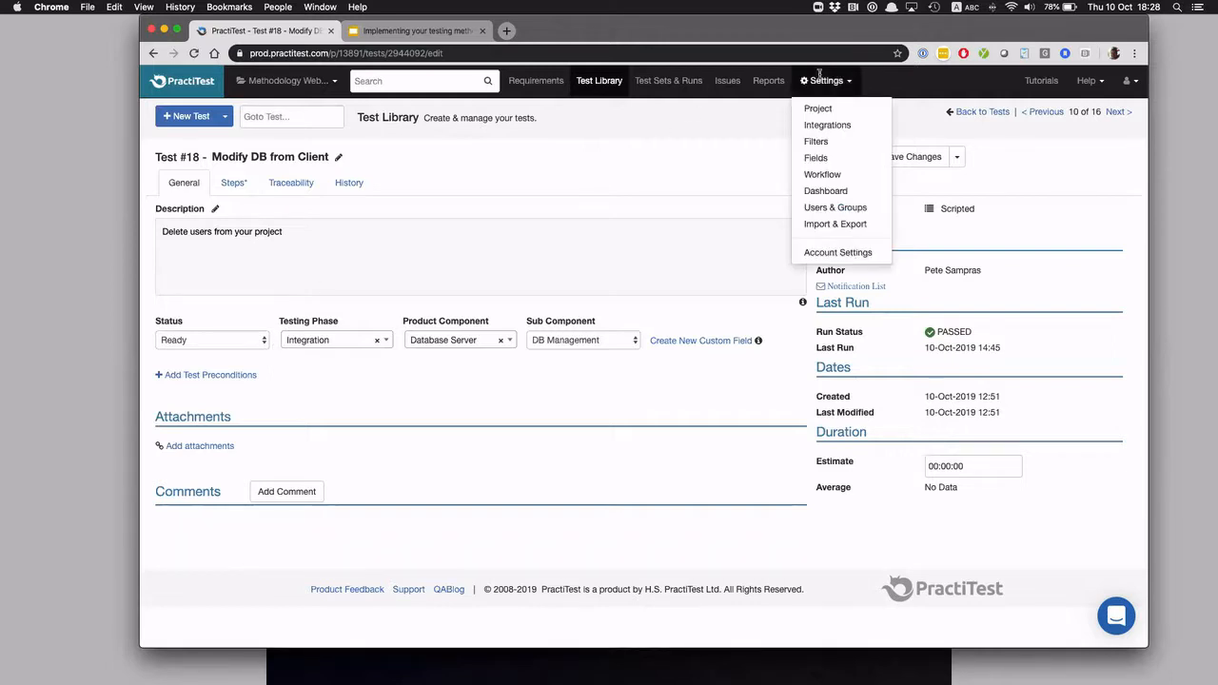
left_click(816, 158)
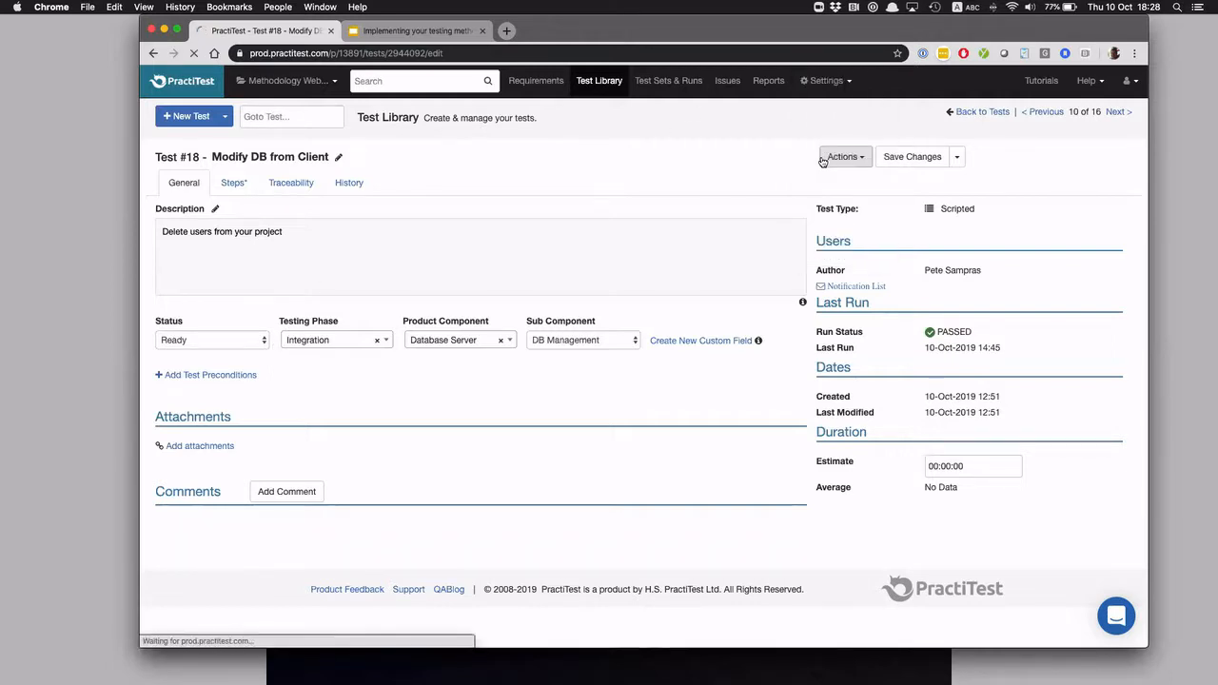
scroll(342, 431, "down", 1)
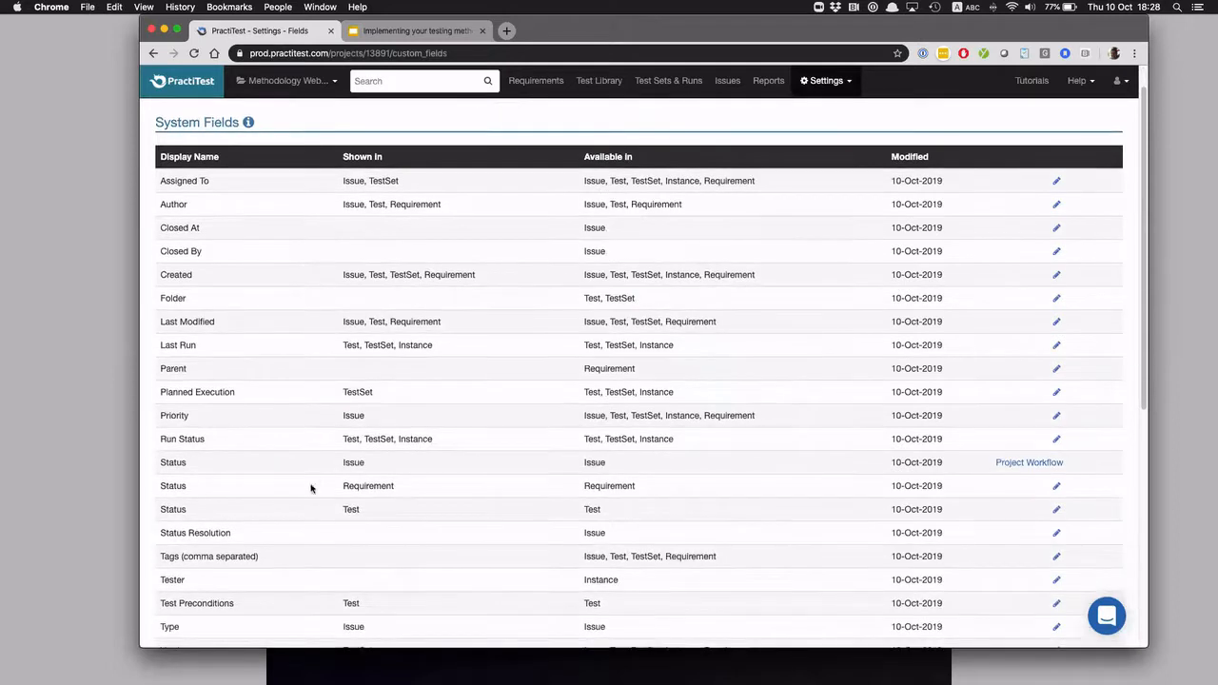
scroll(206, 550, "down", 1)
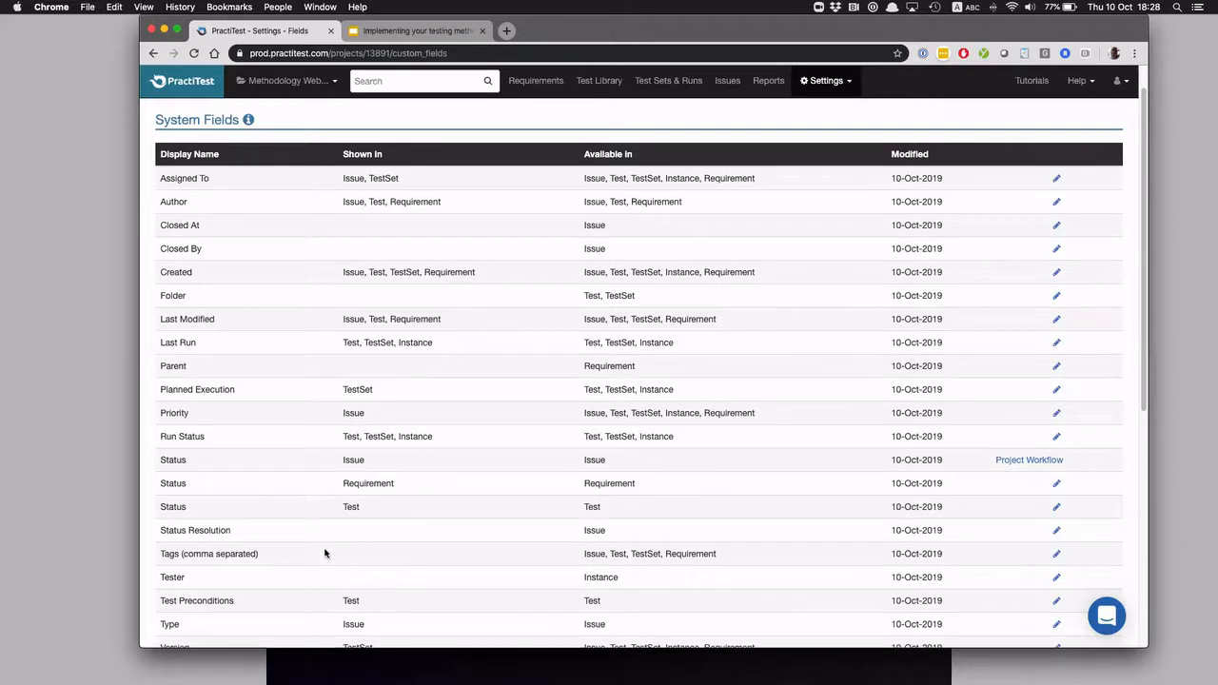
scroll(329, 569, "up", 1)
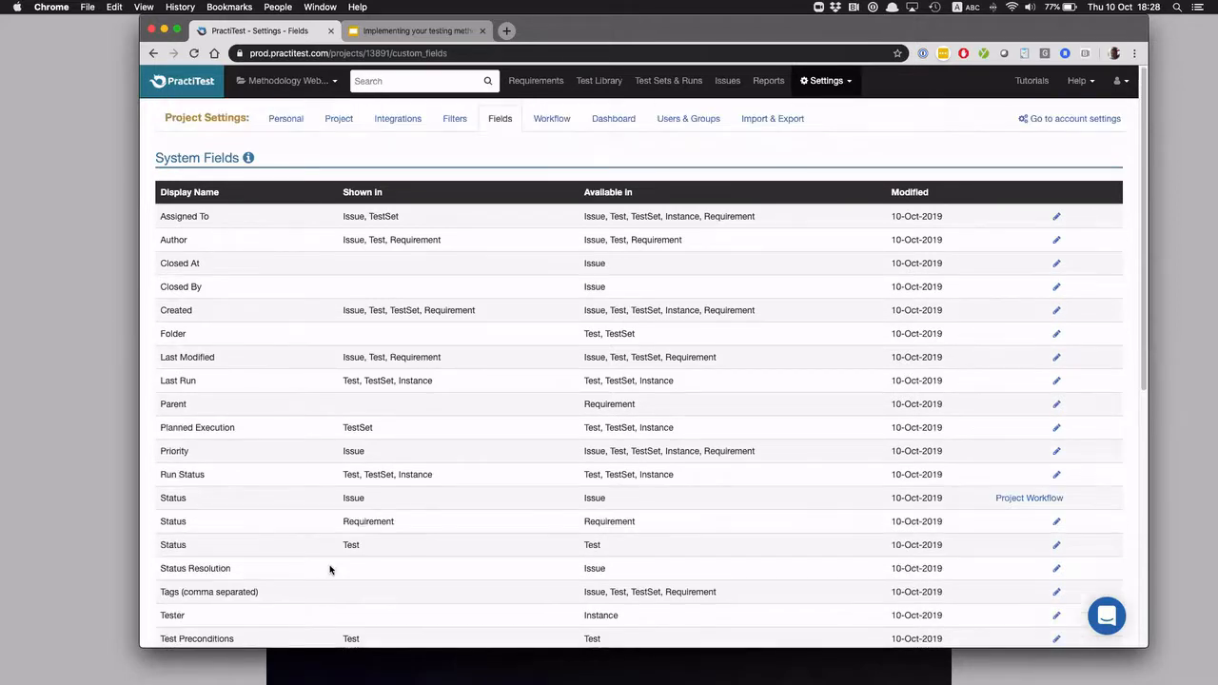
Open the "Uninstall clean" test from the Regression tests in the Test Library
left_click(585, 82)
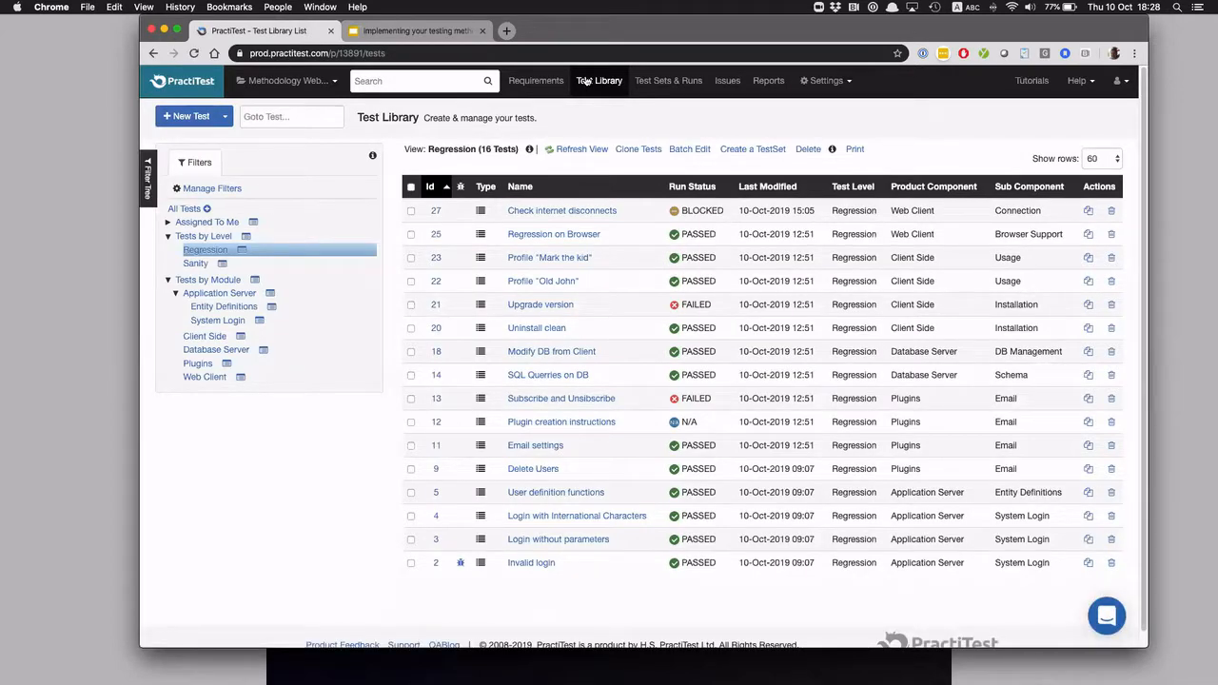
left_click(529, 329)
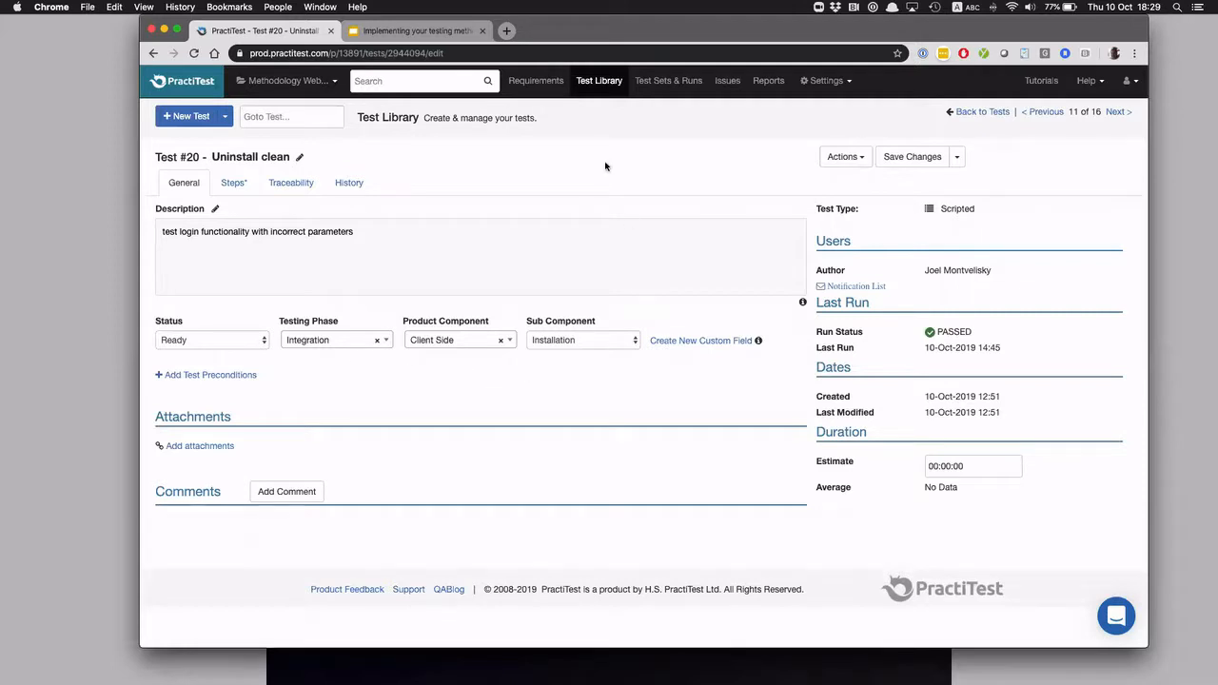
Return to the Test Library and collapse the Tests by Module and Tests by Level filter groups
left_click(599, 82)
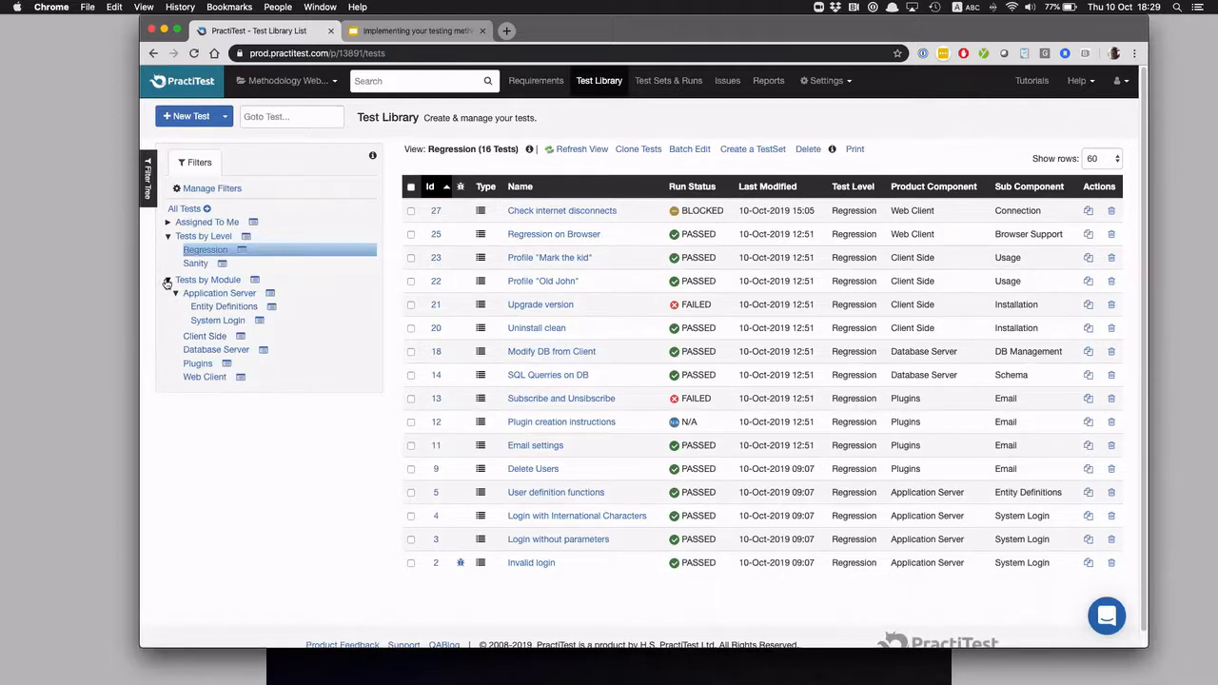
left_click(167, 282)
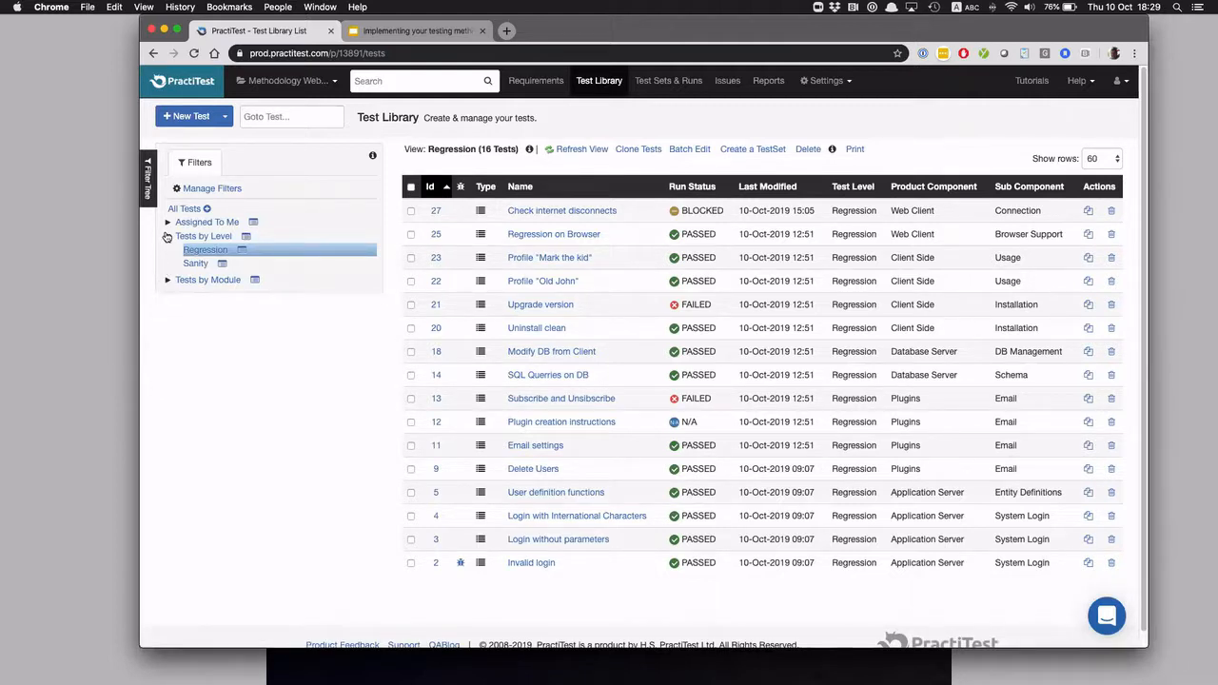
left_click(167, 236)
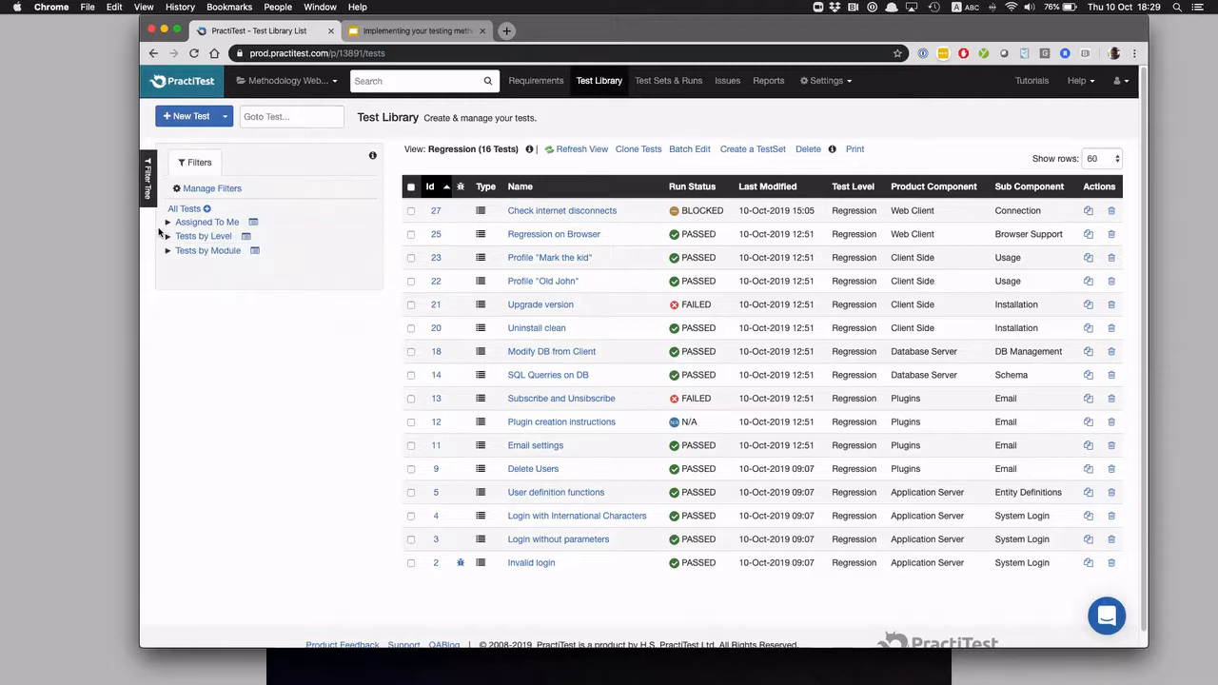
Collapse the Version 3 filter group in Test Sets & Runs and open the "Sanity Before Release" test set
left_click(664, 82)
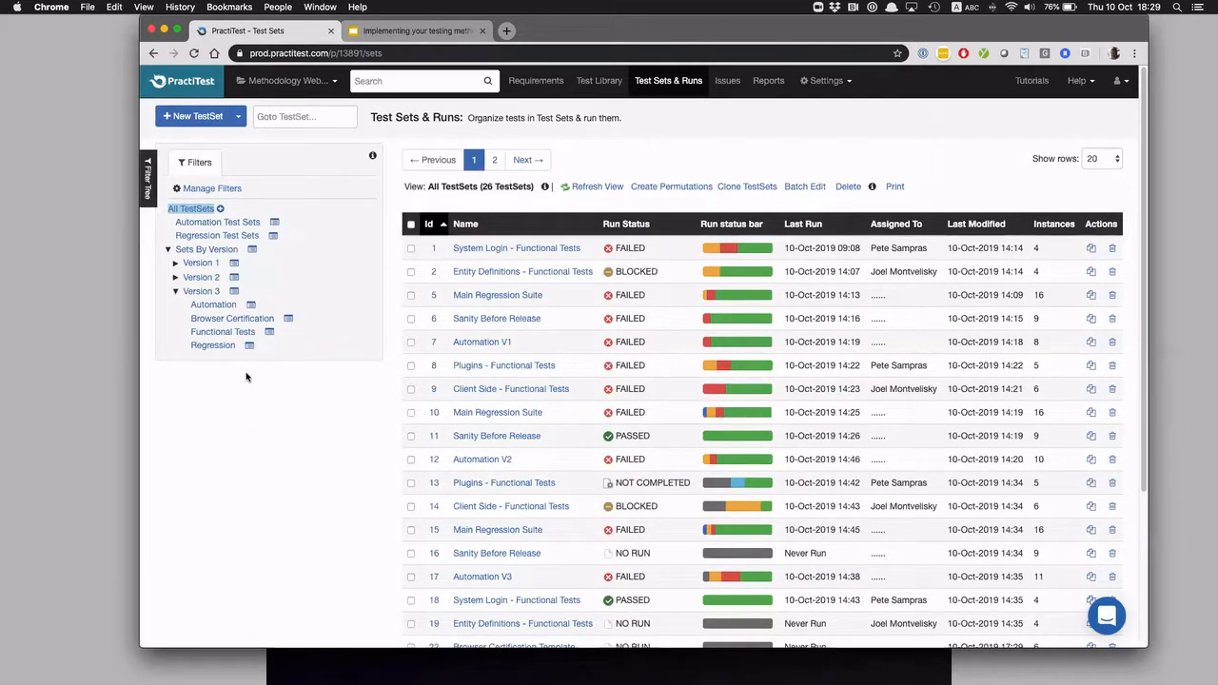
left_click(175, 291)
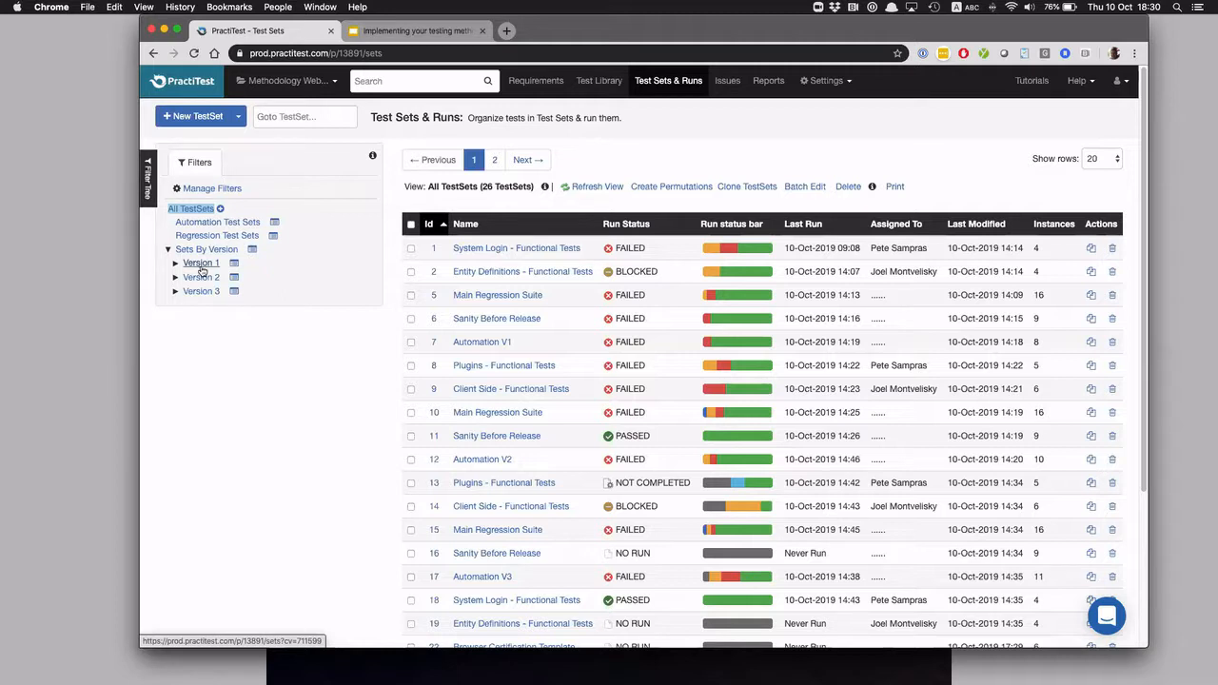
left_click(480, 324)
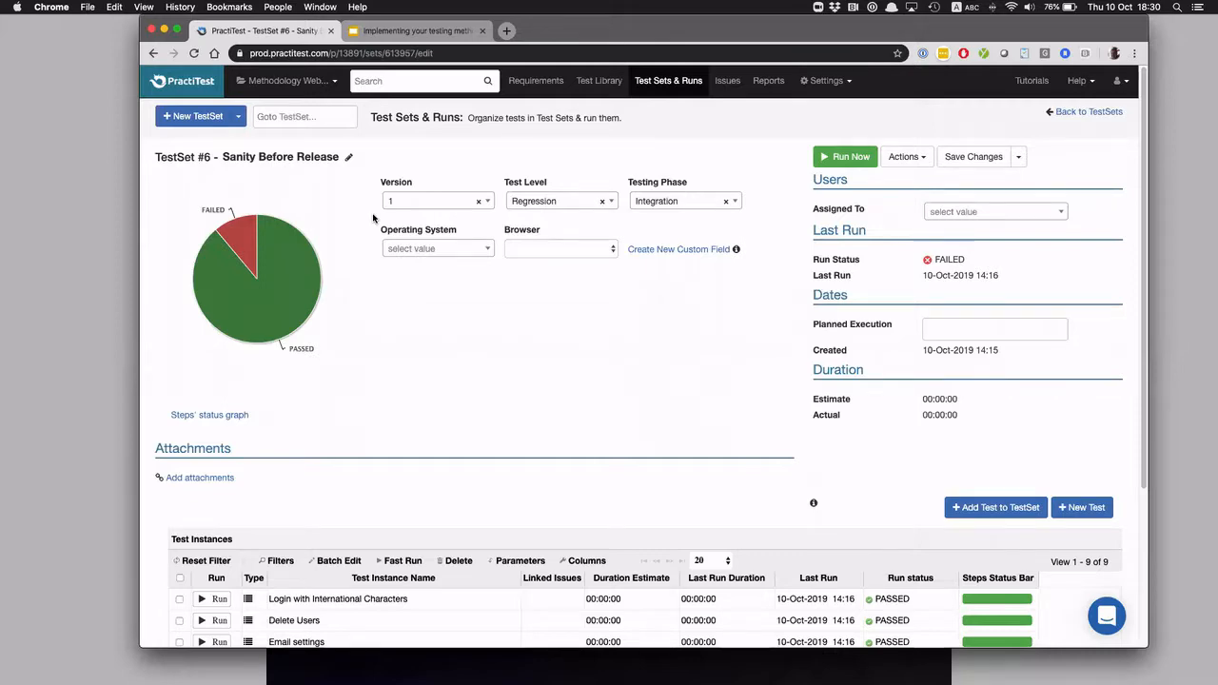
Return to the list of all TestSets and sort it by Id in descending order
left_click(650, 85)
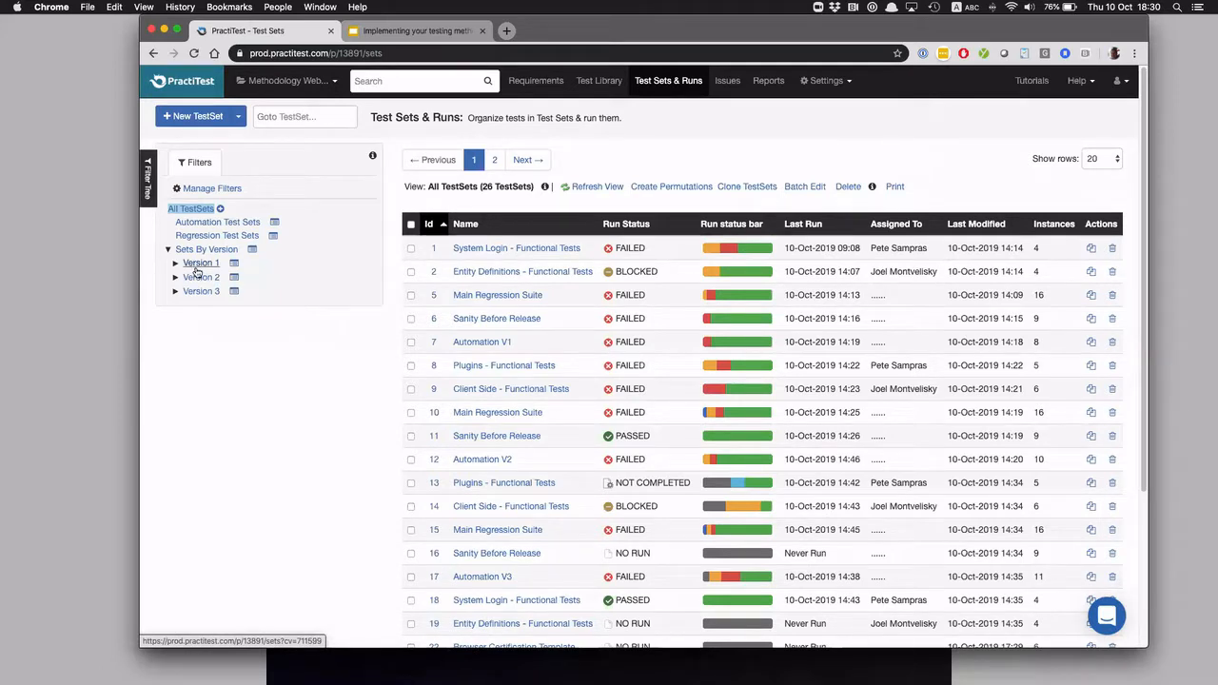
left_click(437, 226)
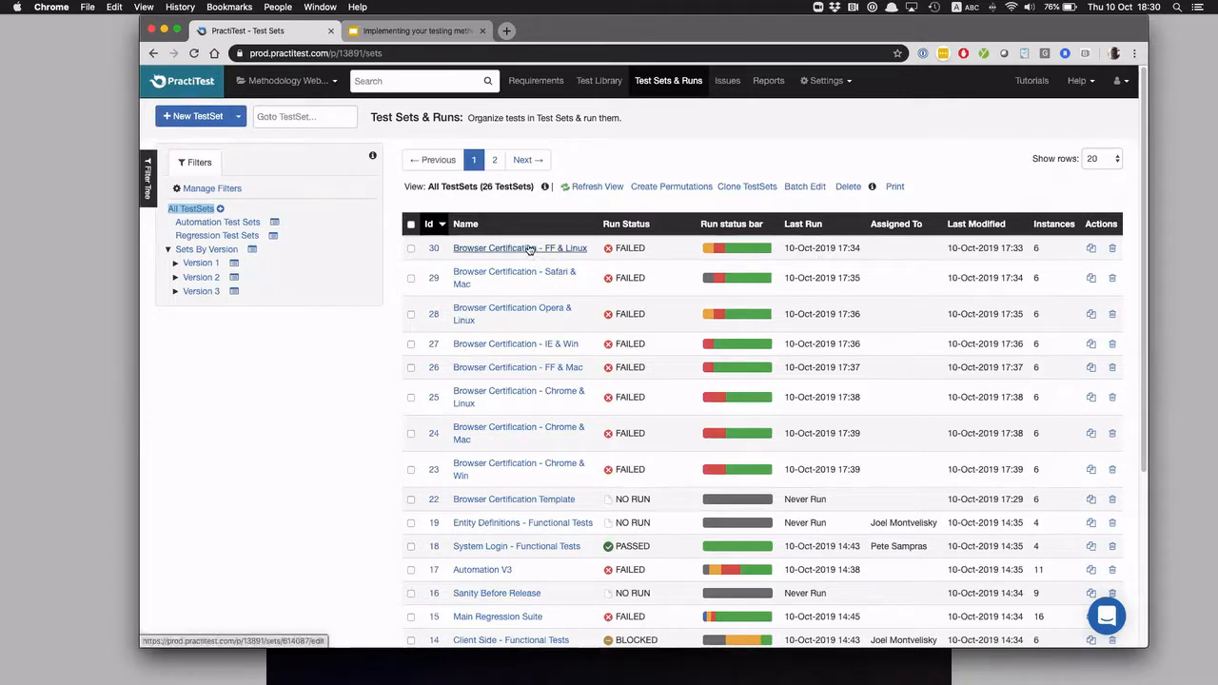
Review the Current Version - V 3 dashboard charts on bugs, new functionality, regression stability, automation benchmark and browser certification
left_click(181, 92)
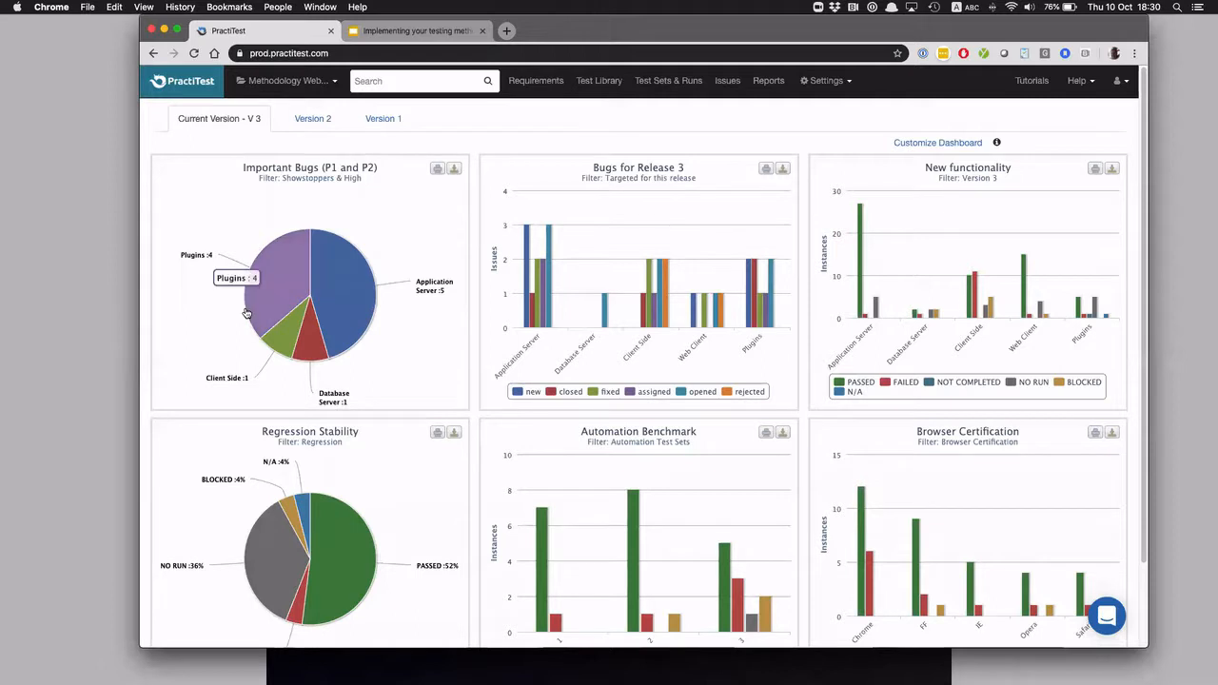
scroll(246, 313, "down", 2)
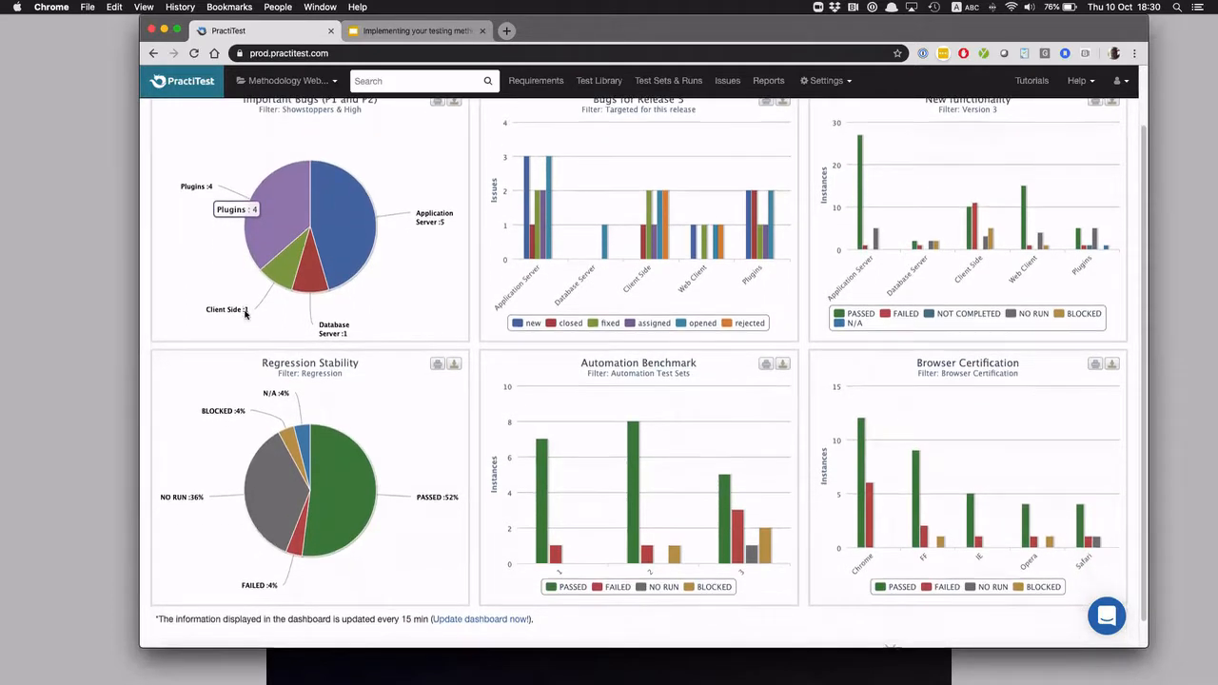
scroll(245, 314, "down", 1)
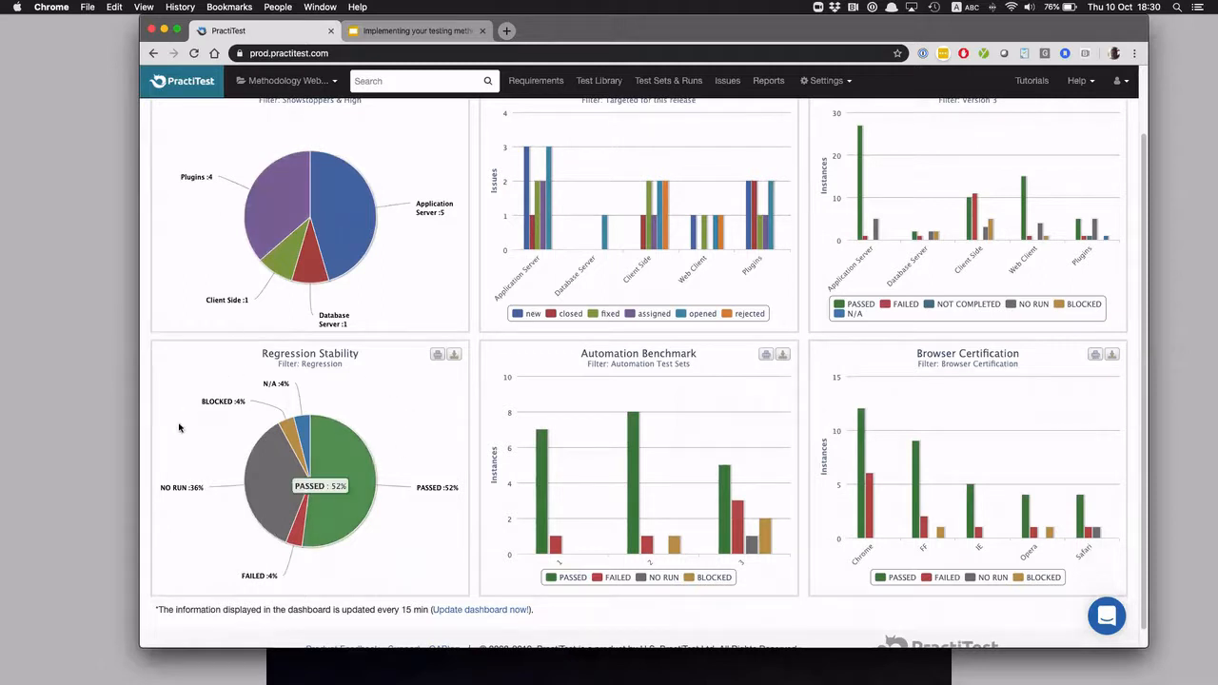
scroll(344, 578, "up", 4)
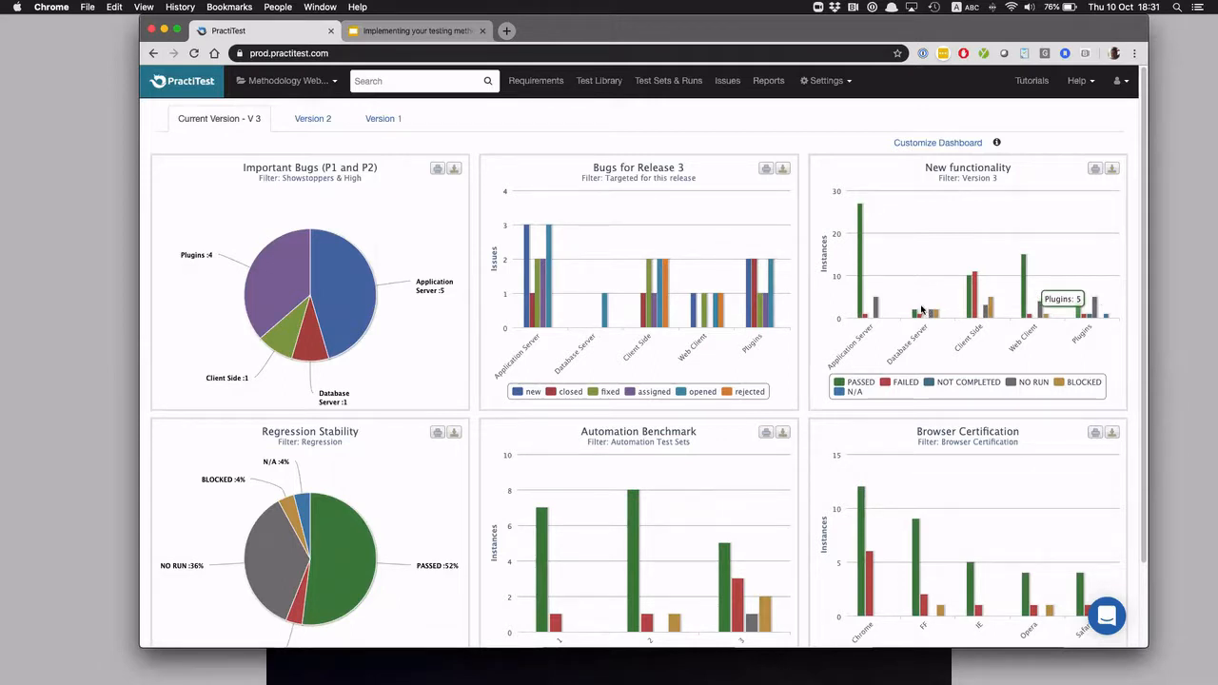
scroll(628, 494, "down", 2)
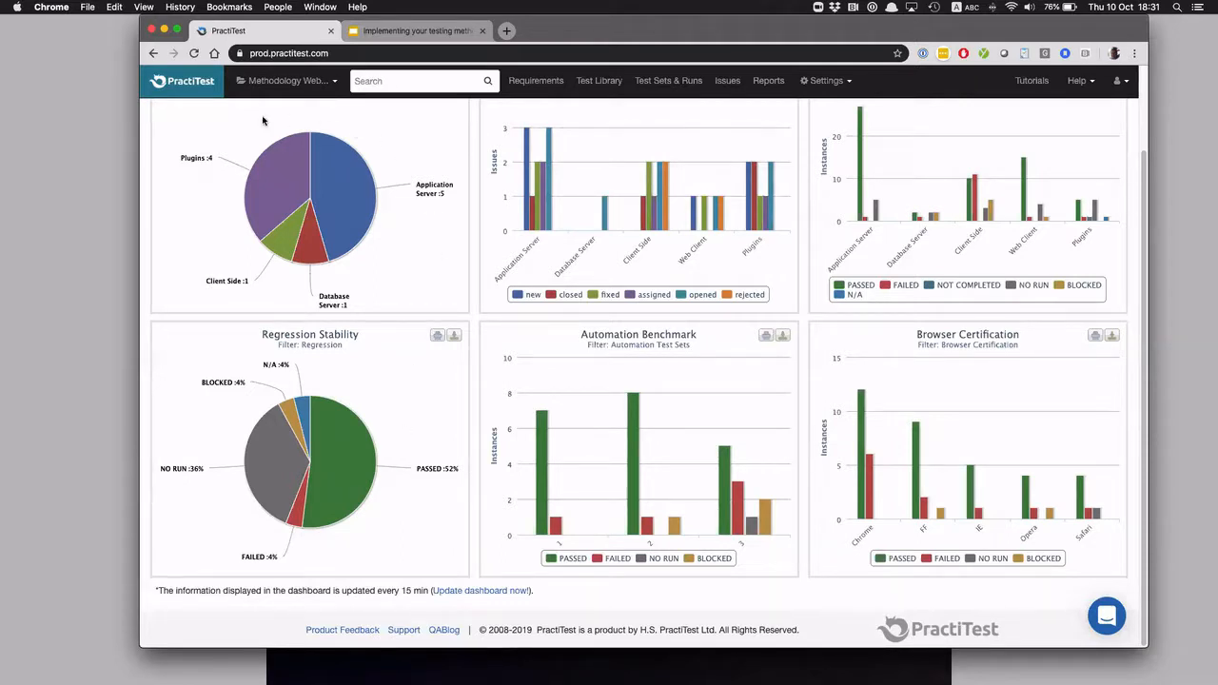
mouse_move(189, 156)
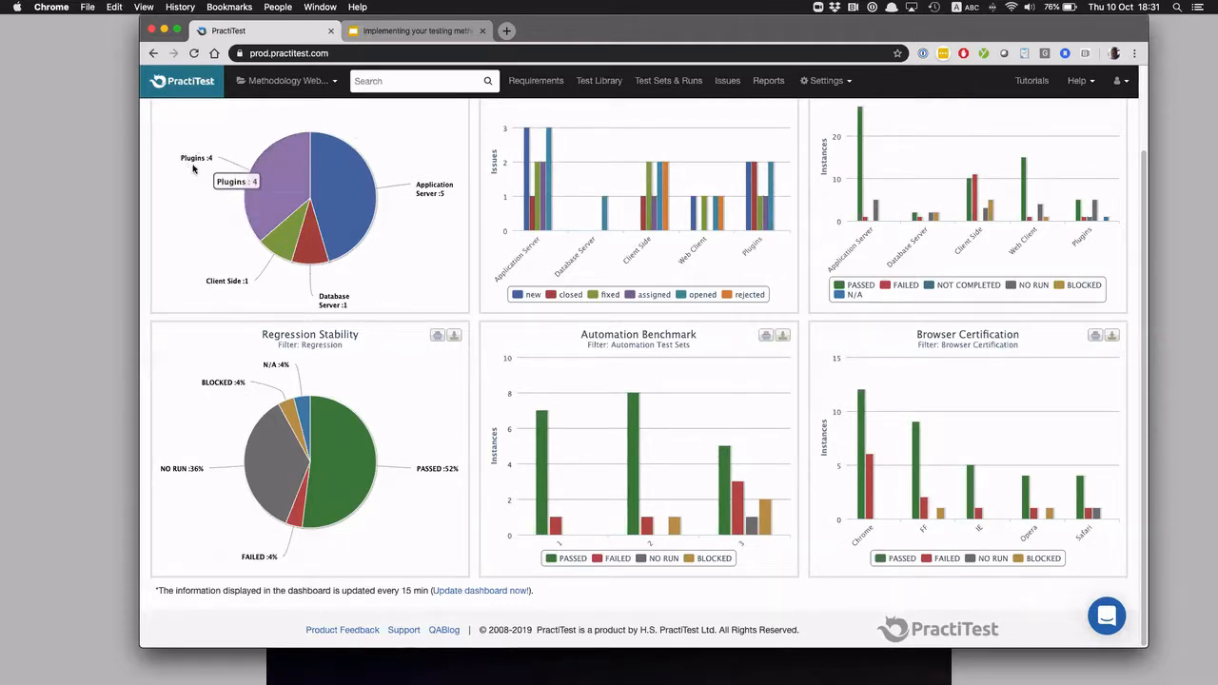
mouse_move(440, 193)
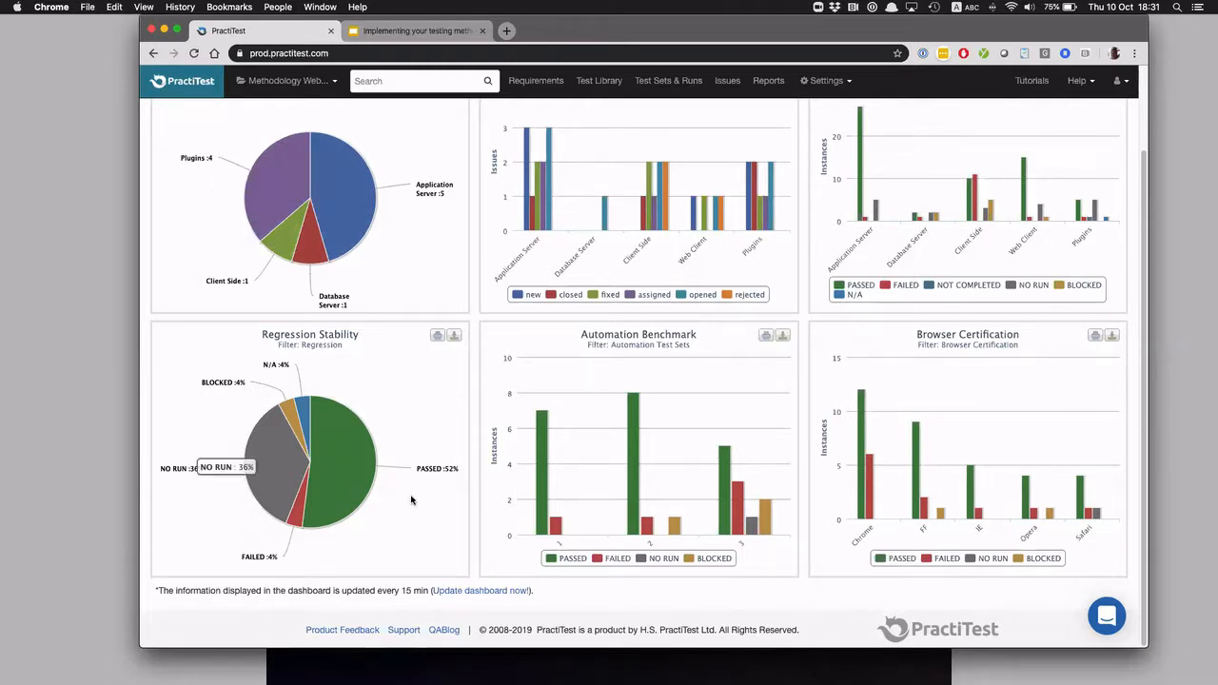
scroll(412, 499, "up", 3)
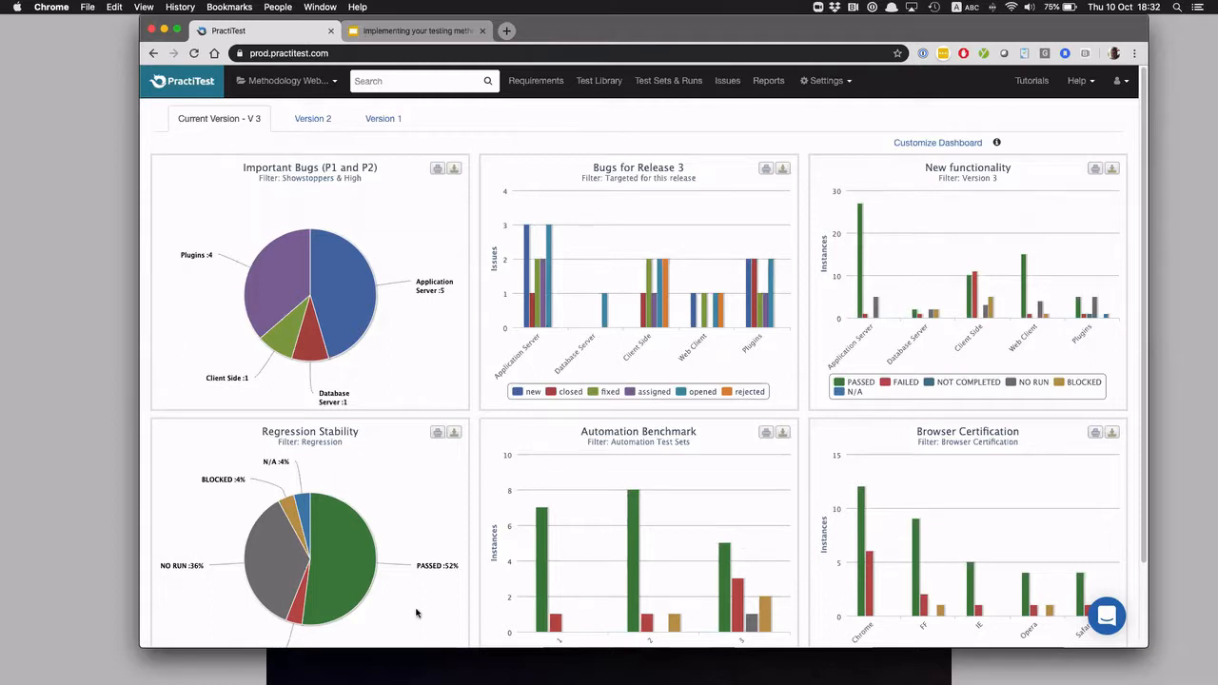
scroll(416, 609, "down", 2)
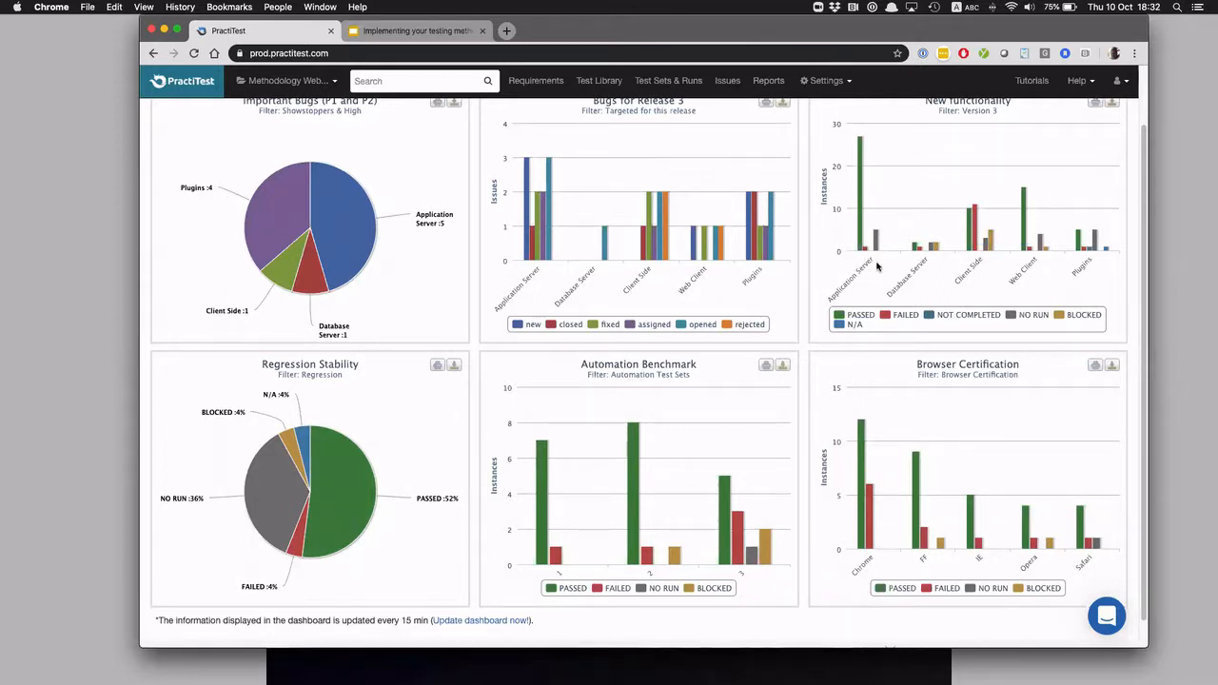
scroll(877, 266, "up", 2)
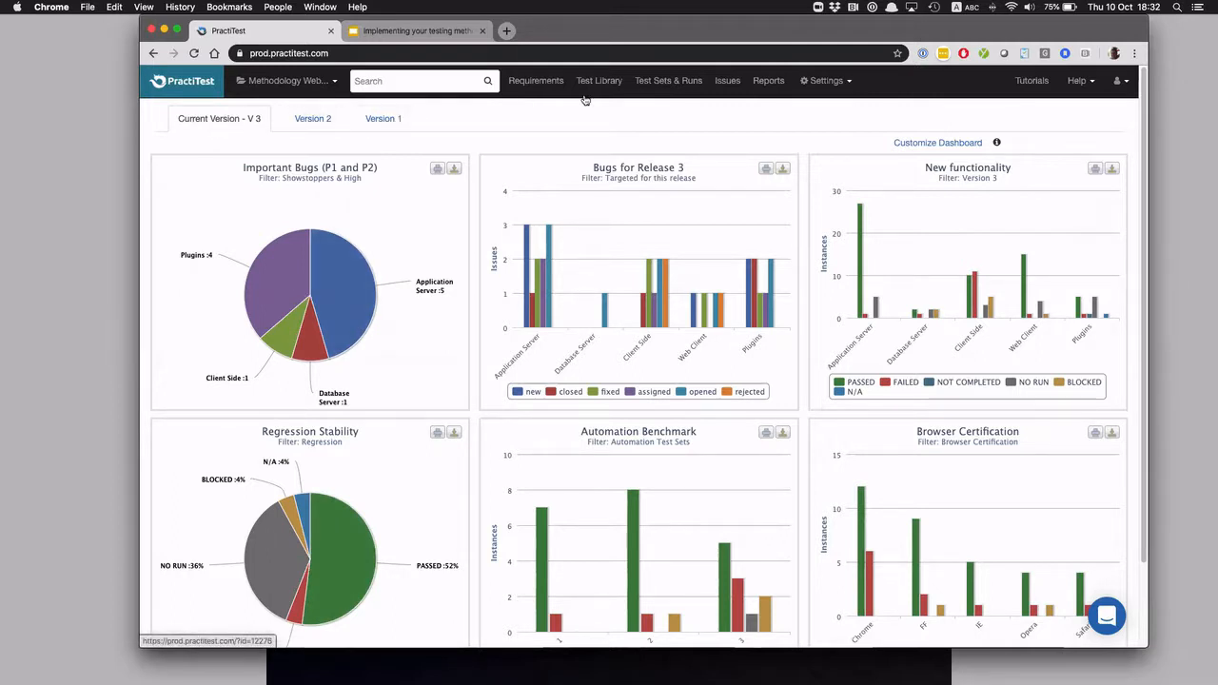
Go back from the dashboard to the list of all TestSets in Test Sets & Runs
left_click(664, 84)
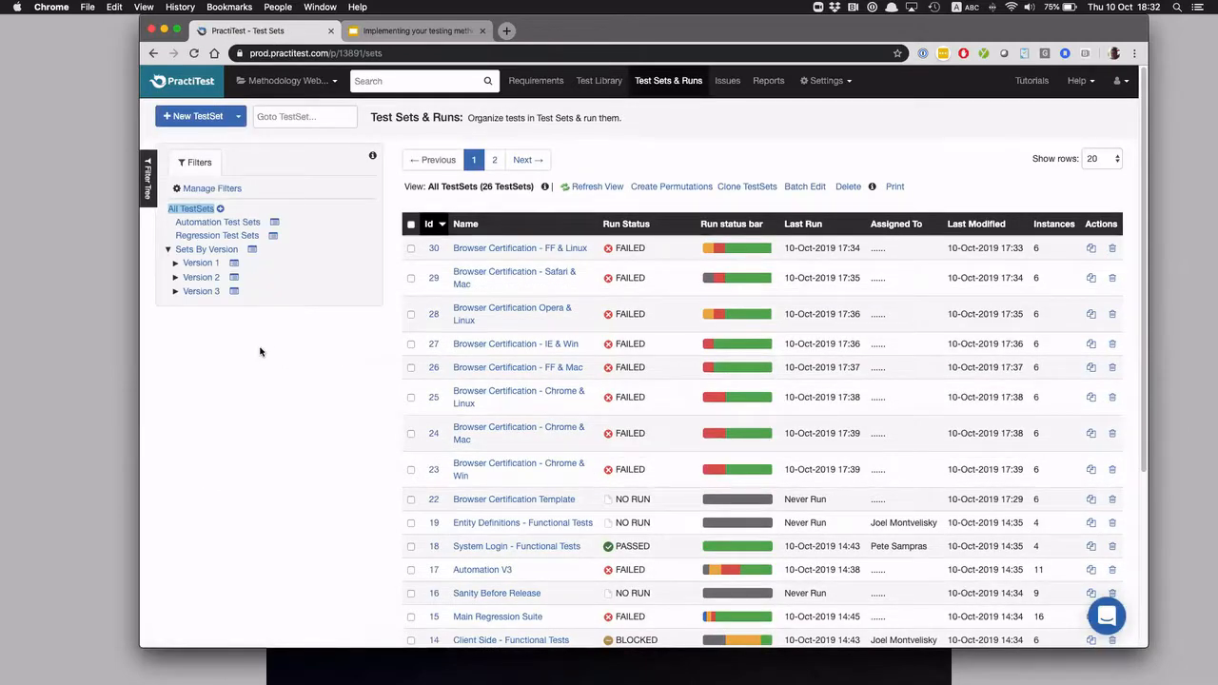
Filter the test sets by Version 3, Version 2 and Version 1 in turn, ending on the Version 3 list
left_click(200, 293)
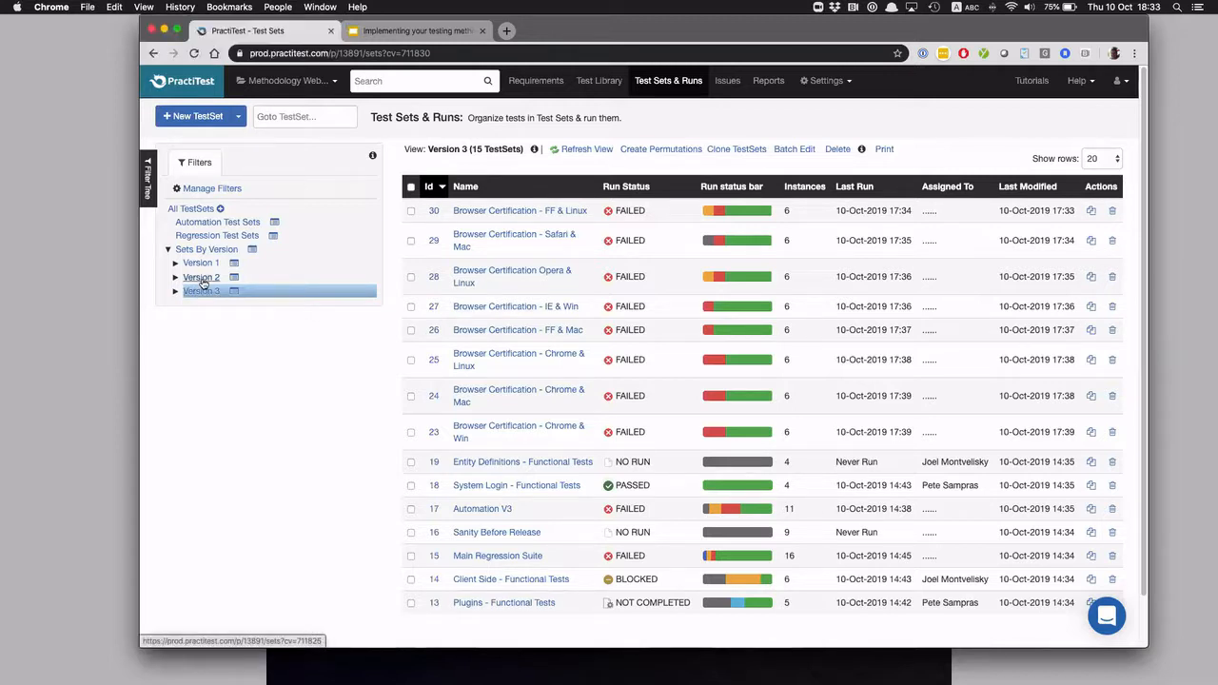
left_click(202, 281)
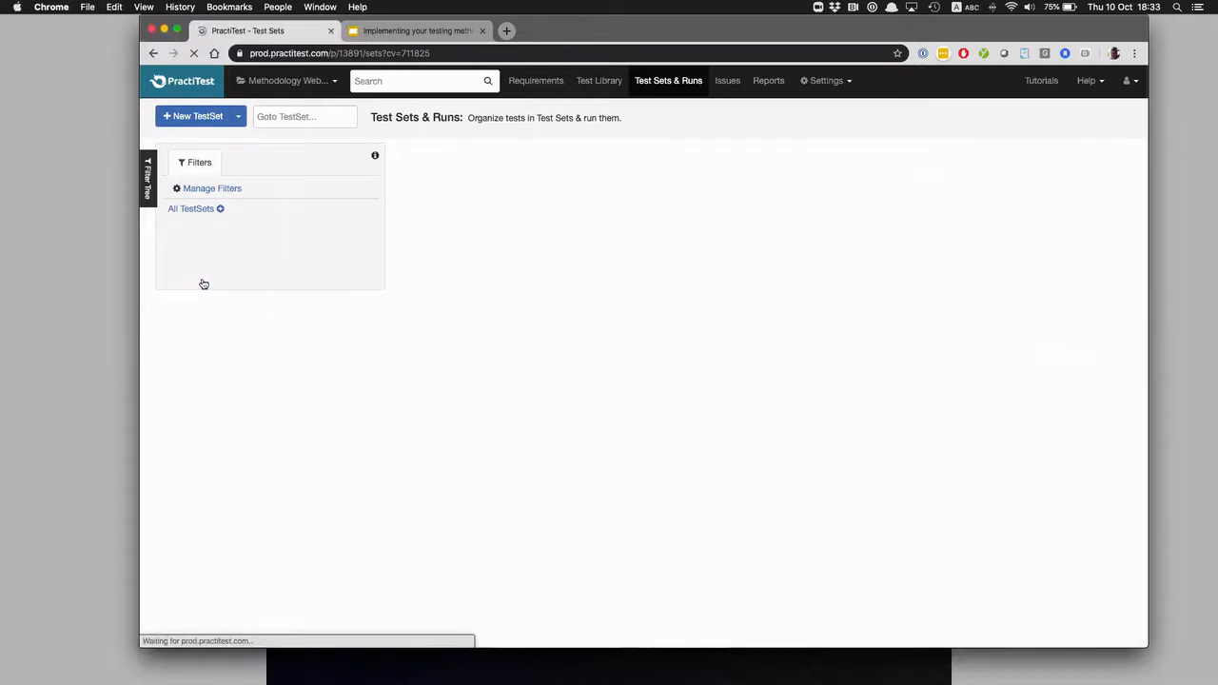
left_click(201, 264)
left_click(200, 292)
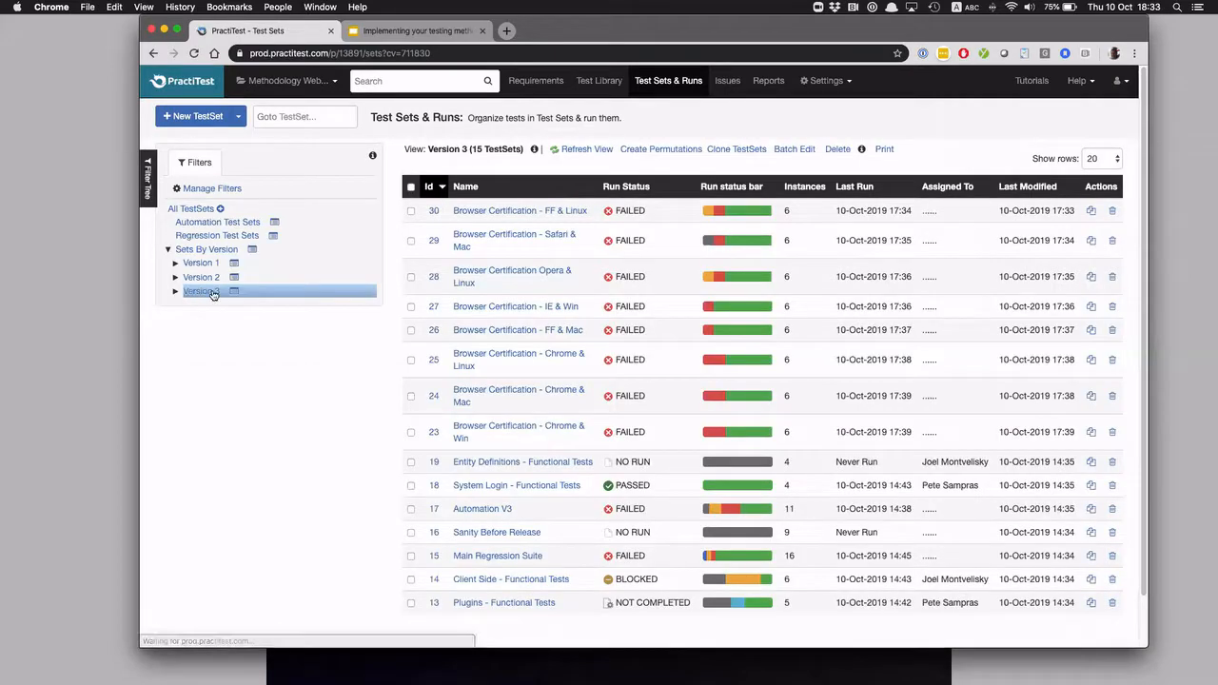
Open the "Browser Certification Opera & Linux" test set, check the available Version values, and return to the test set list
left_click(468, 272)
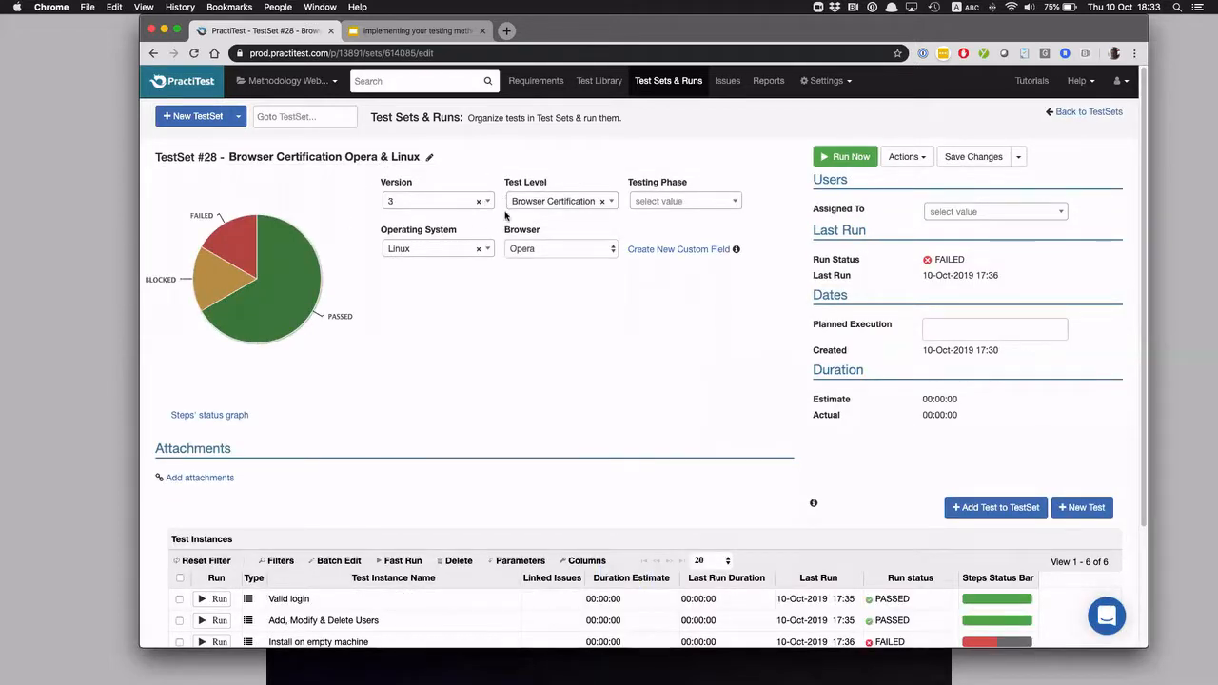
left_click(428, 202)
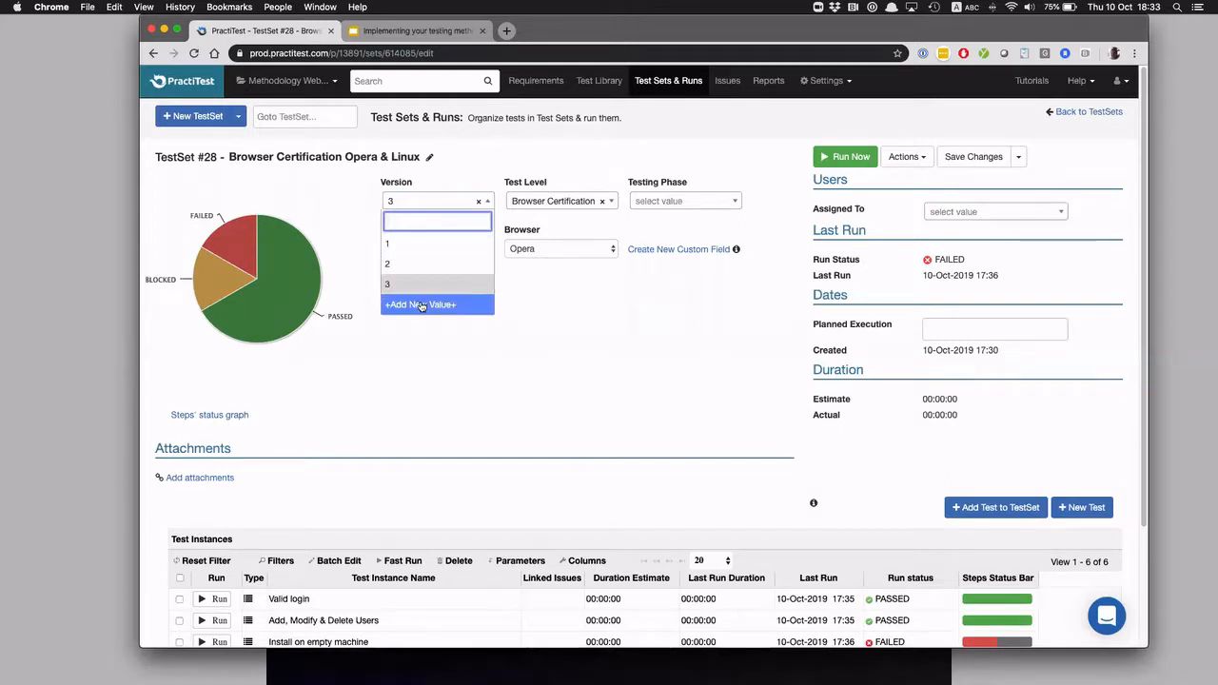
left_click(536, 362)
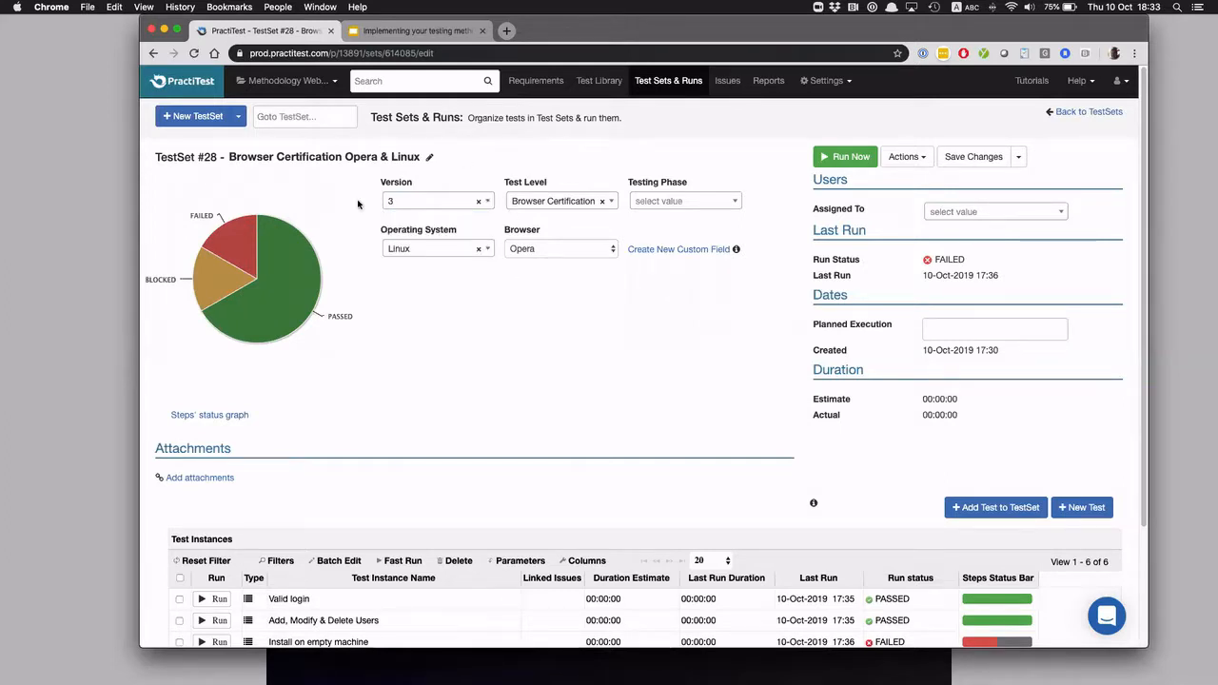
left_click(665, 82)
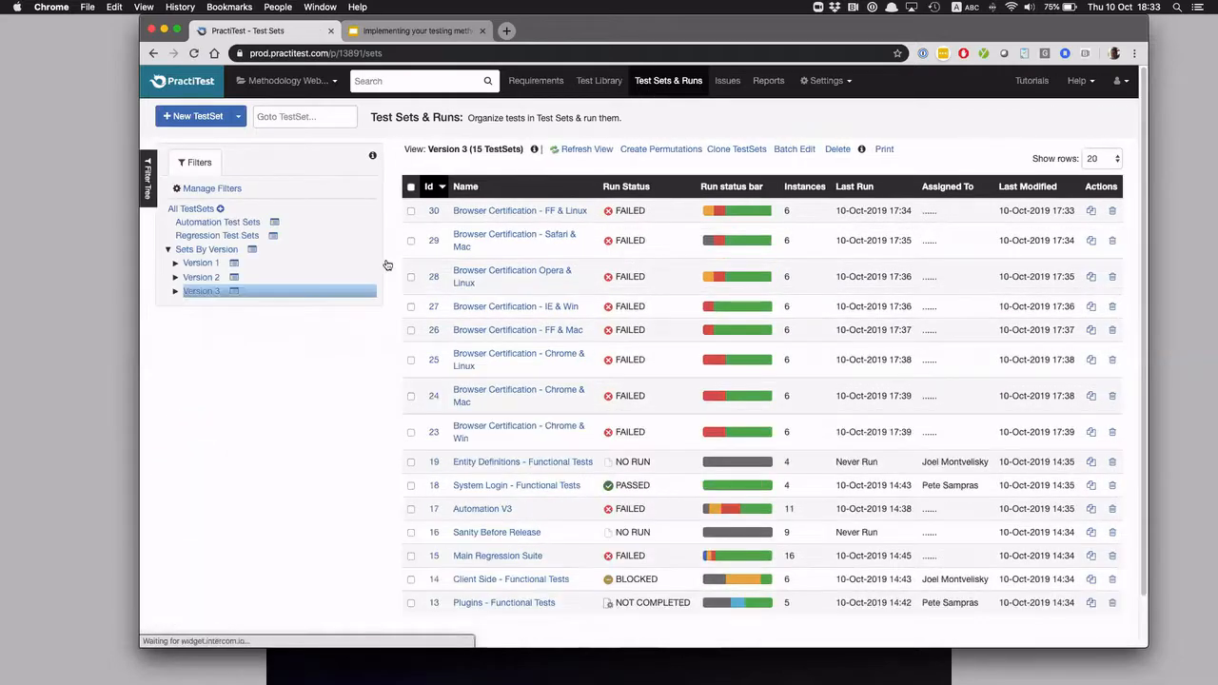
Open the Version 3 filter for editing, inspect the field, operator and value choices of its criterion, and return to Test Sets & Runs
left_click(232, 294)
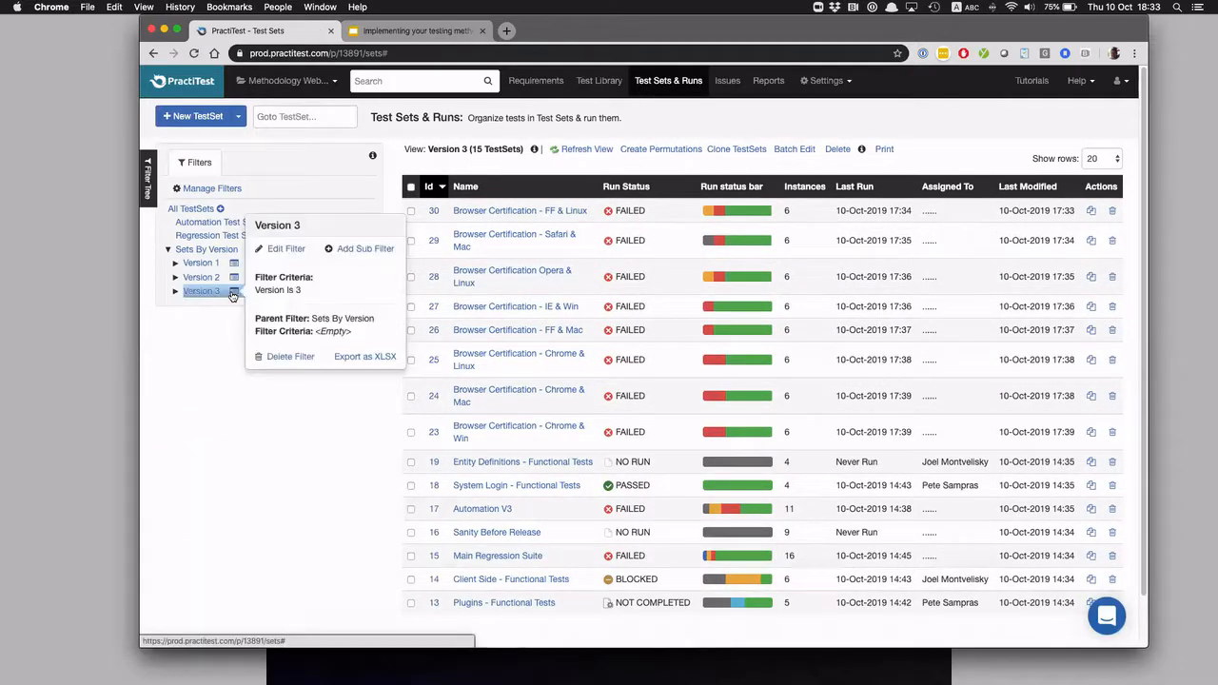
left_click(284, 250)
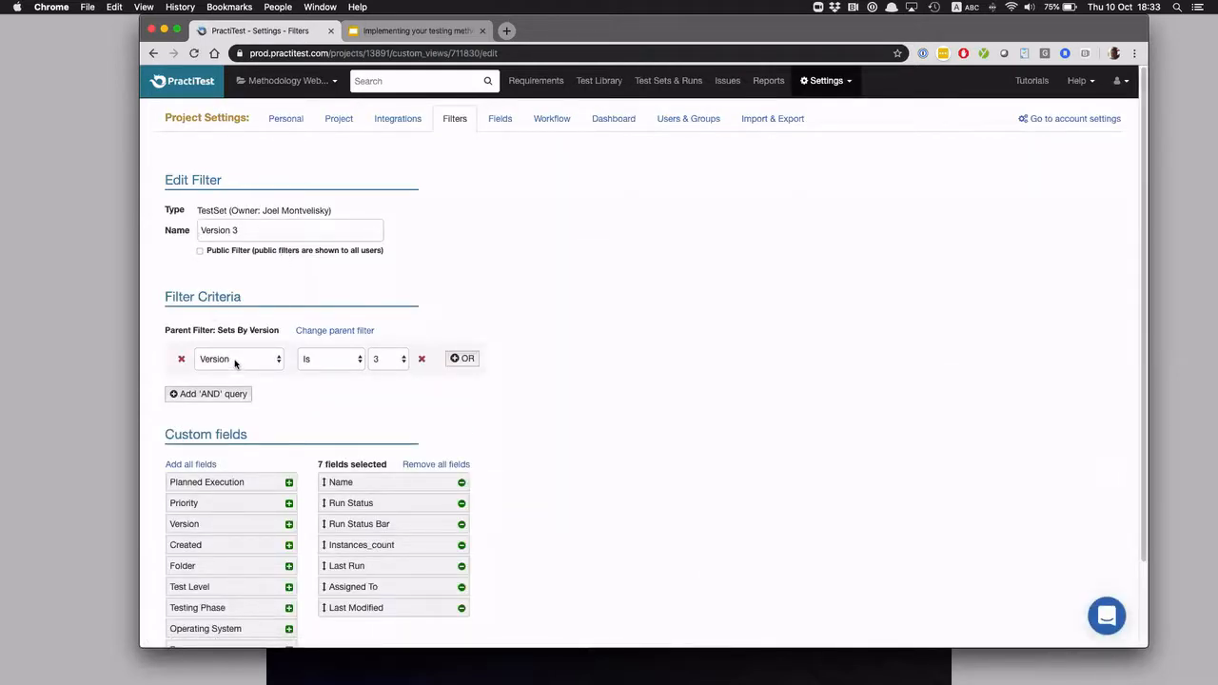
left_click(235, 363)
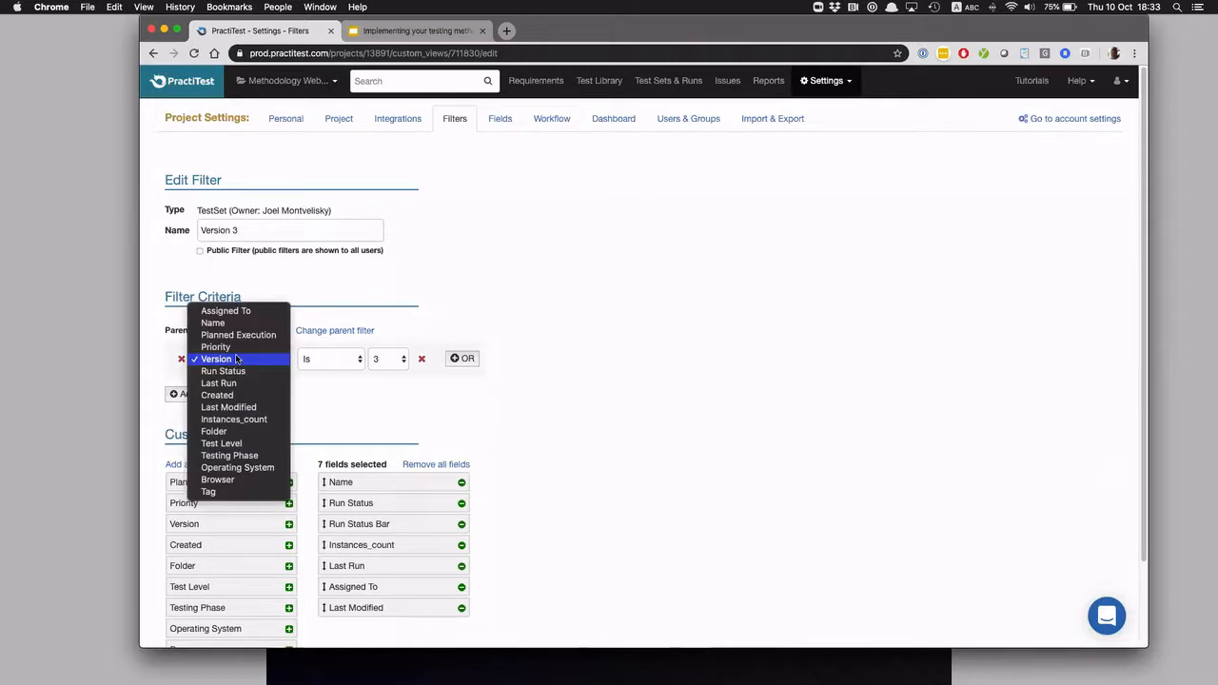
left_click(235, 361)
left_click(337, 360)
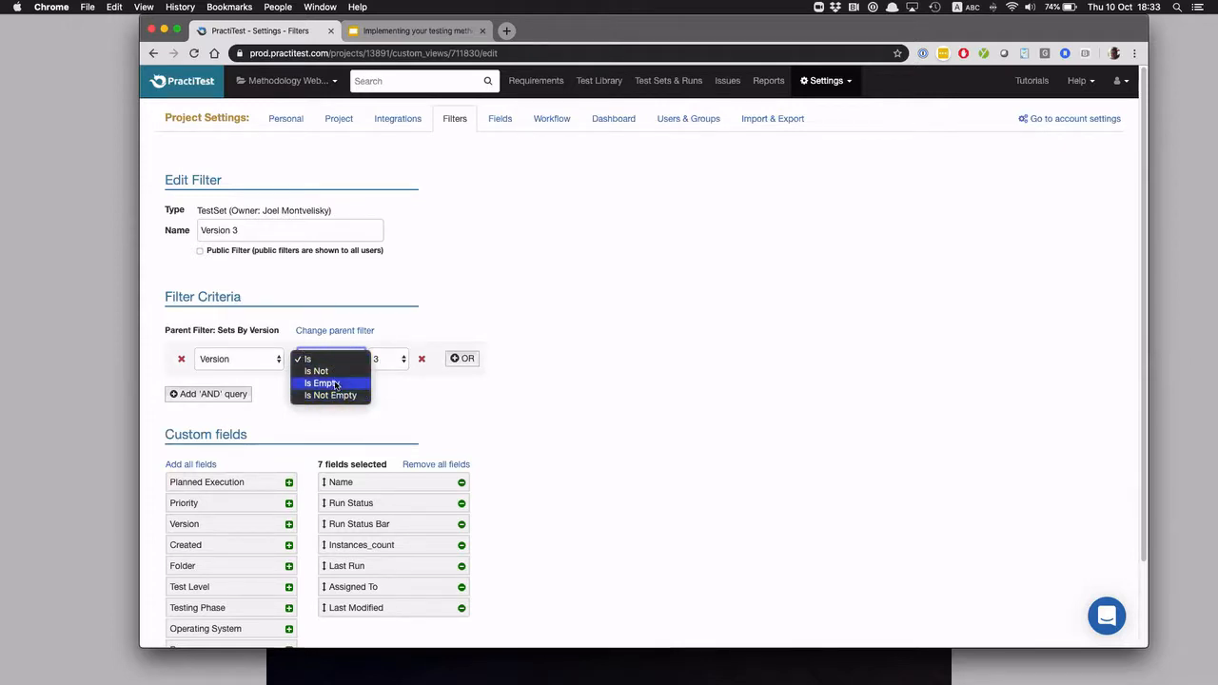
left_click(318, 359)
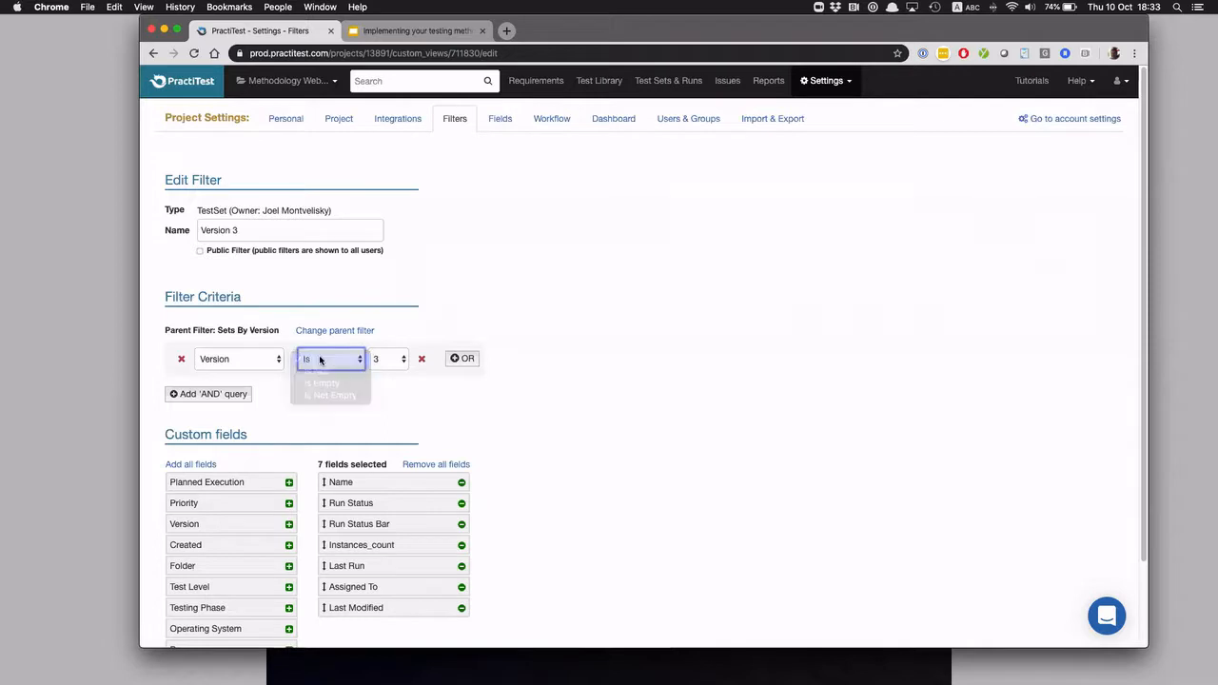
left_click(383, 360)
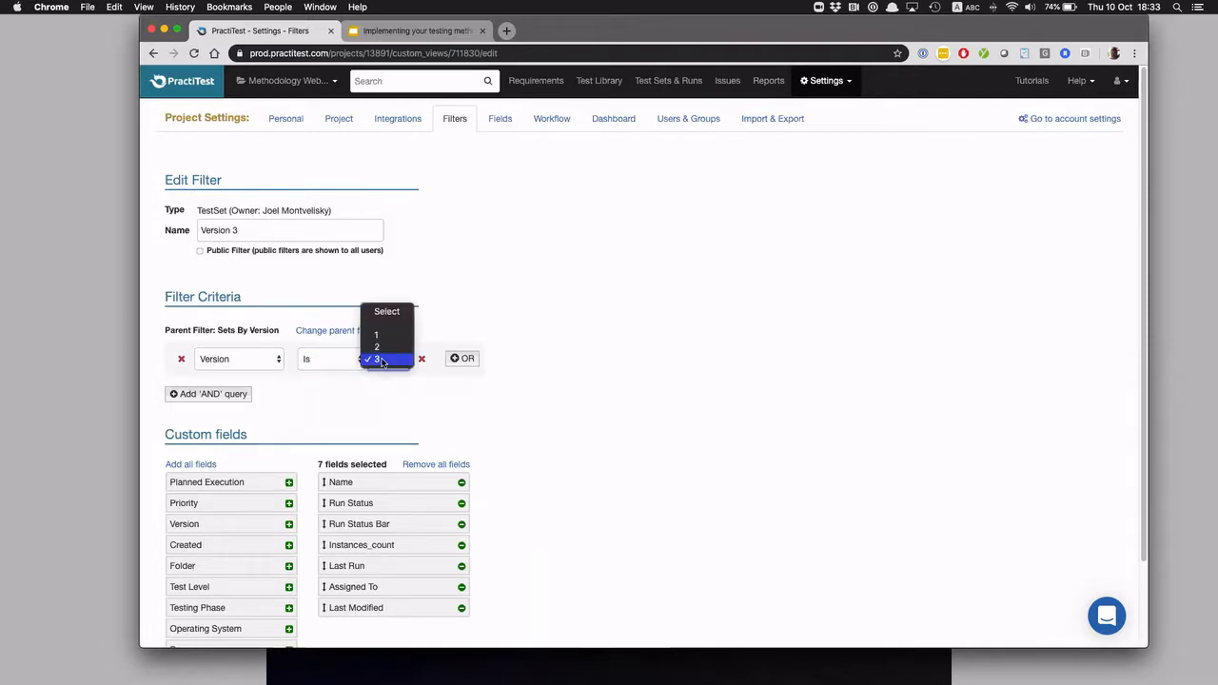
left_click(382, 360)
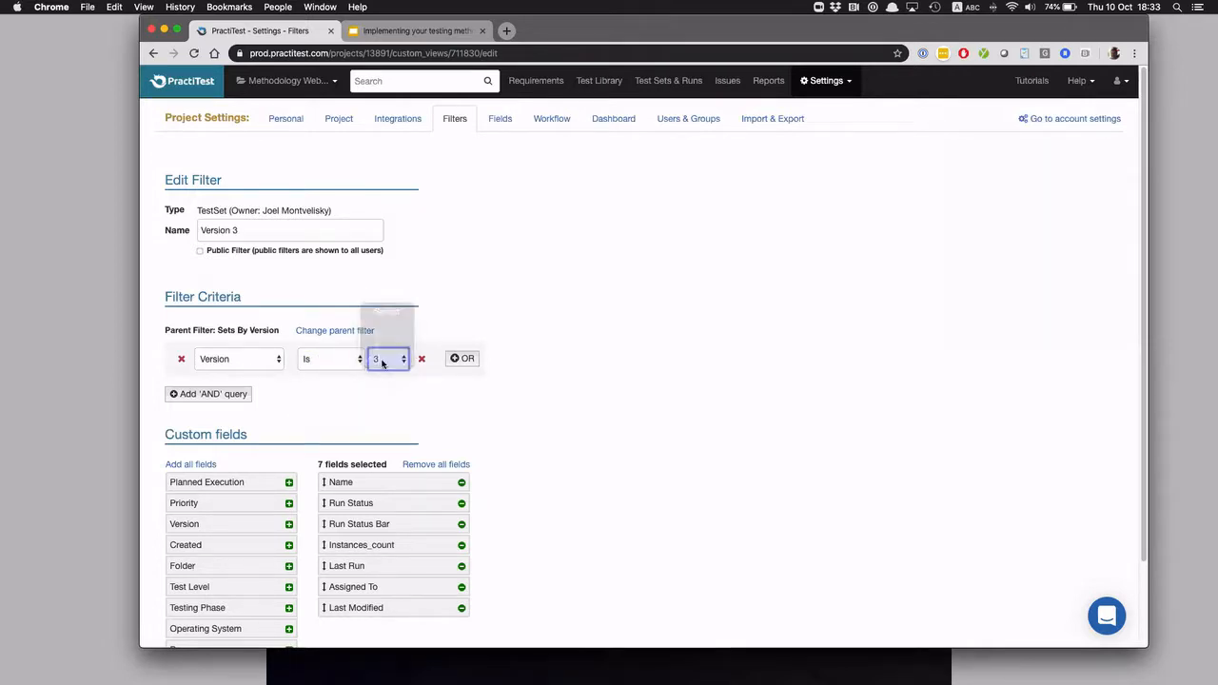
left_click(656, 82)
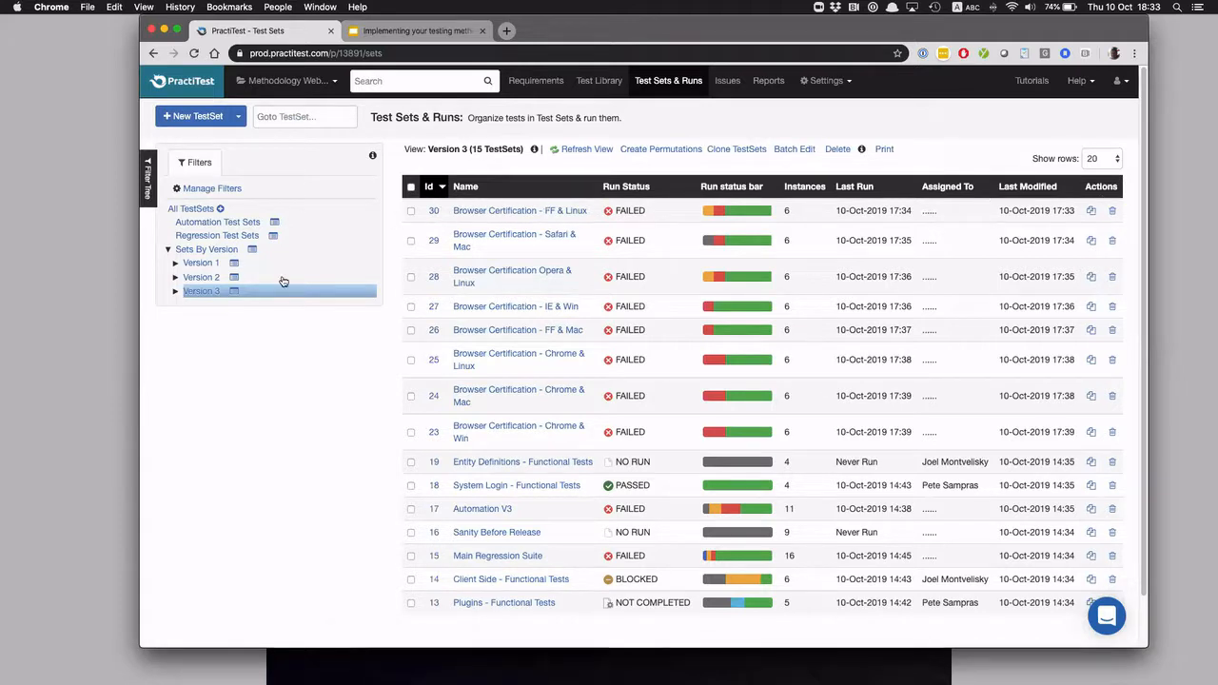
Edit the Version 3 filter's displayed fields by adding Test Level after Last Run and removing Assigned To, and save the filter
left_click(233, 292)
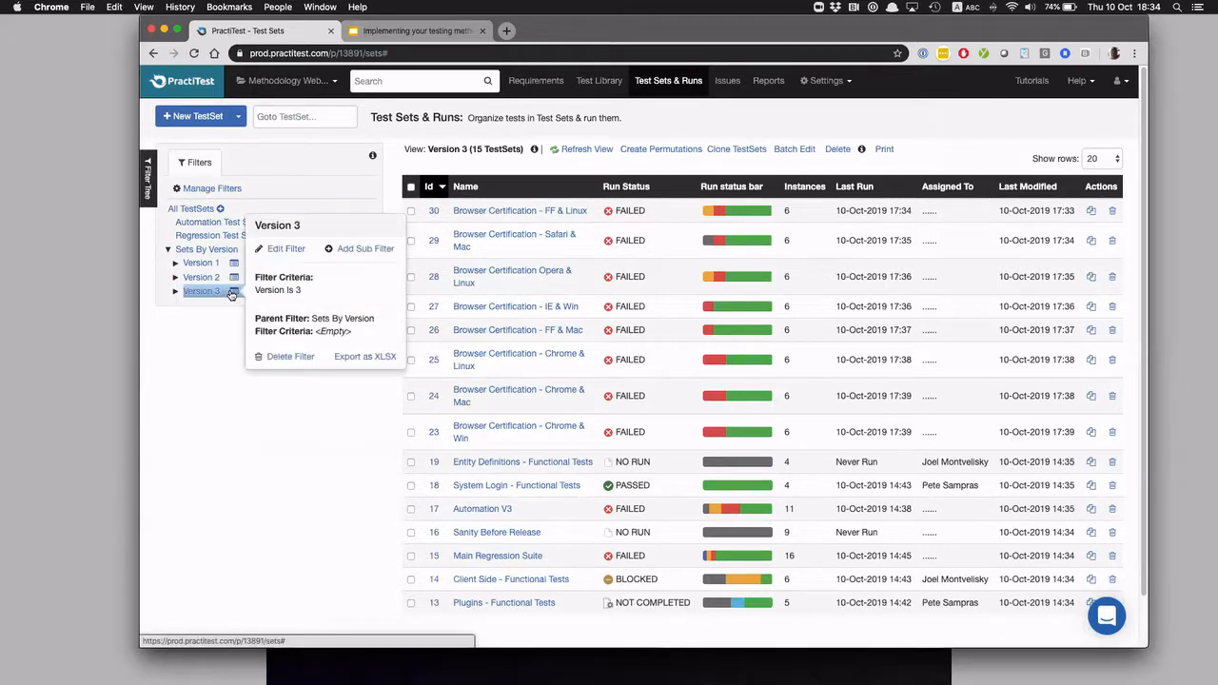
left_click(286, 249)
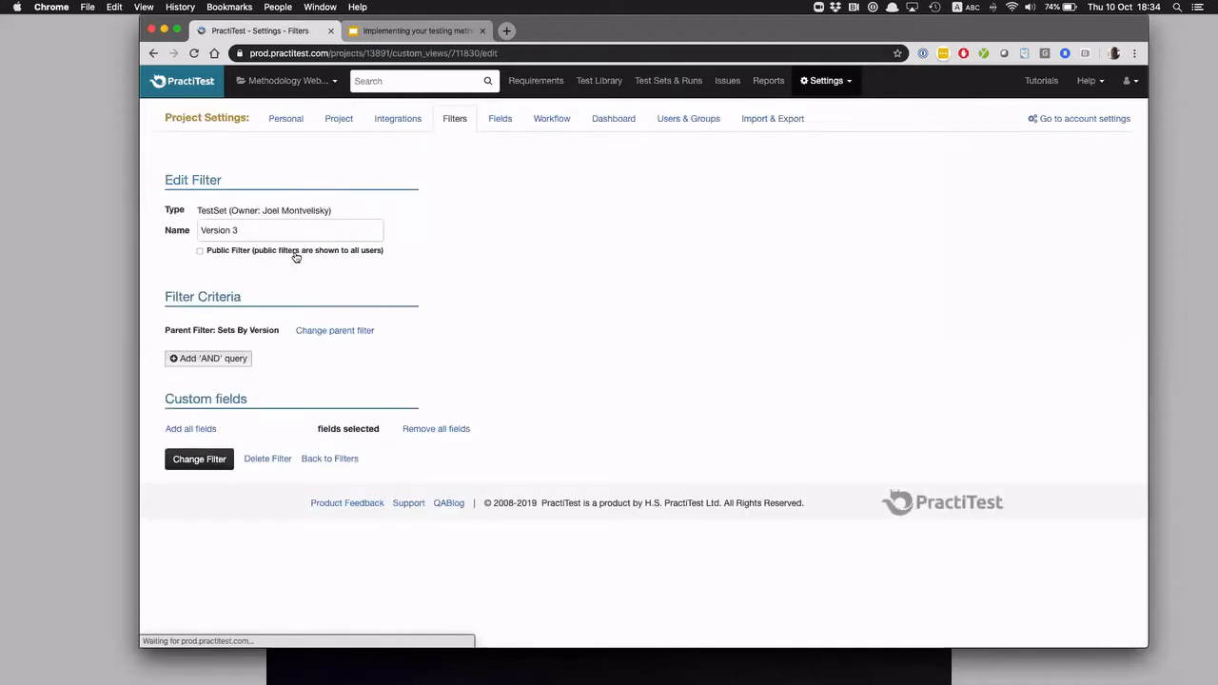
scroll(353, 391, "down", 2)
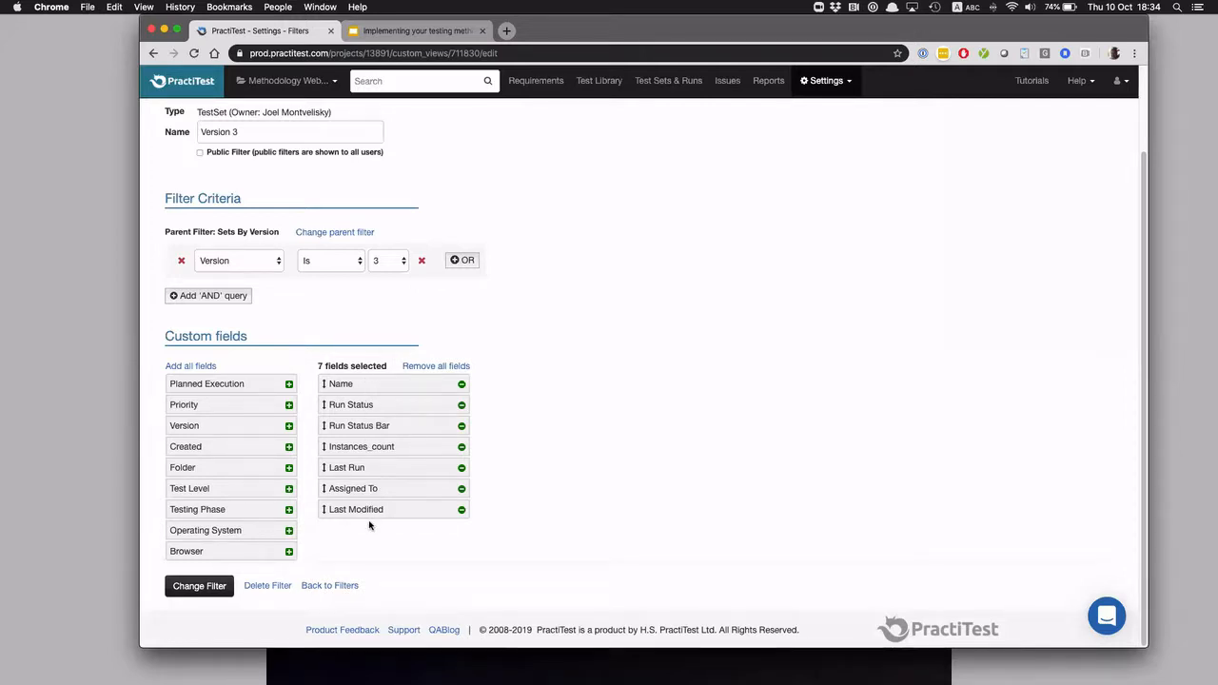
left_click_drag(205, 489, 367, 508)
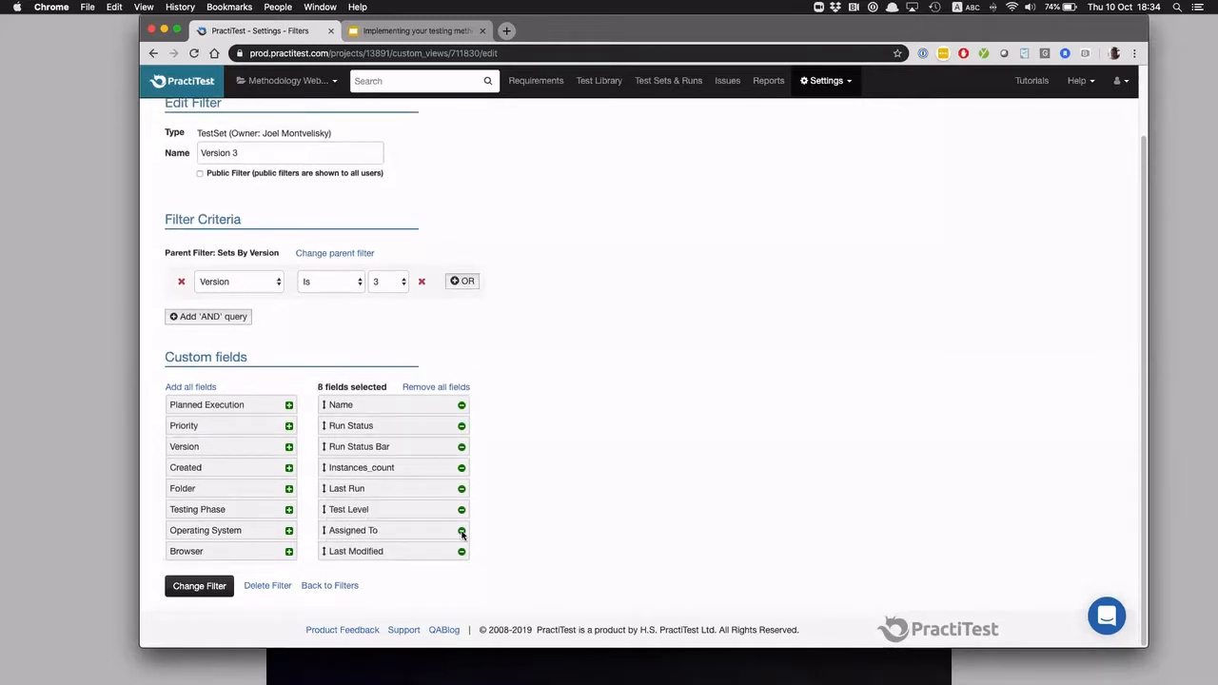
left_click(462, 531)
left_click(206, 586)
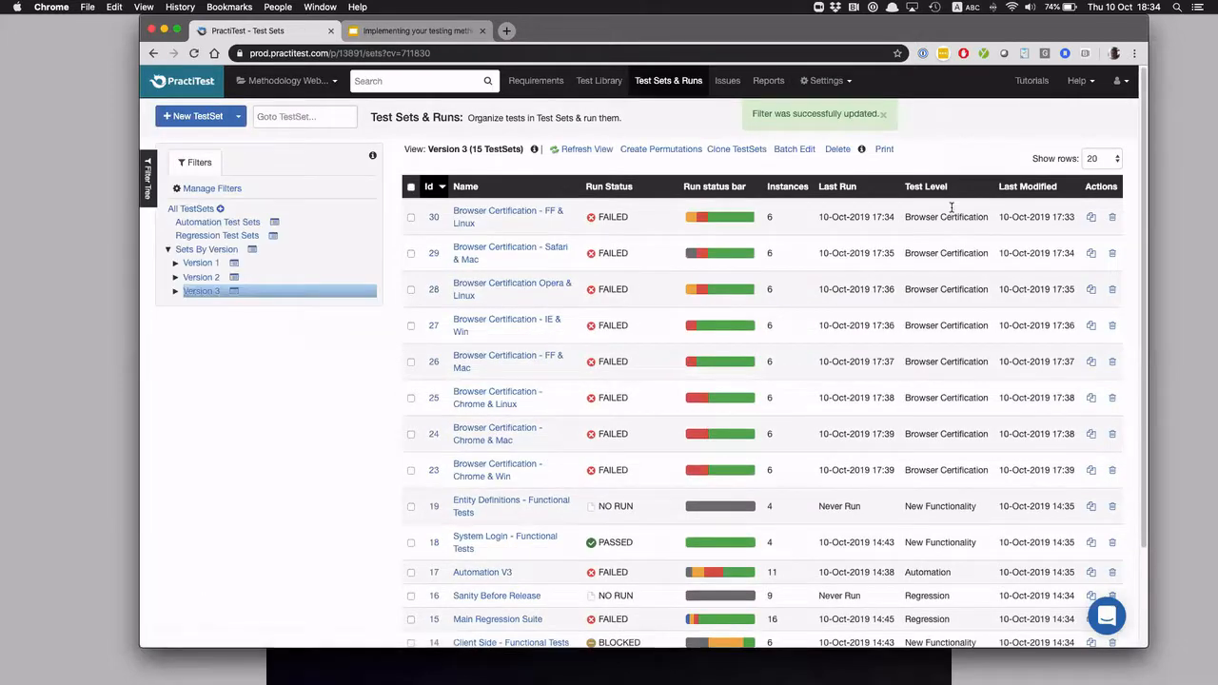
Review the Version 3 test sets' Test Level values and view the Functional Tests, Regression, Automation and Browser Certification sub-filters
scroll(940, 428, "down", 3)
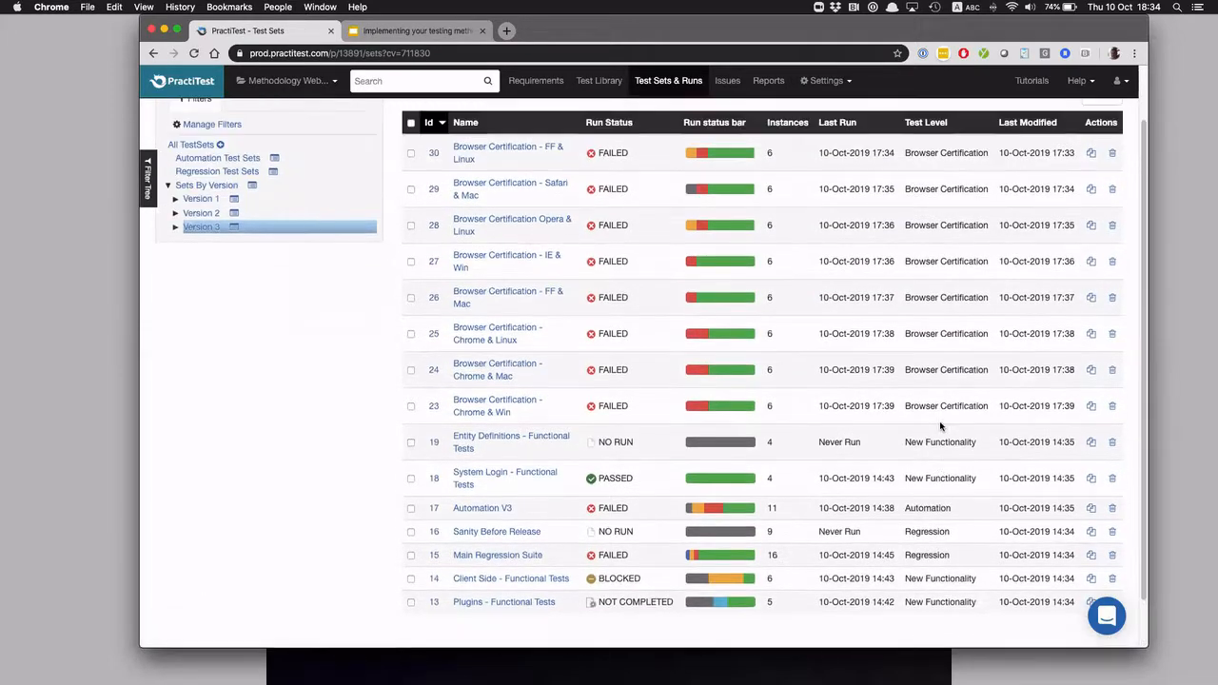
scroll(941, 427, "up", 3)
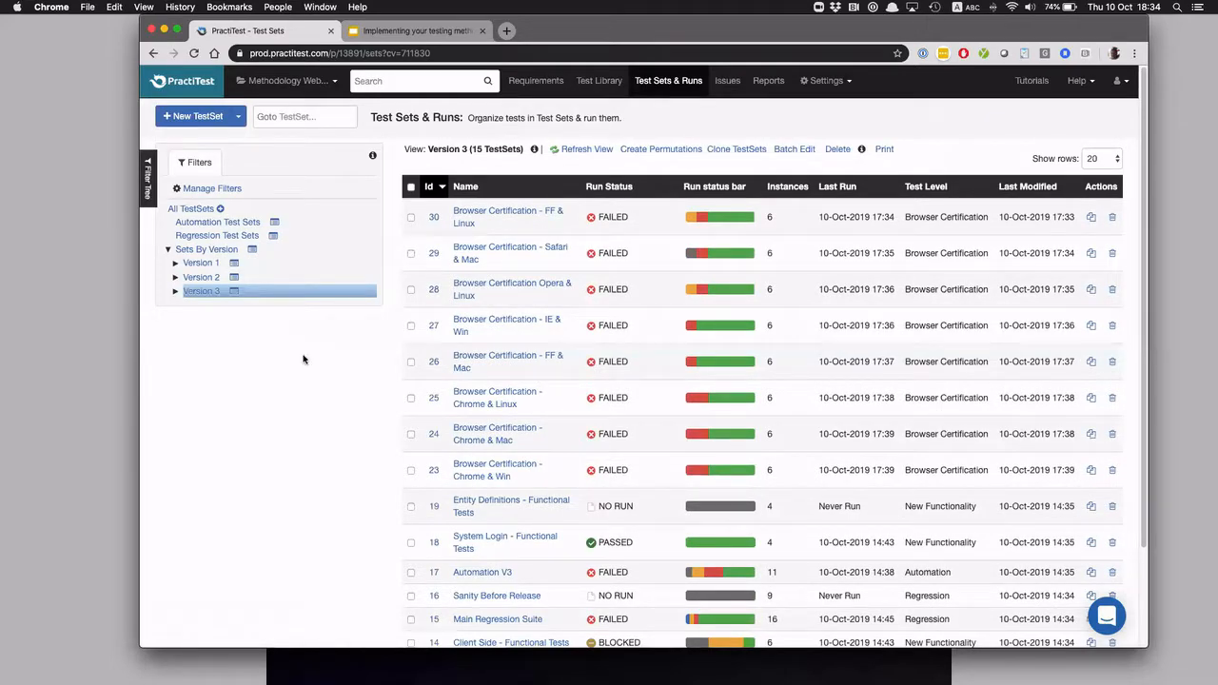
scroll(301, 359, "down", 5)
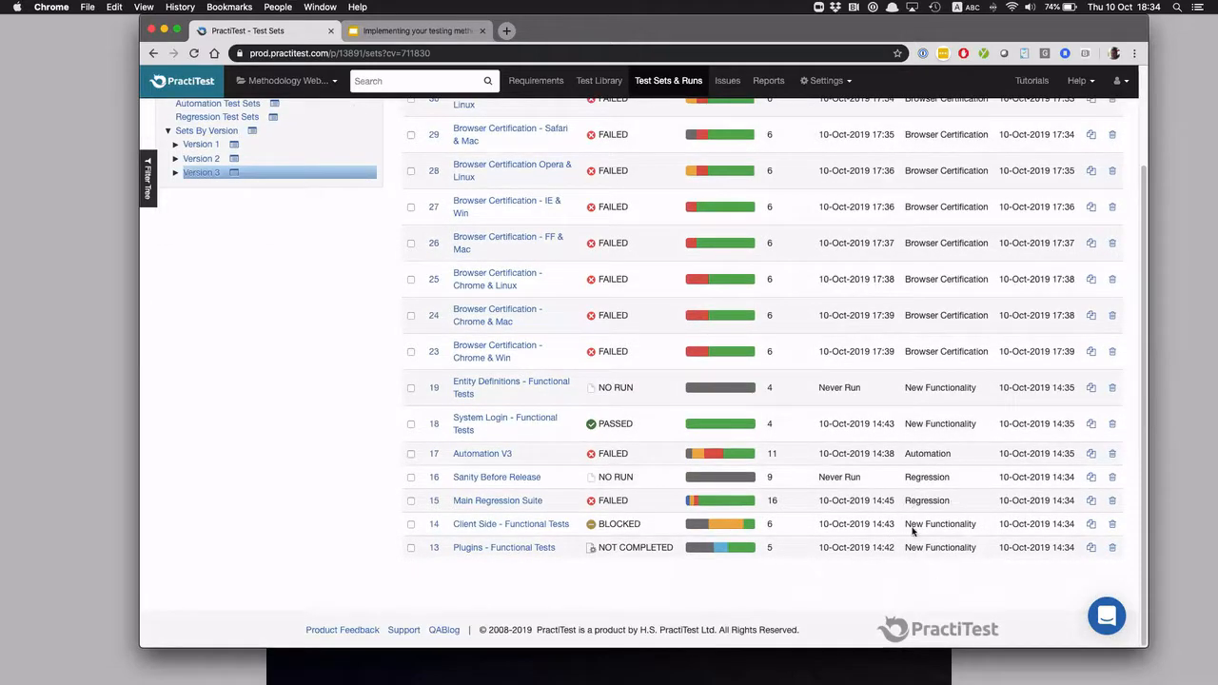
left_click(173, 174)
left_click(203, 218)
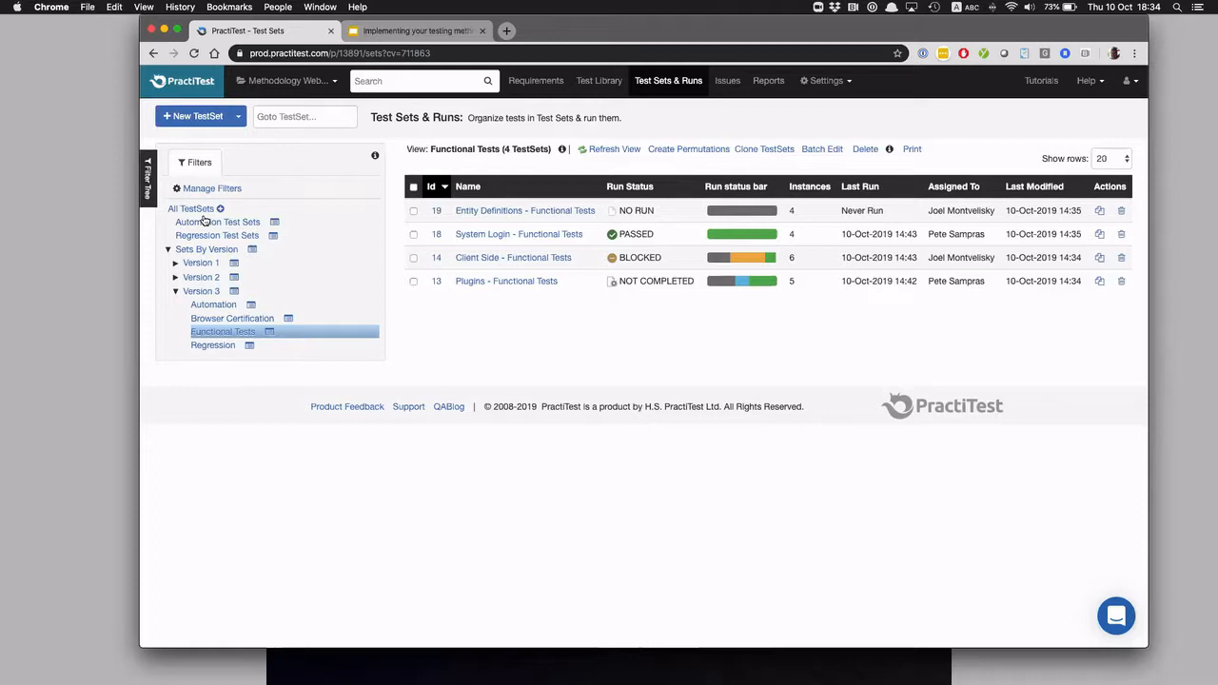
left_click(217, 345)
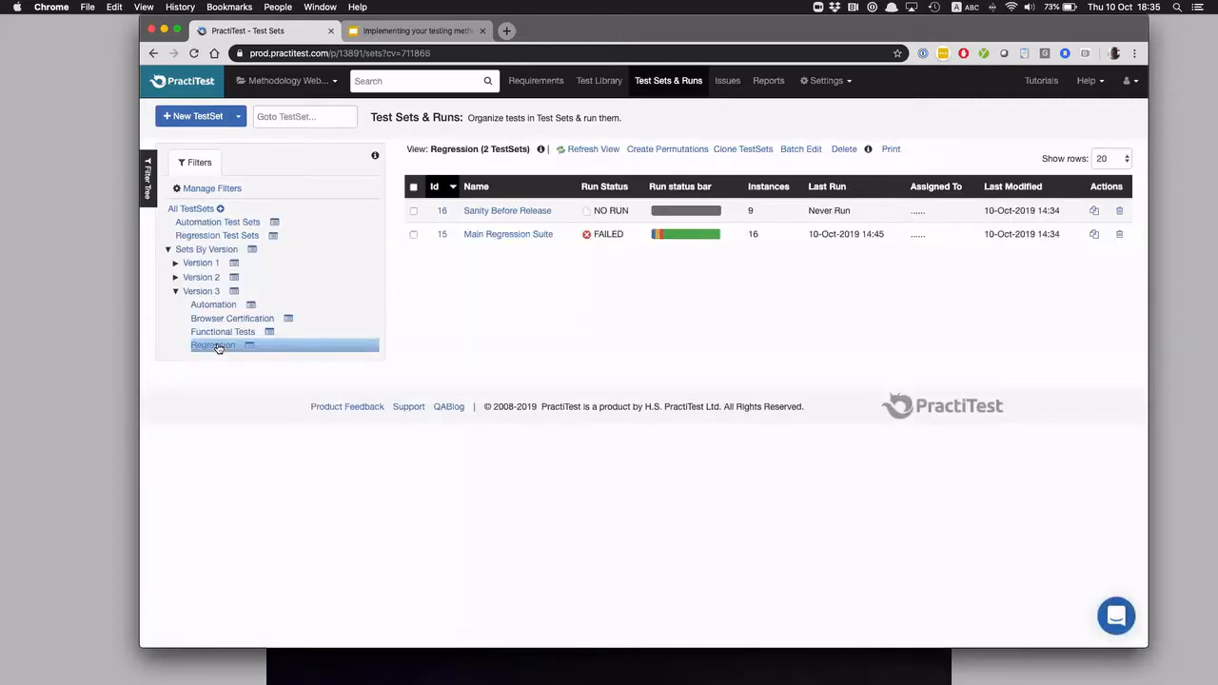
left_click(219, 306)
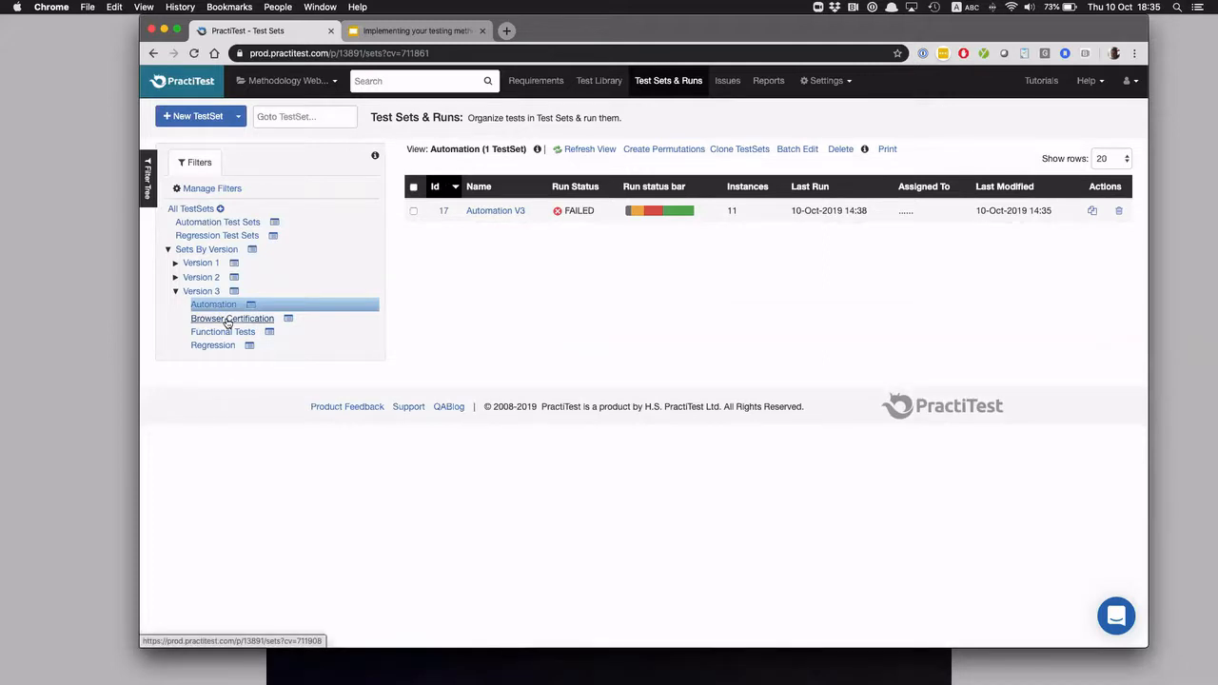
left_click(228, 320)
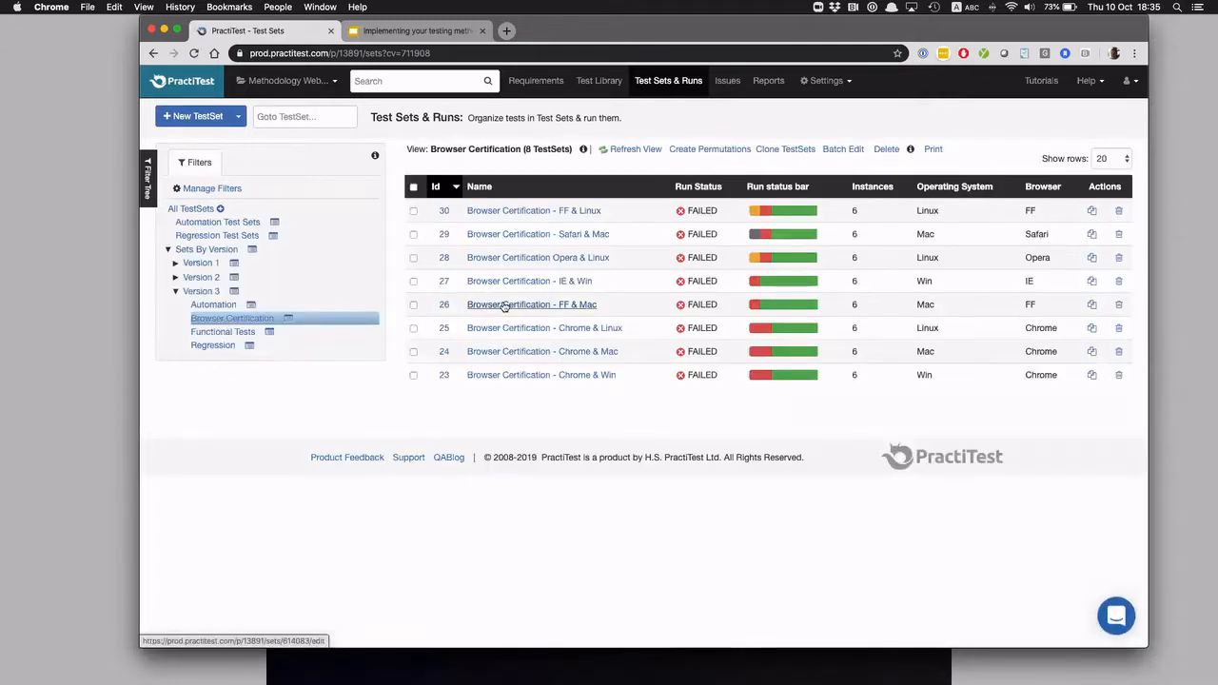
Open the "Browser Certification - FF & Mac" test set, check the available Test Level values, and return to the test set list
left_click(505, 304)
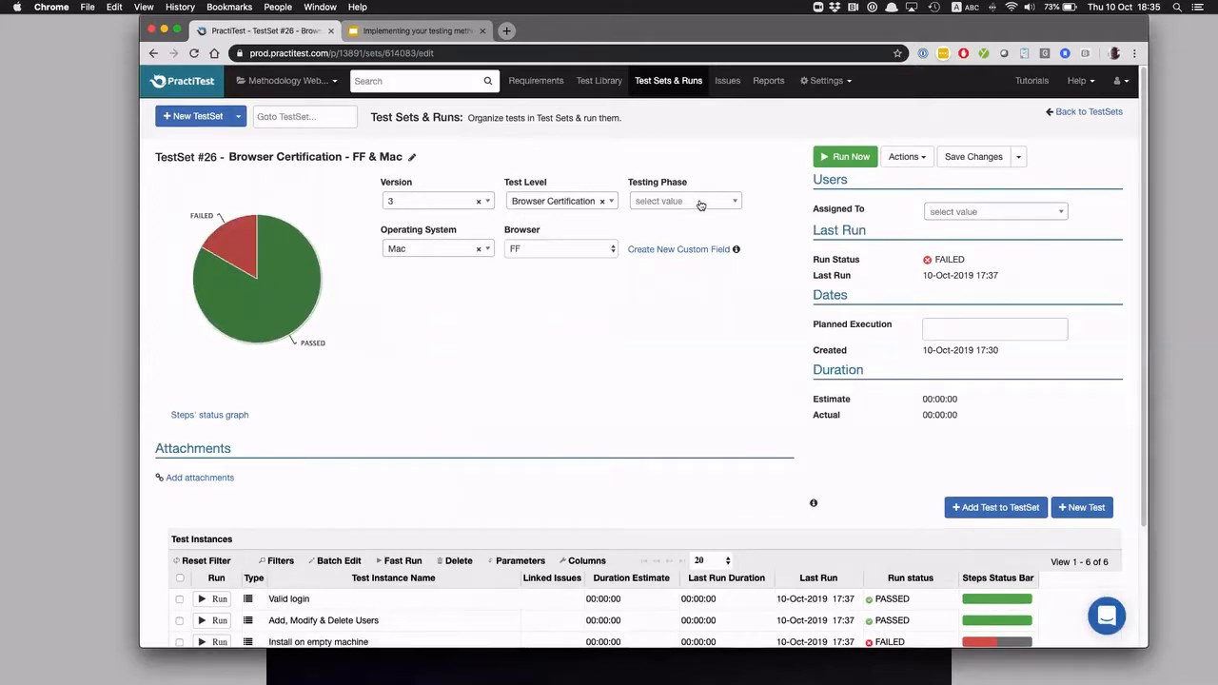
left_click(573, 205)
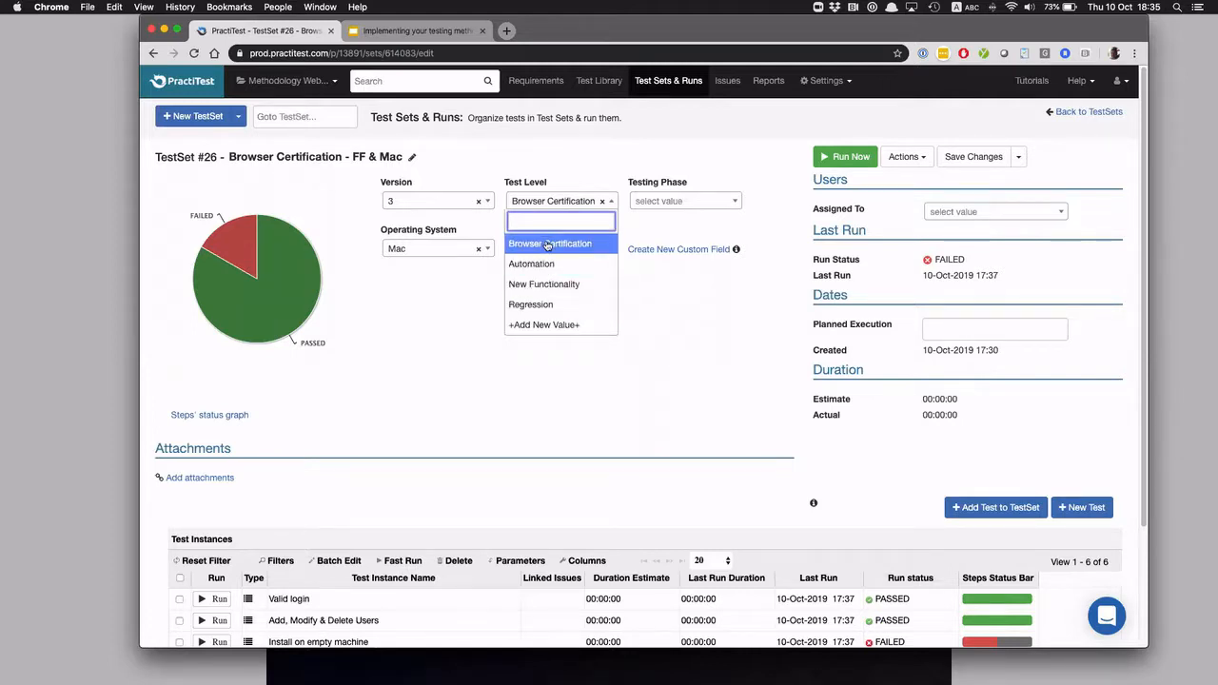
left_click(666, 318)
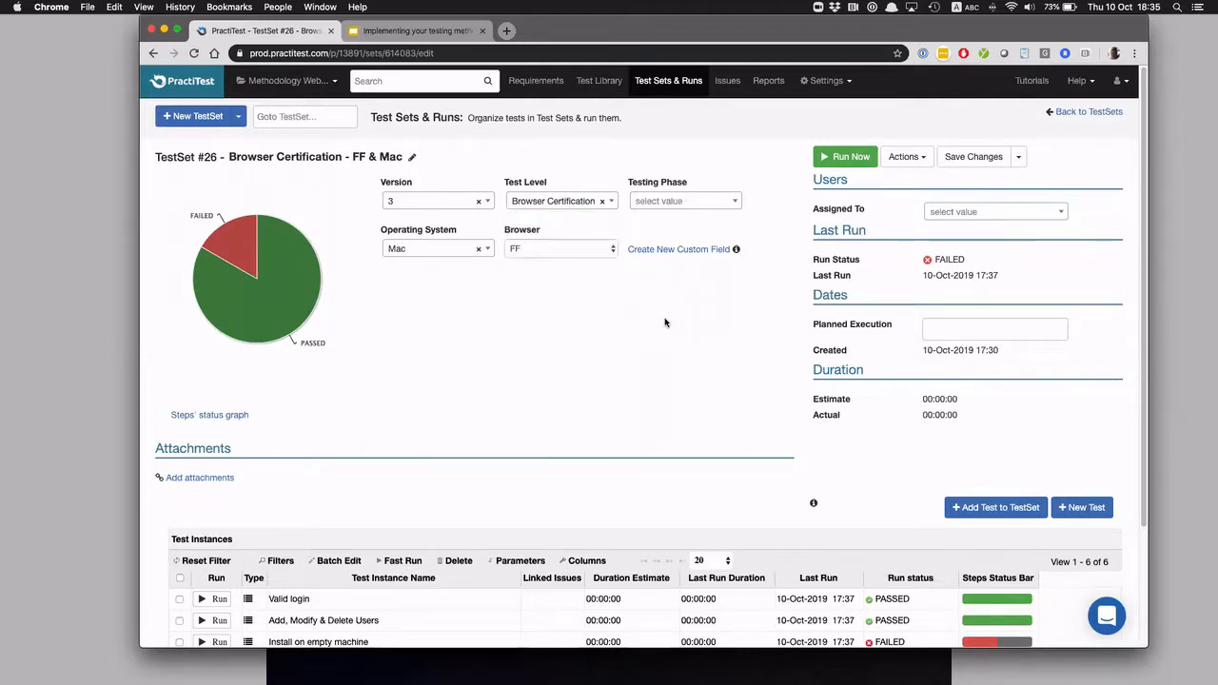
left_click(669, 80)
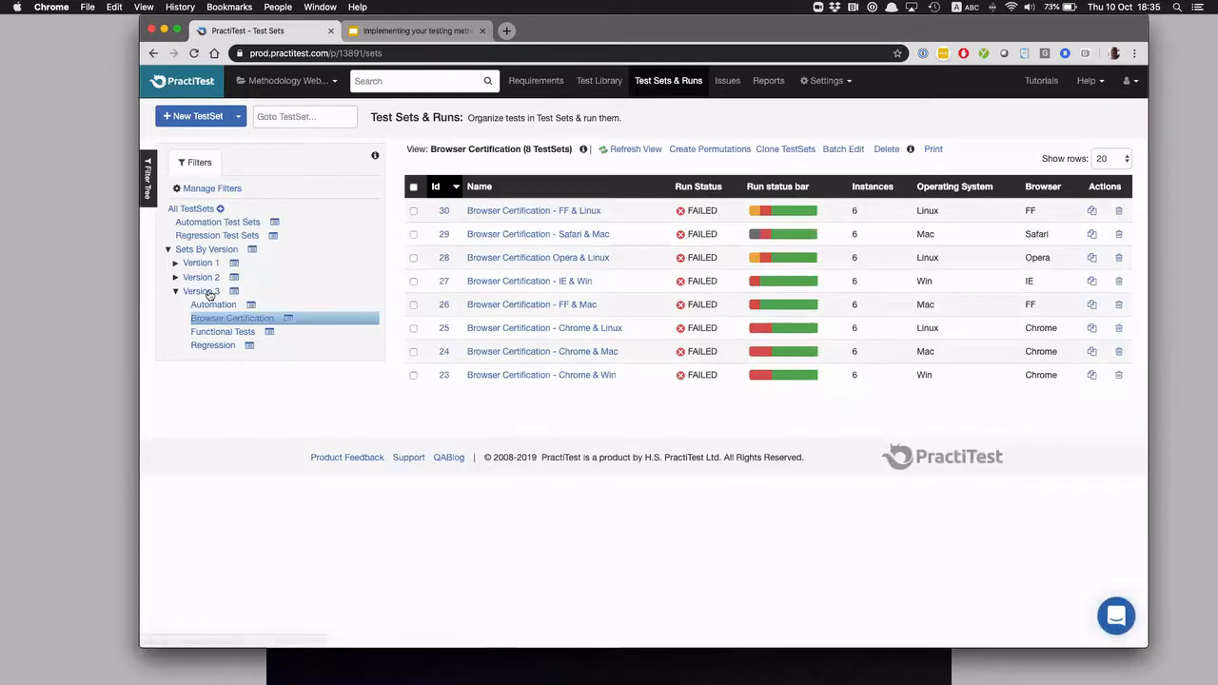
View Version 3's Regression test sets, expand the Version 2 and Version 1 filter groups, and show the Version 1 test sets
left_click(212, 346)
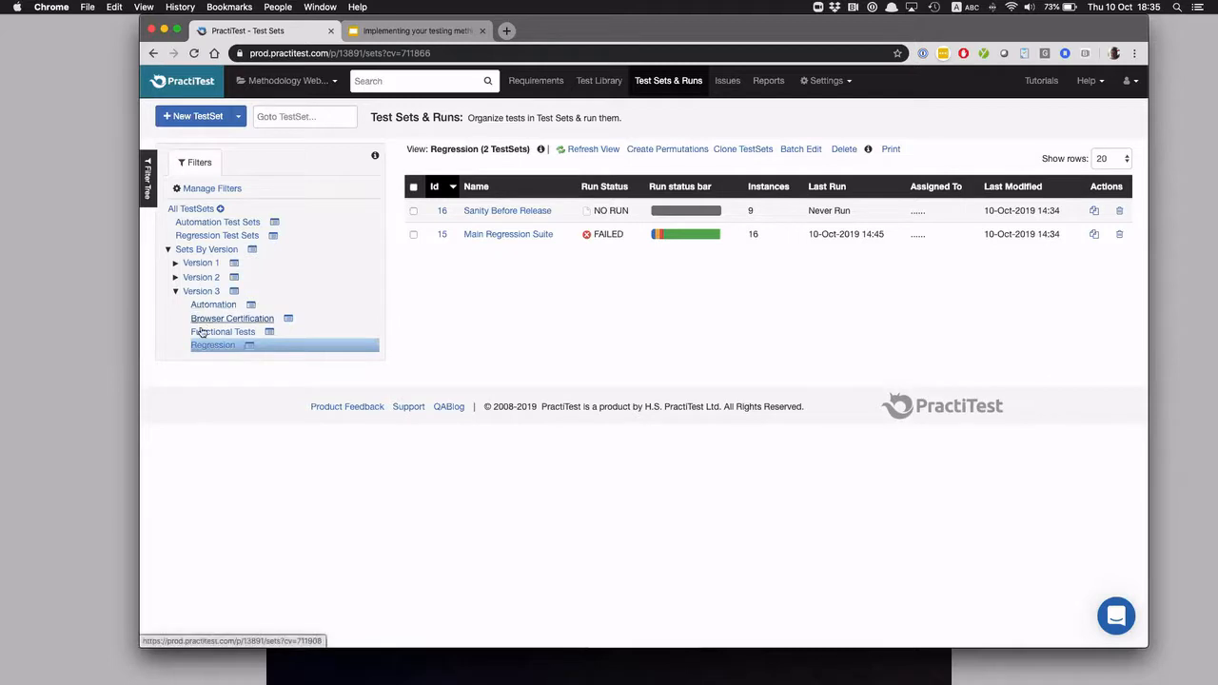
left_click(174, 278)
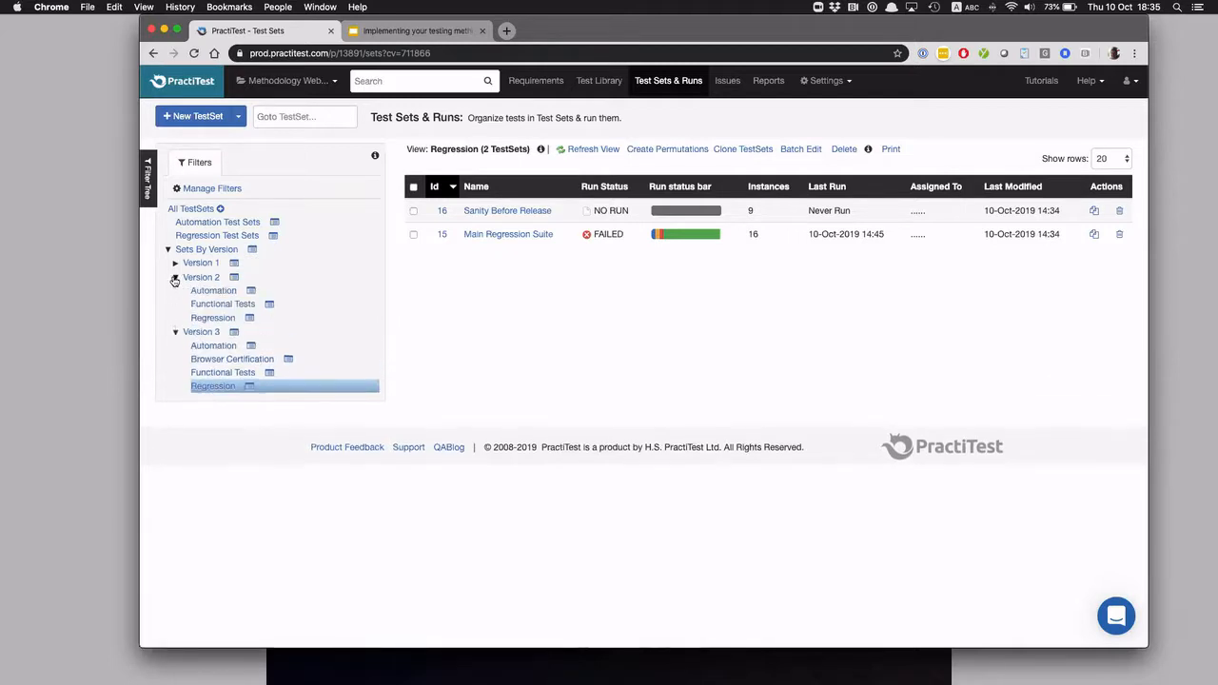
left_click(174, 263)
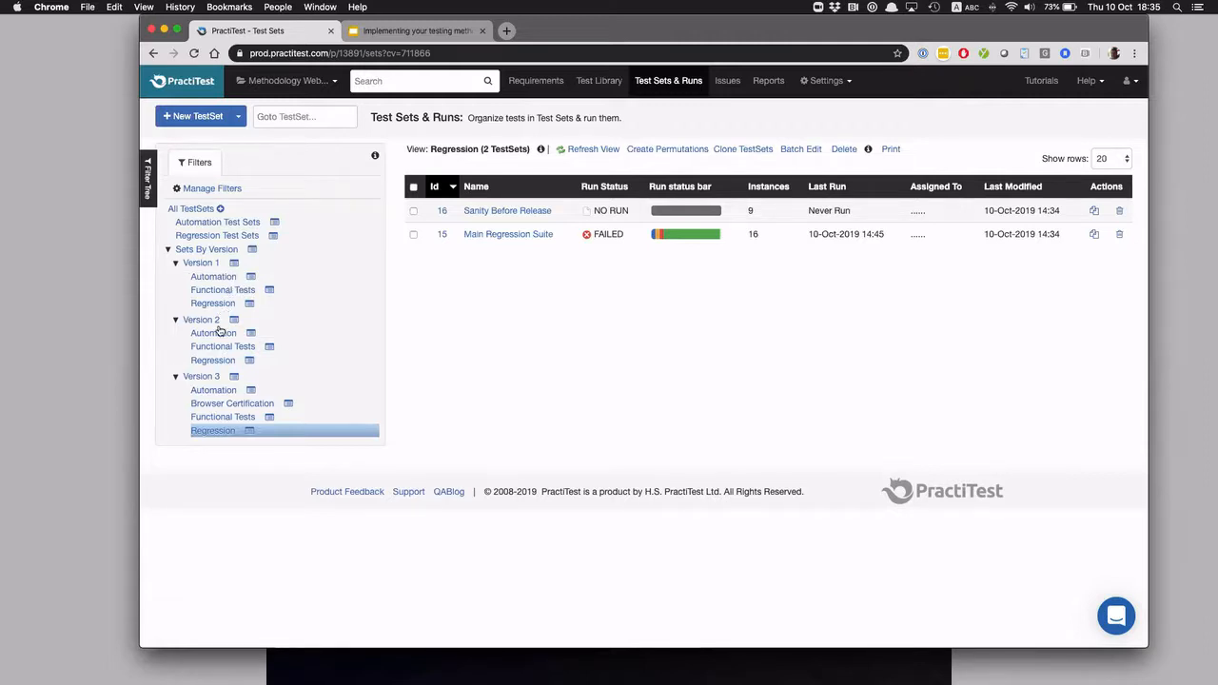
left_click(207, 263)
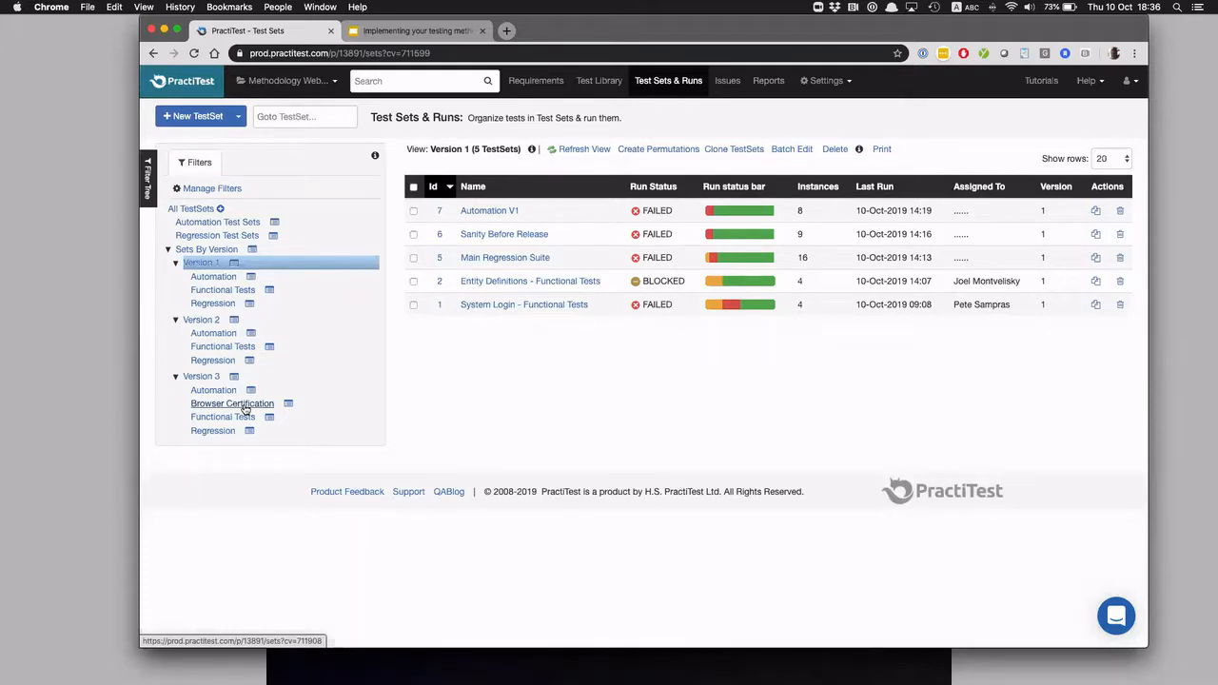
Open the project dashboard, view the Version 2 and Version 1 dashboards, and review the Current Version - V 3 charts
left_click(172, 80)
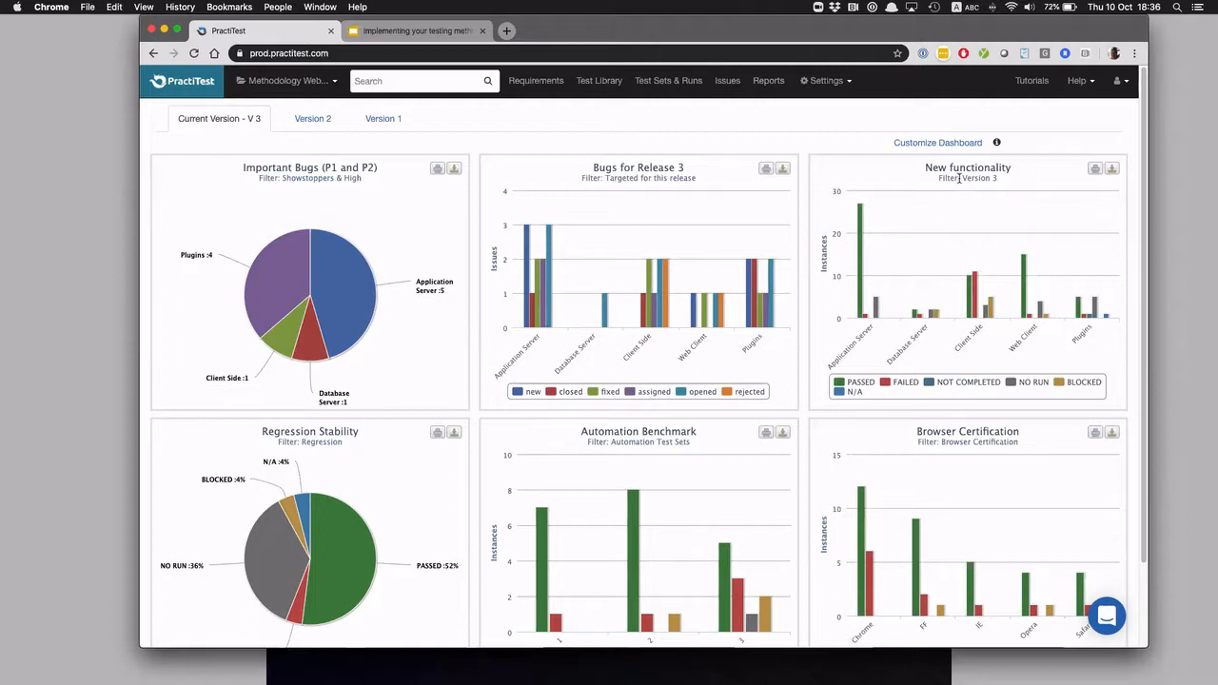
left_click(307, 122)
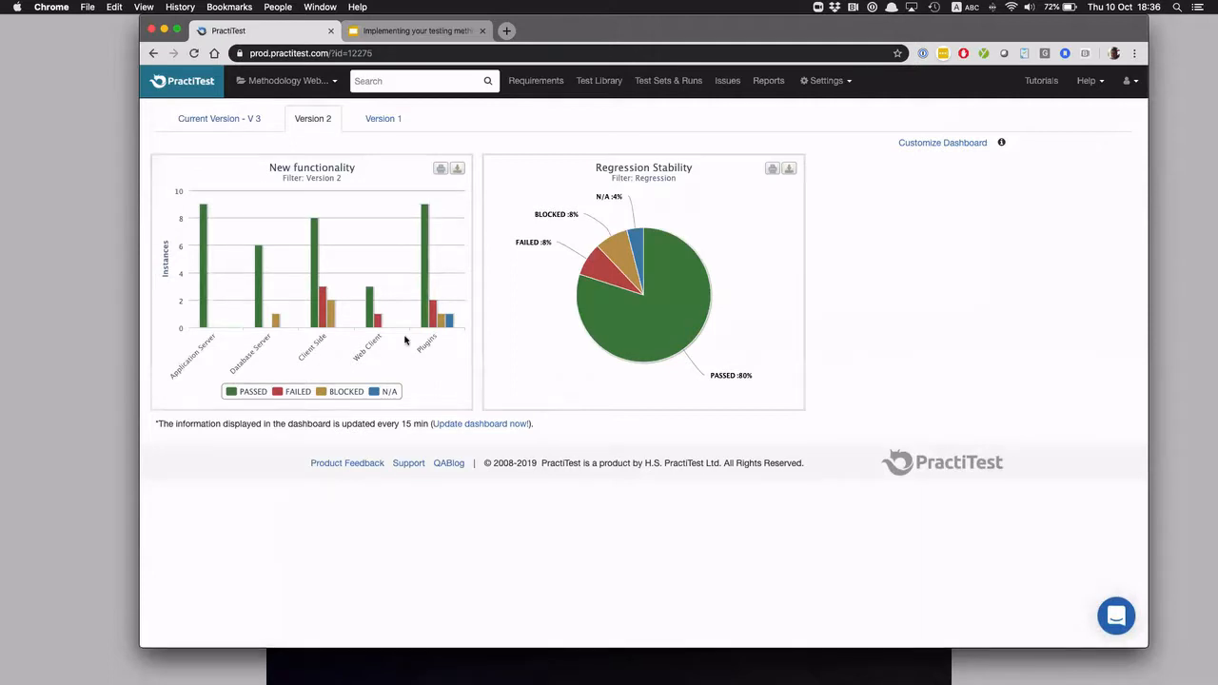
left_click(383, 118)
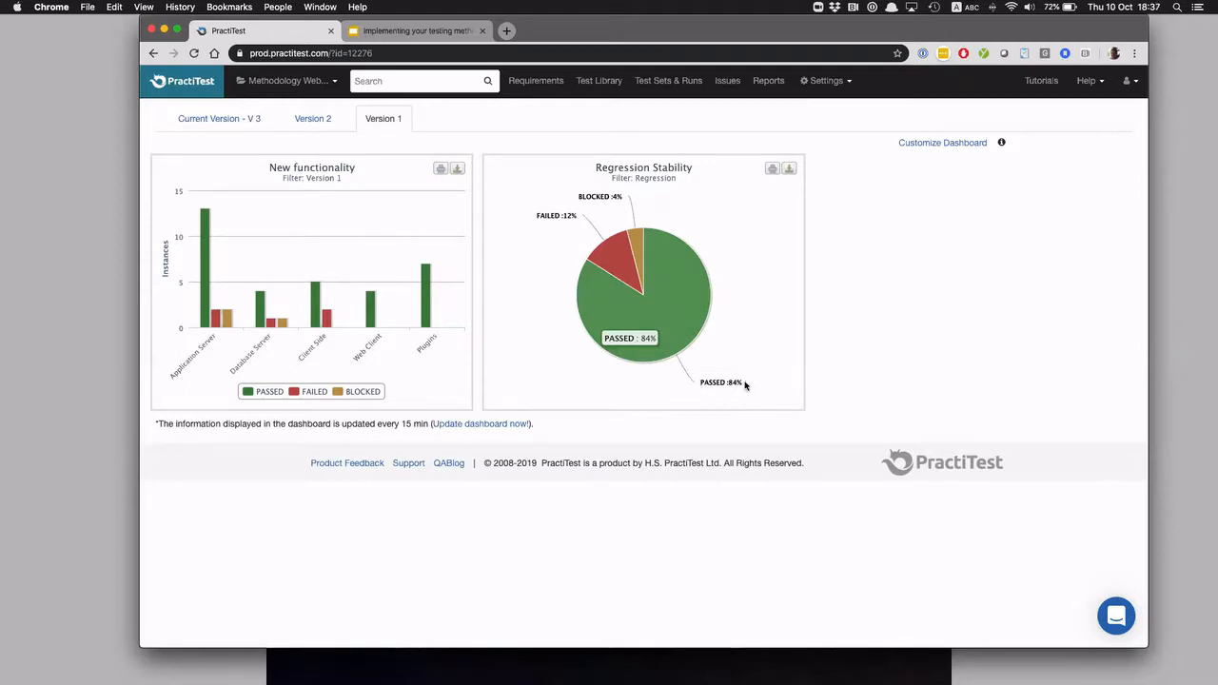
left_click(306, 121)
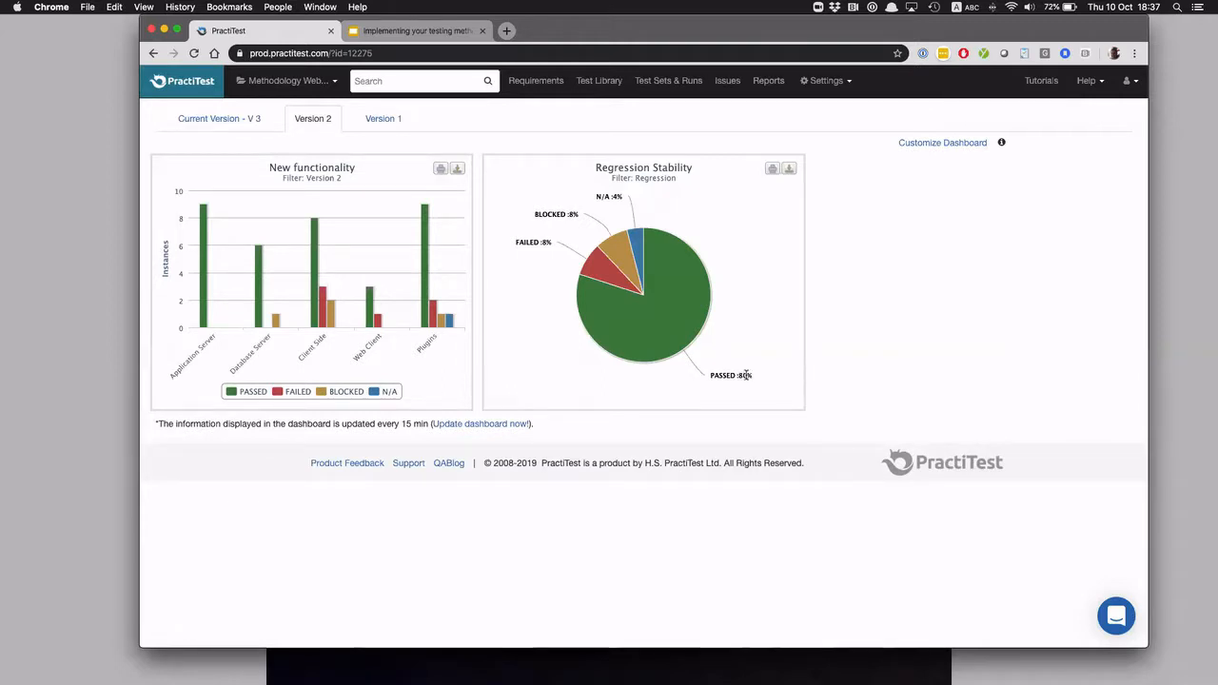
left_click(231, 119)
scroll(362, 460, "down", 3)
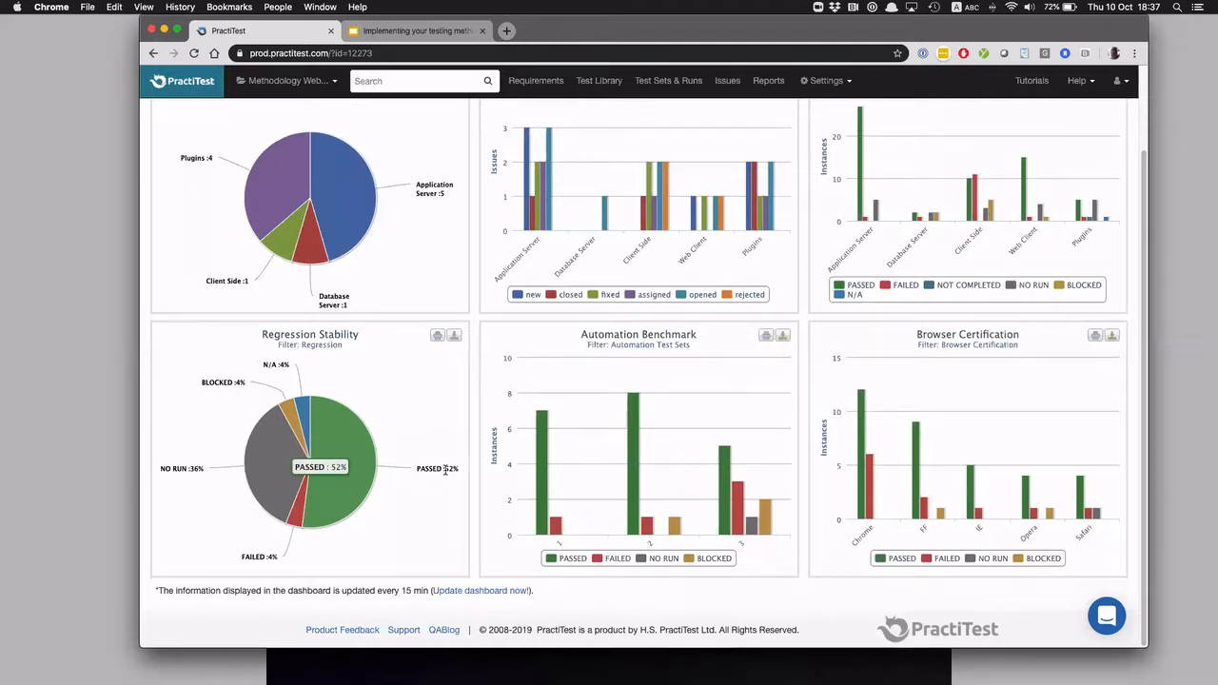
scroll(446, 473, "up", 2)
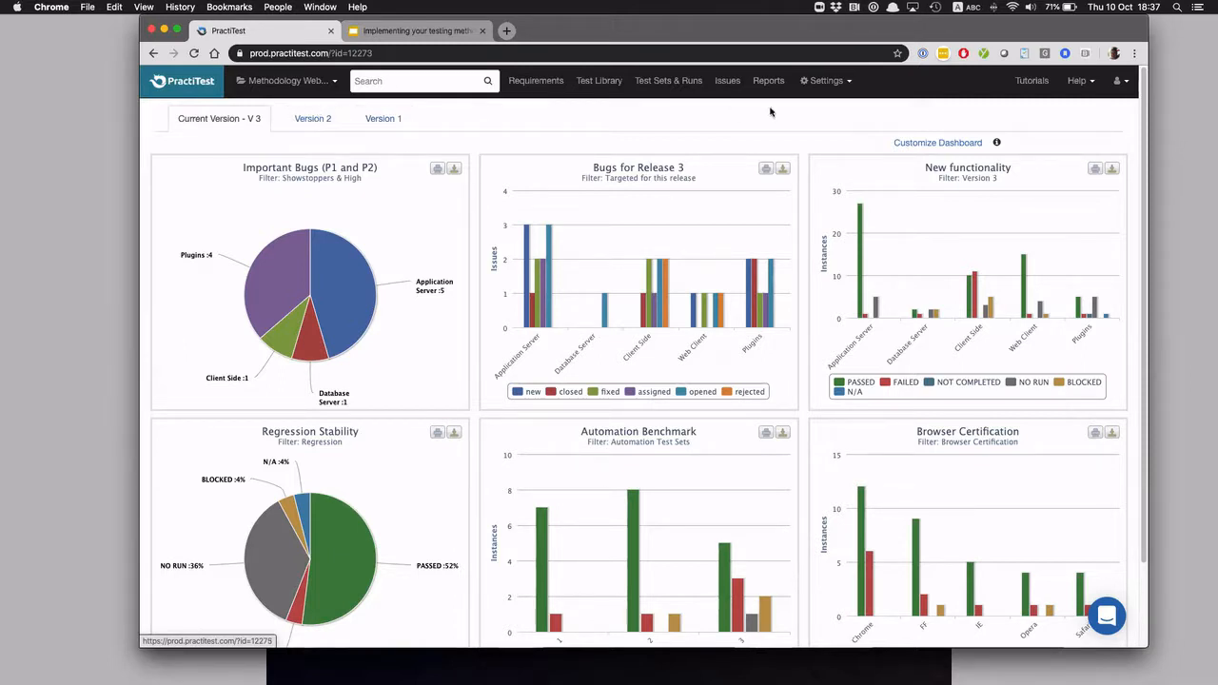
View the list of configured dashboard tabs and their items, and return to the dashboard to examine the Version 3 charts
left_click(922, 144)
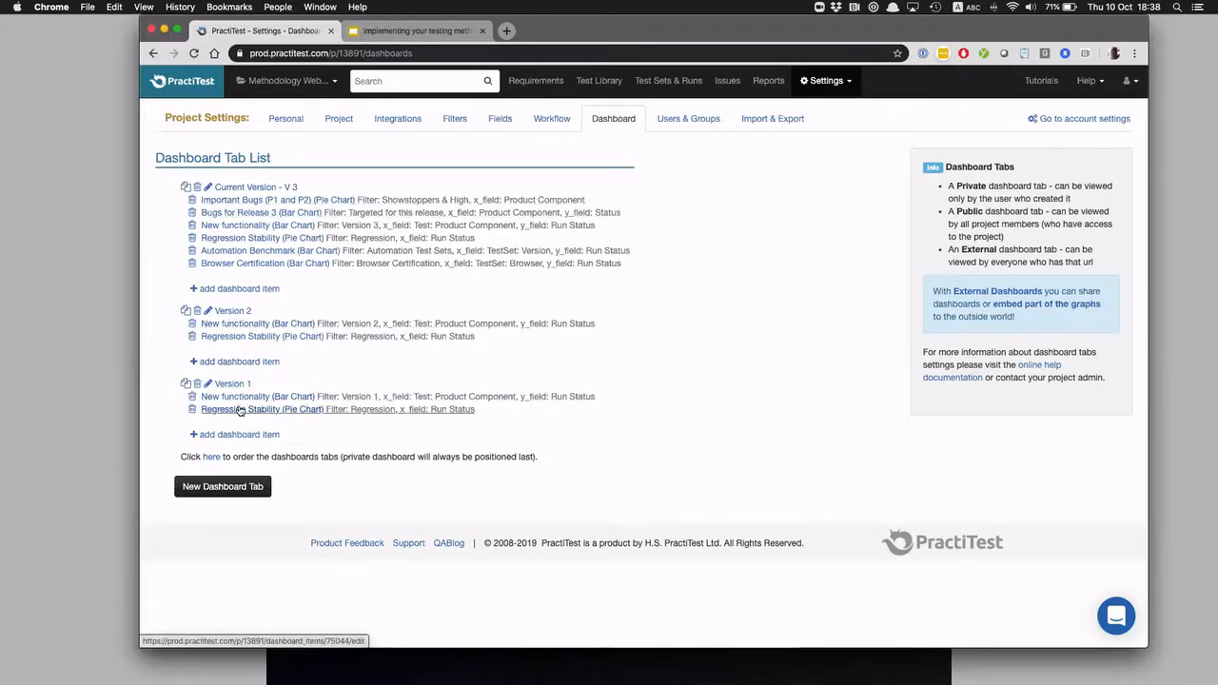
left_click(173, 82)
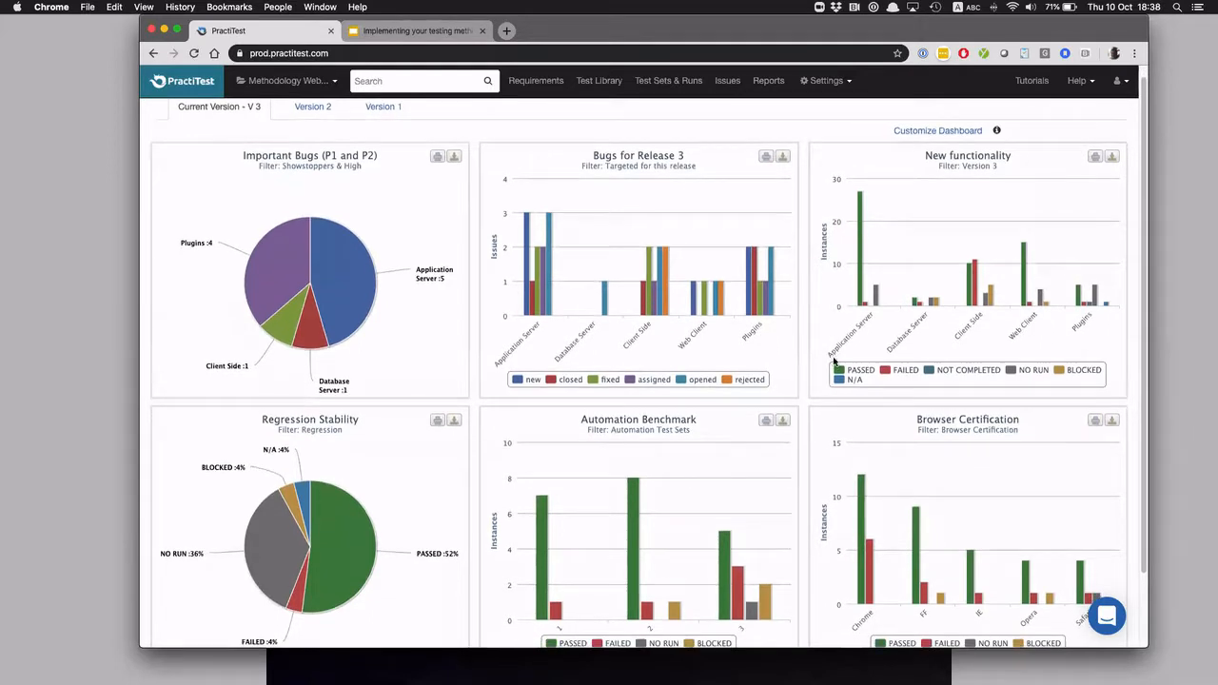
scroll(834, 360, "down", 3)
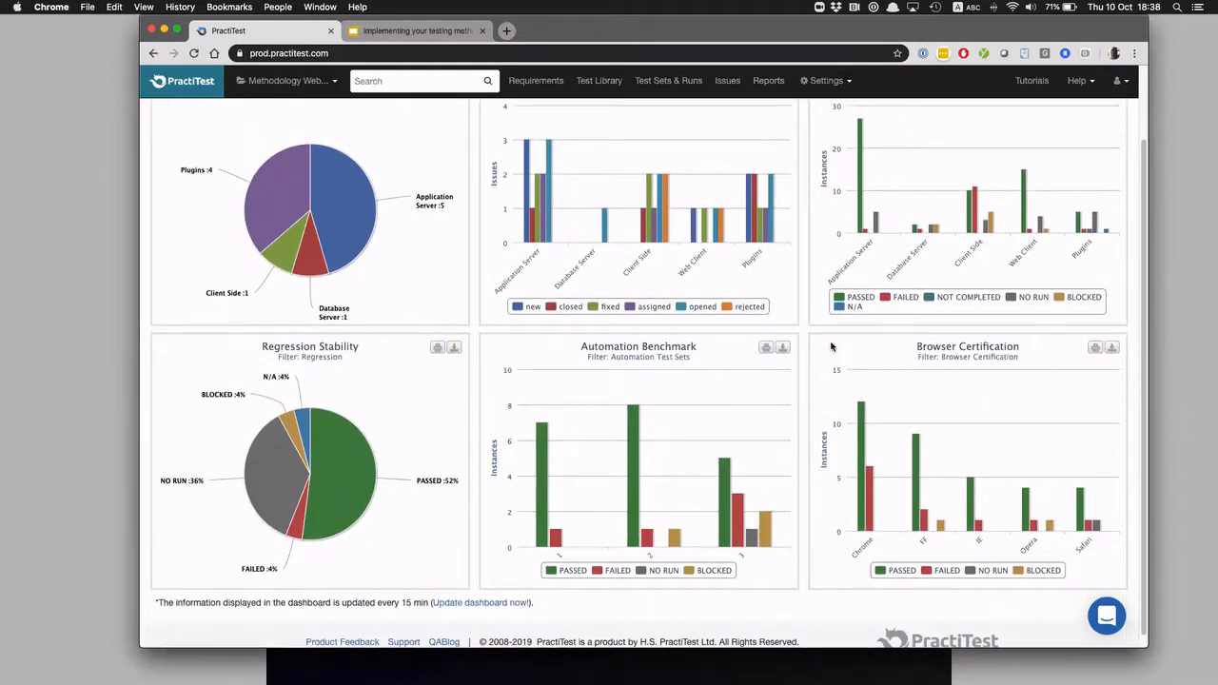
scroll(831, 346, "down", 1)
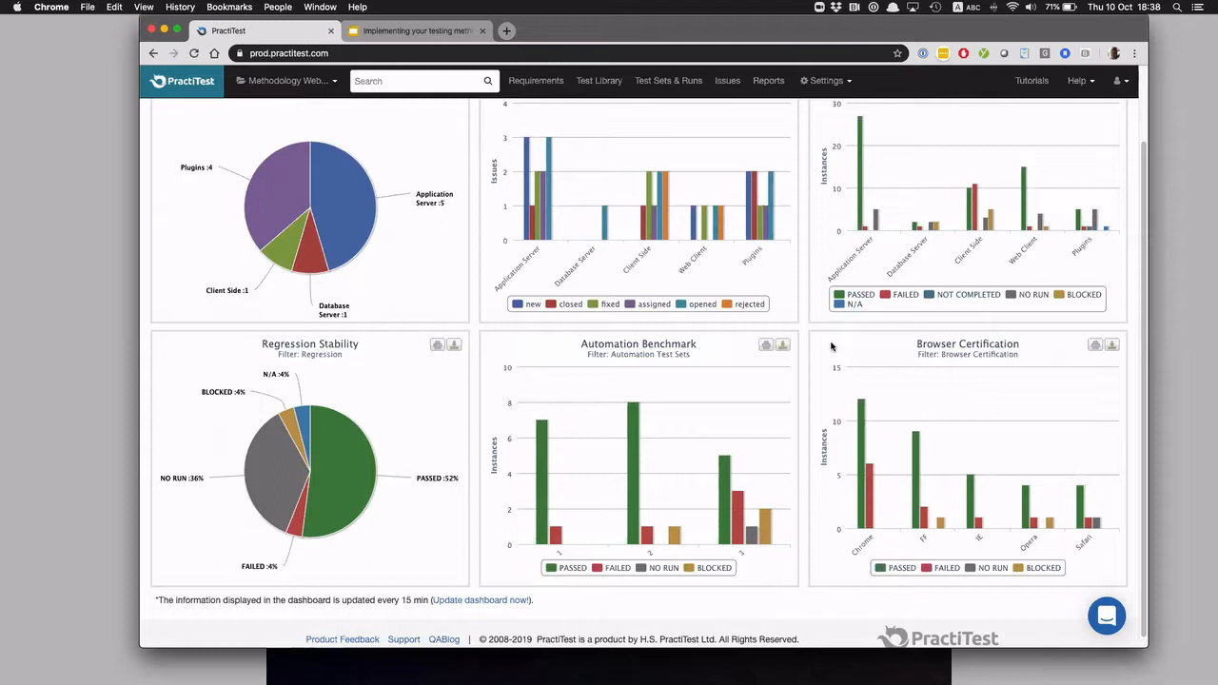
scroll(837, 349, "up", 2)
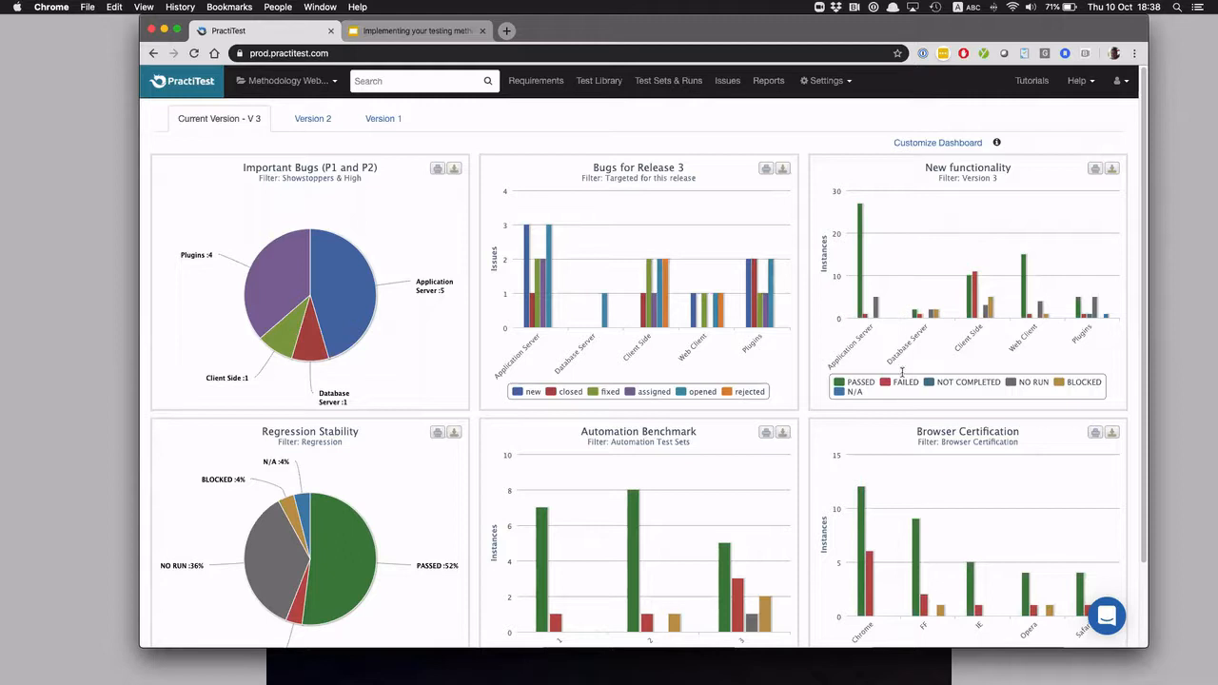
View Version 3's Browser Certification and Functional Tests sets, and open "Entity Definitions - Functional Tests" to inspect its custom fields
left_click(661, 87)
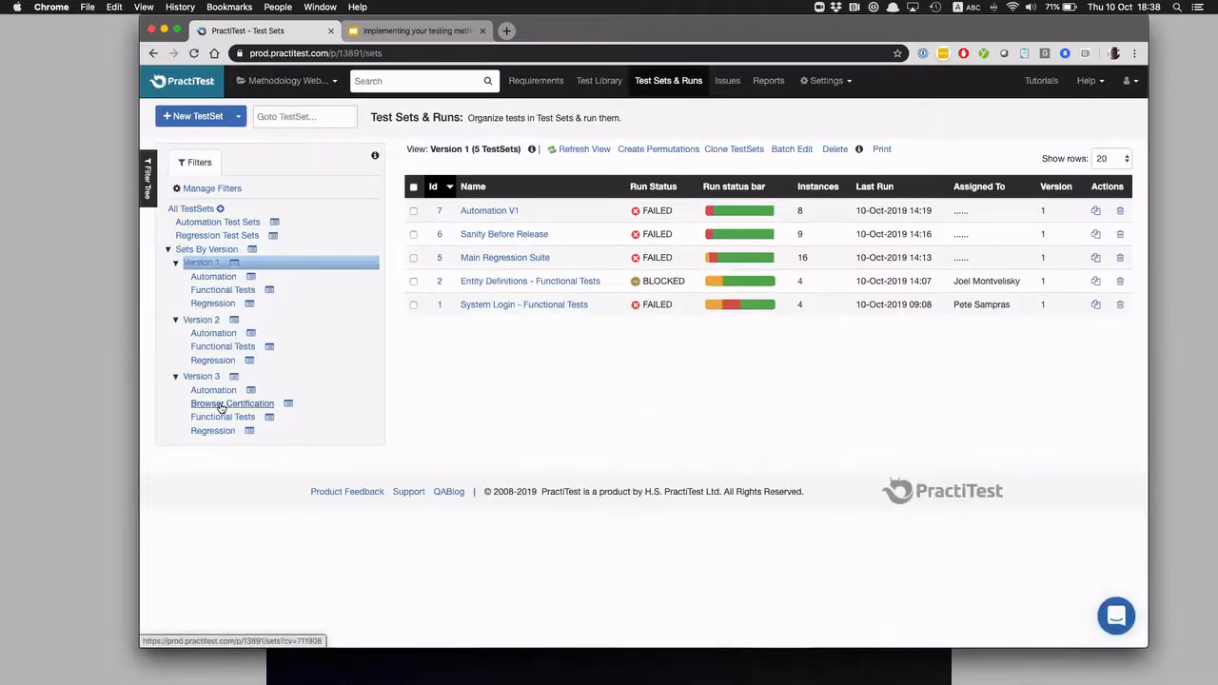
left_click(228, 406)
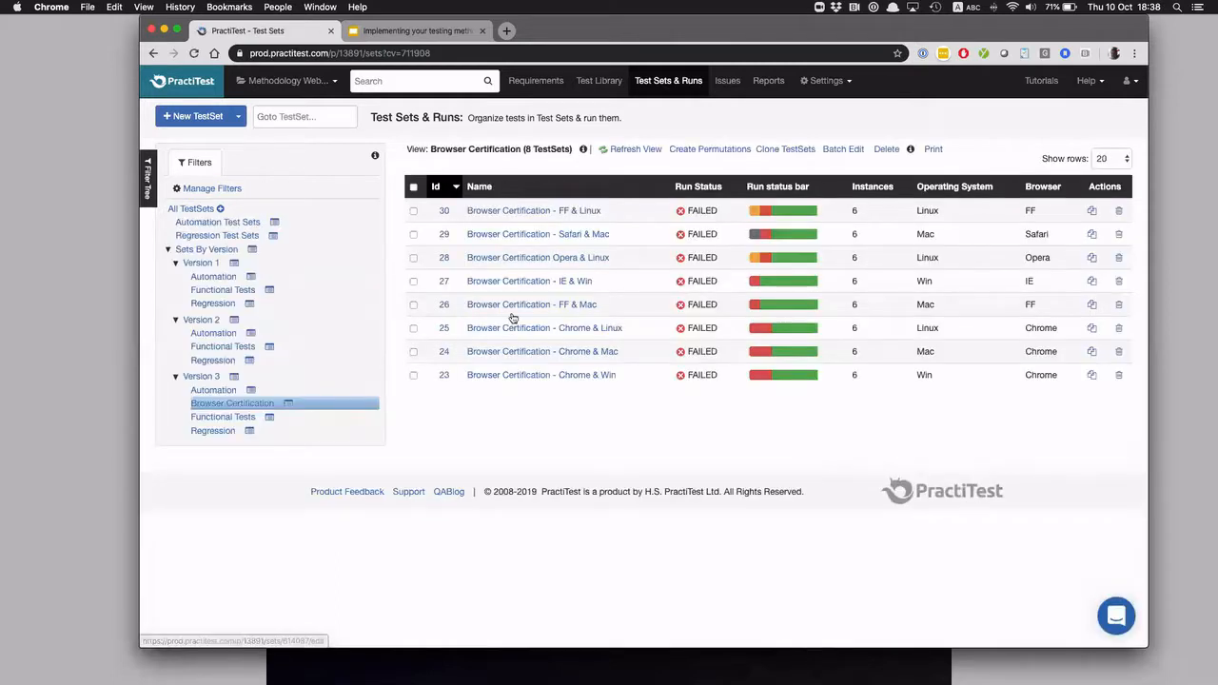
left_click(219, 419)
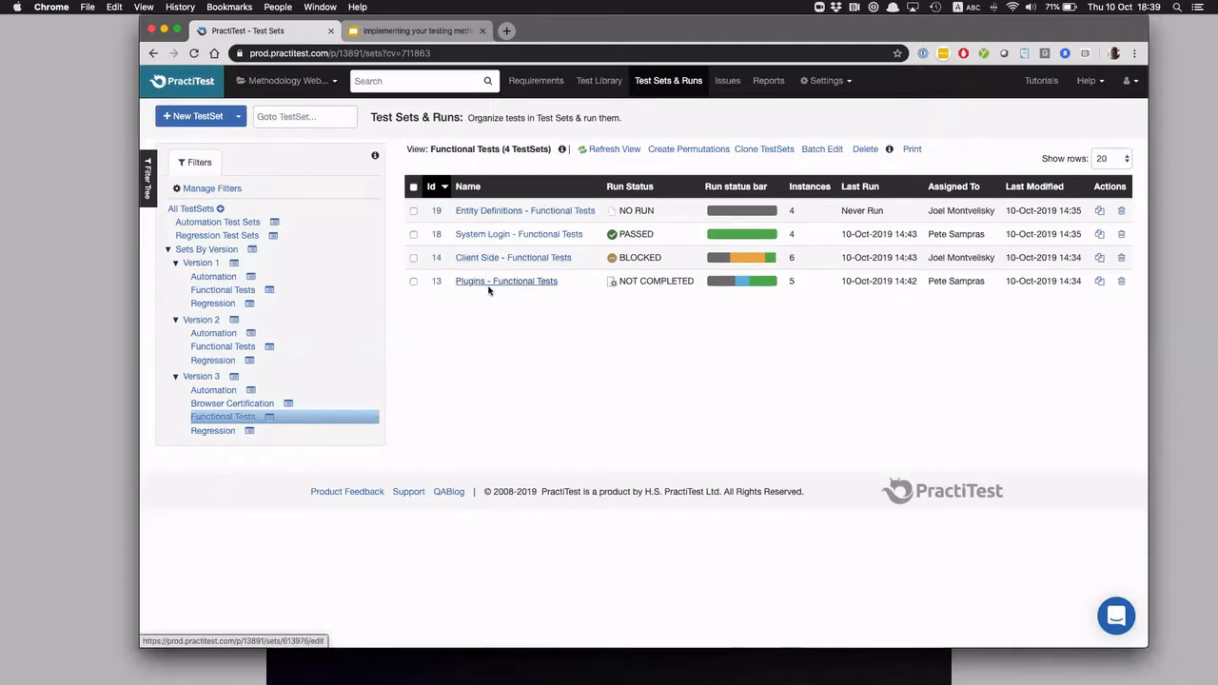
left_click(486, 211)
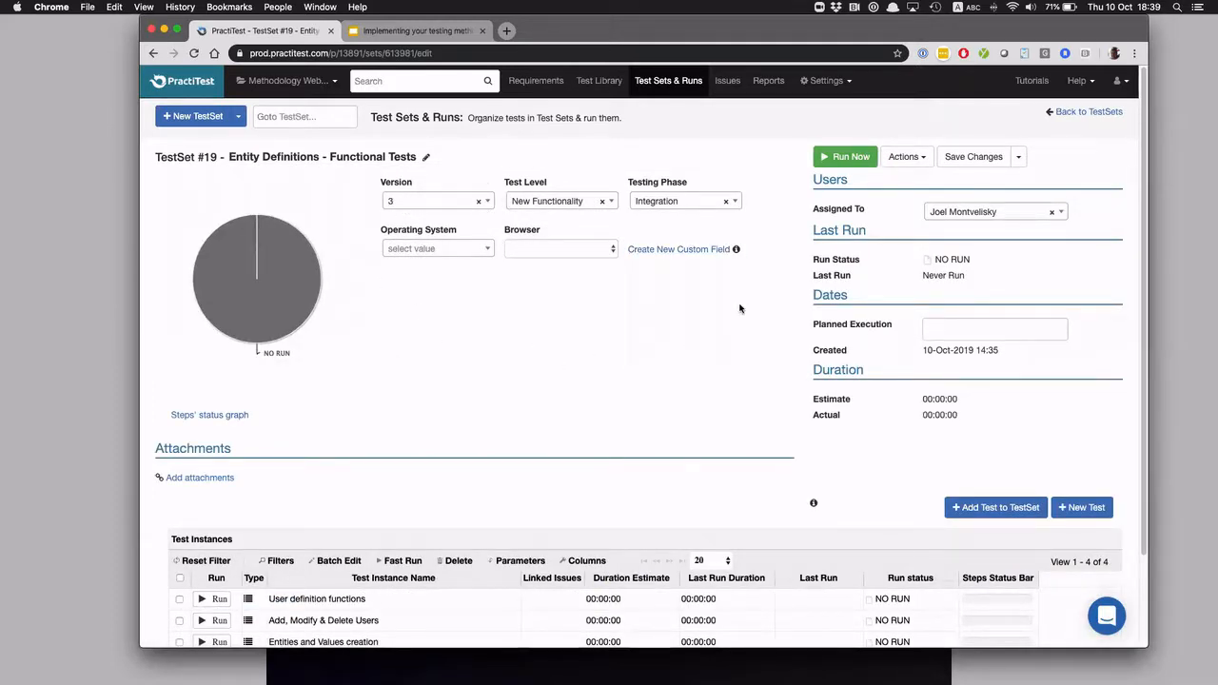
mouse_move(277, 279)
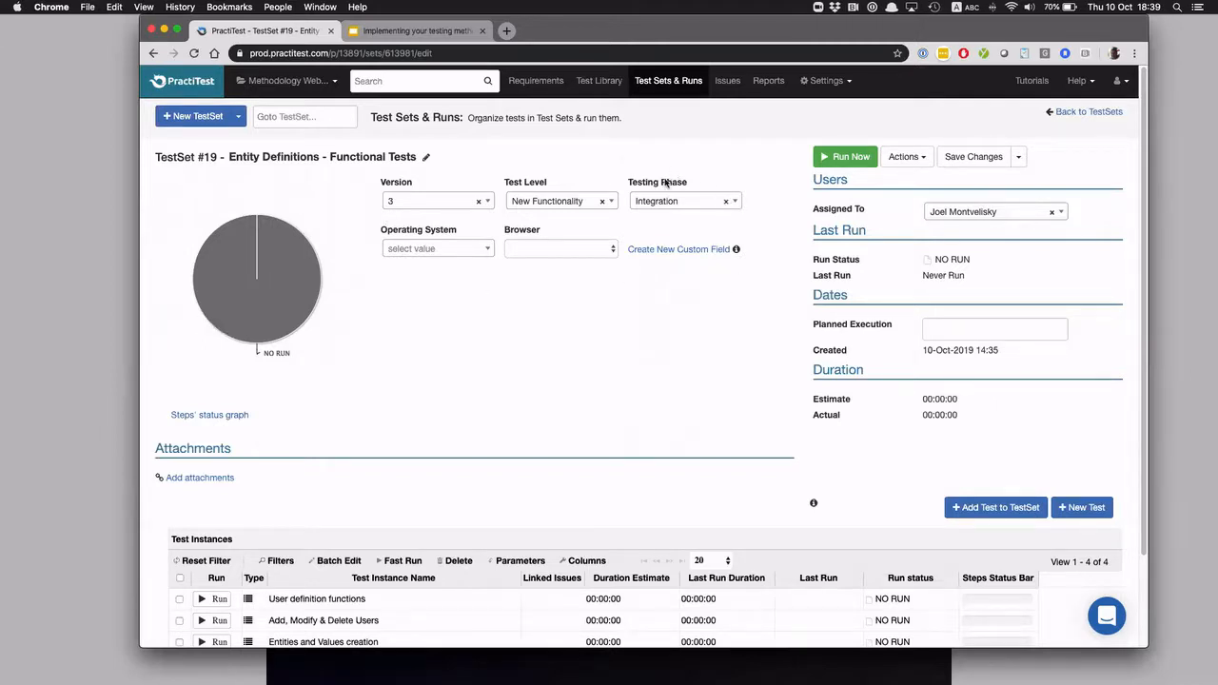
scroll(627, 392, "down", 1)
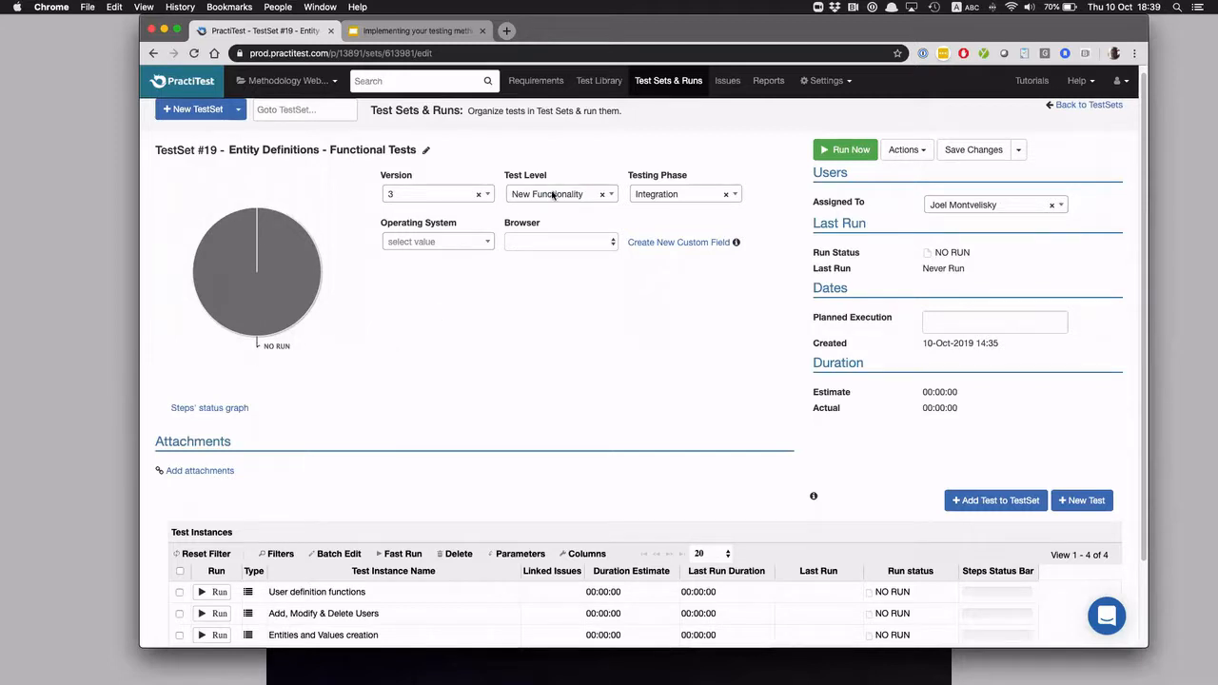
Compare the component columns of the Test Library's Regression tests with the instances in the "Plugins - Functional Tests" test set
left_click(598, 83)
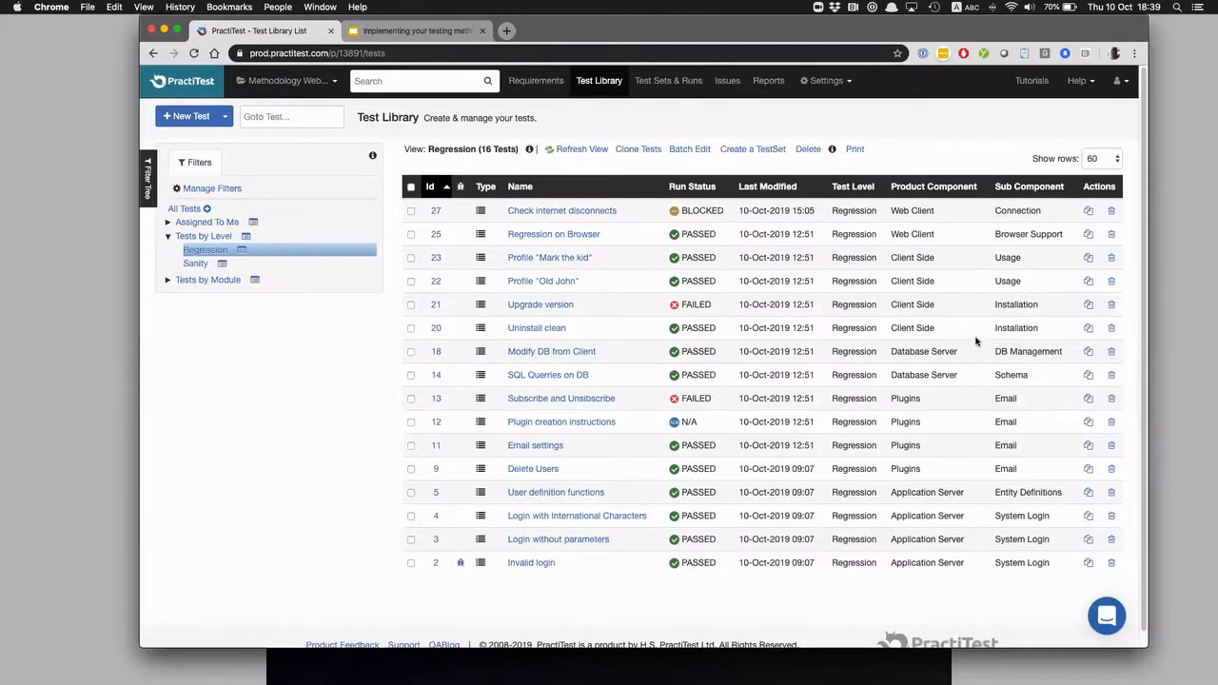
left_click(671, 82)
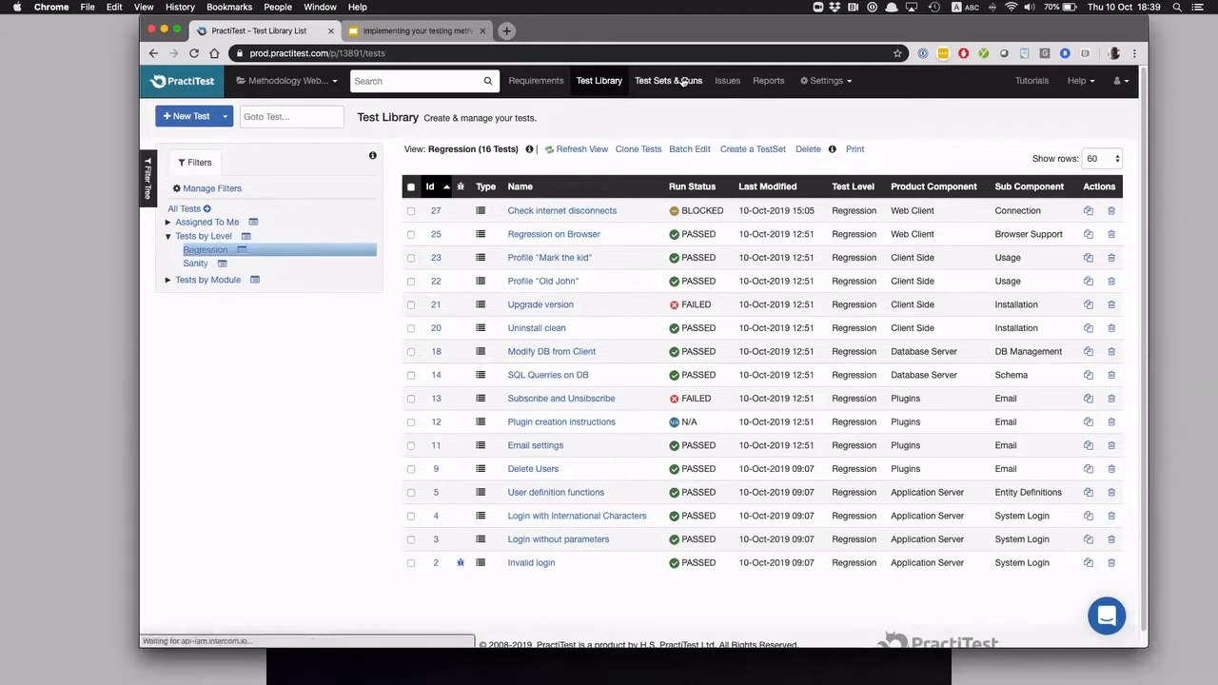
left_click(508, 283)
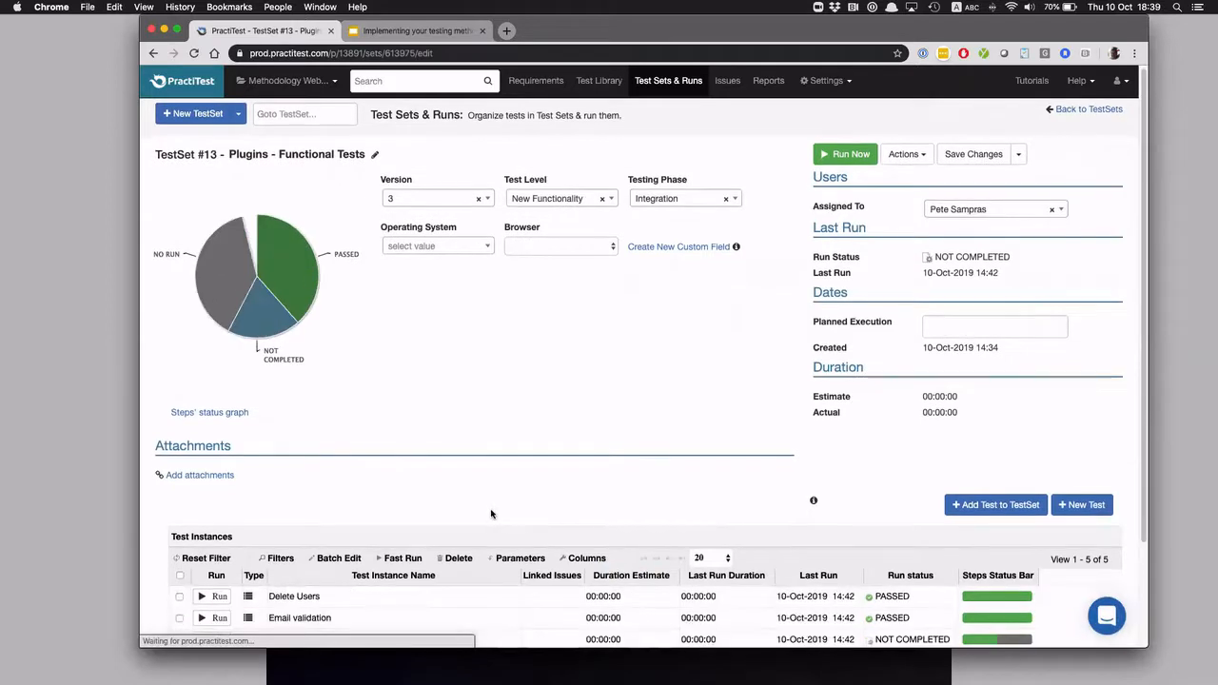
scroll(729, 514, "down", 3)
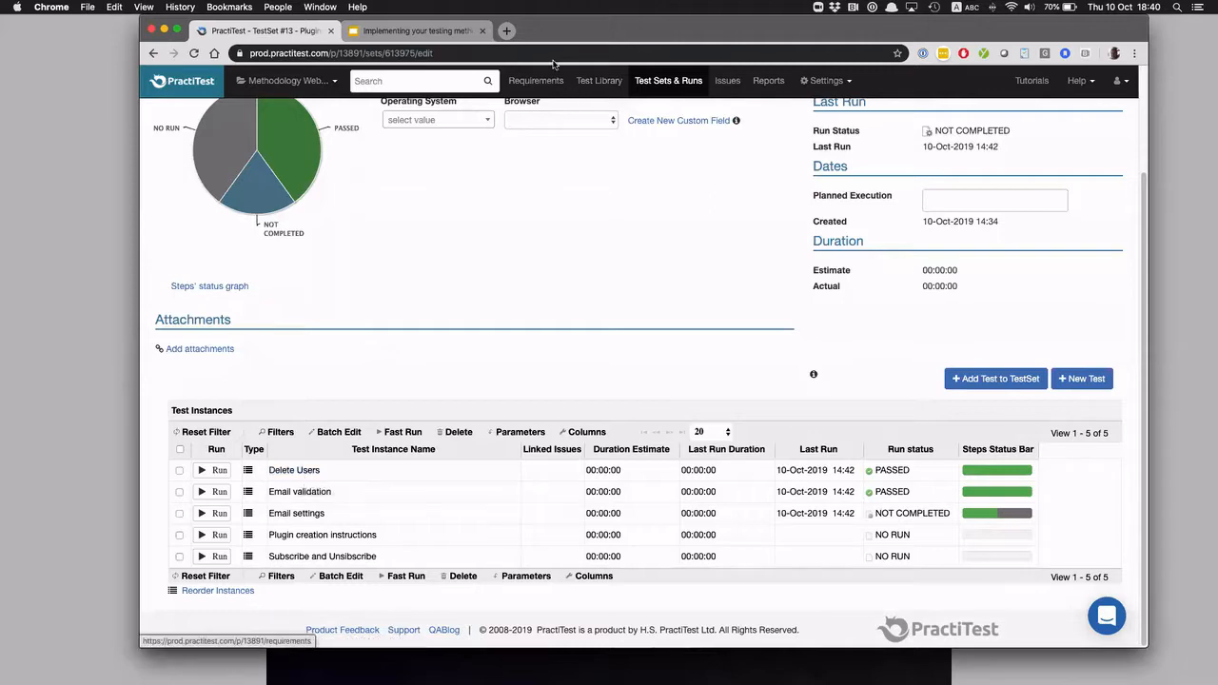
left_click(599, 80)
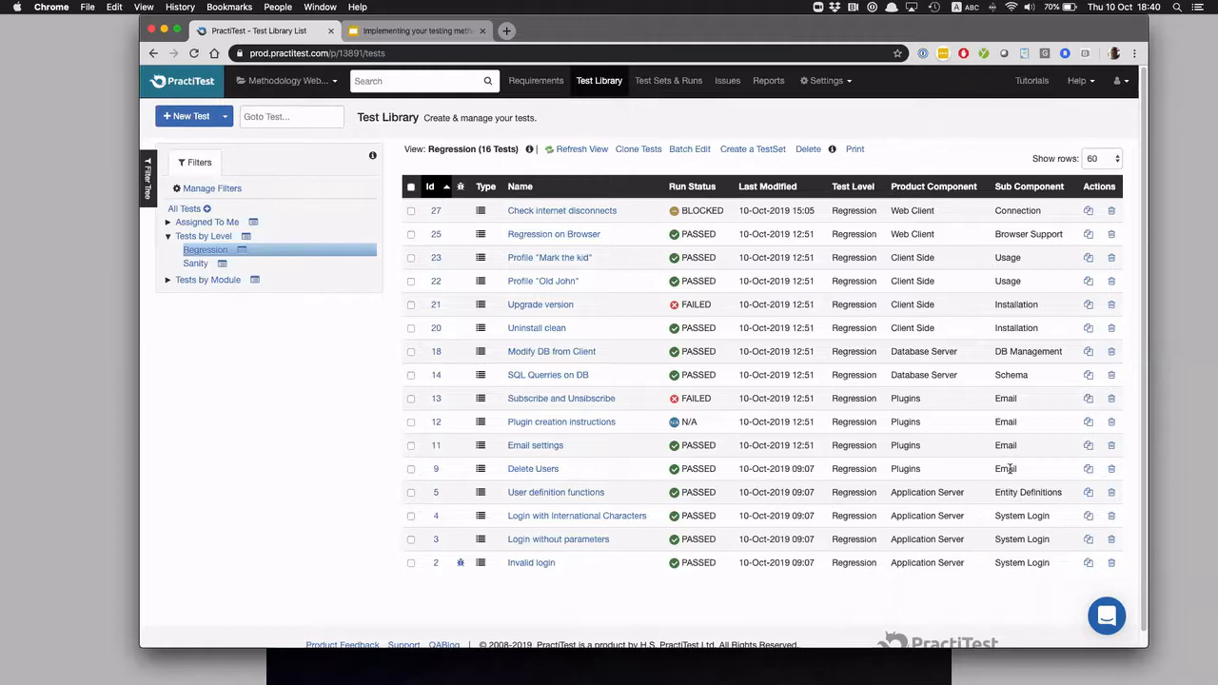
left_click(669, 80)
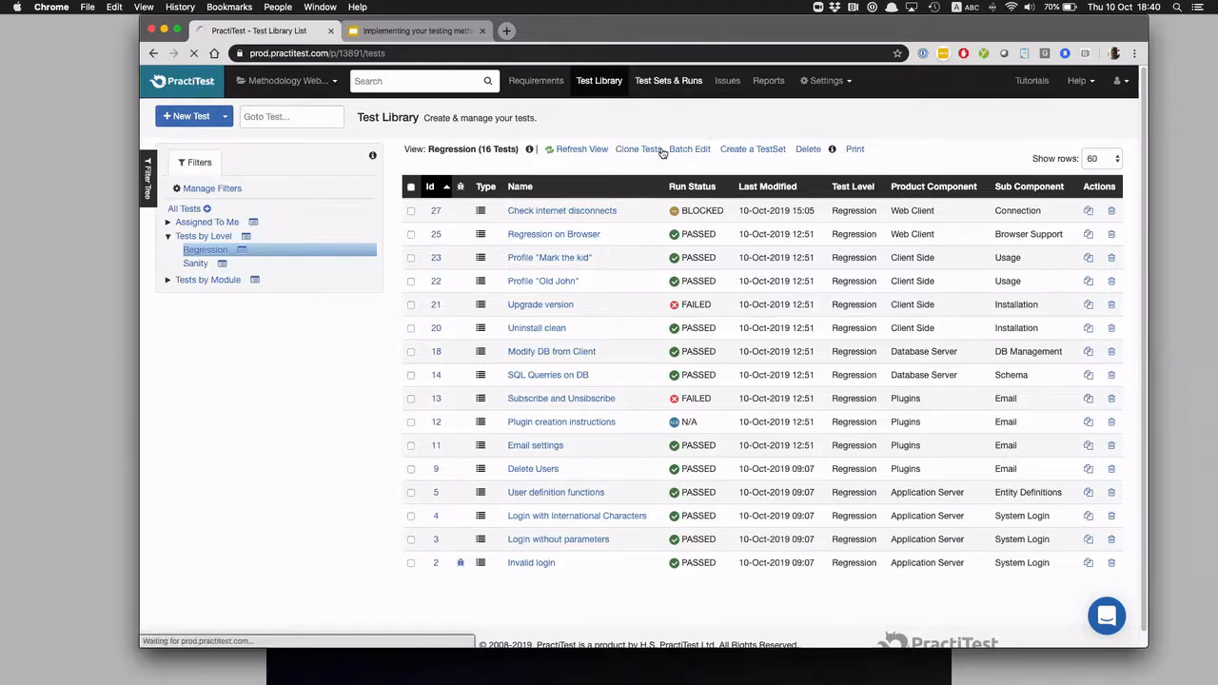
left_click(520, 285)
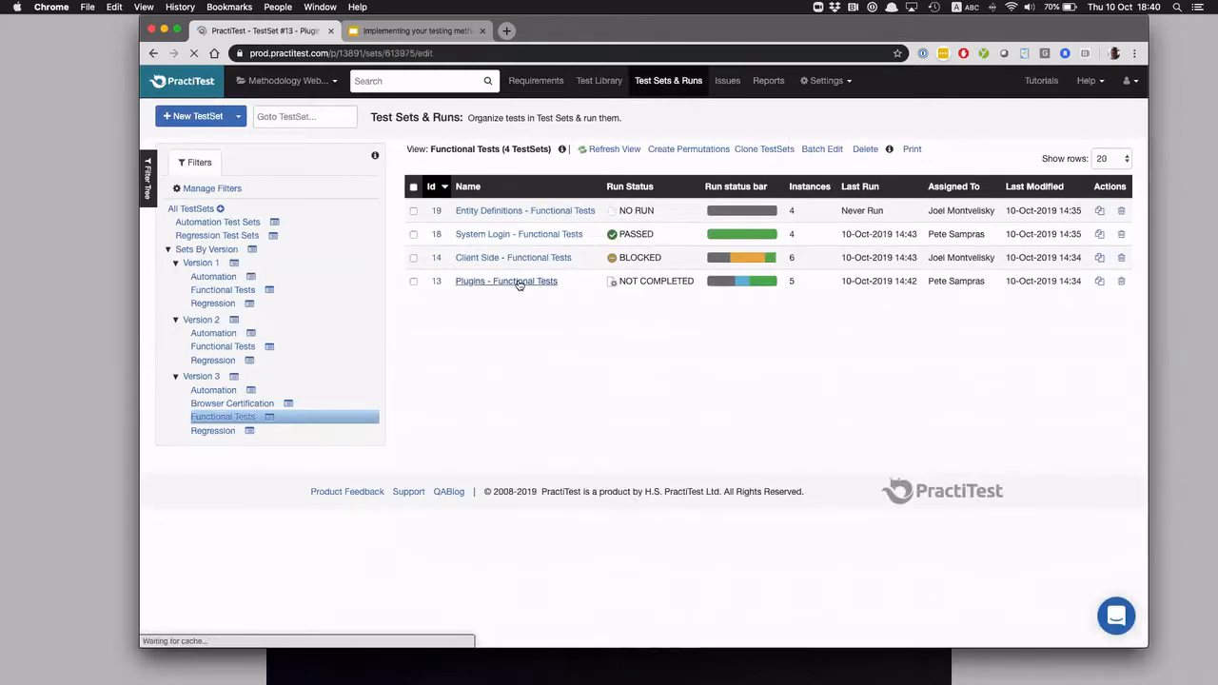
Add the Test:Product Component and Test:Sub Component columns to the test set's Test Instances table and widen the browser window to show them
scroll(657, 467, "down", 3)
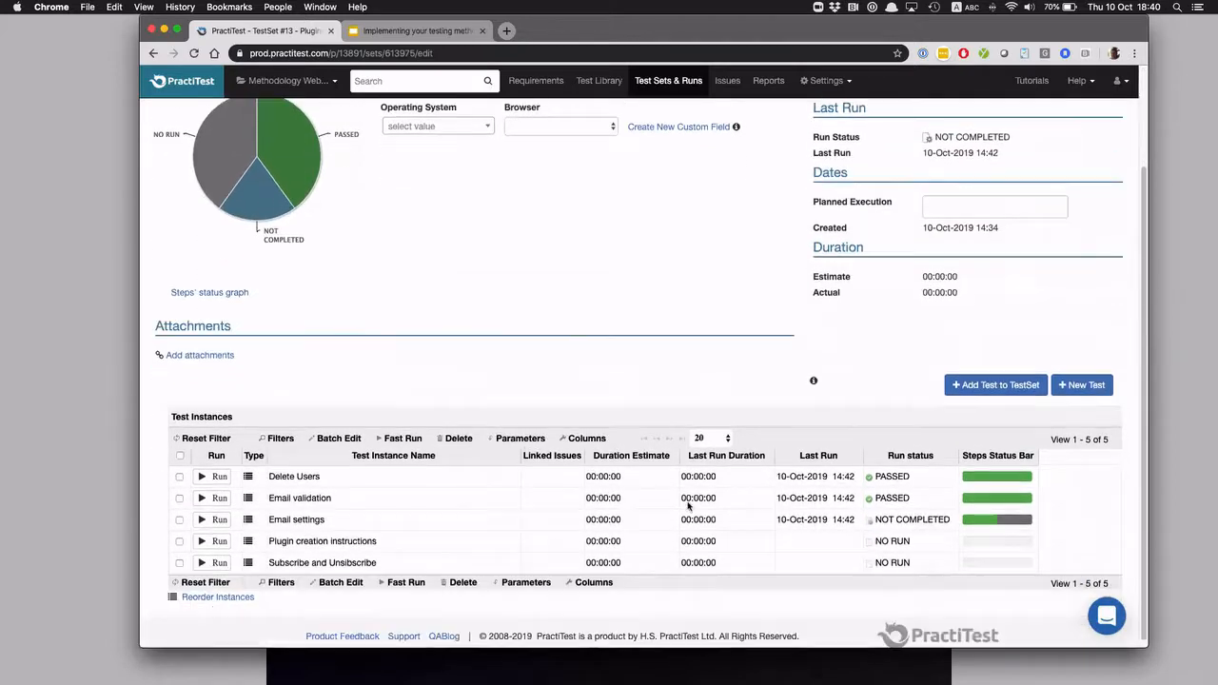
left_click(587, 438)
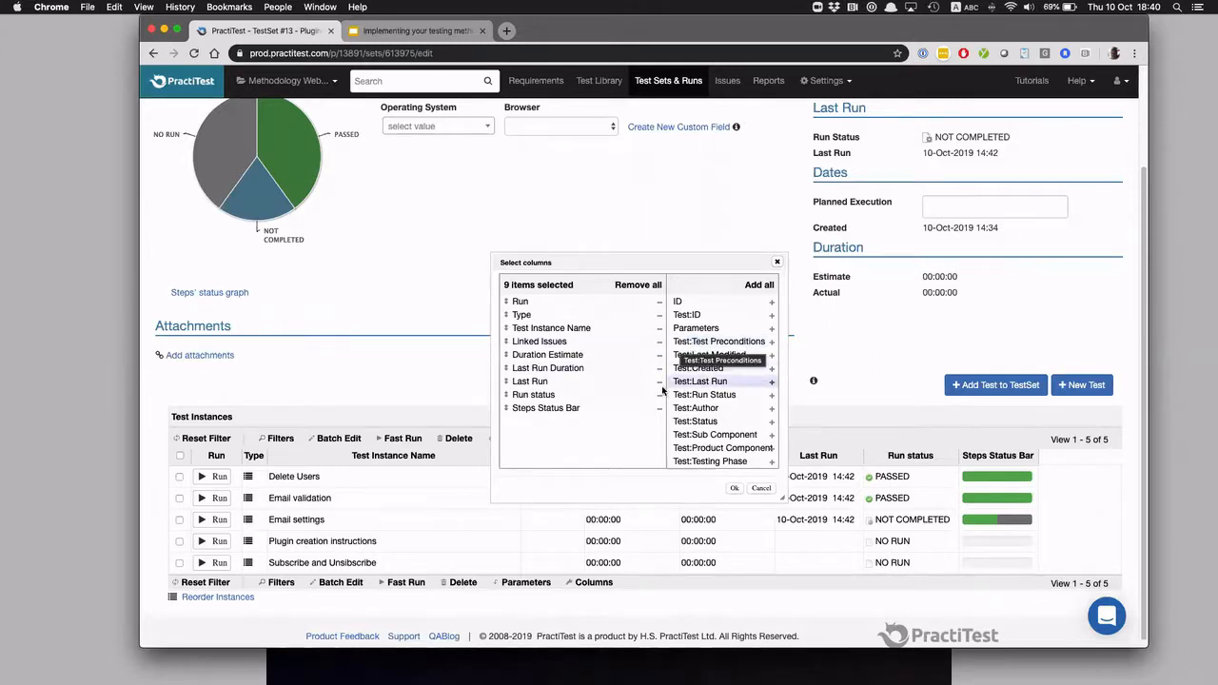
scroll(709, 383, "down", 1)
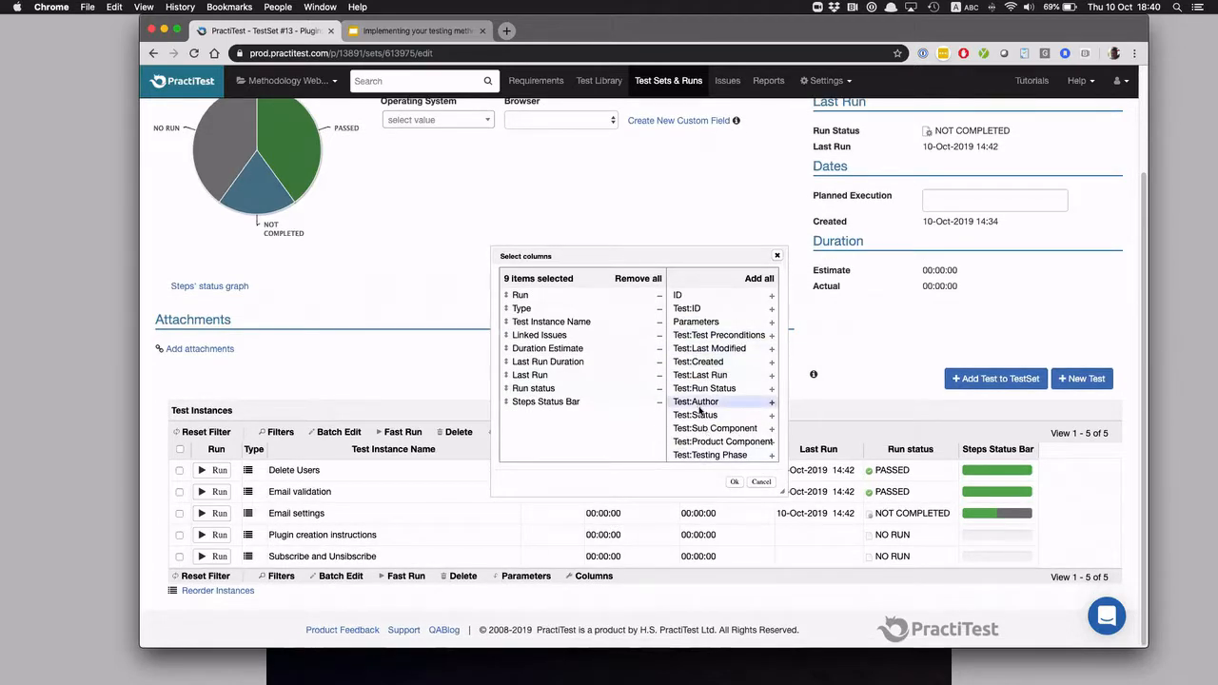
scroll(699, 409, "up", 3)
scroll(700, 410, "down", 2)
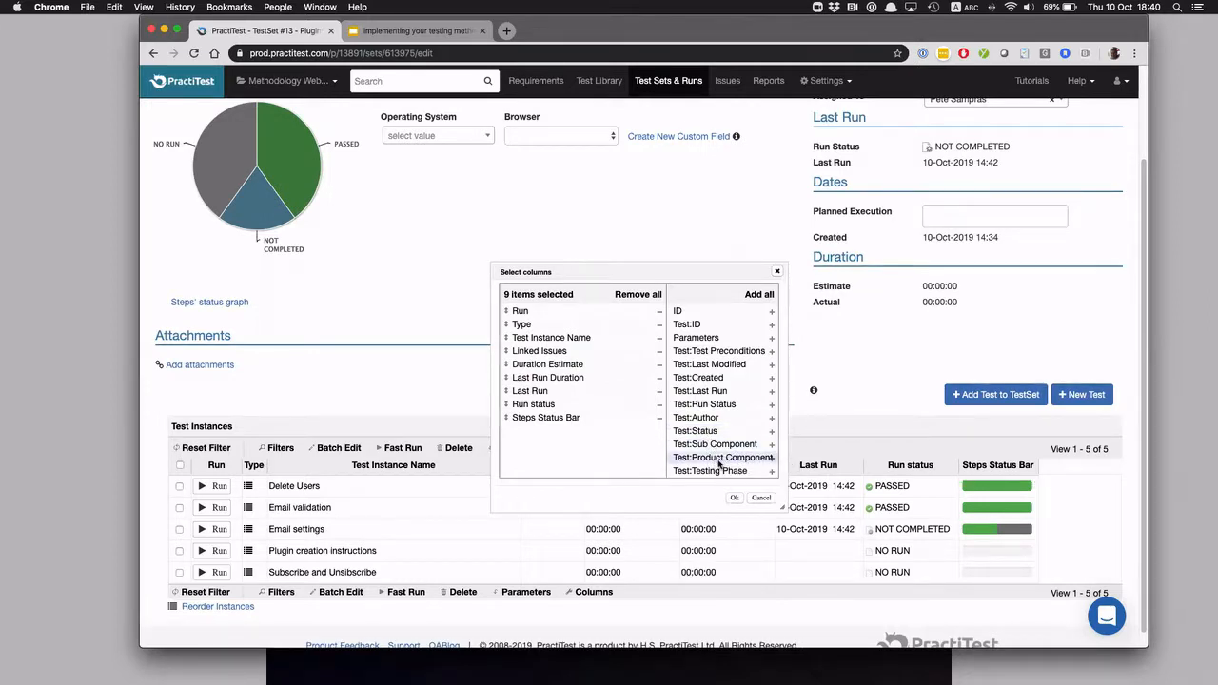
left_click_drag(717, 463, 560, 442)
left_click_drag(759, 444, 552, 464)
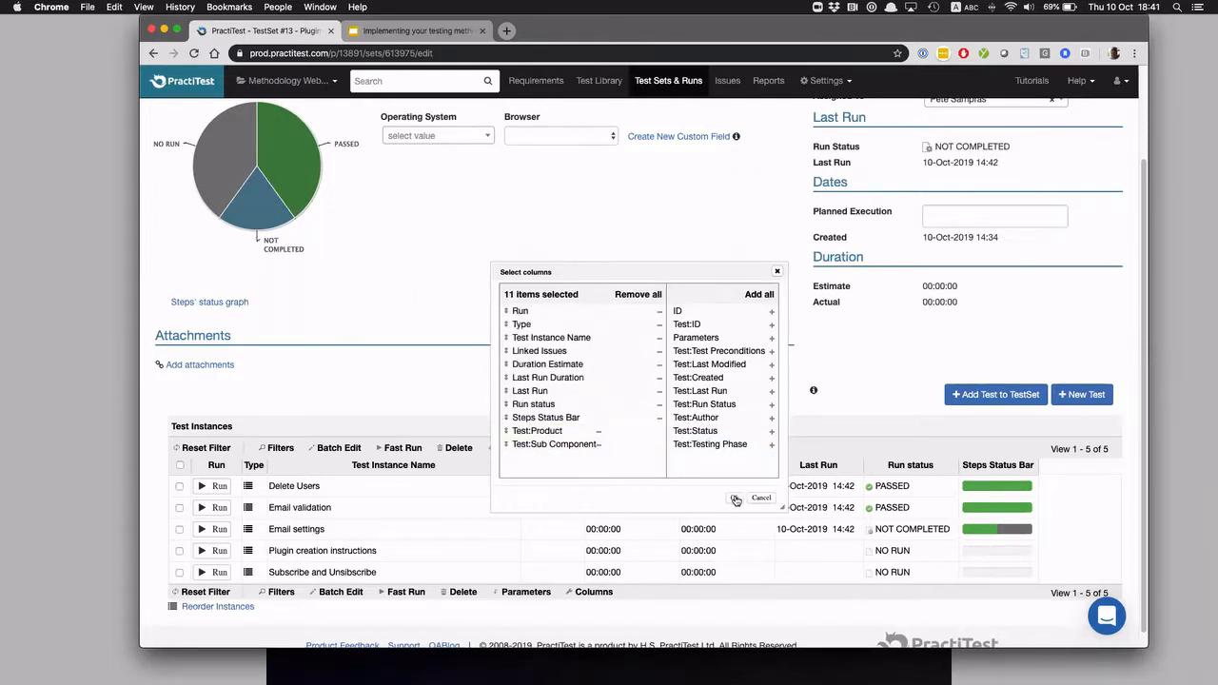
left_click(734, 498)
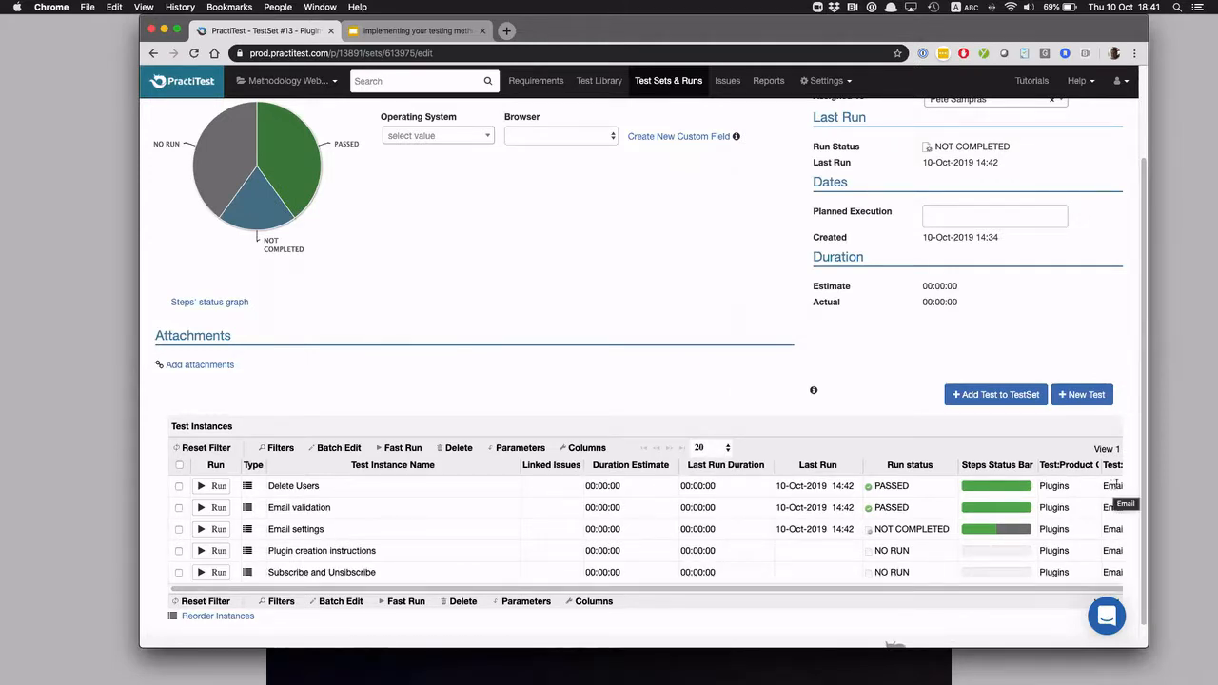
left_click_drag(1149, 481, 1217, 481)
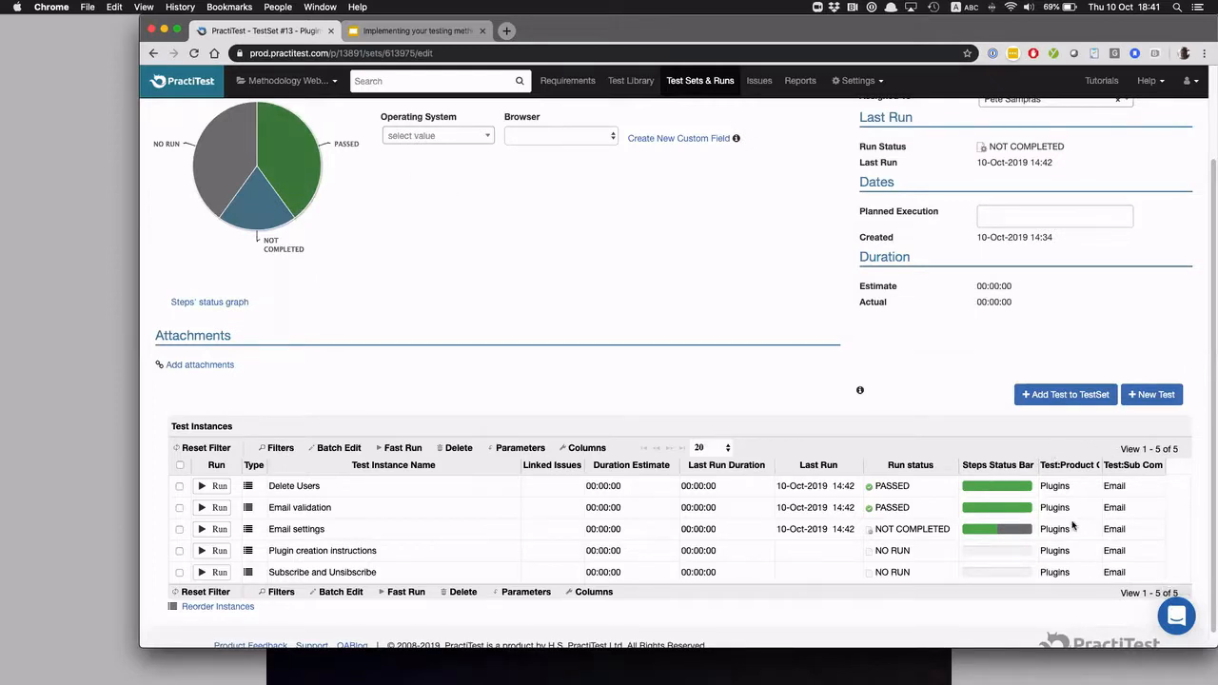
Open the Version 3 "New functionality" dashboard item for editing and review the available X Field and Y Field options
left_click(194, 83)
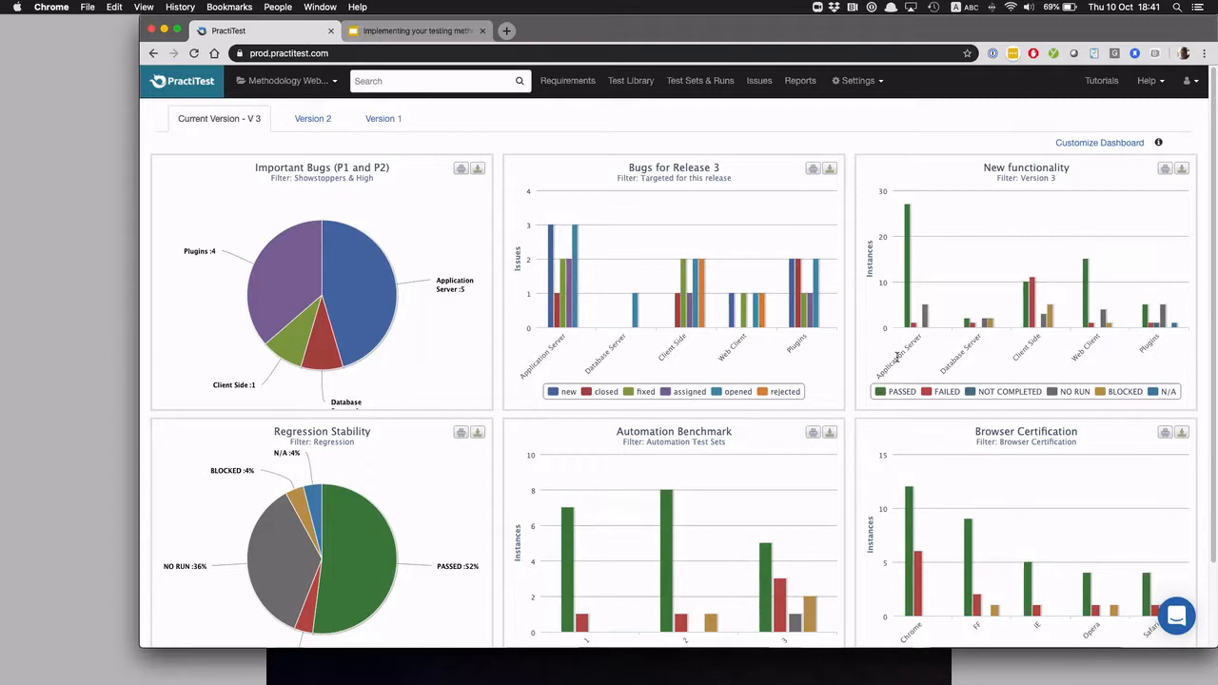
left_click(1097, 147)
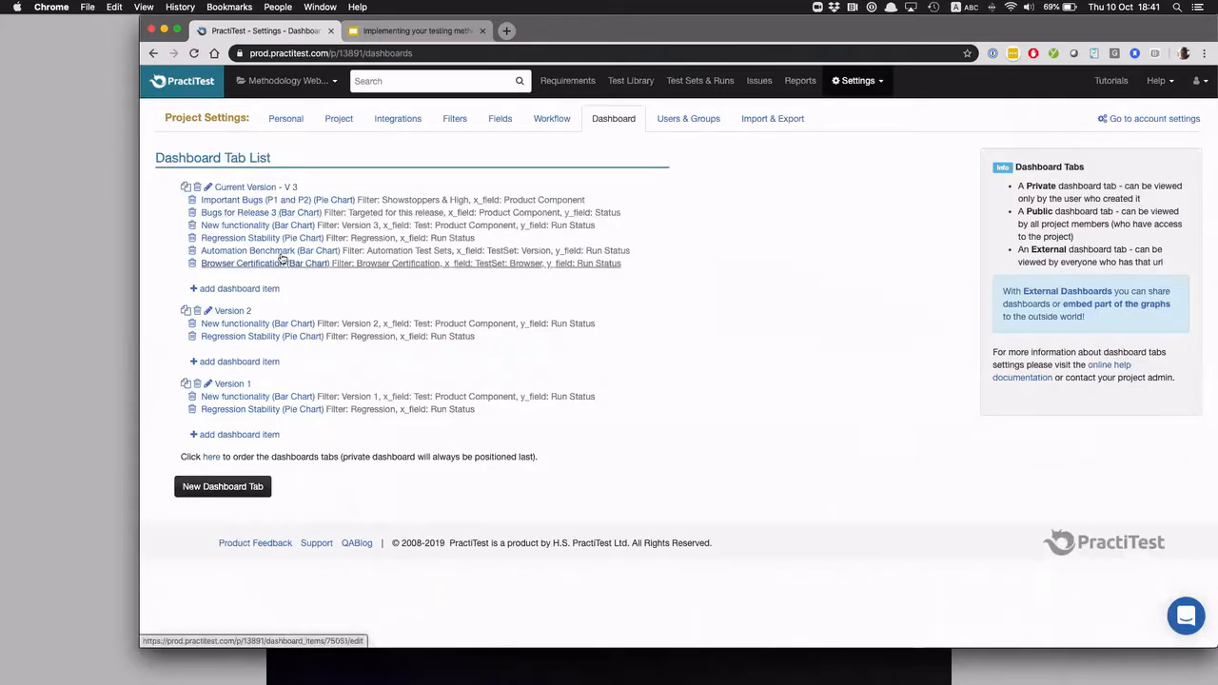
left_click(239, 231)
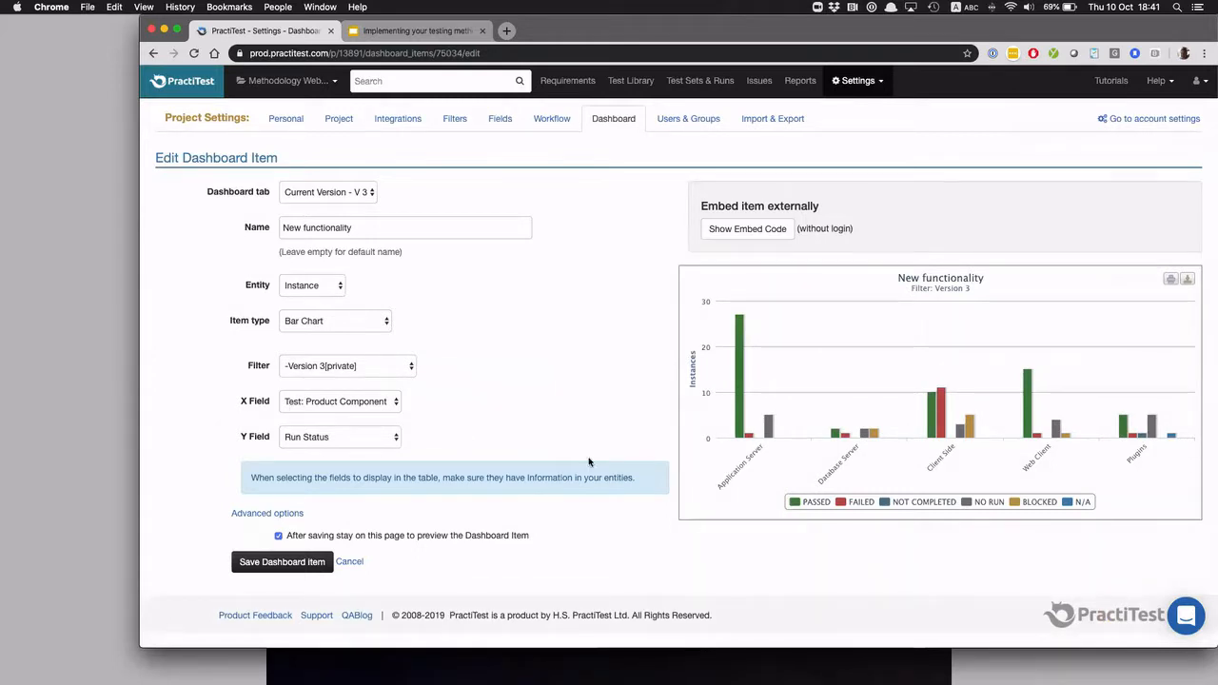
left_click(346, 405)
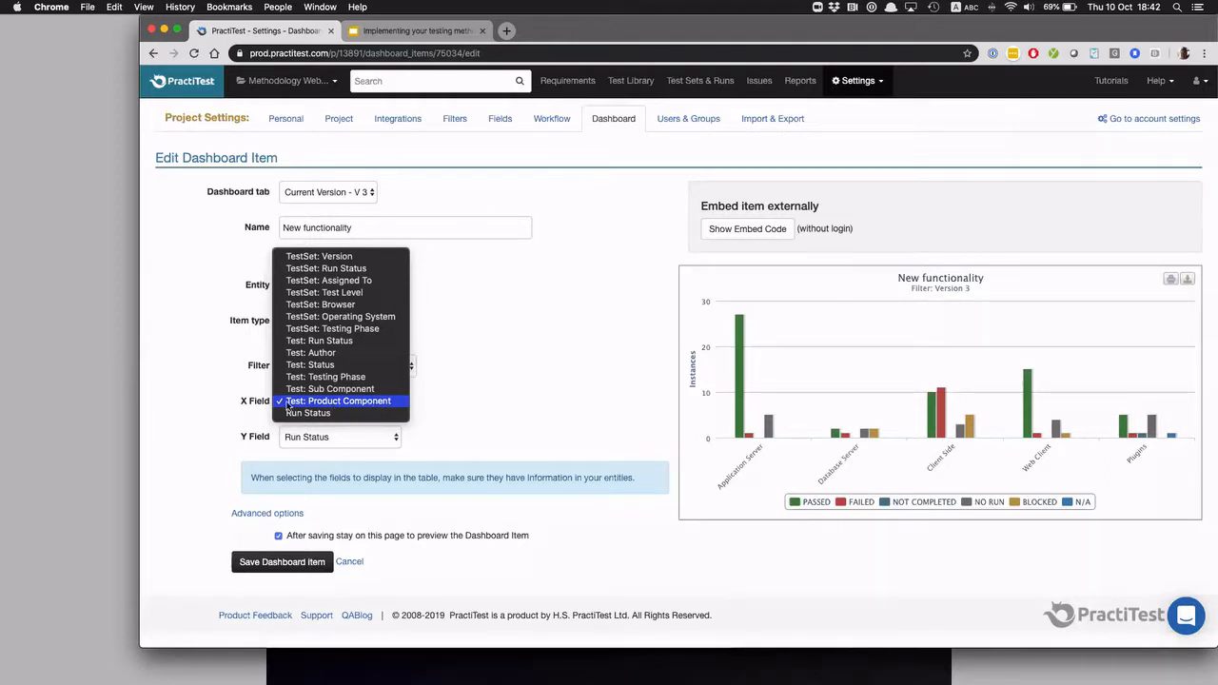
left_click(543, 419)
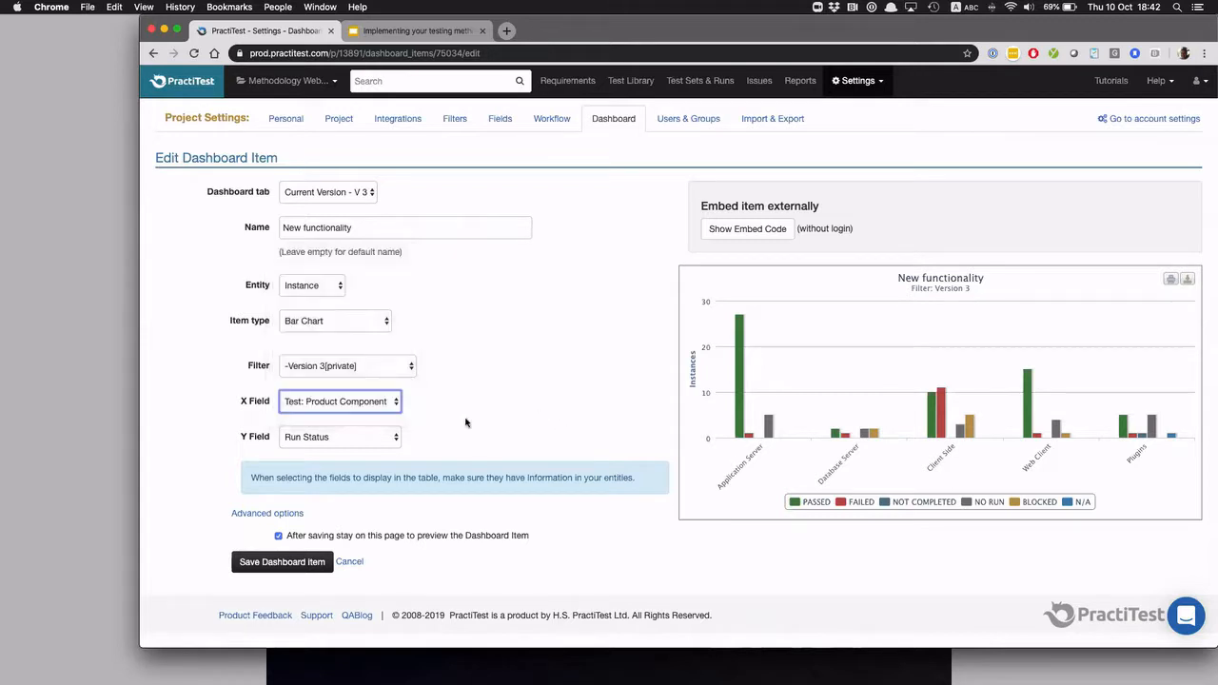
left_click(328, 440)
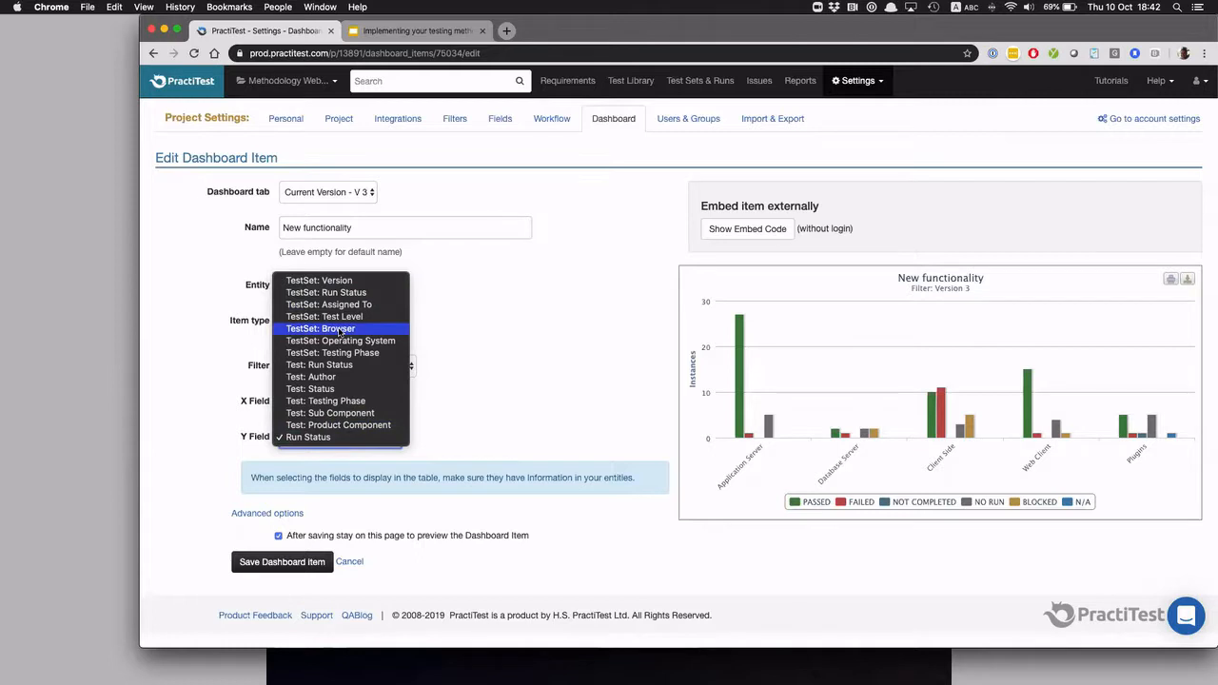
left_click(515, 367)
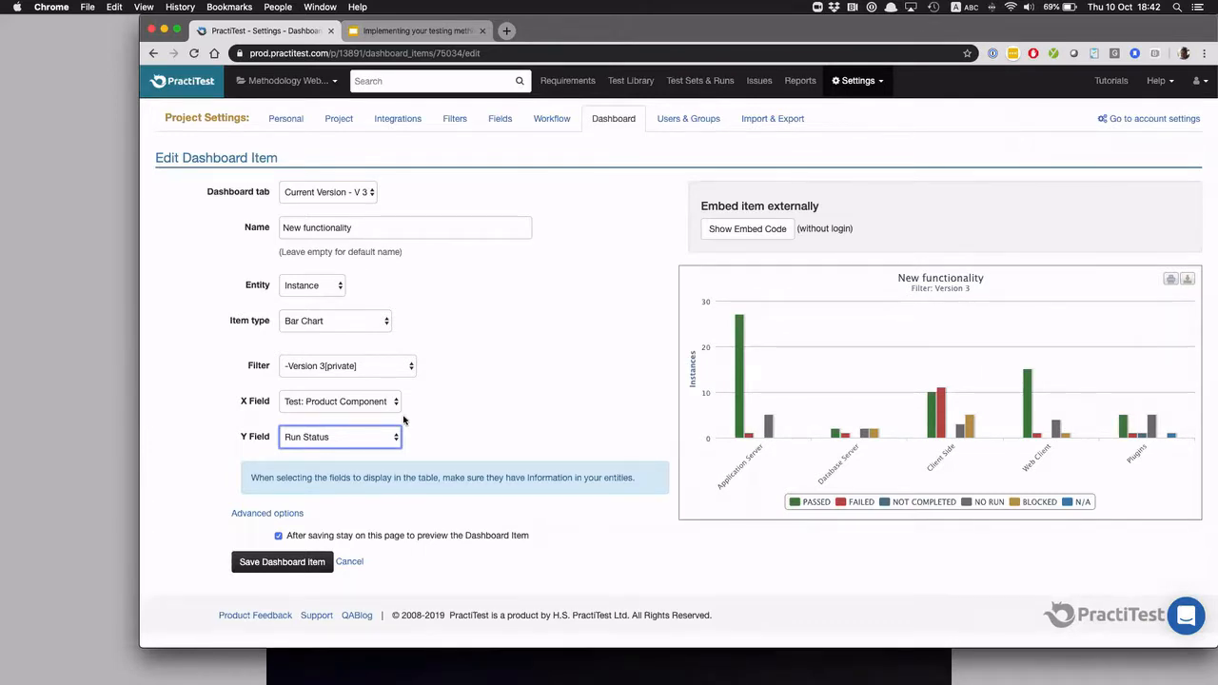
Return to the test sets and show Version 3's Browser Certification sets
left_click(692, 84)
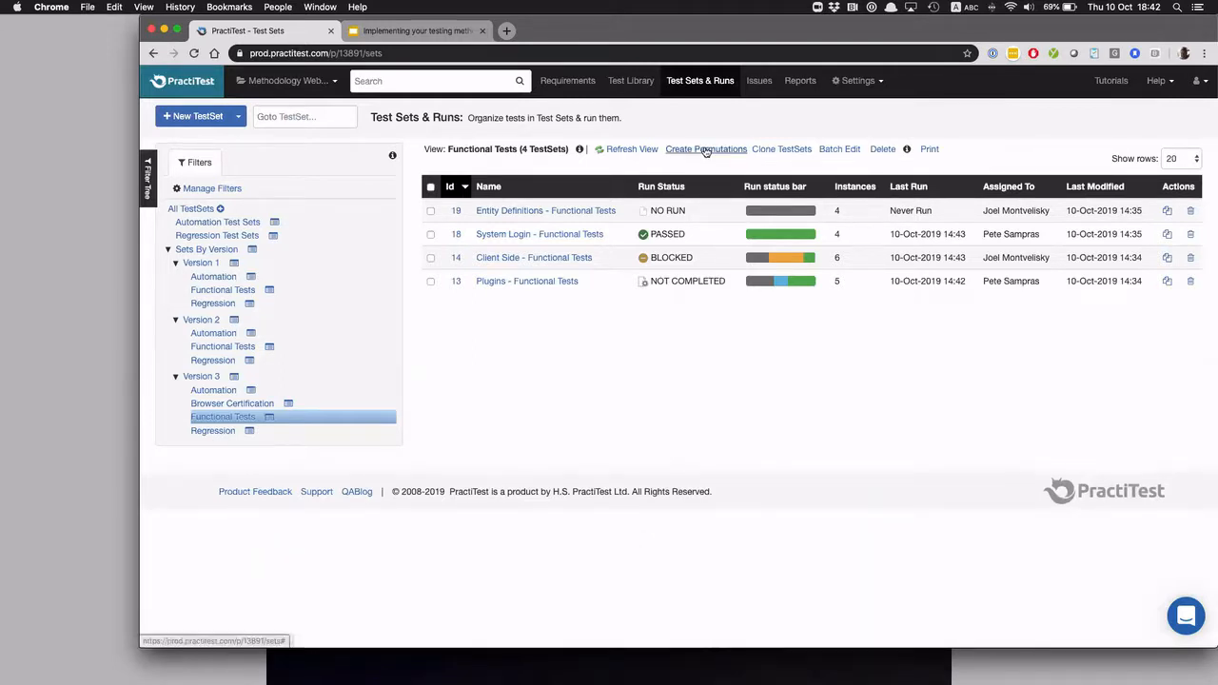
left_click(231, 406)
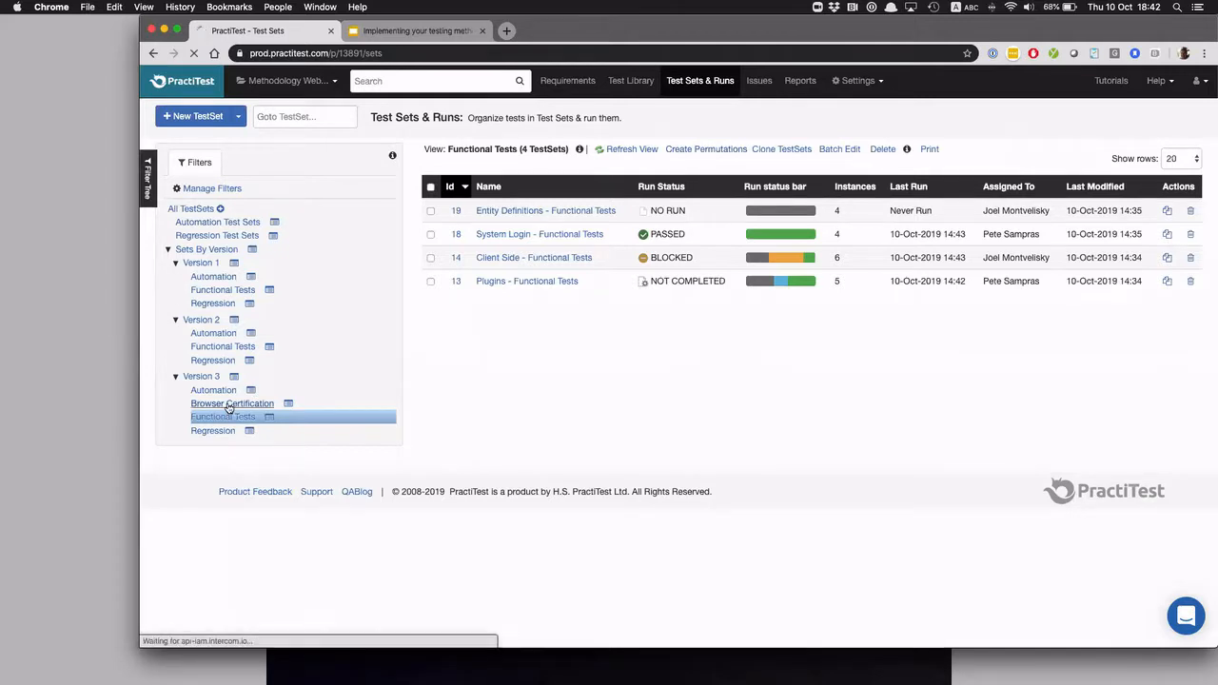
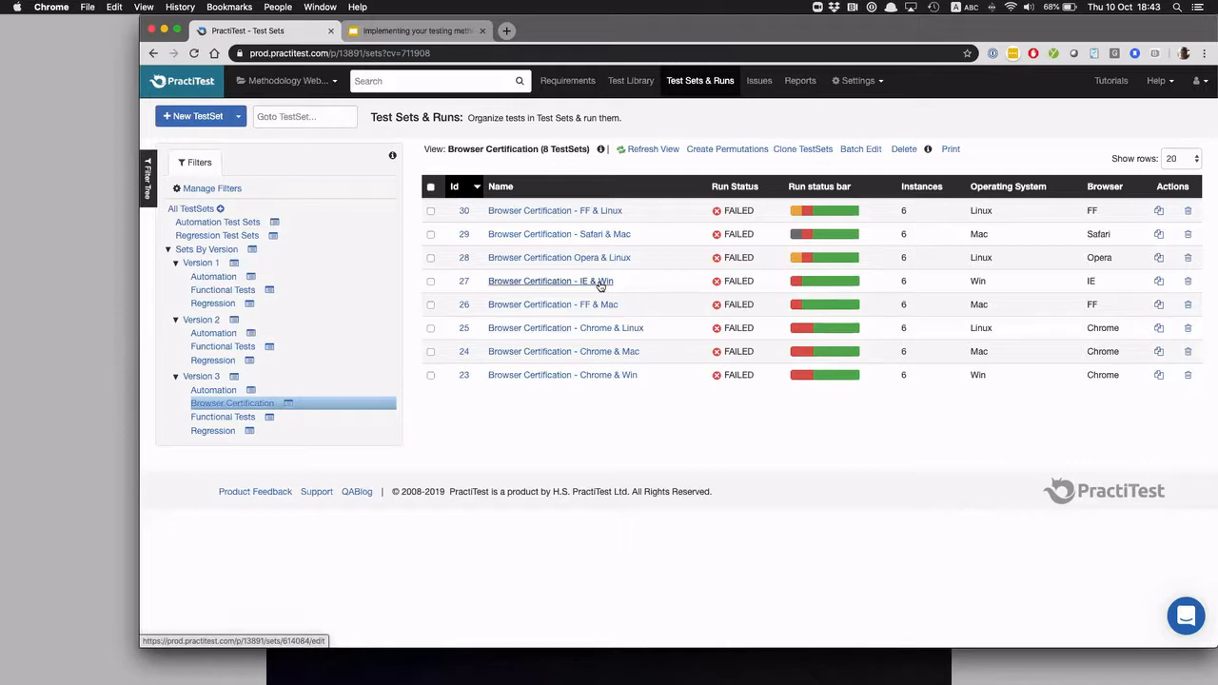
View the "Browser Certification - IE & Win" test set's fields and instances, and return to the test set list
left_click(546, 283)
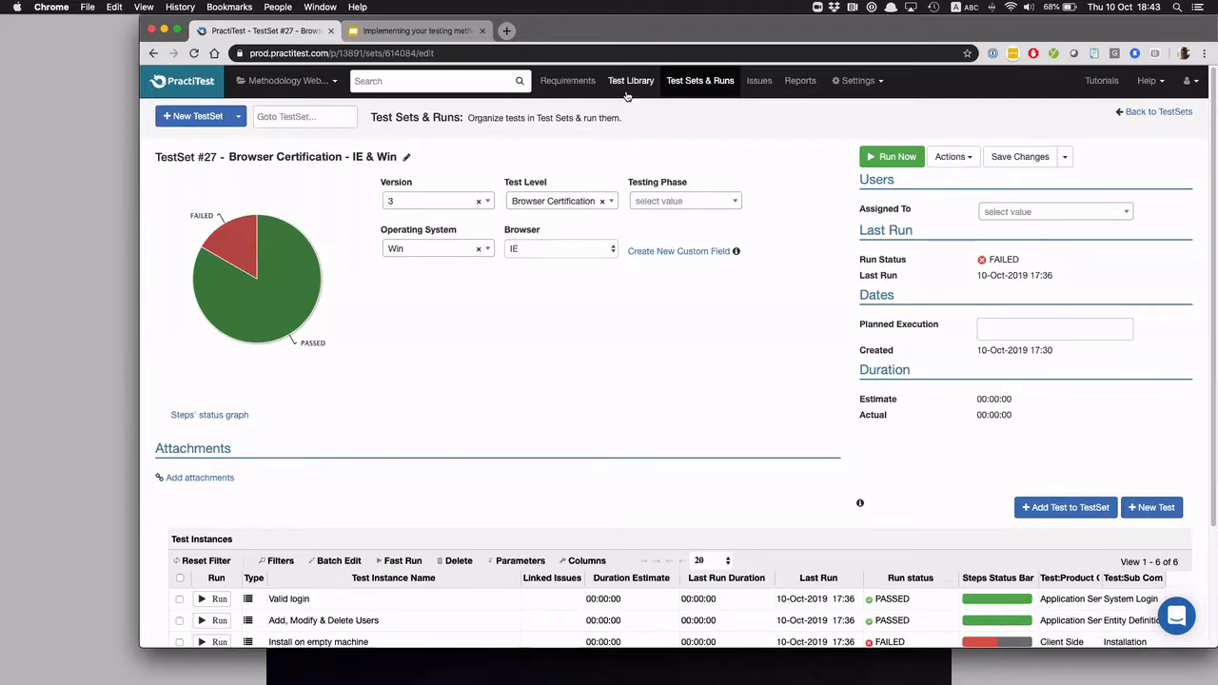
left_click(693, 86)
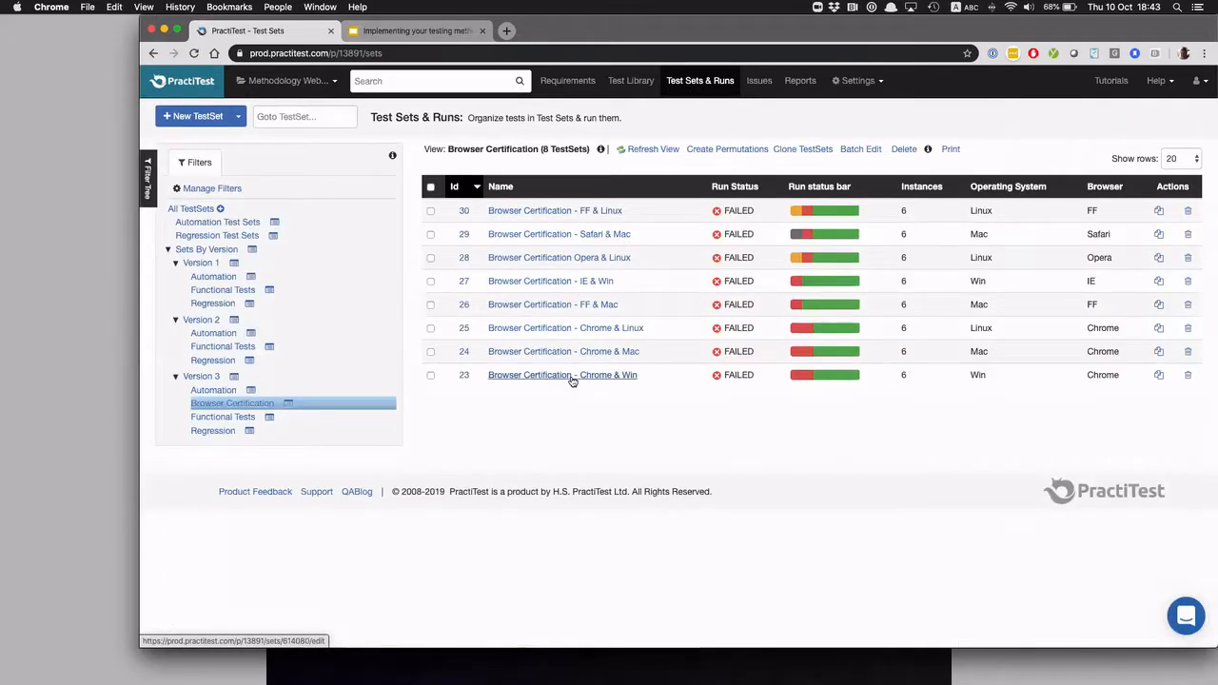
Start creating permutations from the "Browser Certification - Chrome & Win" test set and review the available list fields
left_click(430, 375)
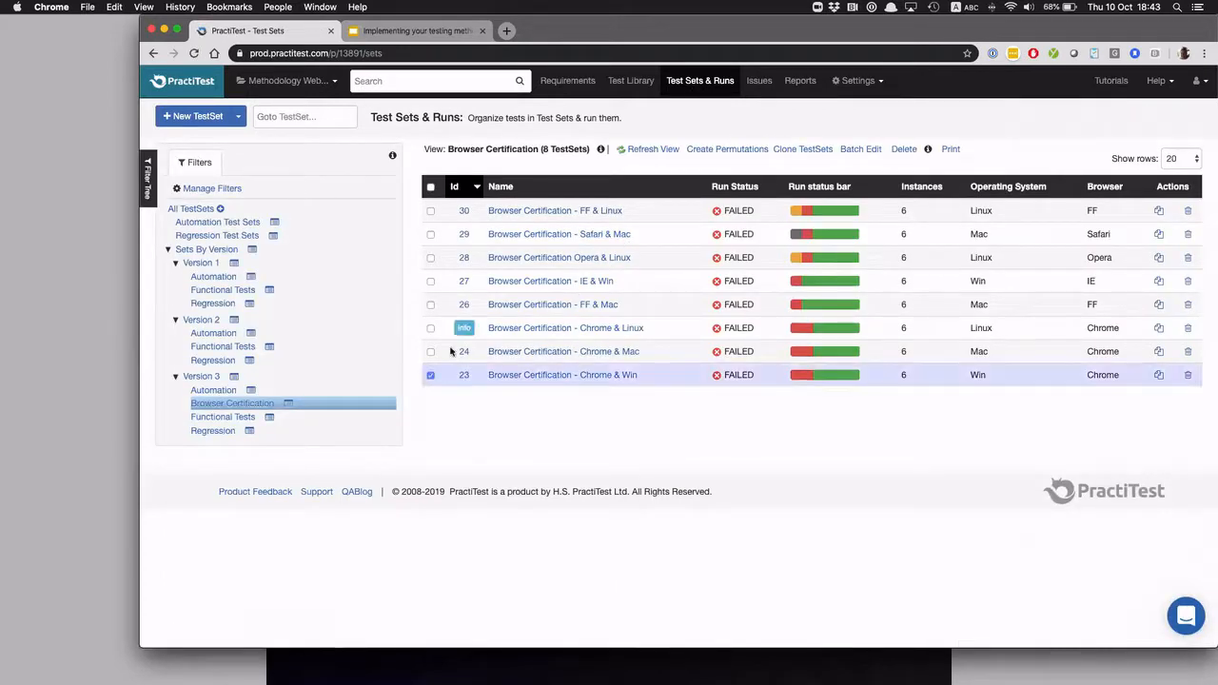
left_click(737, 152)
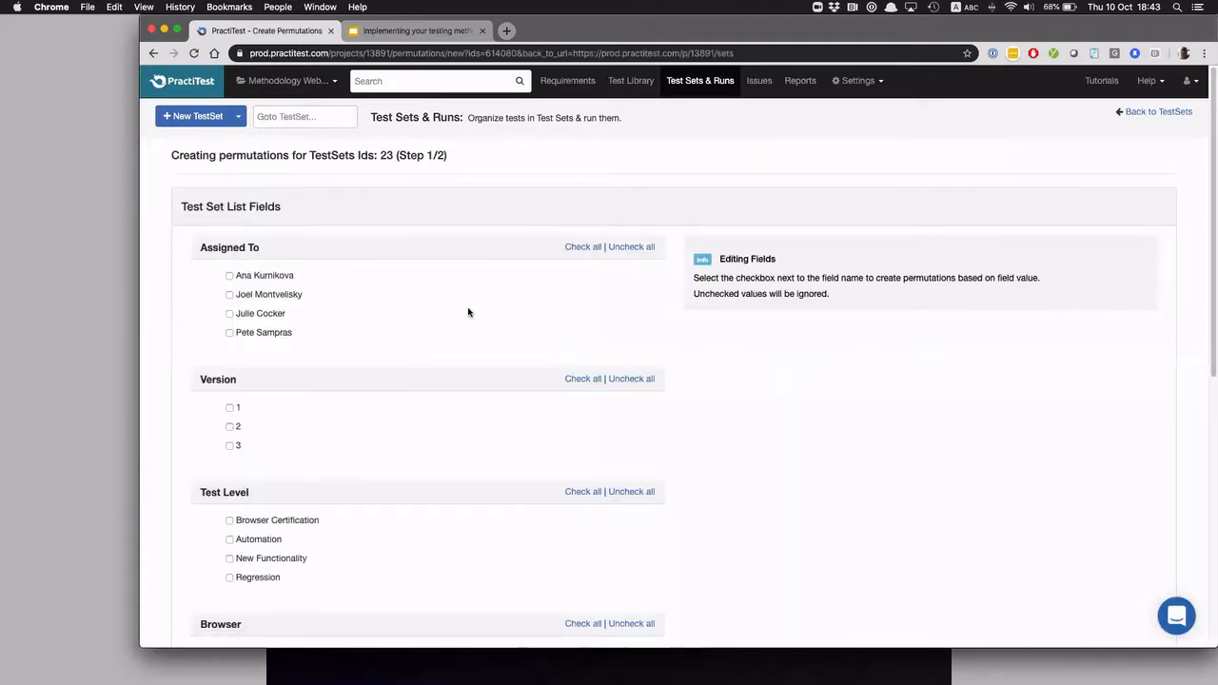
scroll(454, 336, "down", 4)
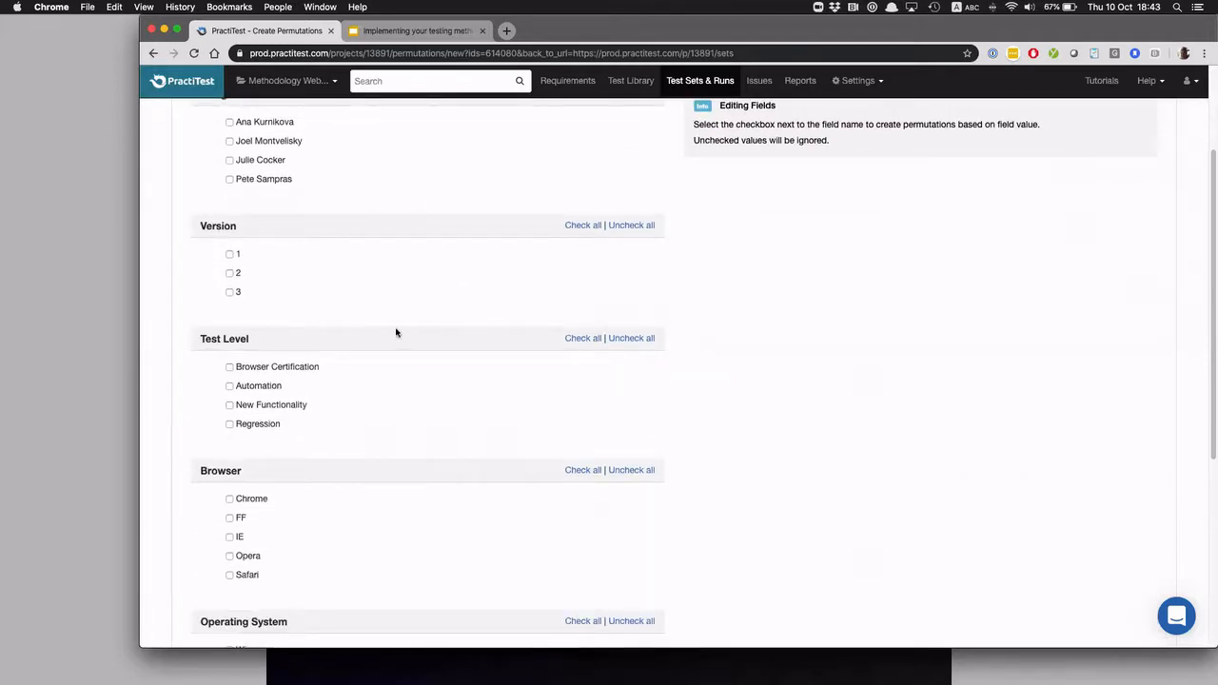
scroll(240, 254, "up", 4)
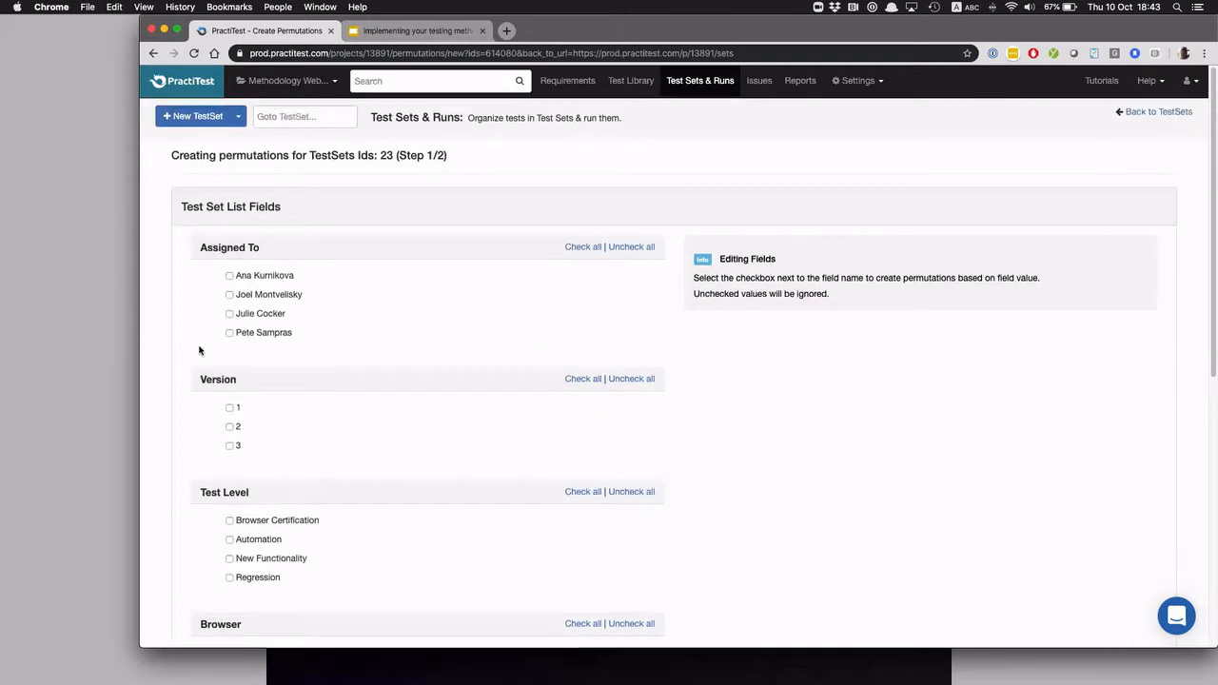
scroll(249, 390, "down", 1)
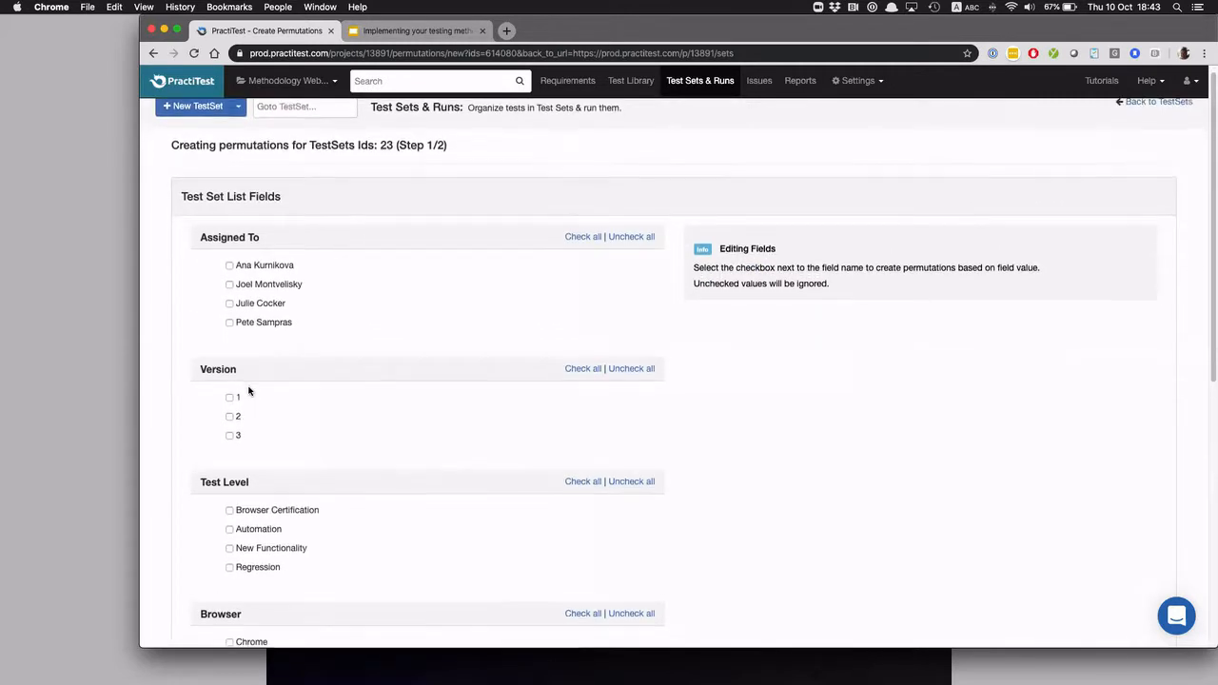
scroll(248, 390, "down", 2)
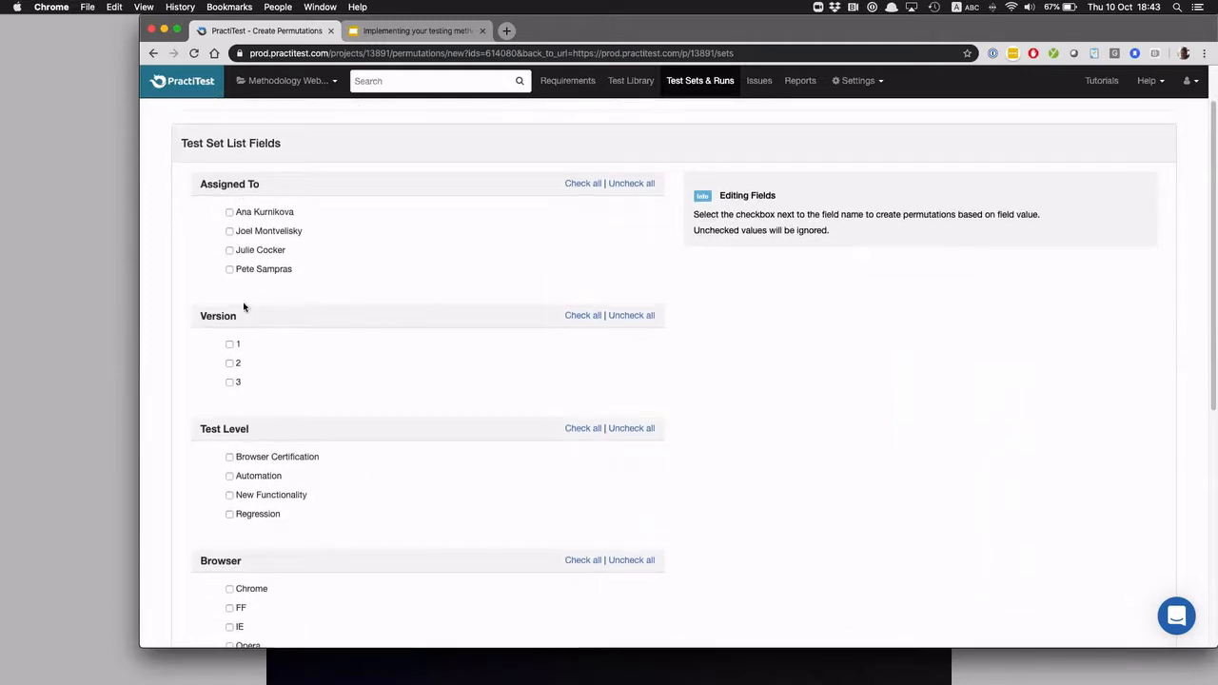
scroll(248, 345, "down", 5)
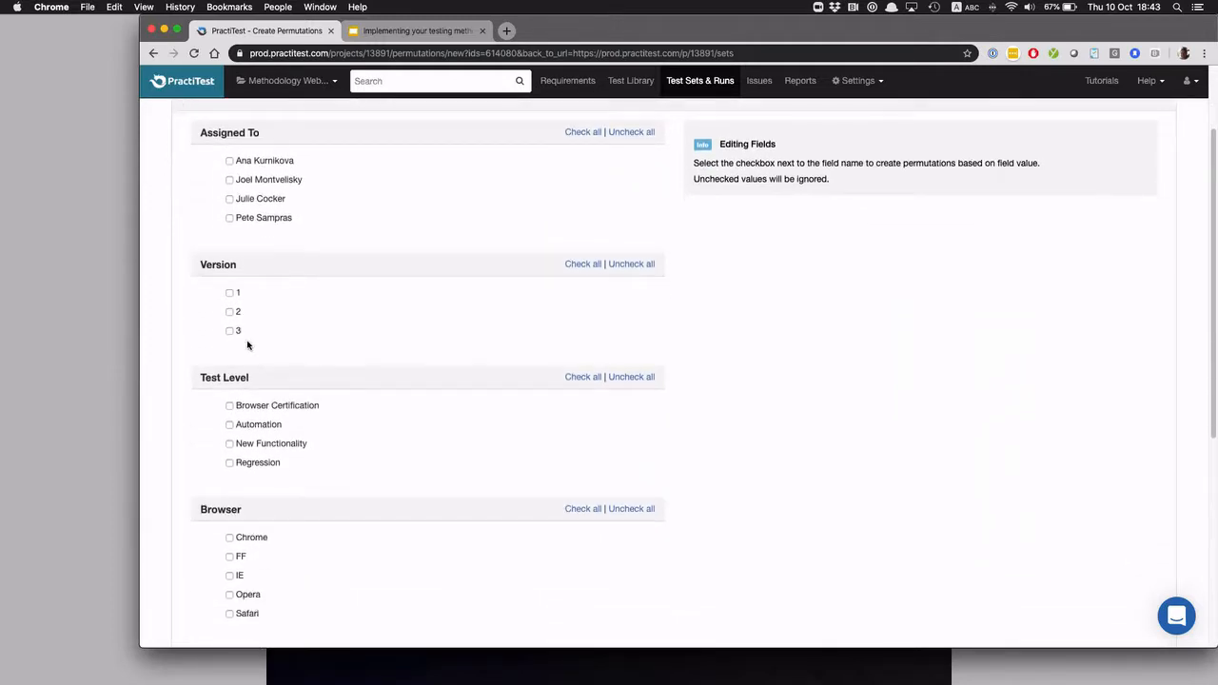
Base the permutations on operating systems Win and Mac and browsers Chrome, FF and Safari, and continue to the second step
scroll(246, 344, "down", 10)
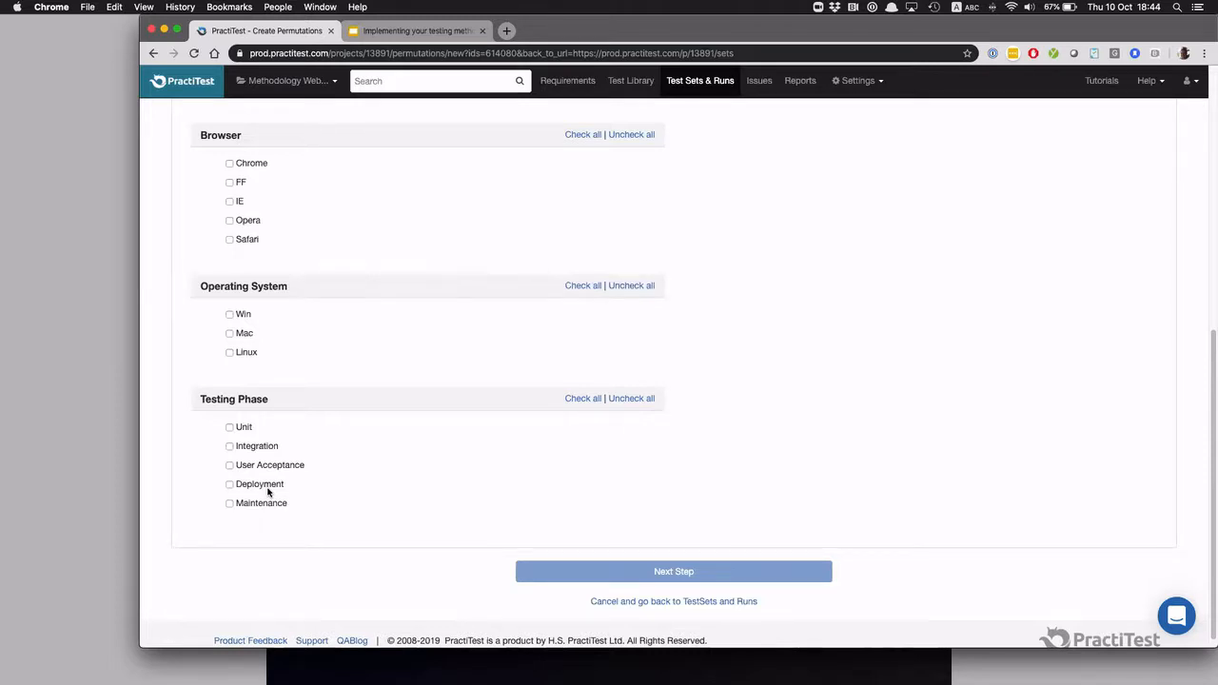
left_click(229, 315)
left_click(228, 334)
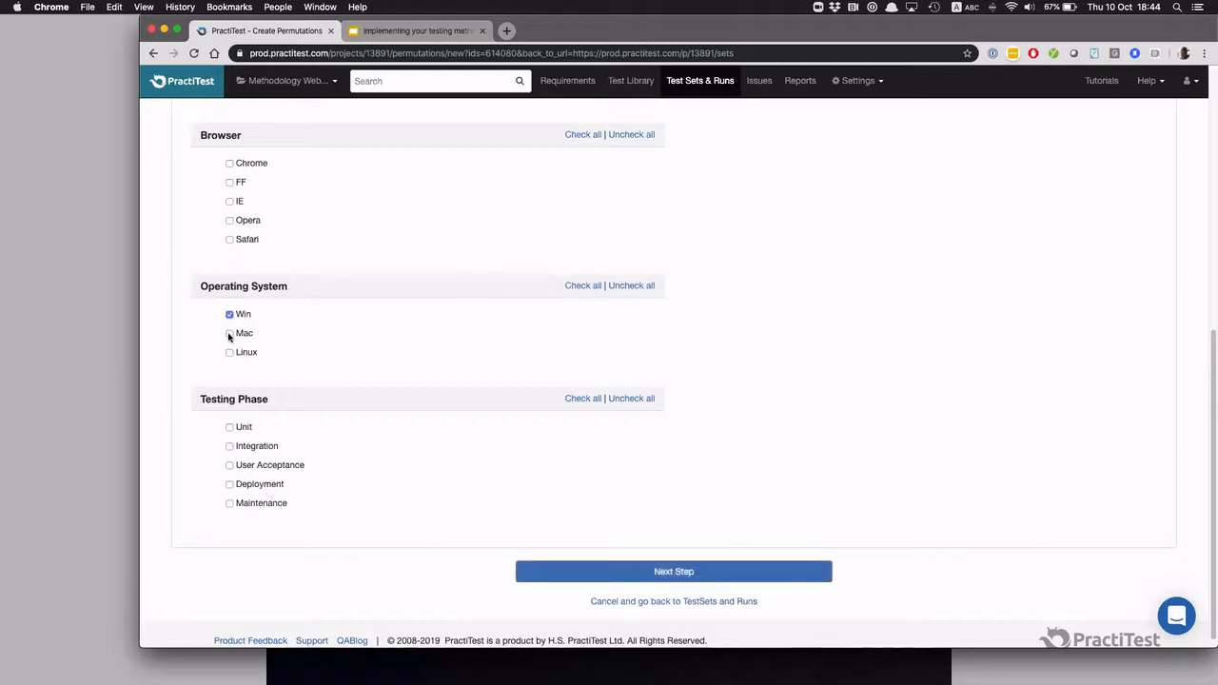
left_click(229, 163)
left_click(230, 183)
left_click(229, 240)
scroll(362, 333, "up", 5)
scroll(233, 352, "up", 2)
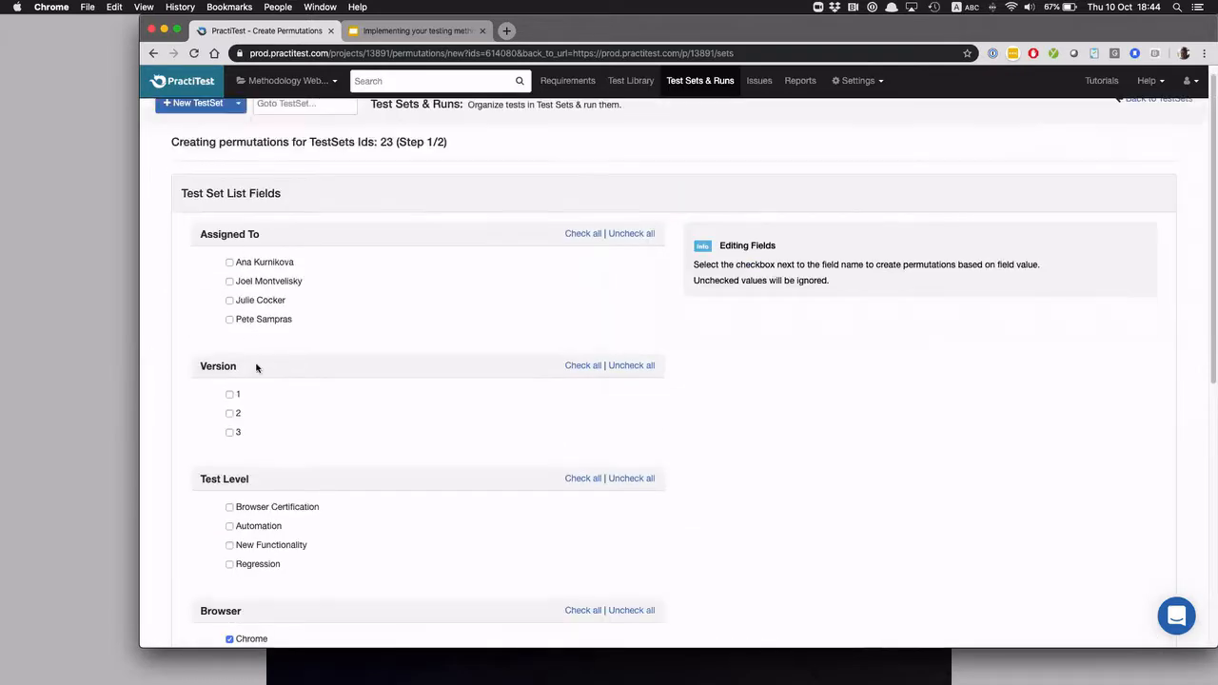
scroll(269, 409, "down", 5)
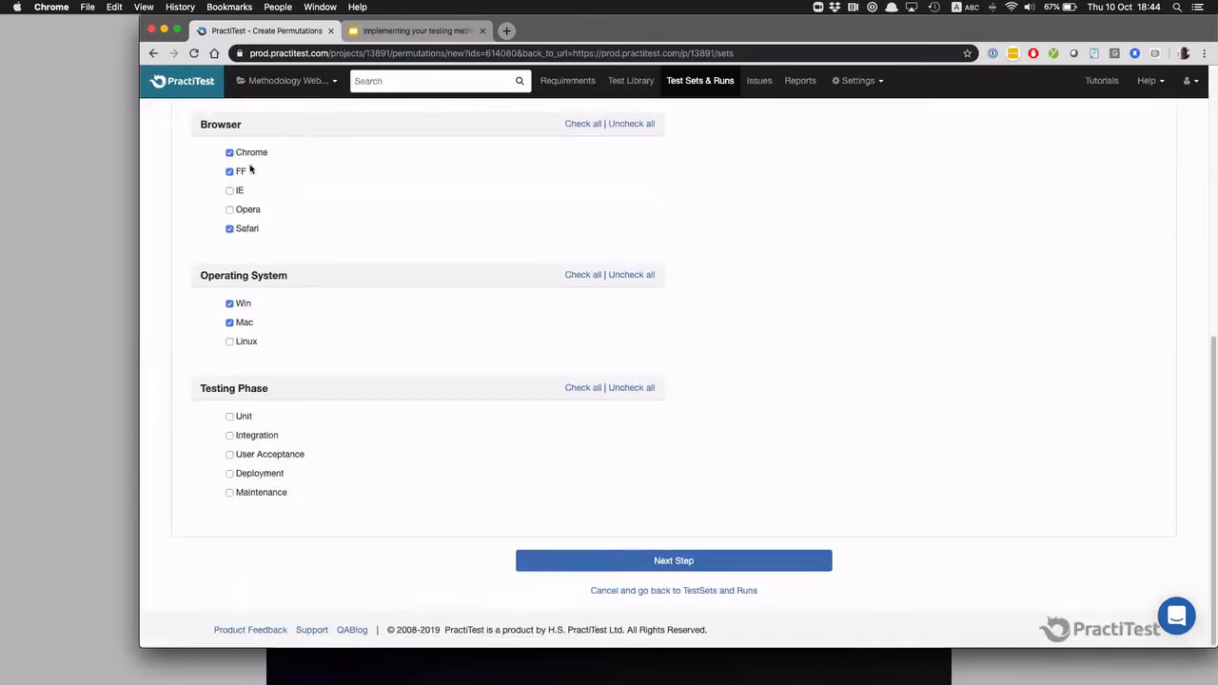
left_click(691, 566)
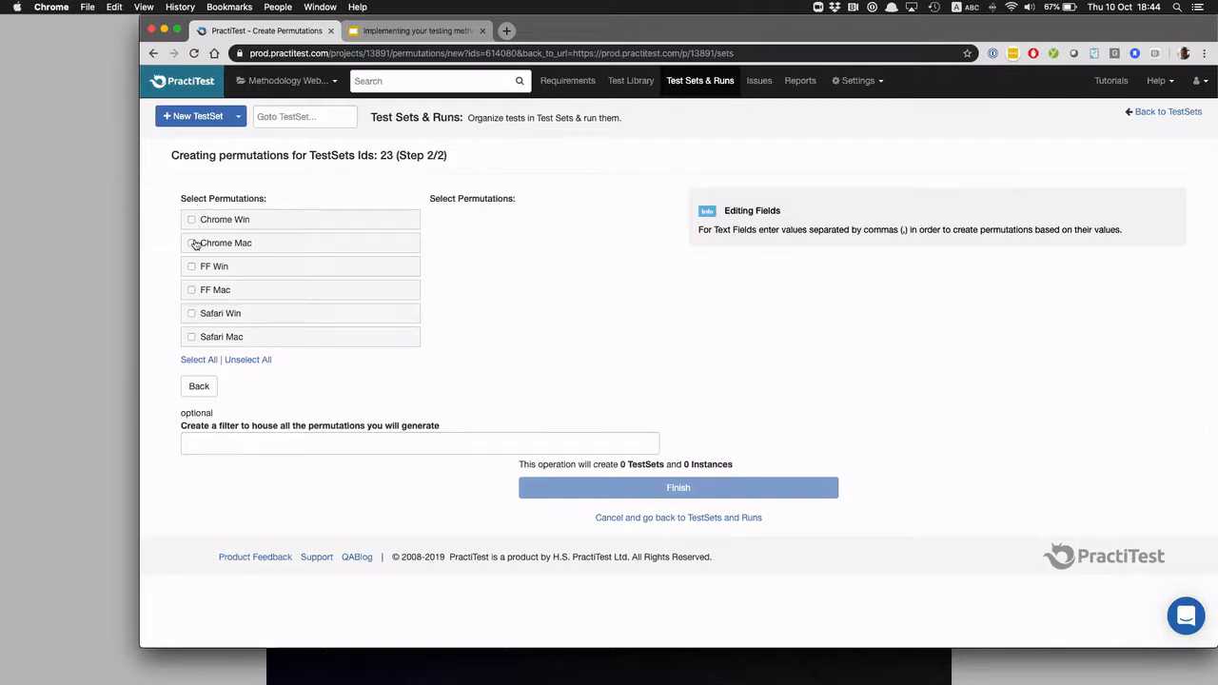
Try selecting all permutations, narrow the choice to FF Win, Safari Win and Chrome Win, and leave without generating them
left_click(199, 360)
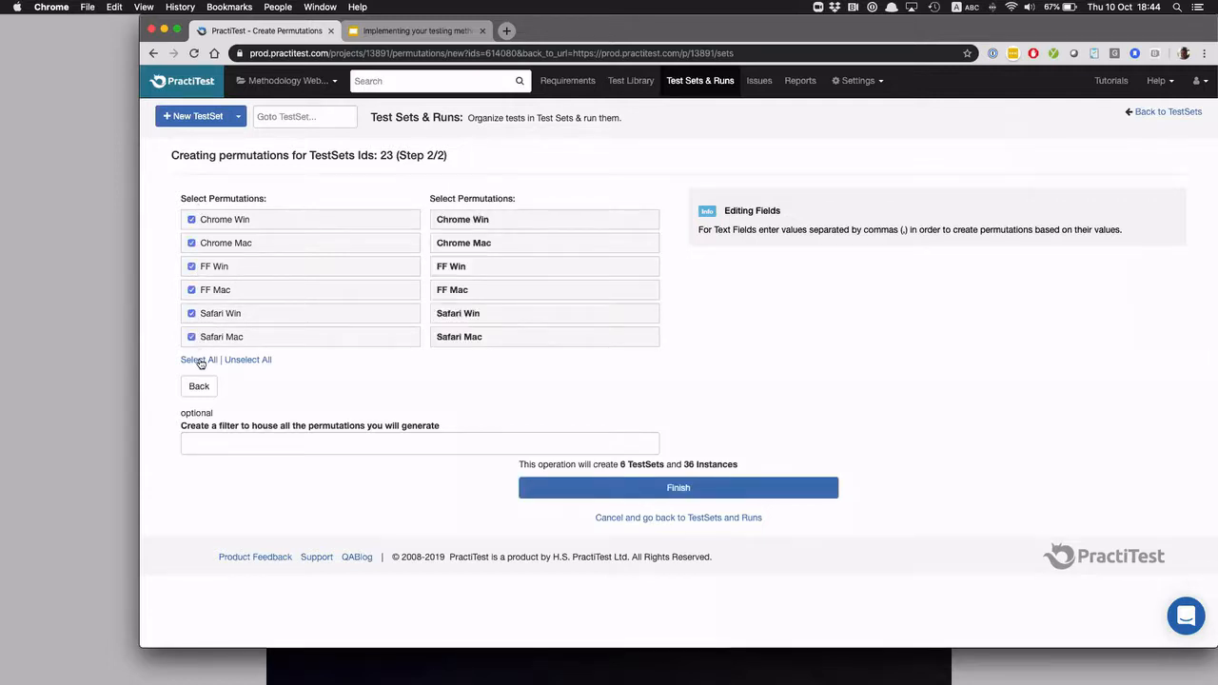
left_click(236, 360)
left_click(192, 266)
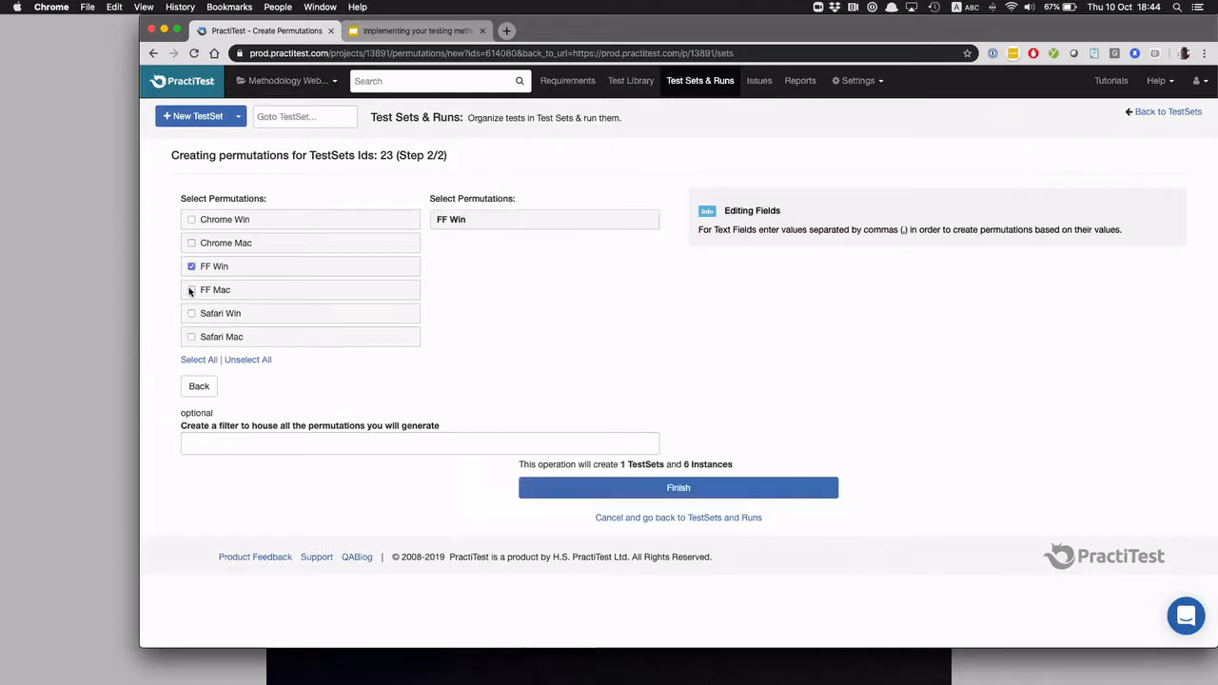
left_click(191, 313)
left_click(192, 219)
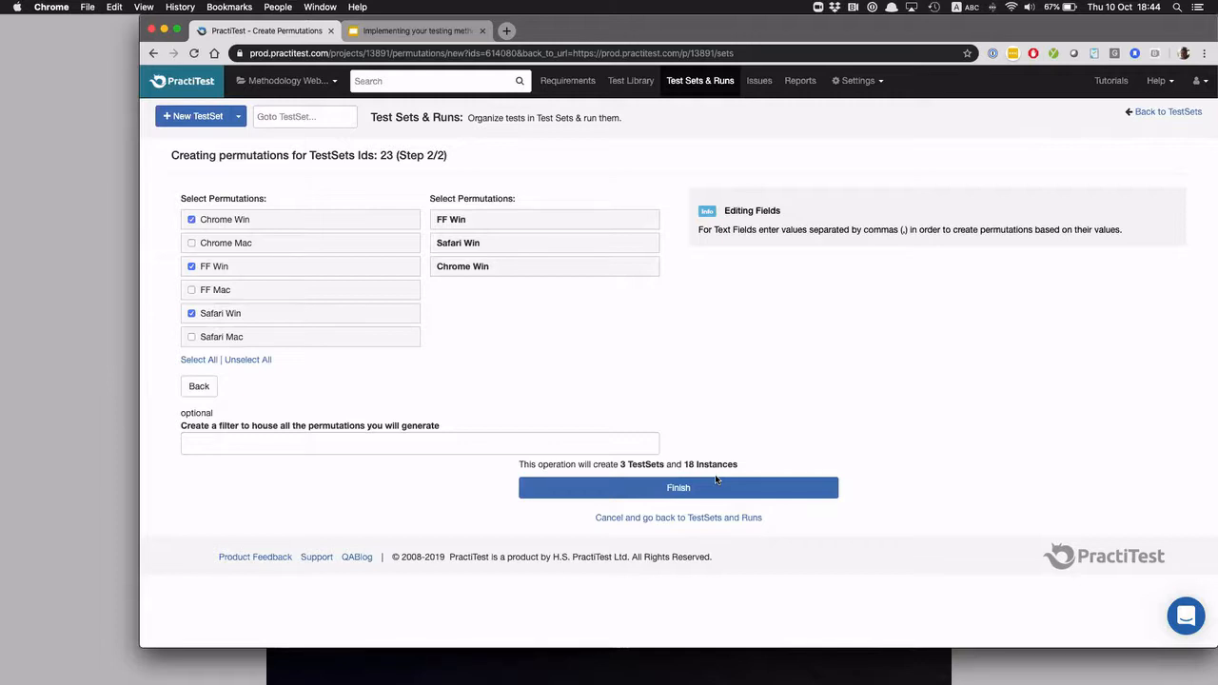
left_click(695, 82)
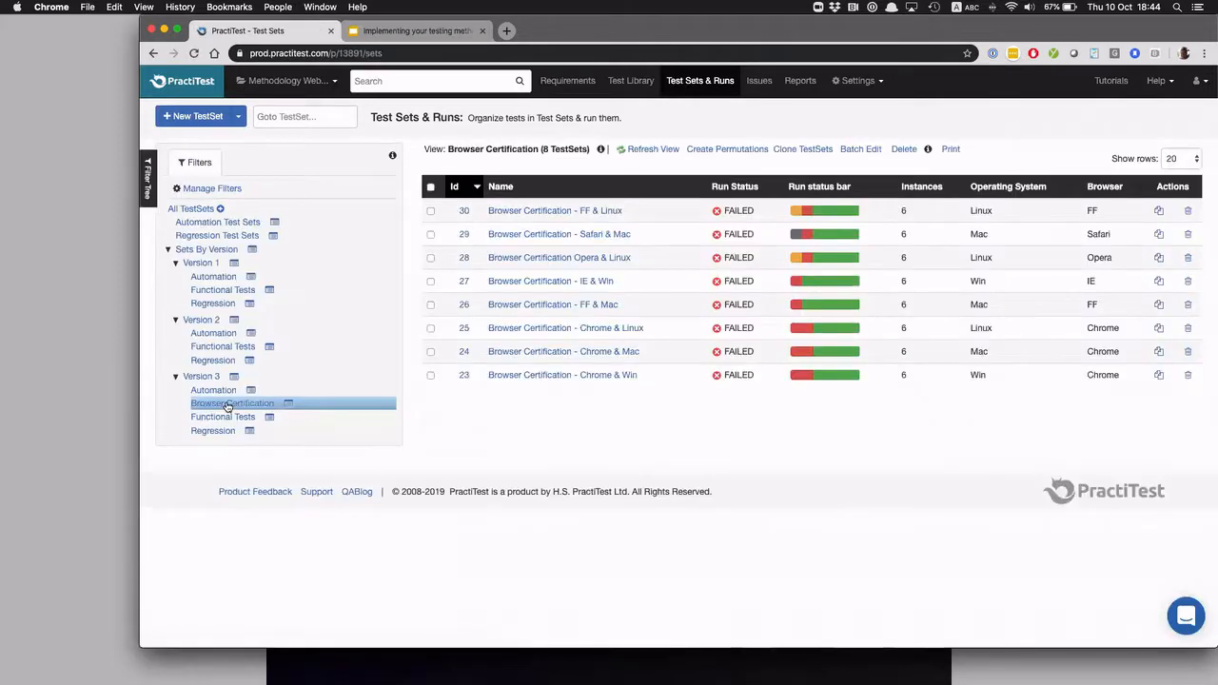
Review the test instances of the "Browser Certification - Chrome & Win" test set and return to the test set list
left_click(558, 377)
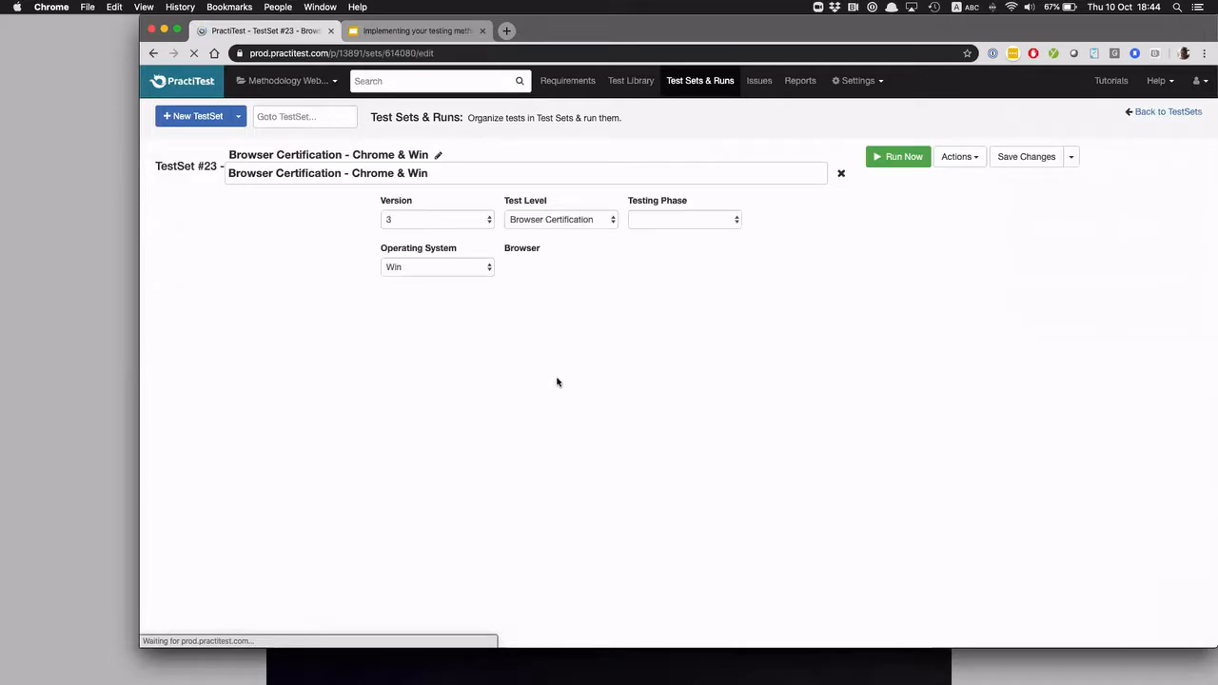
scroll(555, 415, "down", 3)
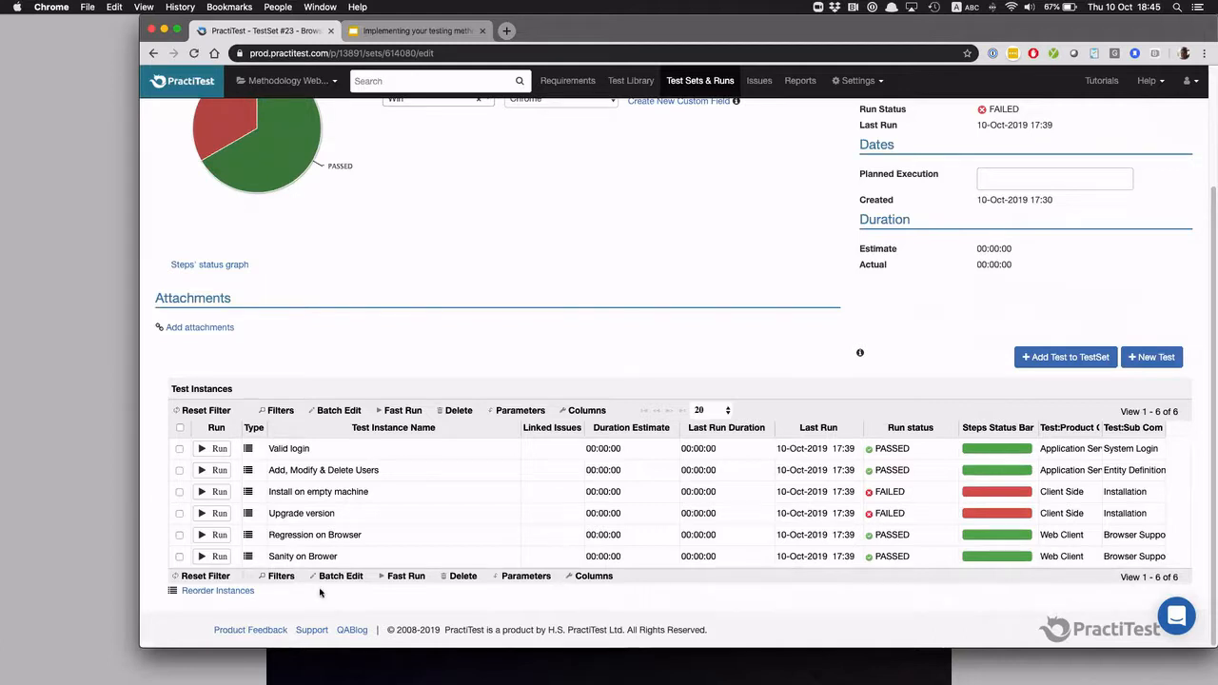
left_click(703, 81)
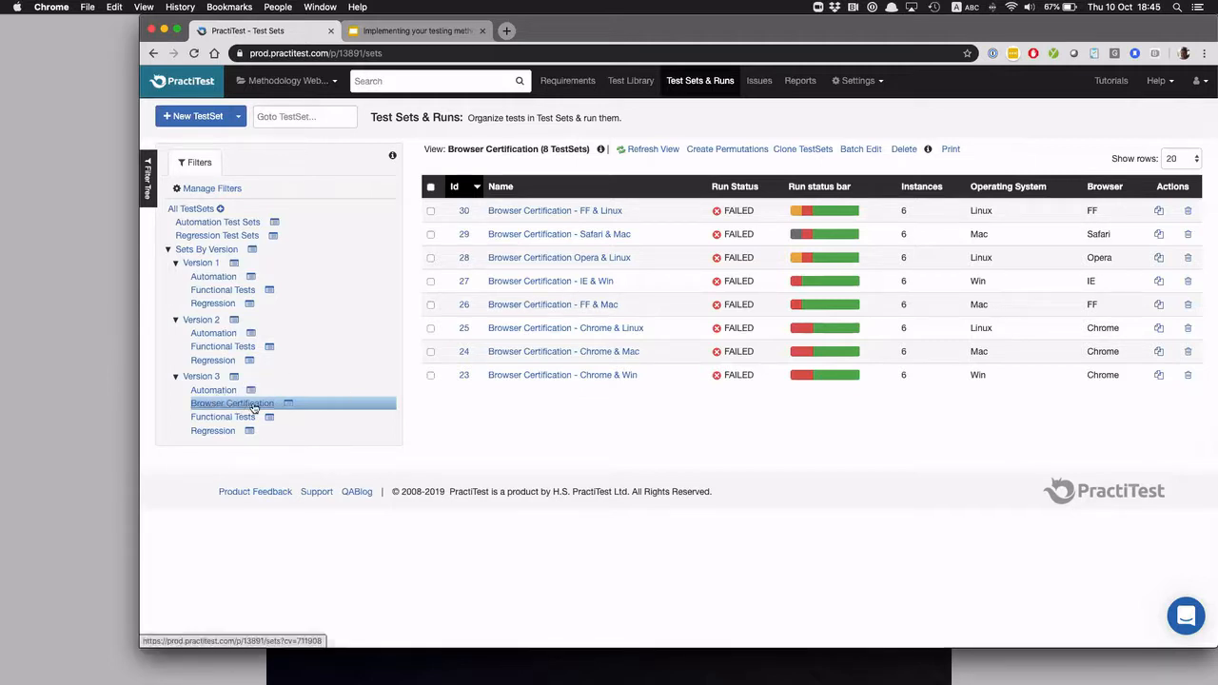
Examine the Browser Certification chart on the current version's dashboard against the Browser Certification test sets, comparing results per browser
left_click(193, 83)
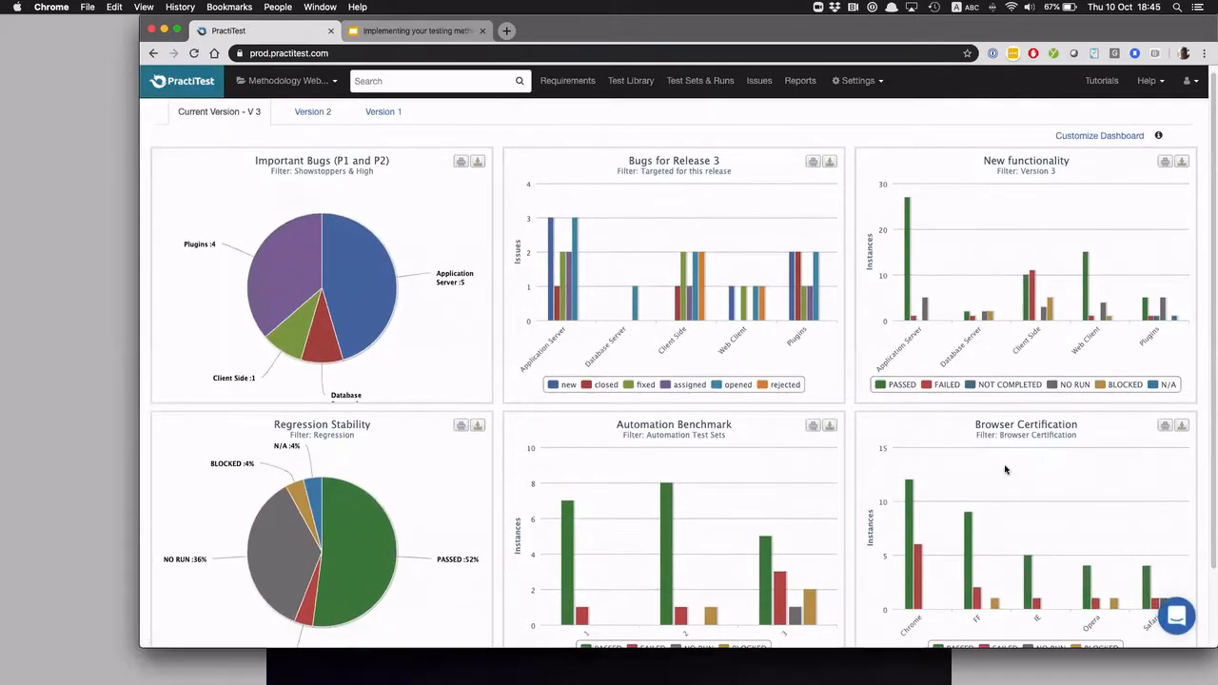
scroll(1005, 470, "down", 2)
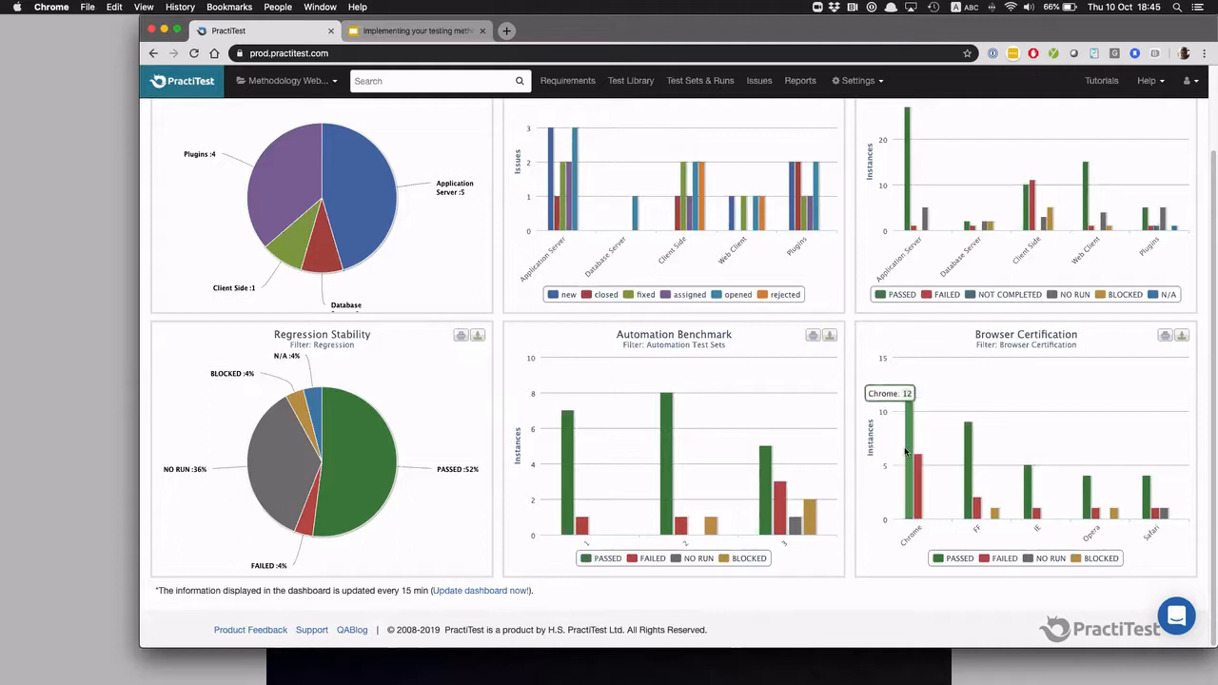
left_click(691, 84)
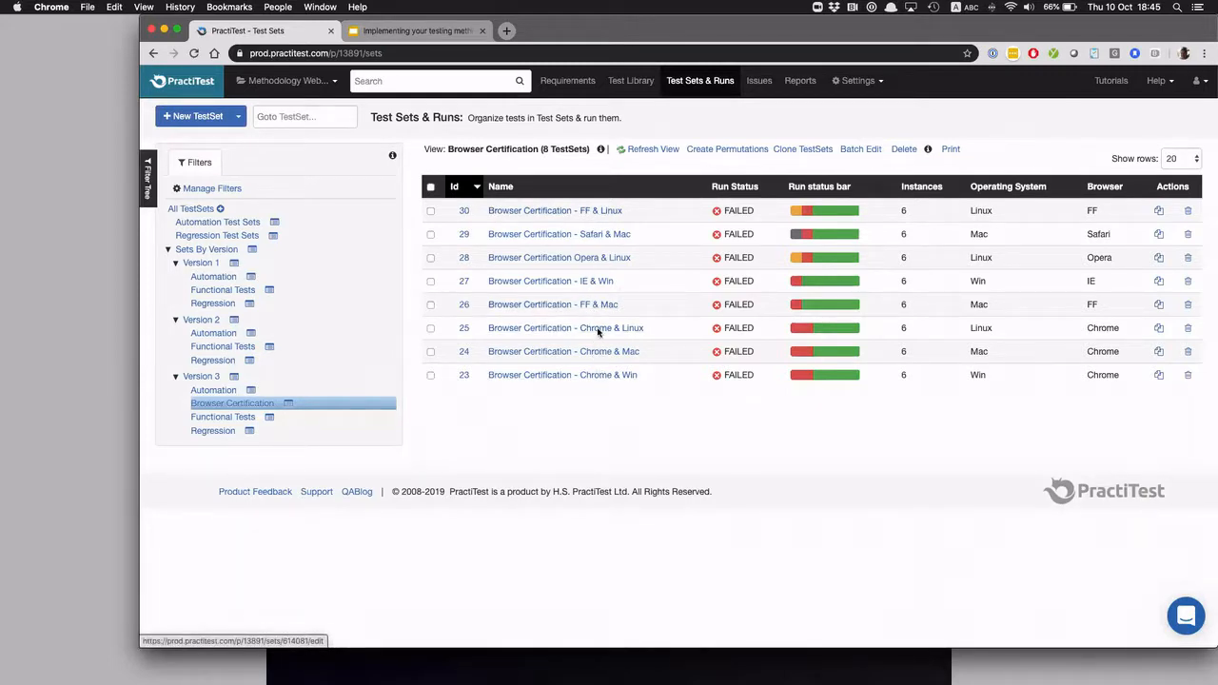
left_click(170, 85)
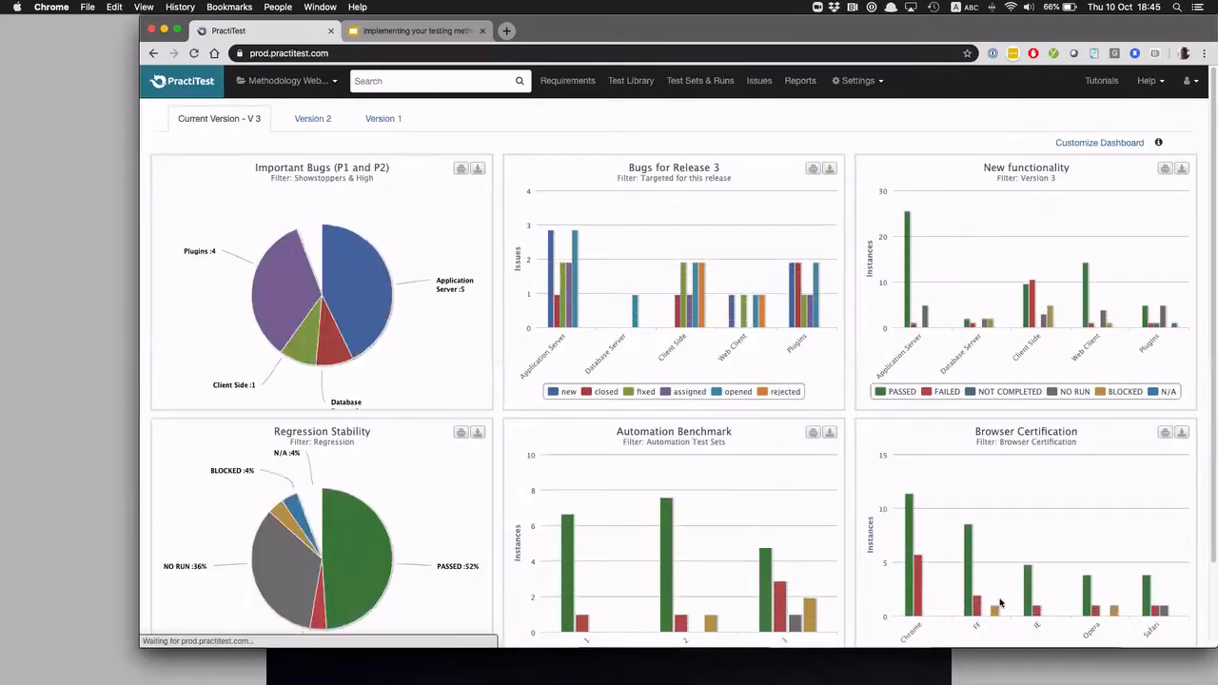
scroll(1050, 533, "down", 3)
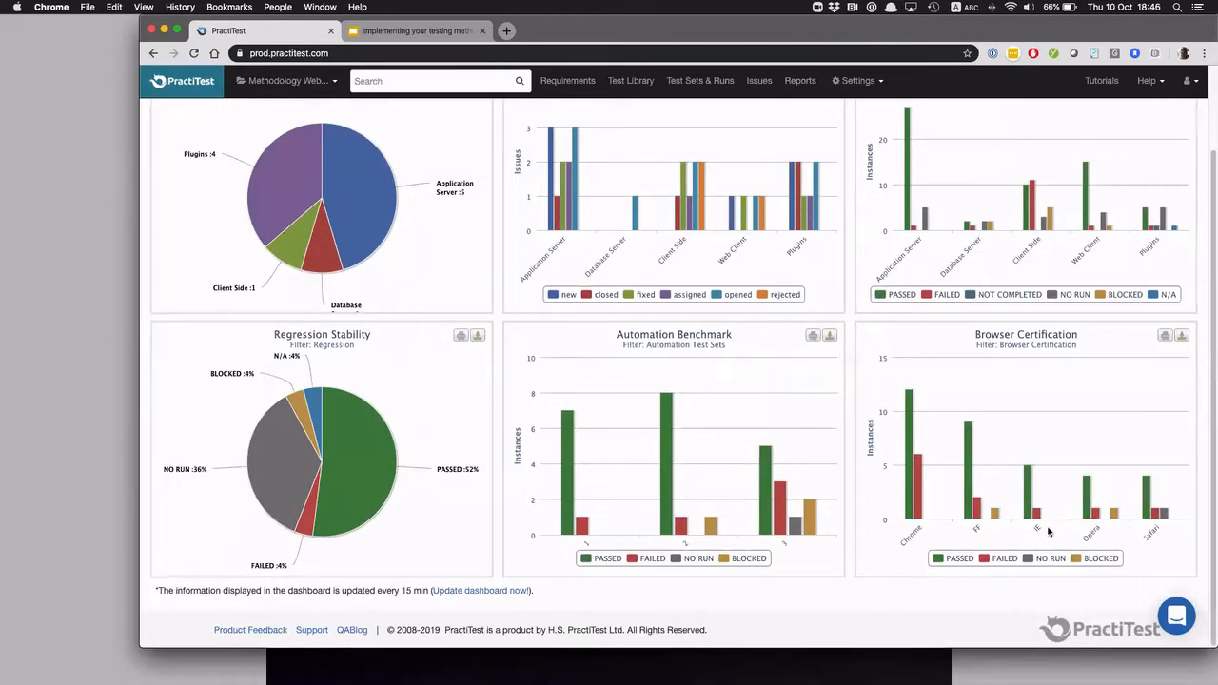
mouse_move(1041, 517)
mouse_move(919, 500)
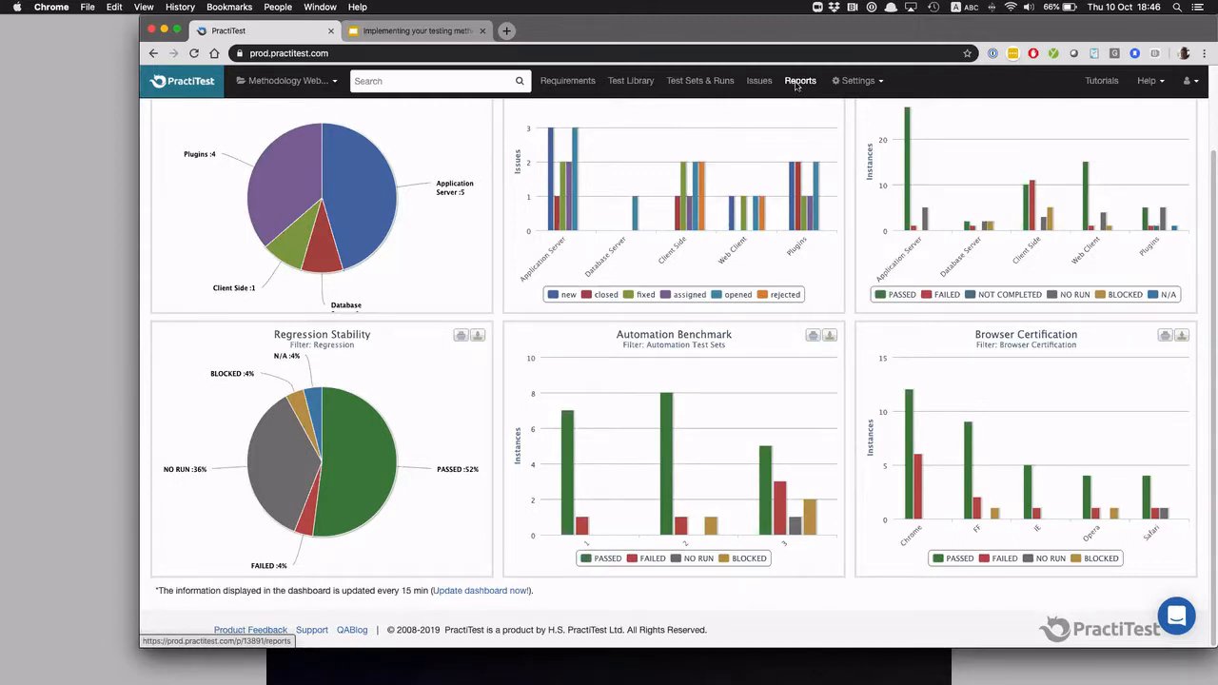
Review the bug, new functionality, regression, automation and browser certification charts together on the "Current Version - V 3" dashboard
scroll(766, 255, "up", 3)
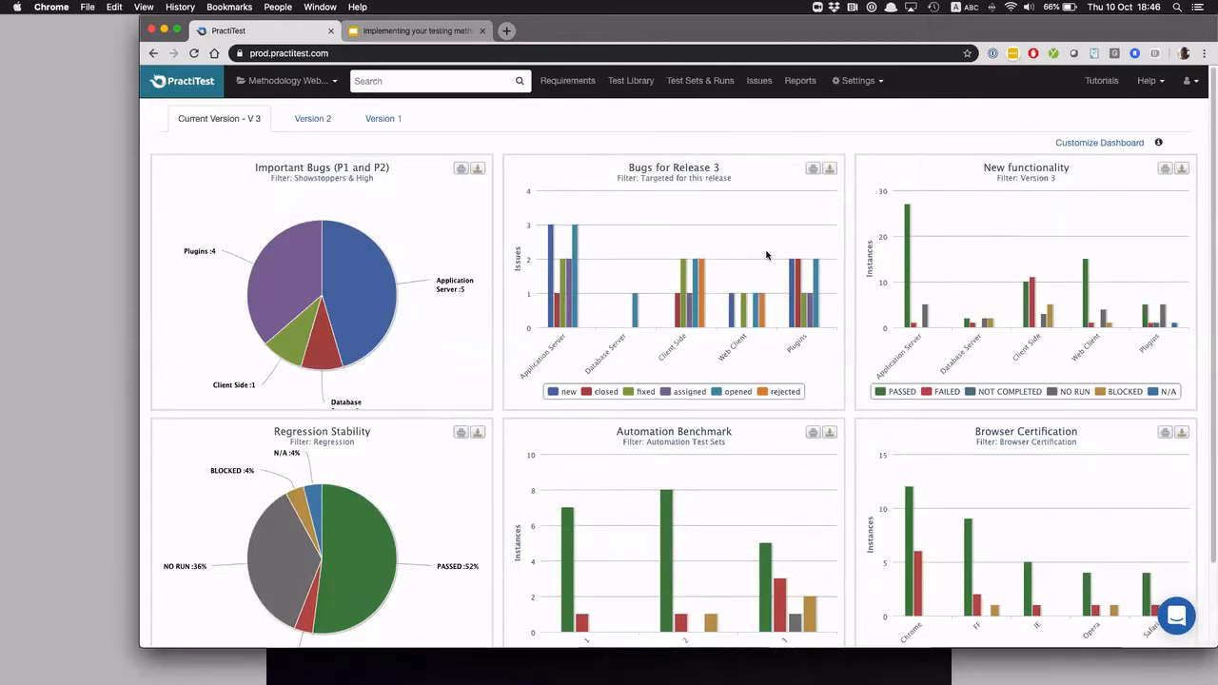
scroll(766, 254, "down", 2)
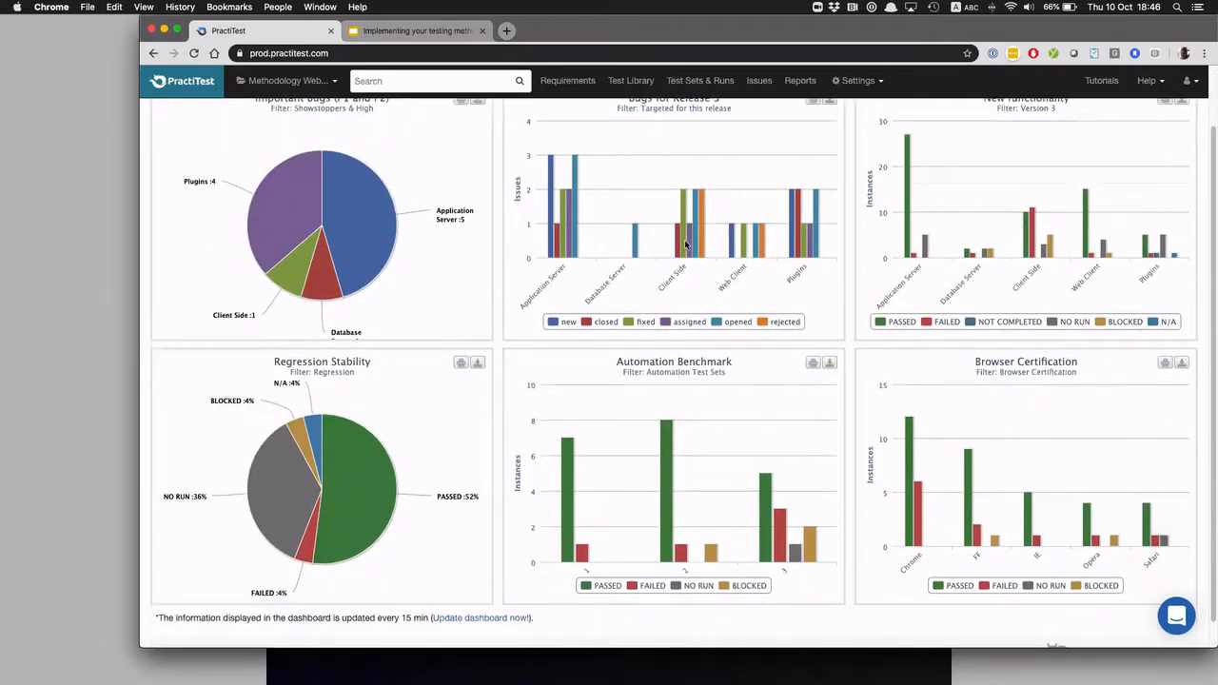
scroll(531, 248, "up", 2)
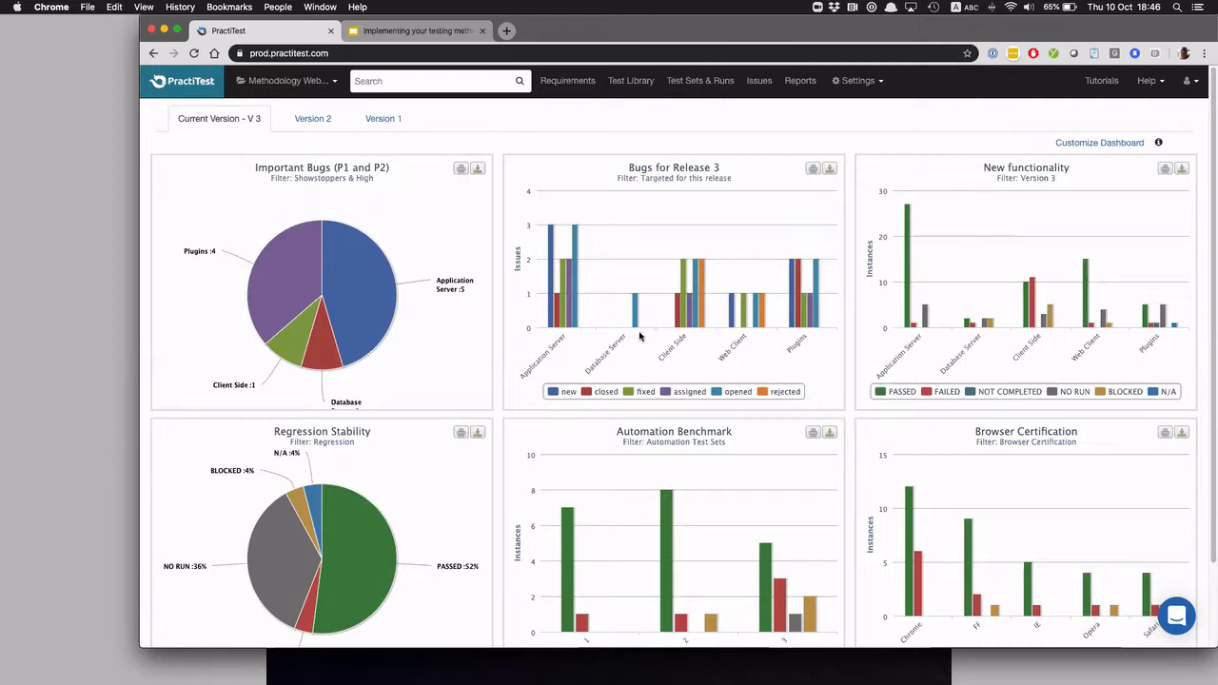
scroll(639, 339, "down", 2)
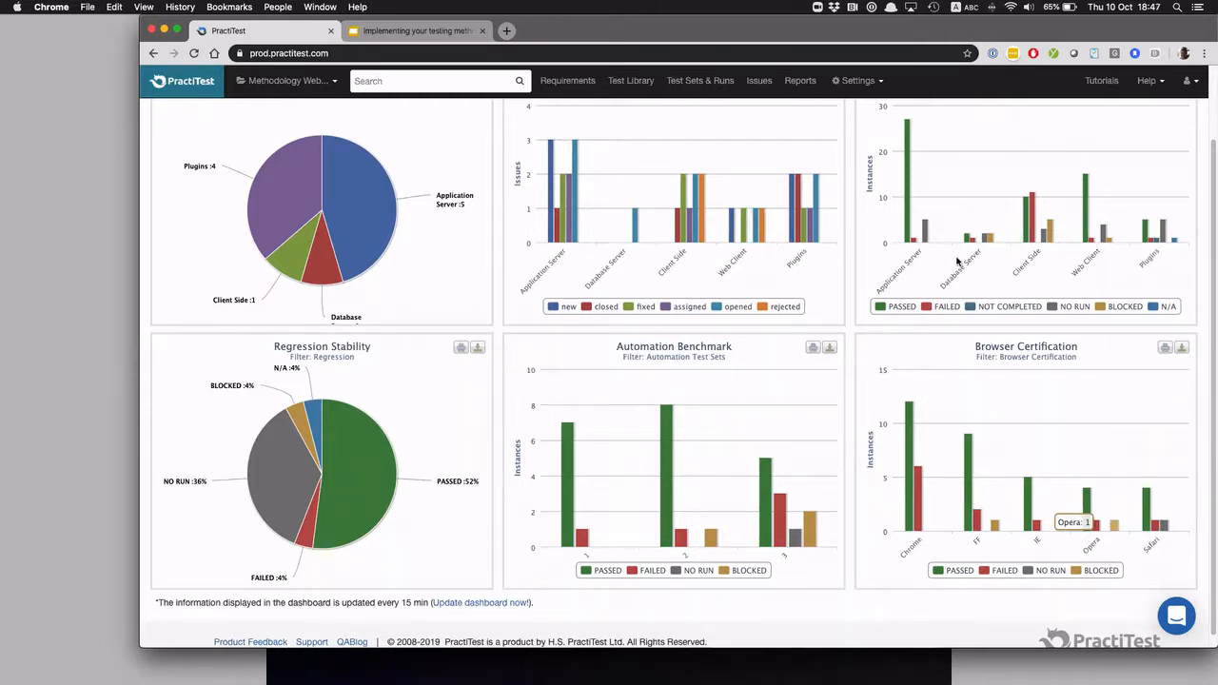
Download the Browser Certification report from the Report Center, open it in Excel and enlarge the window to show the whole table
left_click(807, 86)
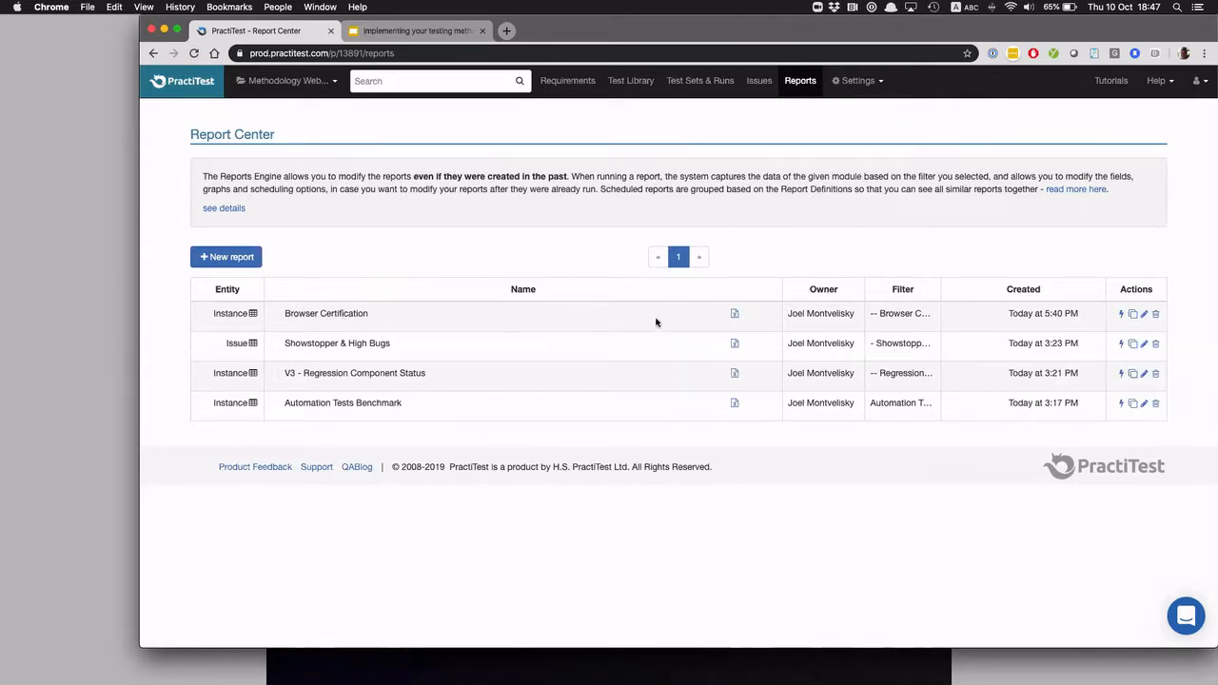
left_click(737, 317)
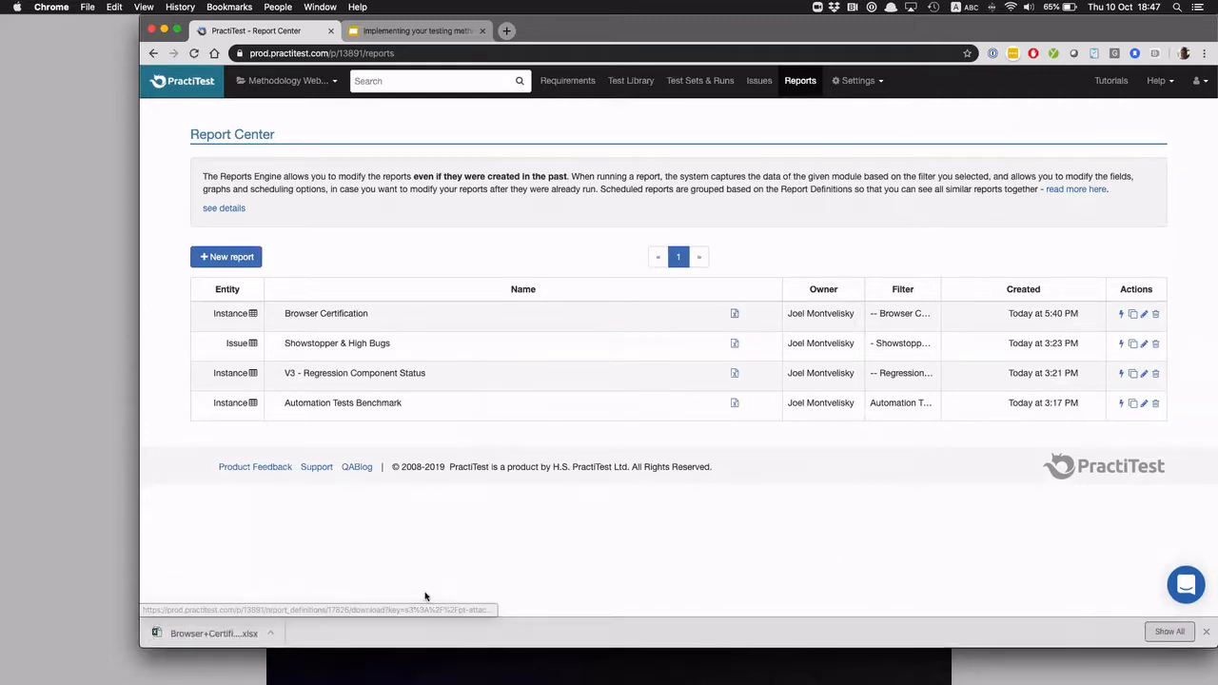
left_click(227, 640)
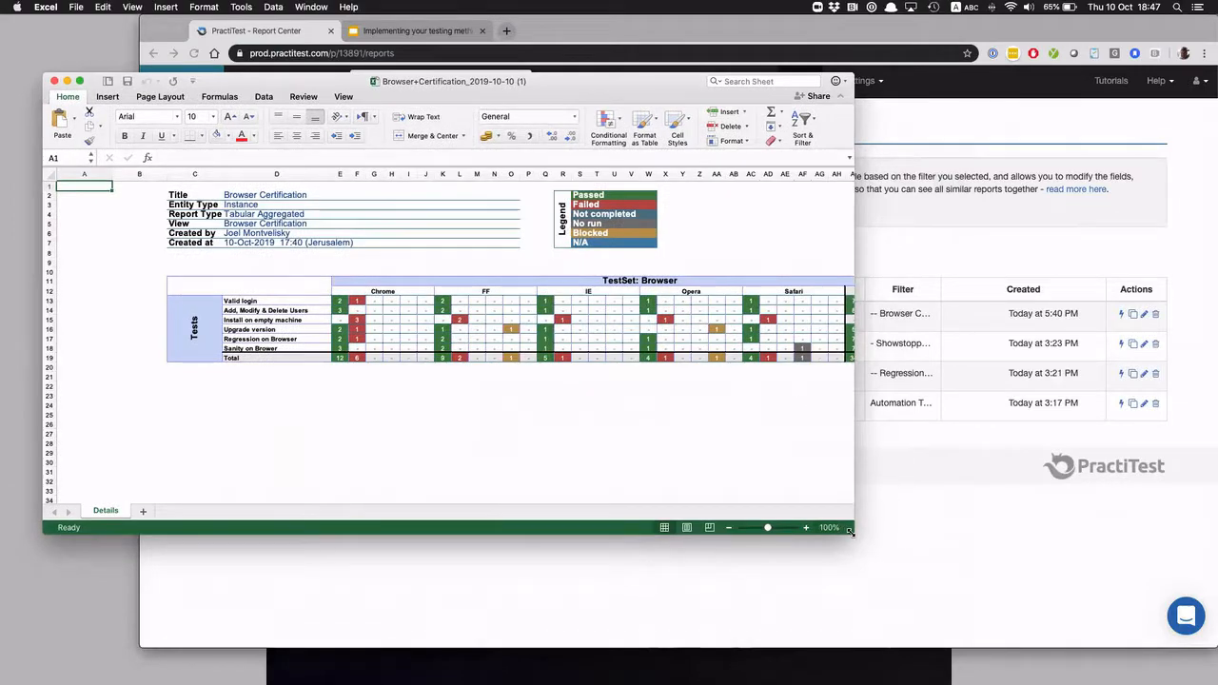
left_click_drag(1154, 581, 1156, 583)
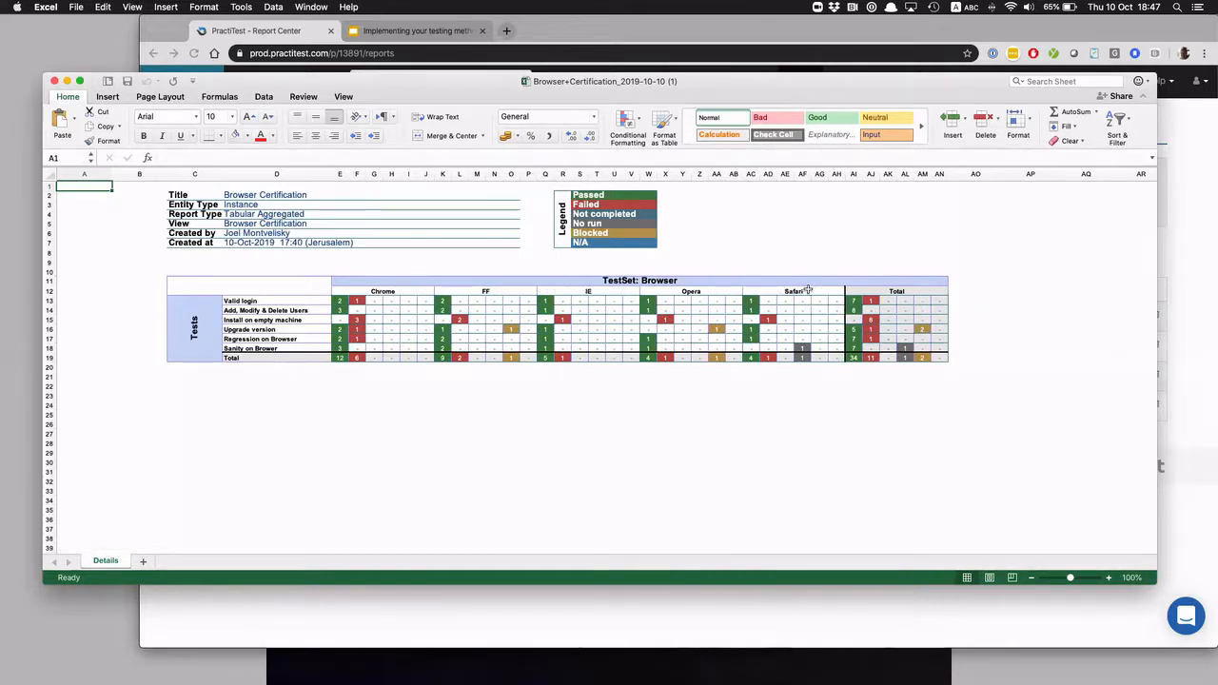
Highlight the test names in the Excel report and switch to PractiTest to compare them with the dashboard's Browser Certification chart
left_click_drag(261, 301, 263, 339)
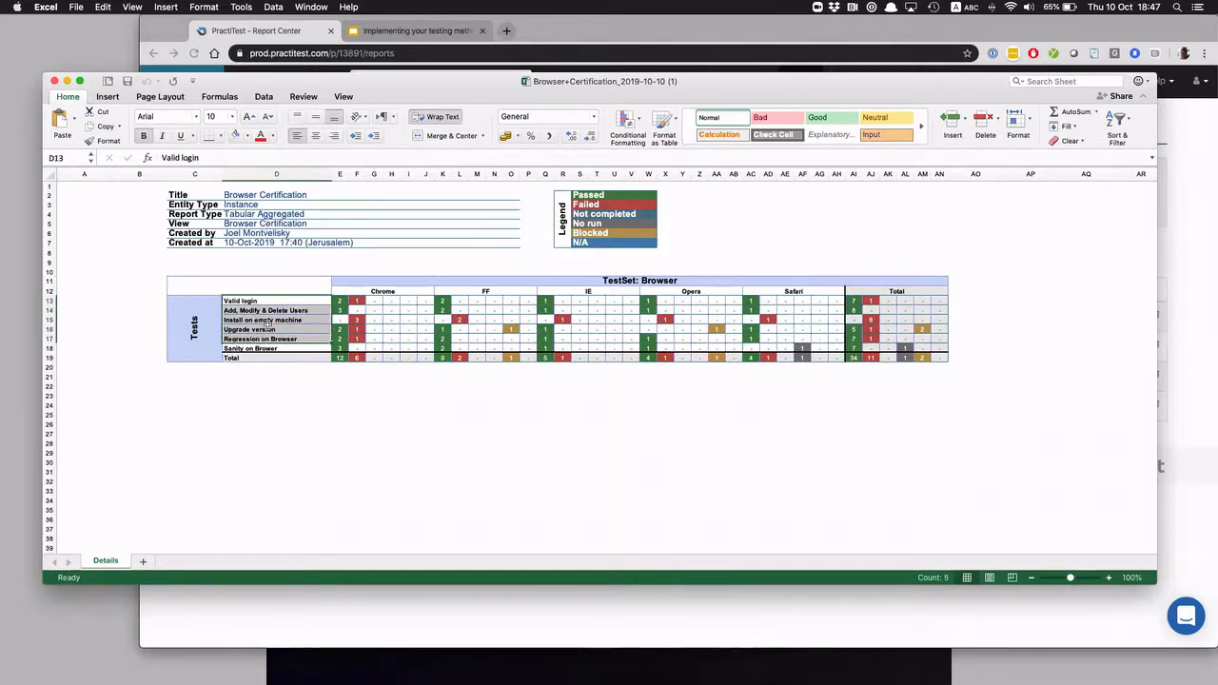
left_click(288, 415)
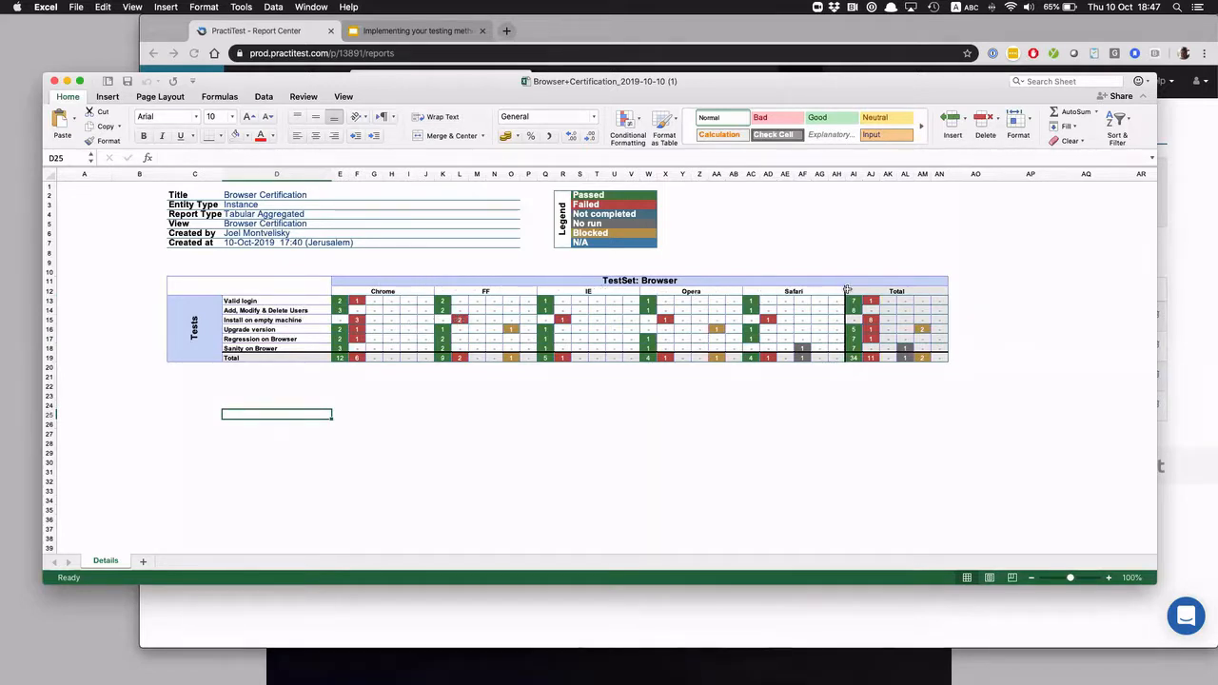
left_click(272, 30)
left_click(188, 84)
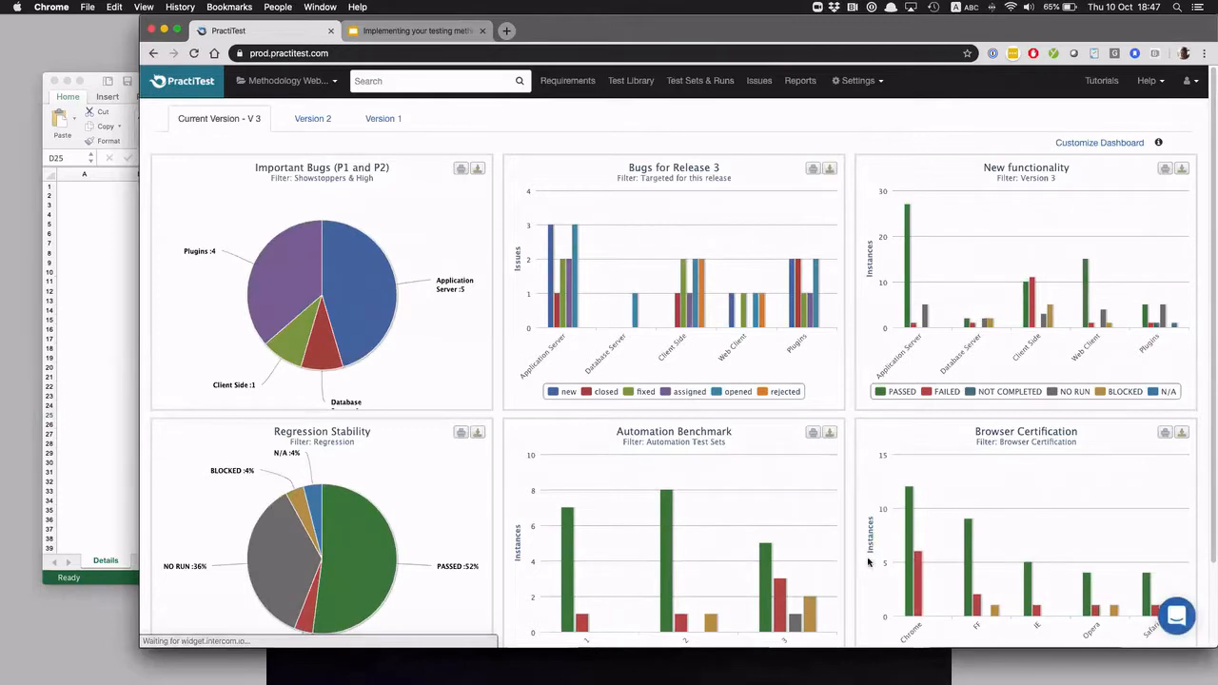
scroll(874, 529, "down", 2)
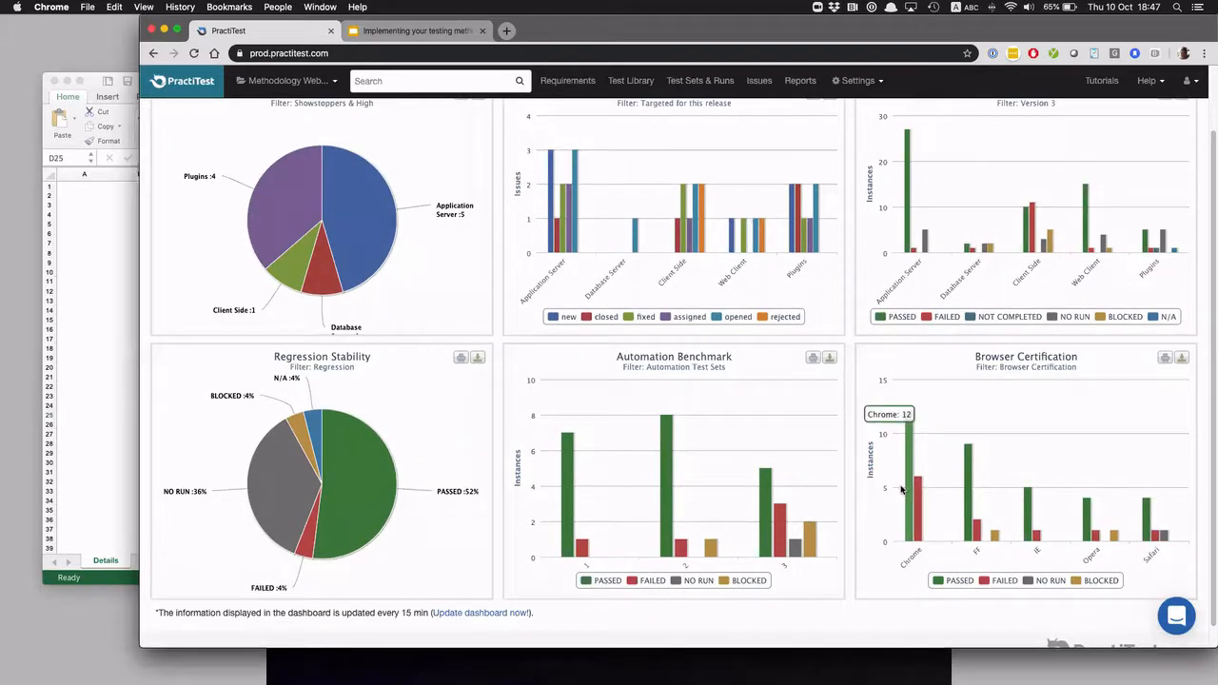
Switch to Excel and examine the Chrome results and the Install on empty machine, Upgrade version, Regression on Browser and Valid login tests
left_click(74, 354)
left_click_drag(337, 292, 398, 355)
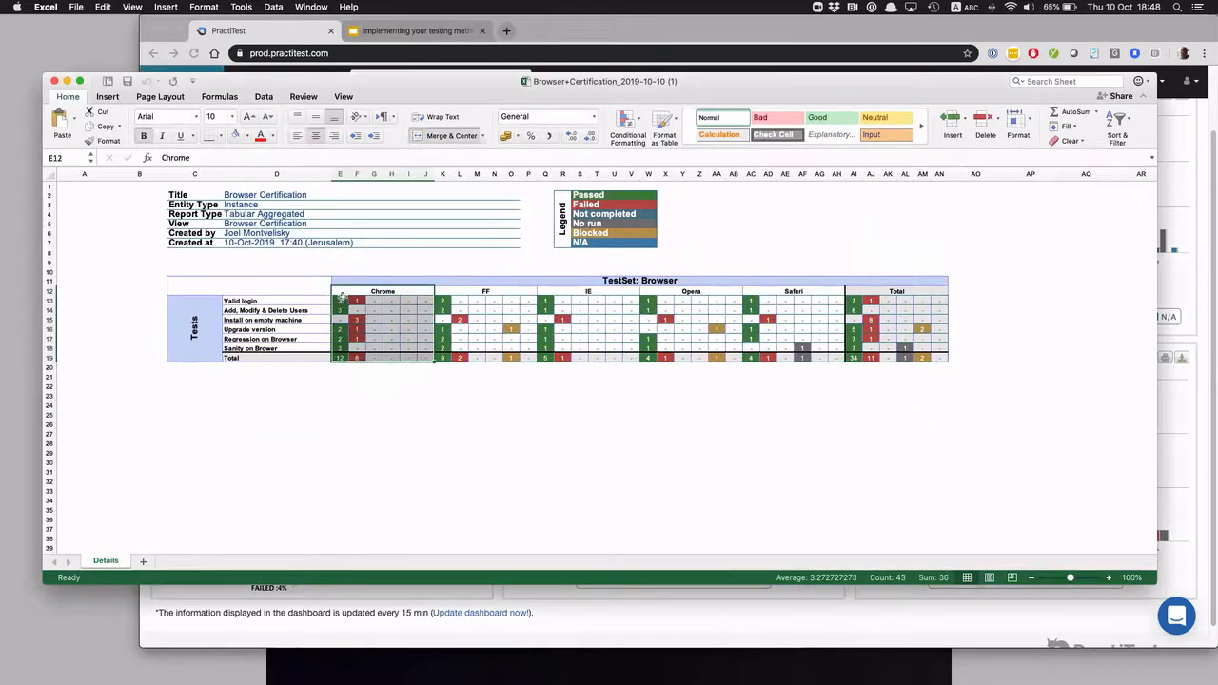
left_click(287, 321)
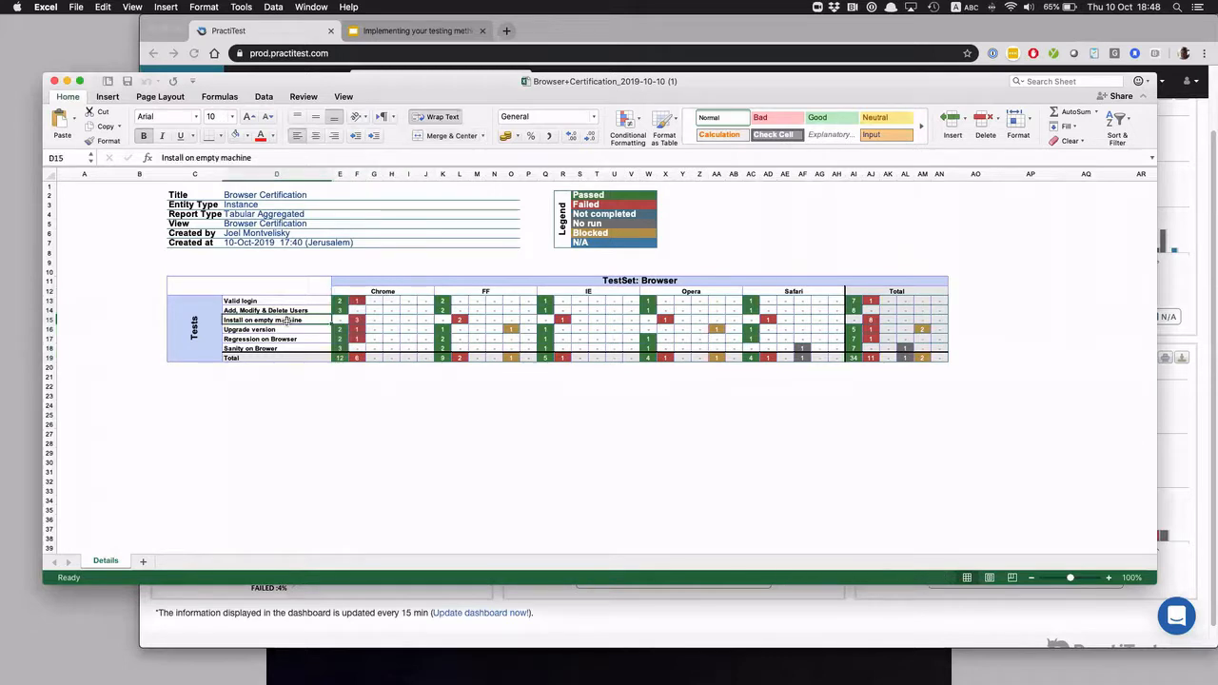
left_click(50, 320)
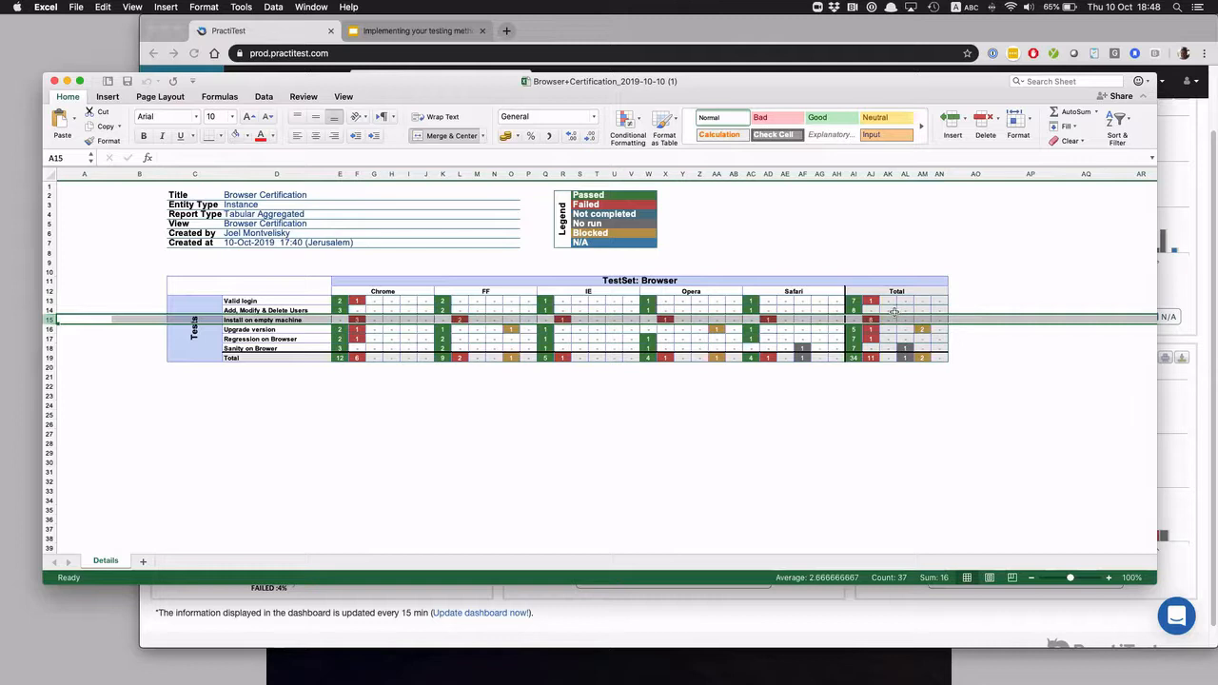
left_click(282, 330)
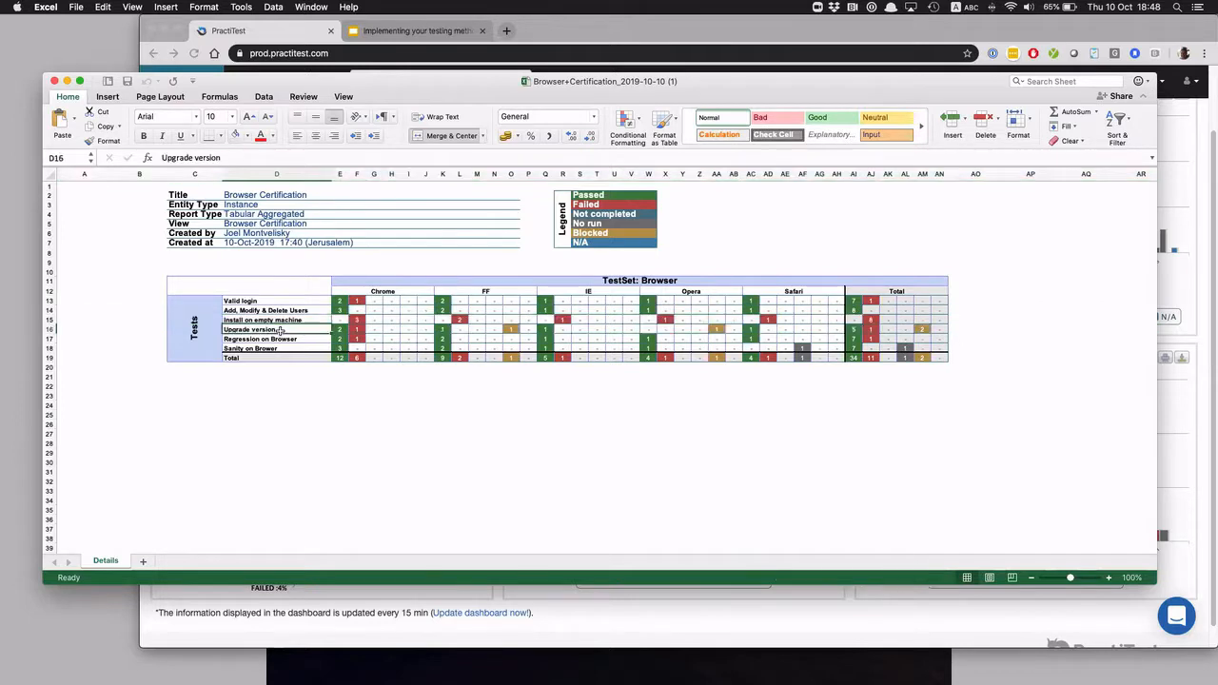
left_click(286, 340)
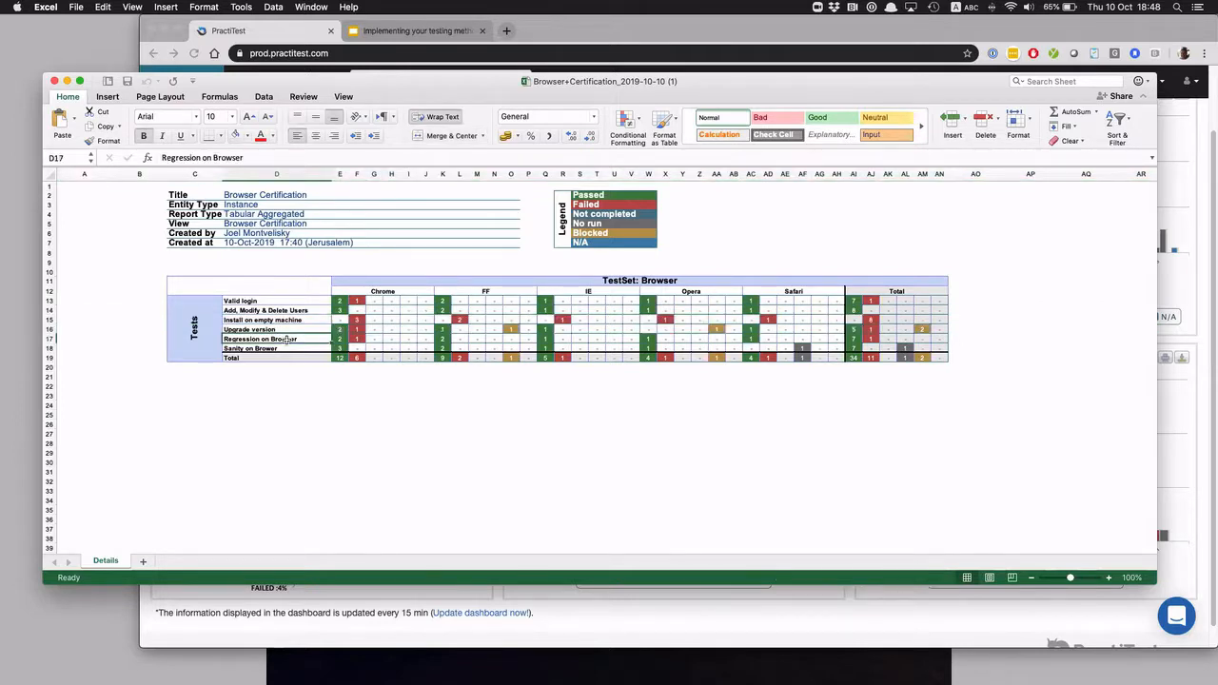
left_click(281, 302)
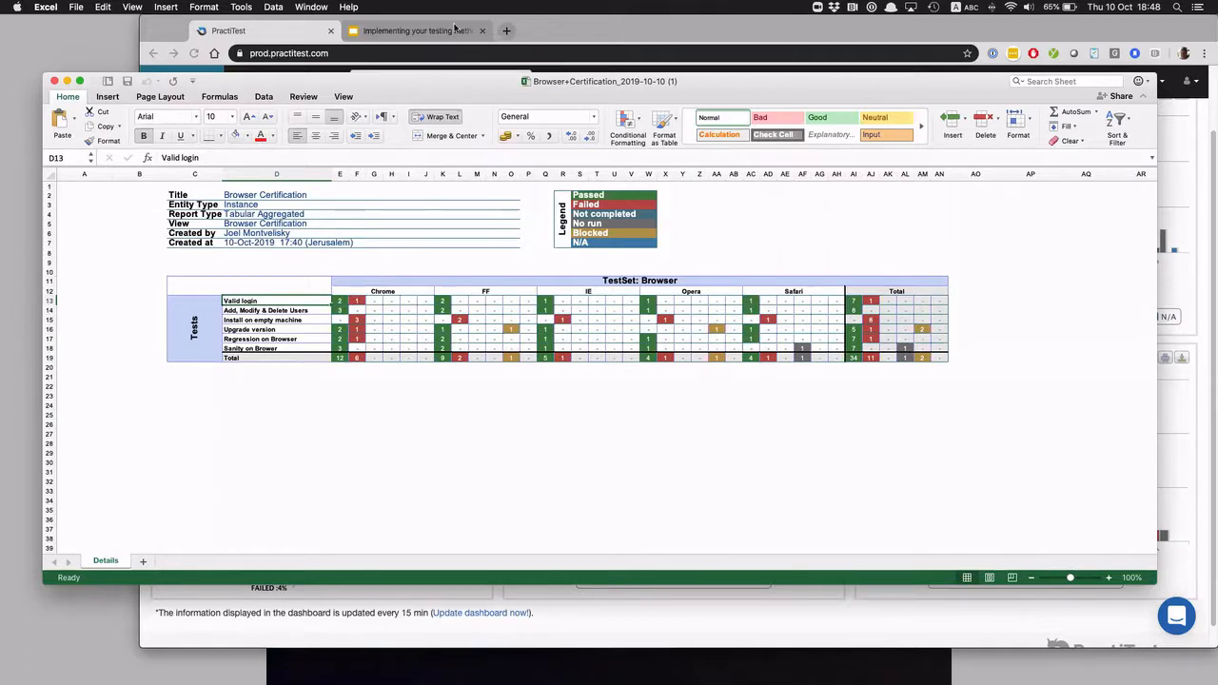
Compare PractiTest's Version 3 Browser Certification test sets with the Upgrade version results from FF to Opera in the Excel report
left_click(286, 41)
left_click(700, 81)
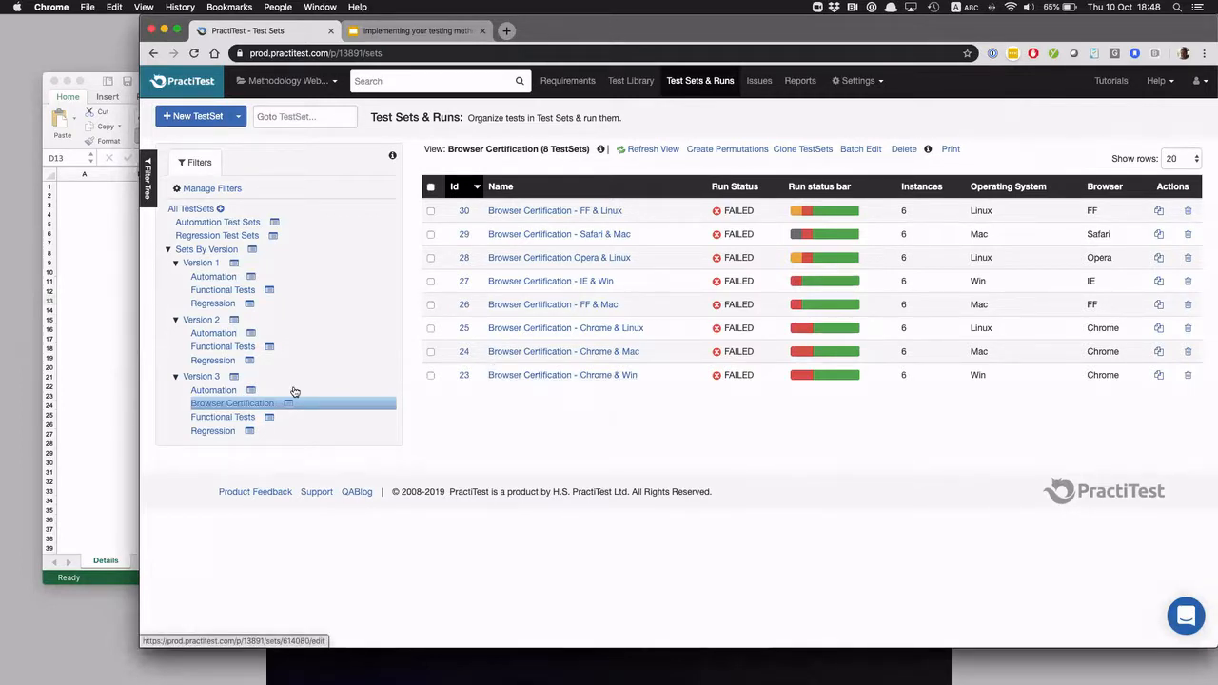
left_click(114, 394)
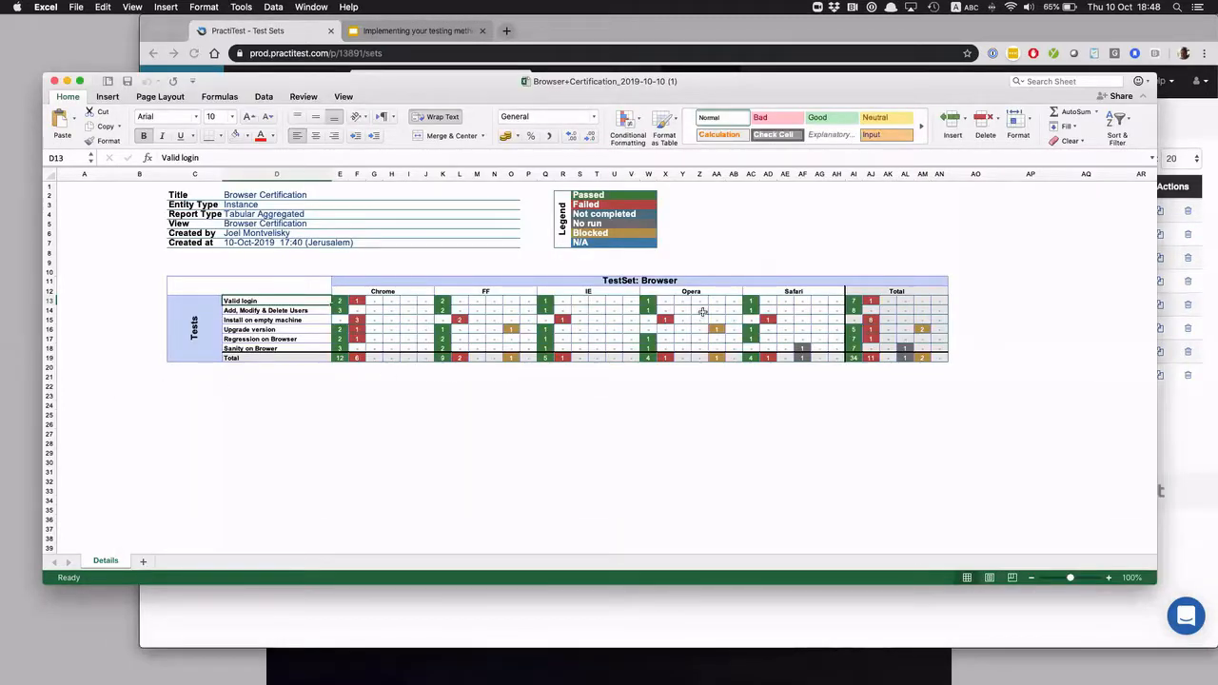
left_click_drag(509, 340, 741, 329)
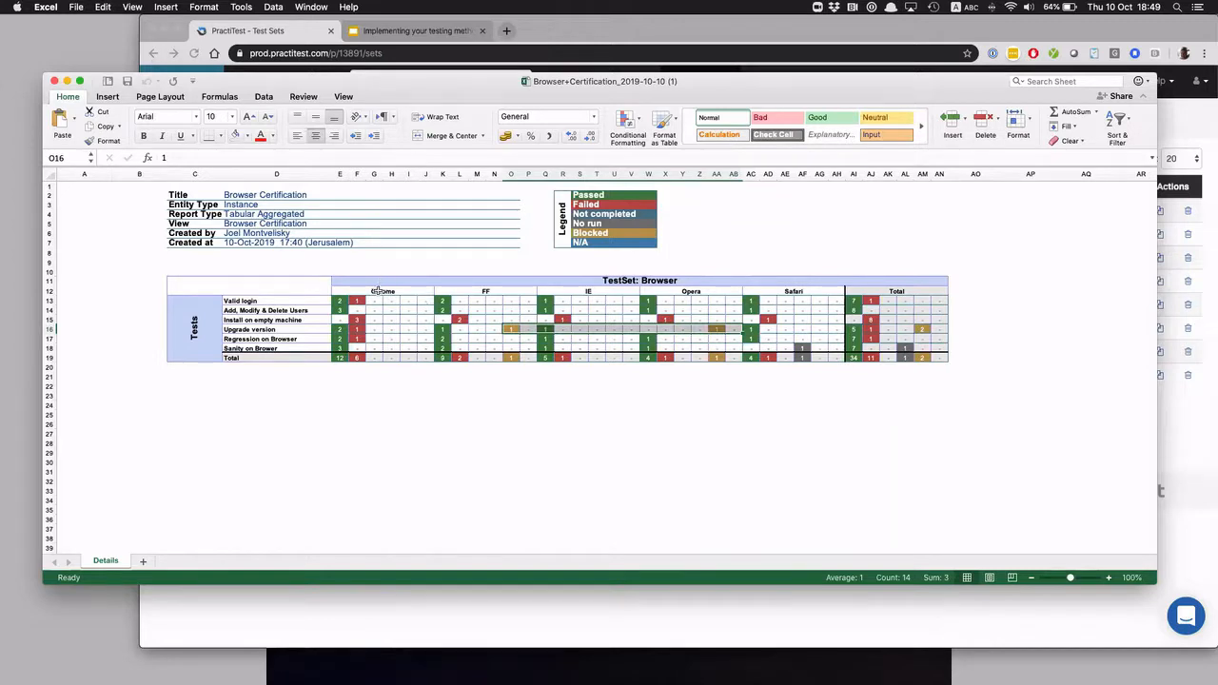
left_click(486, 630)
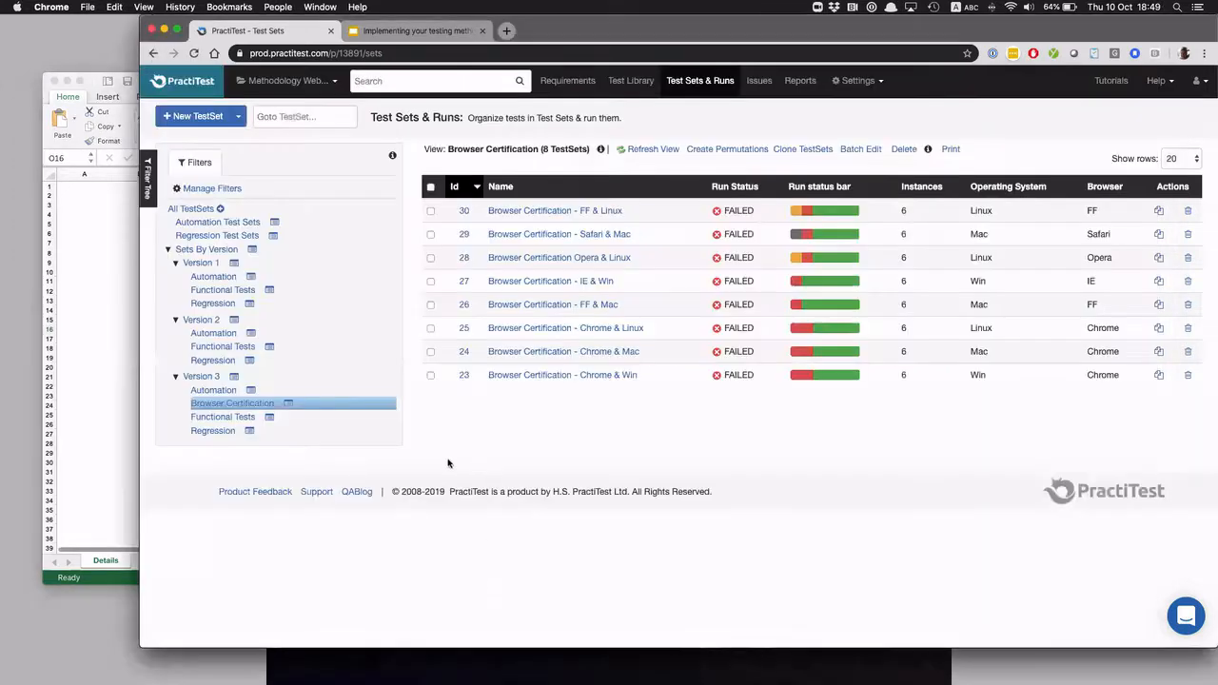
Start a new report in the Report Center with Instance as the entity and Tabular Aggregated as the report type
left_click(811, 82)
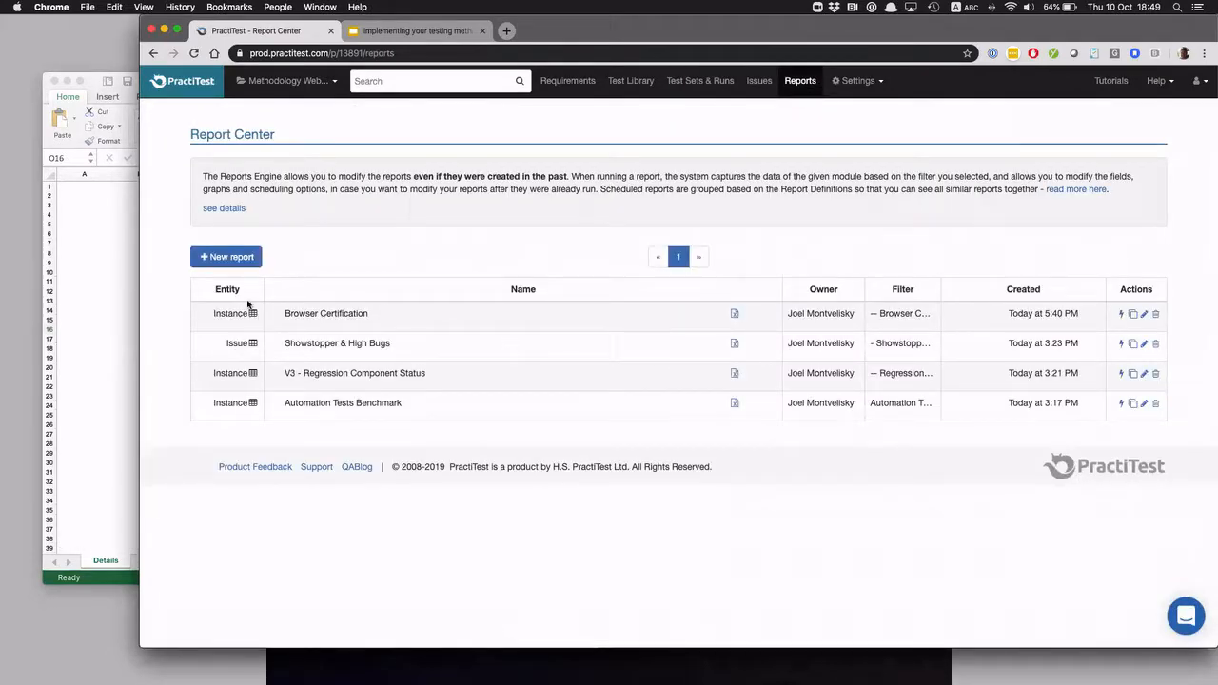
left_click(224, 257)
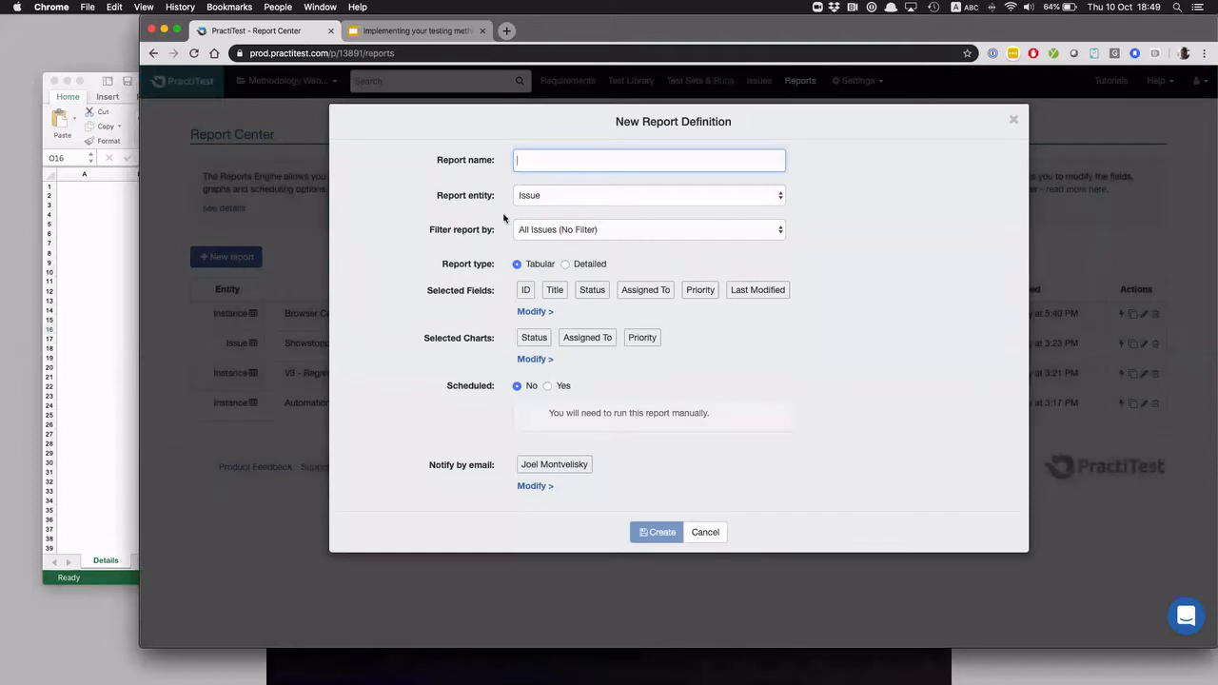
left_click(564, 201)
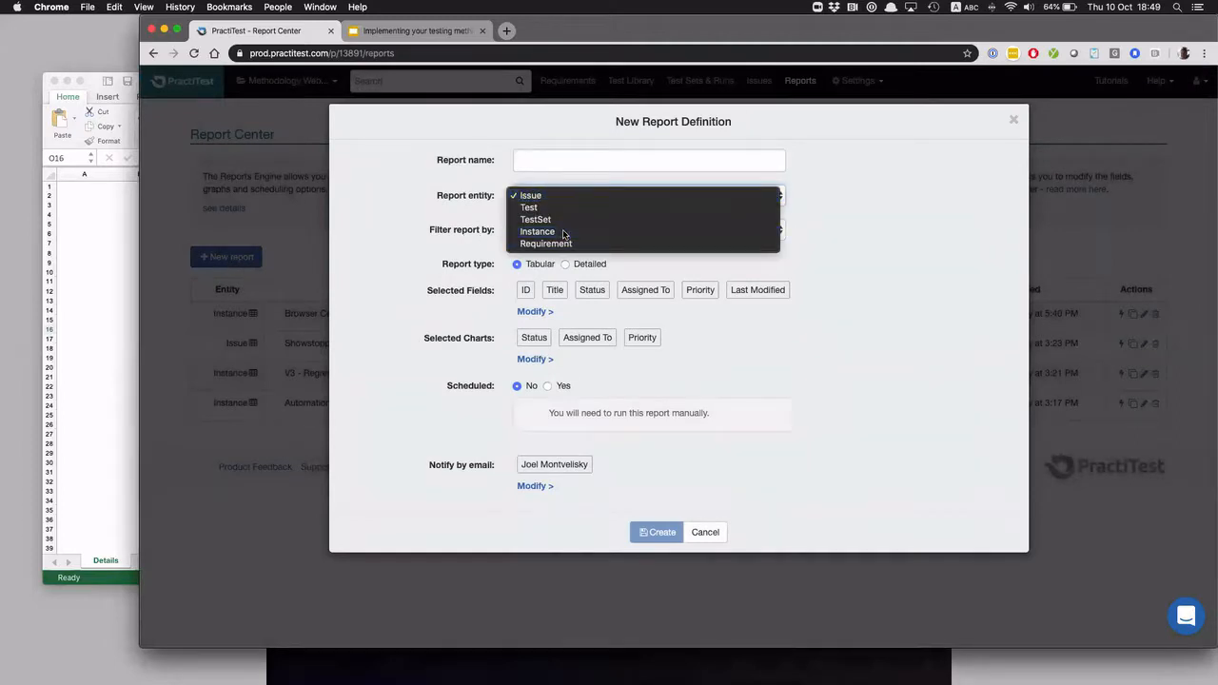
left_click(564, 233)
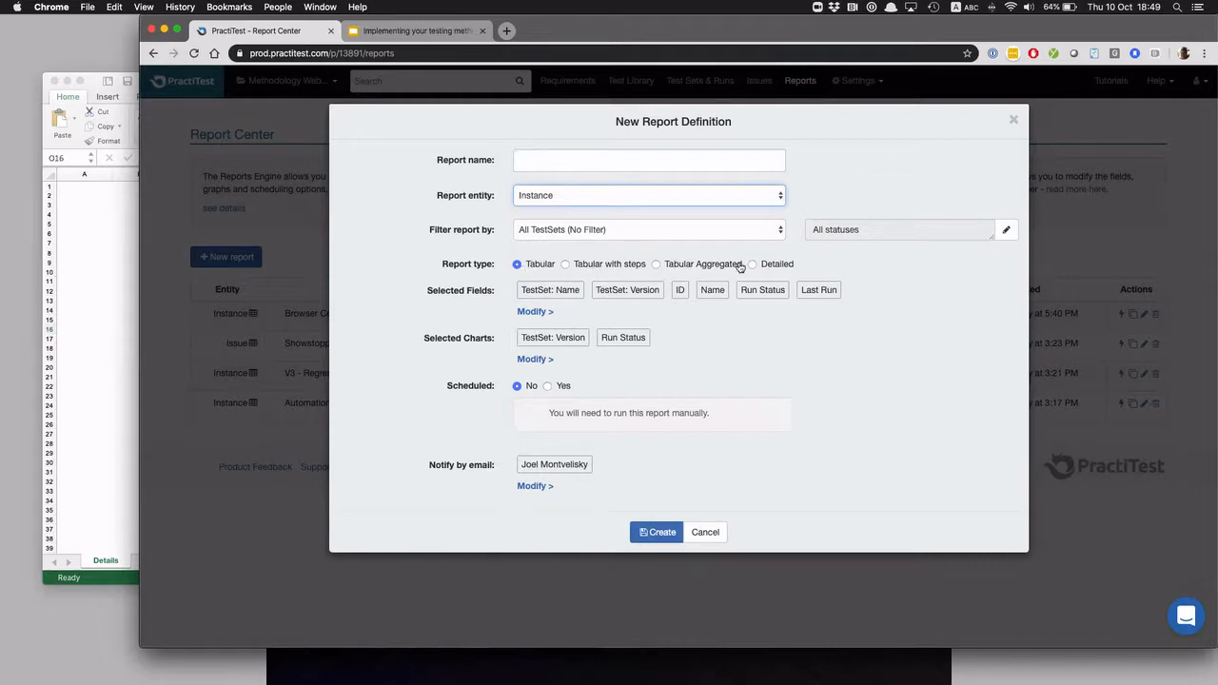
left_click(615, 266)
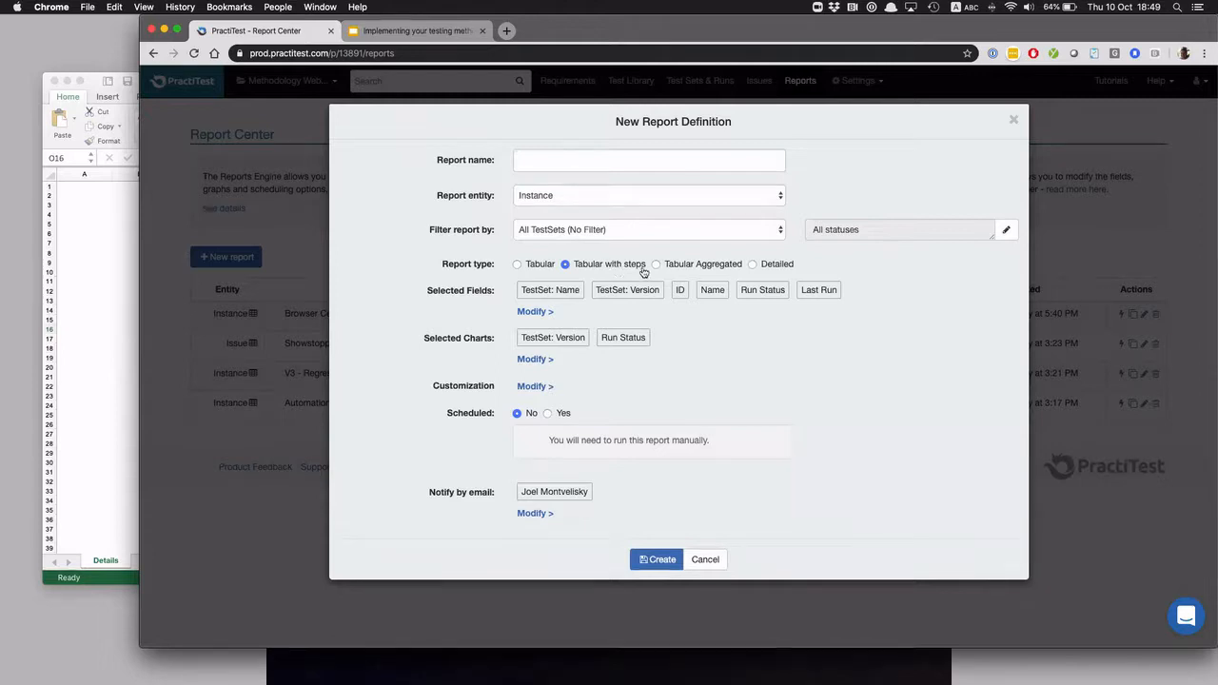
left_click(705, 266)
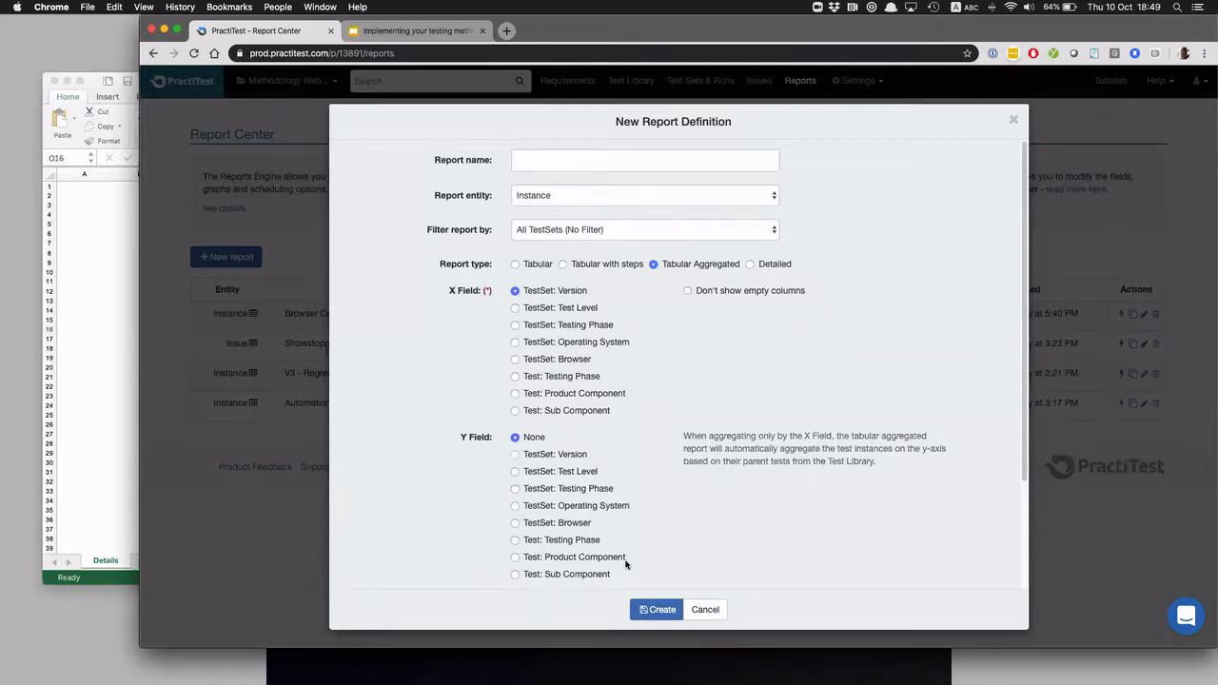
Check the layout of the Excel report and set the new report's X Field to TestSet: Browser
left_click(84, 383)
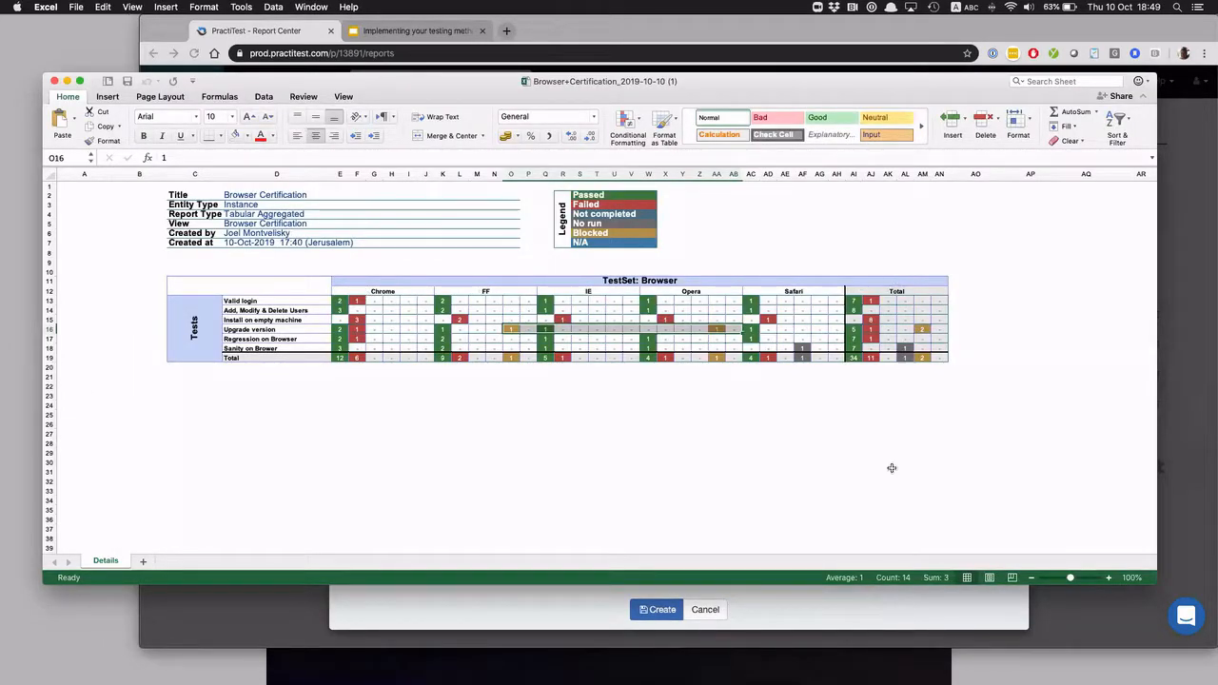
left_click(878, 616)
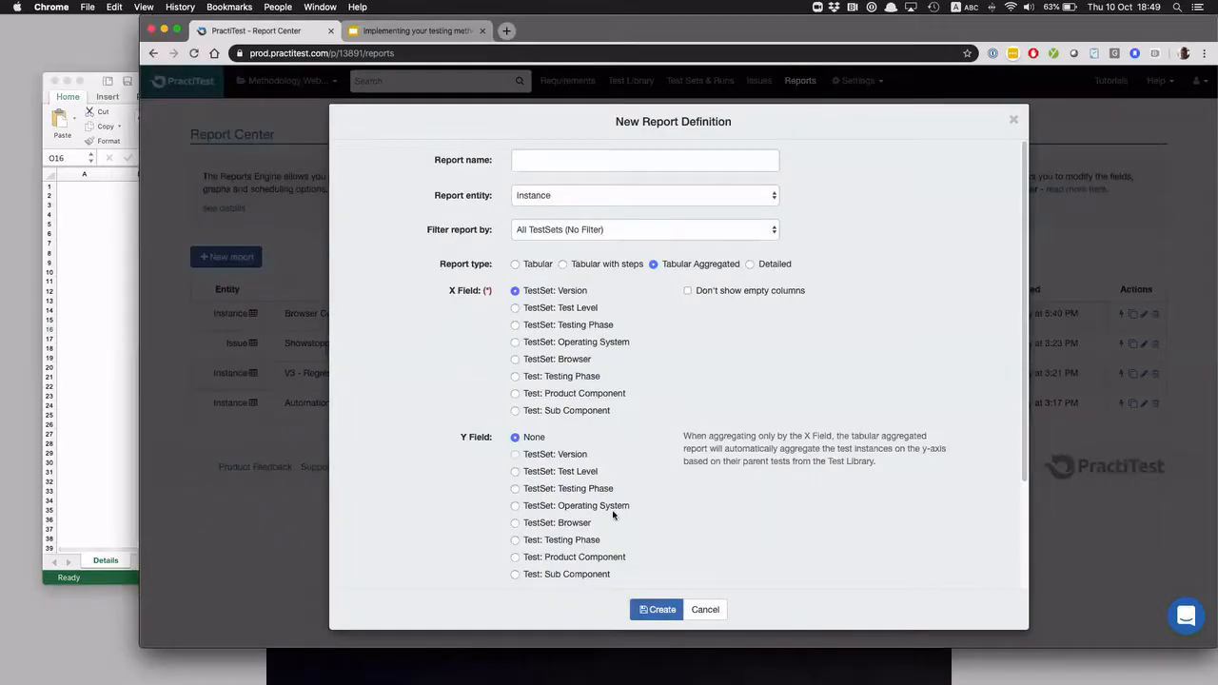
left_click(515, 360)
left_click(515, 394)
left_click(515, 359)
Review the Excel report's rows once more and set the new report's Y Field to TestSet: Operating System
left_click(102, 430)
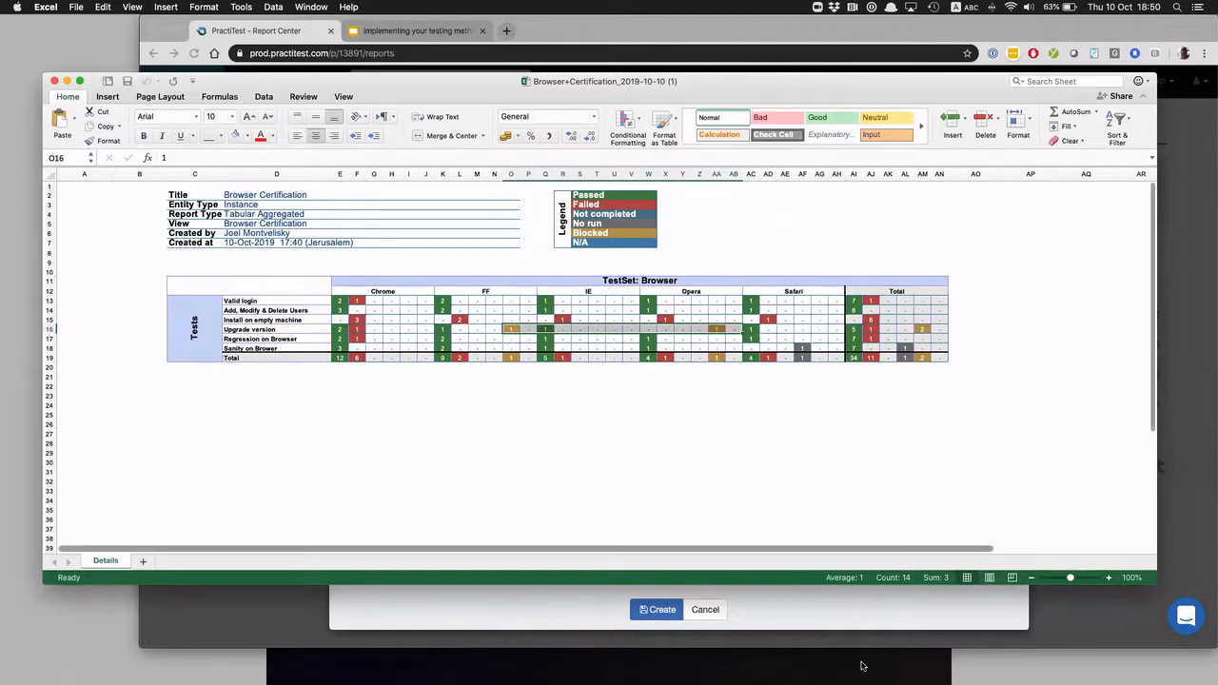
left_click(838, 619)
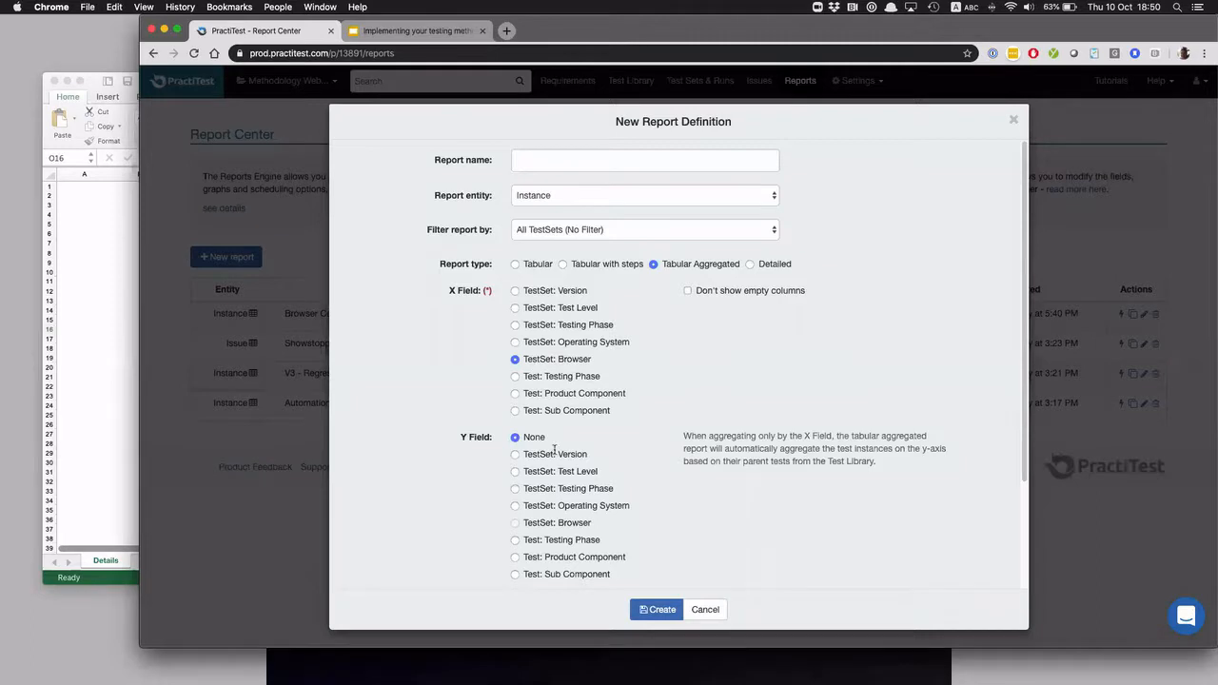
left_click(515, 506)
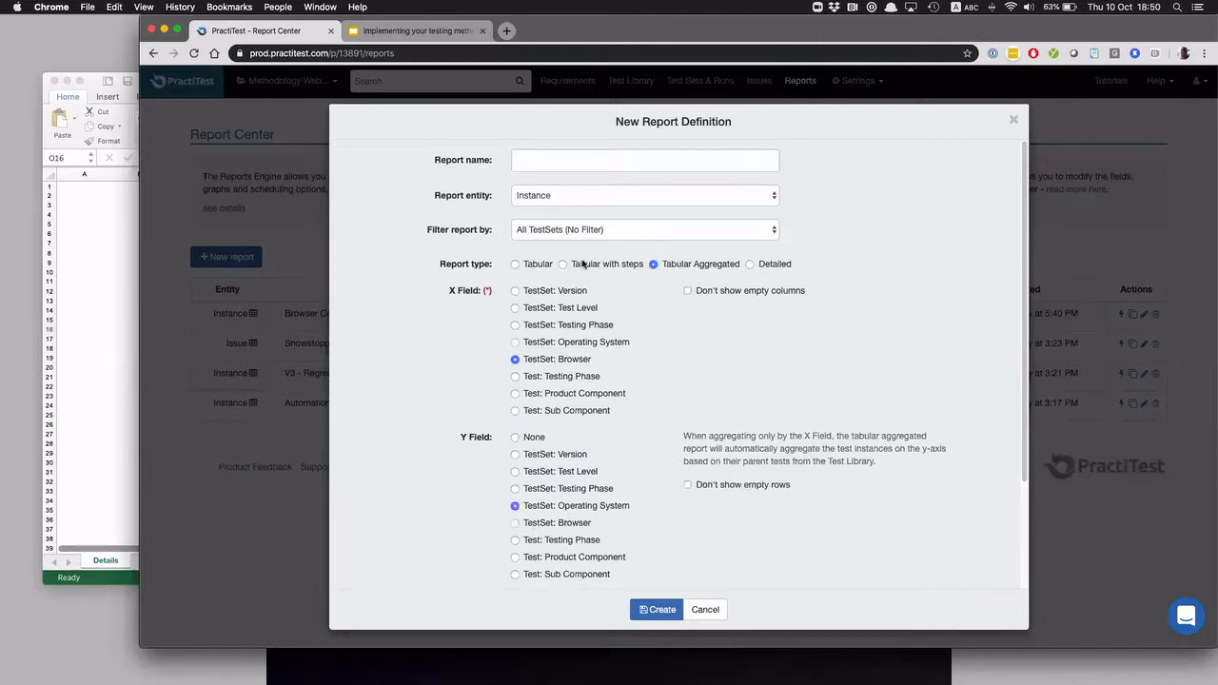
Name the report "OS & Browser", filter it by Version 3's Browser Certification test sets and create it
left_click(590, 158)
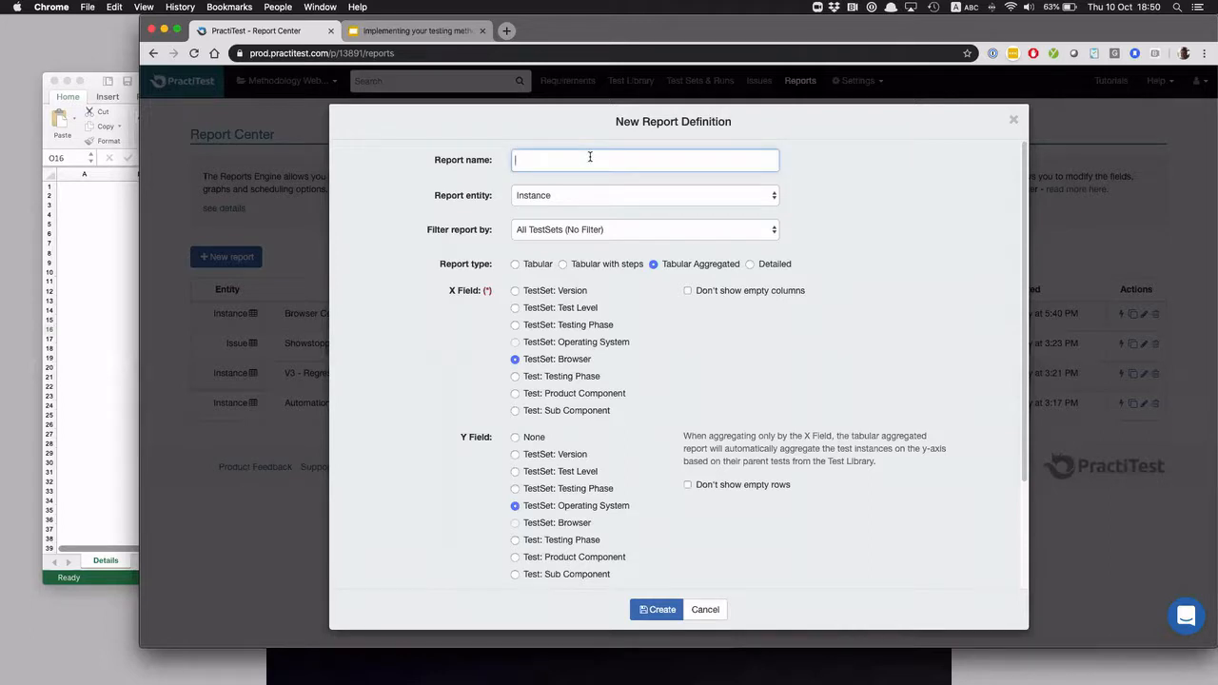
type("OS & Browser")
left_click(550, 232)
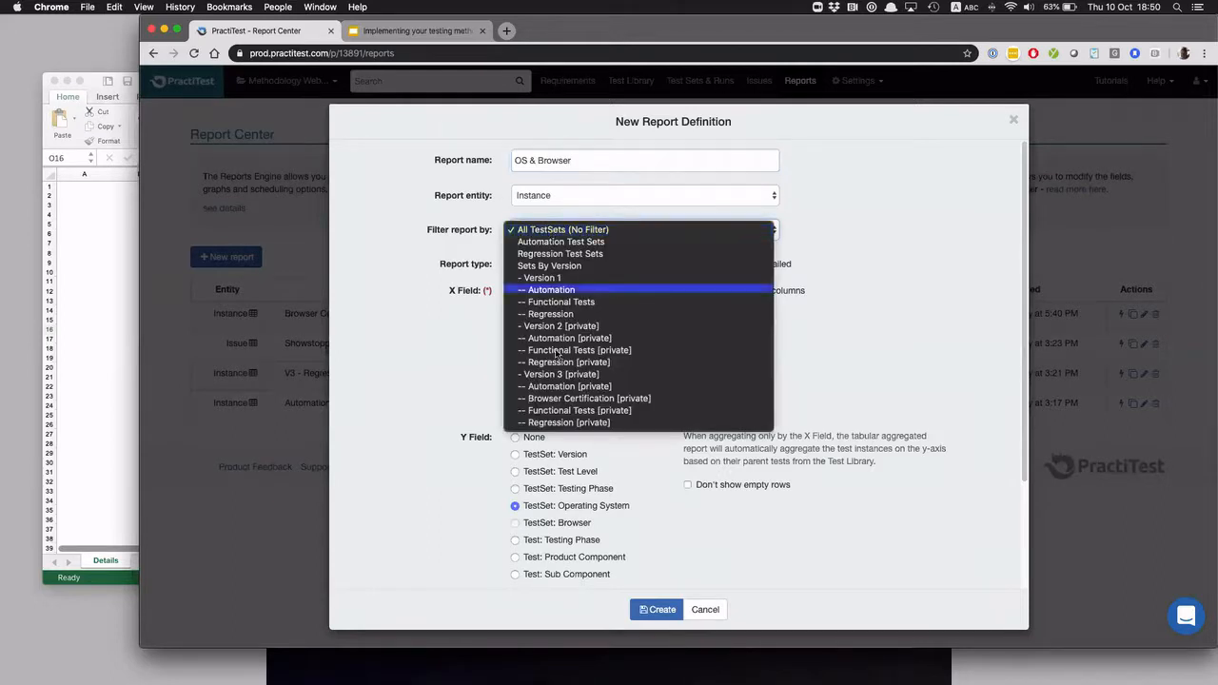
left_click(578, 400)
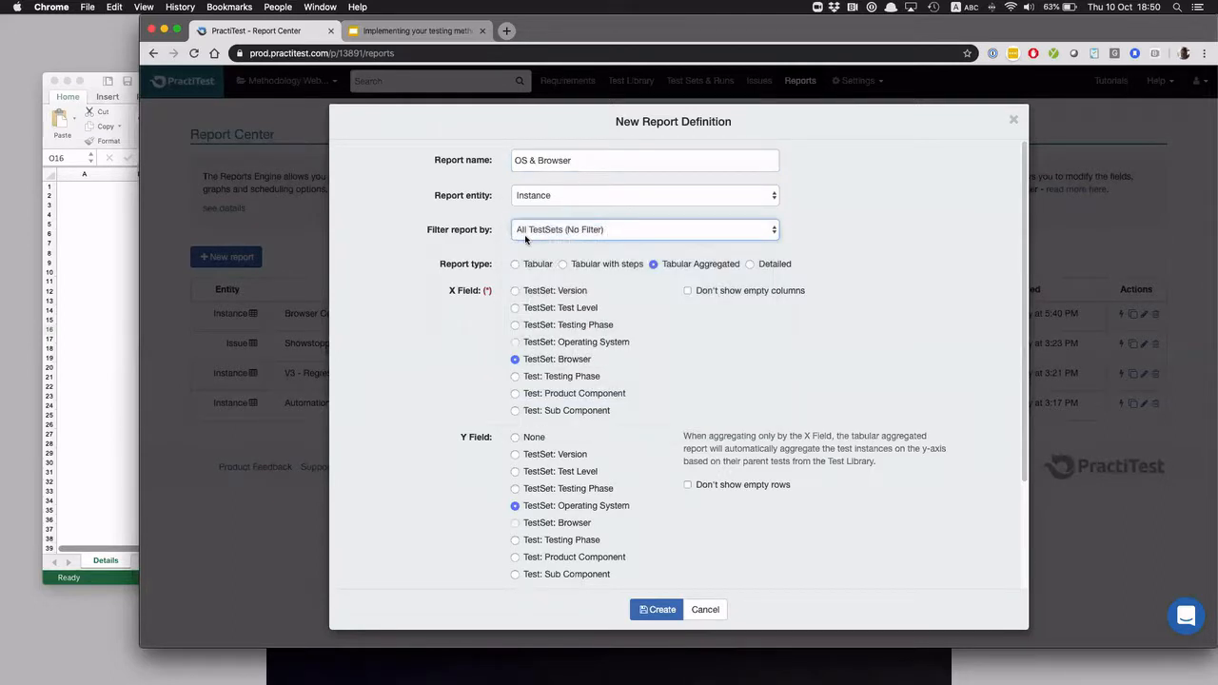
scroll(661, 431, "down", 3)
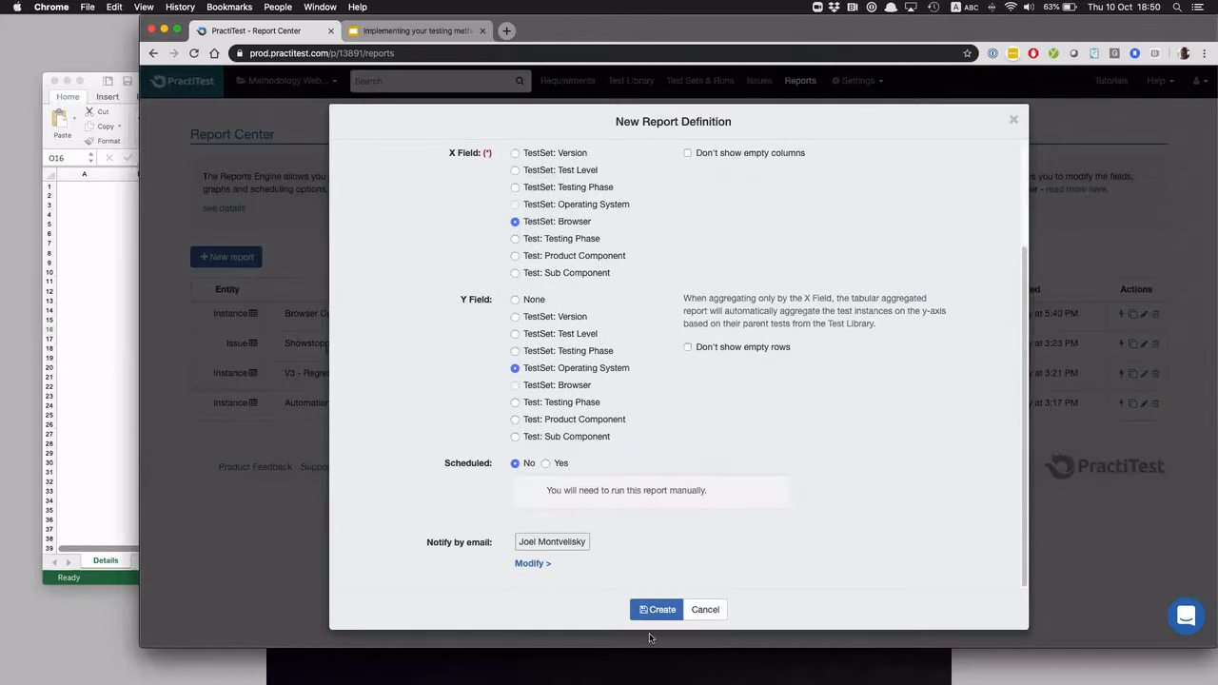
left_click(658, 611)
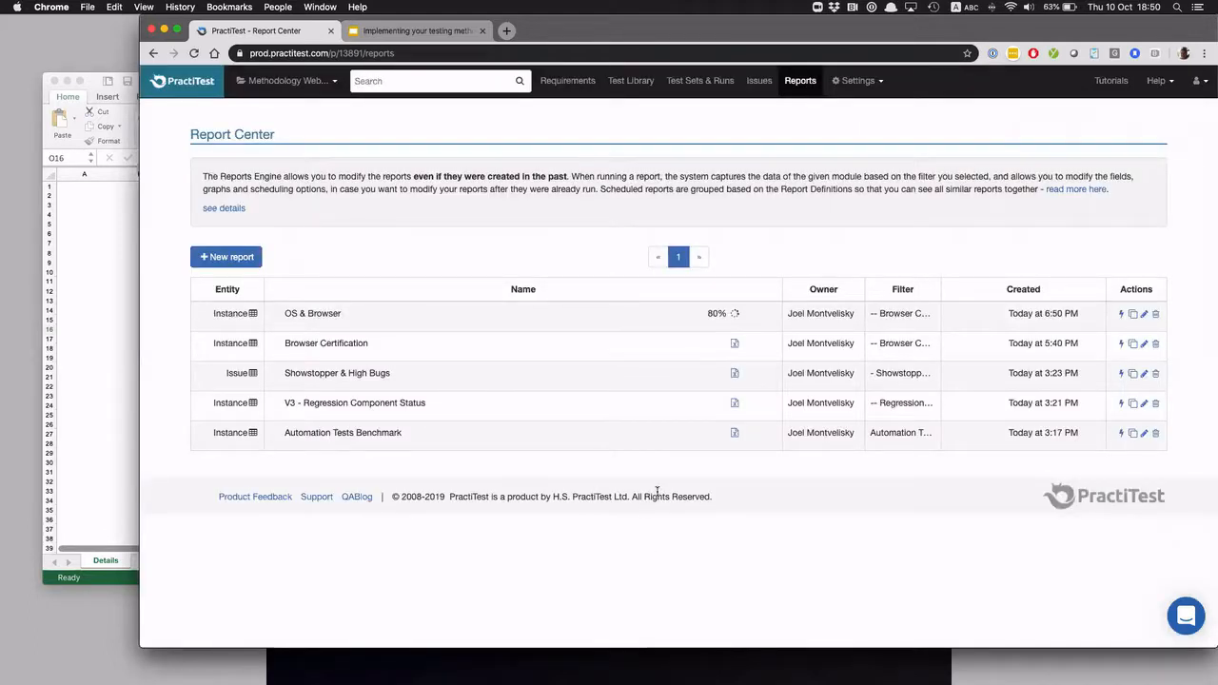
Clone the "OS & Browser" report as "Clone of OS & Browser" with empty columns and empty rows hidden
left_click(1133, 316)
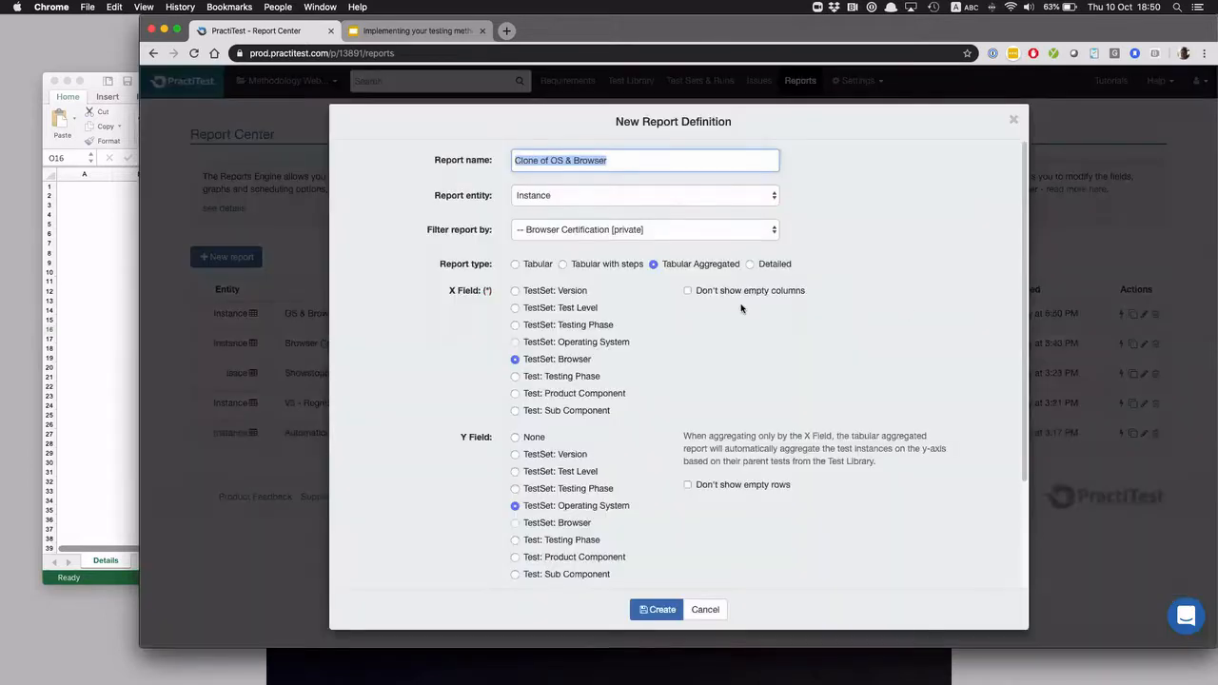
left_click(688, 291)
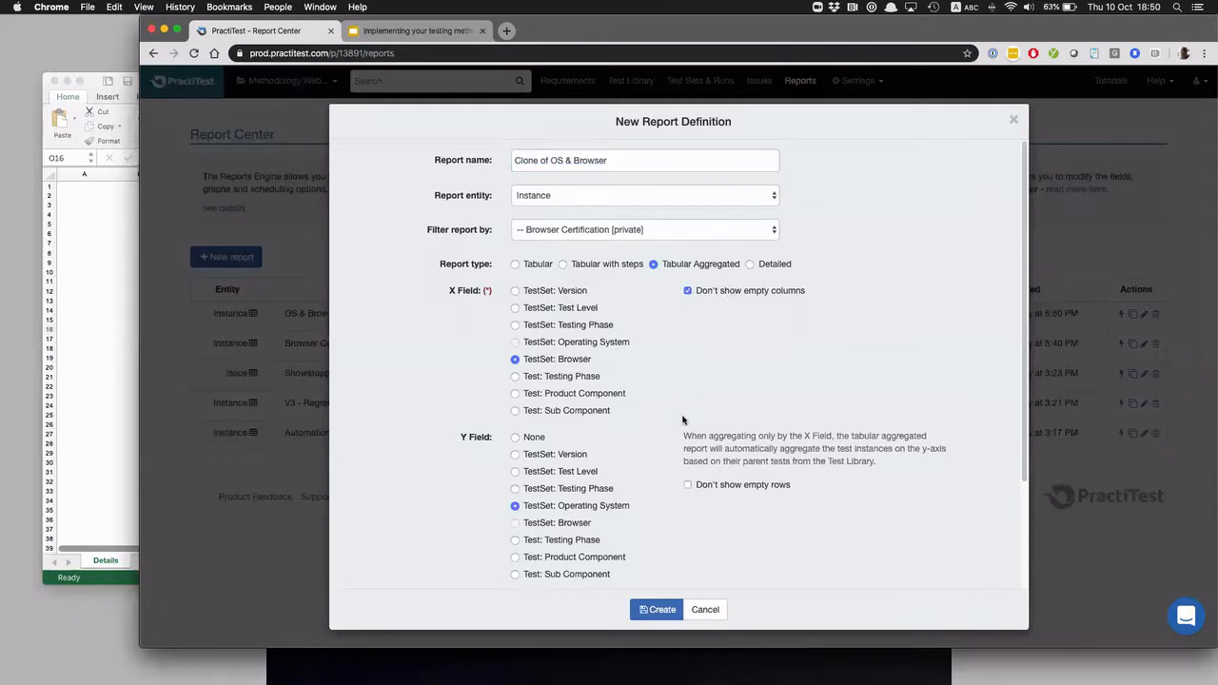
scroll(684, 421, "down", 3)
left_click(688, 354)
left_click(661, 610)
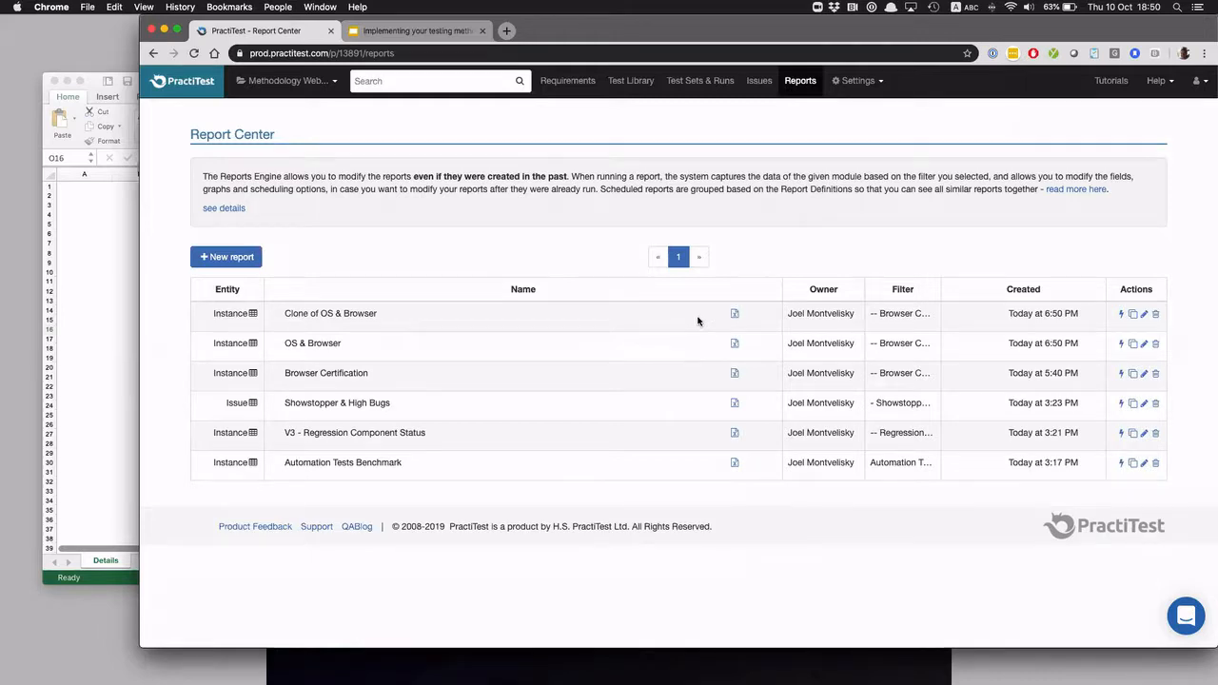
Download the "Clone of OS & Browser" report and open it in Excel
left_click(735, 313)
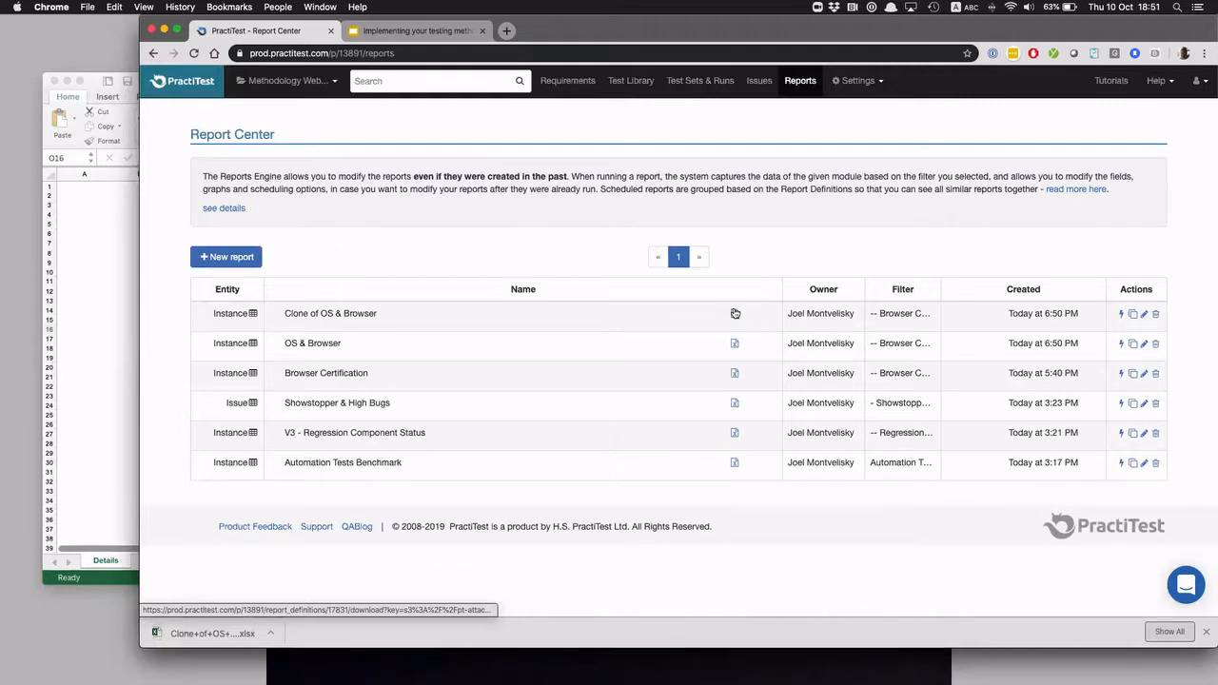
left_click(197, 637)
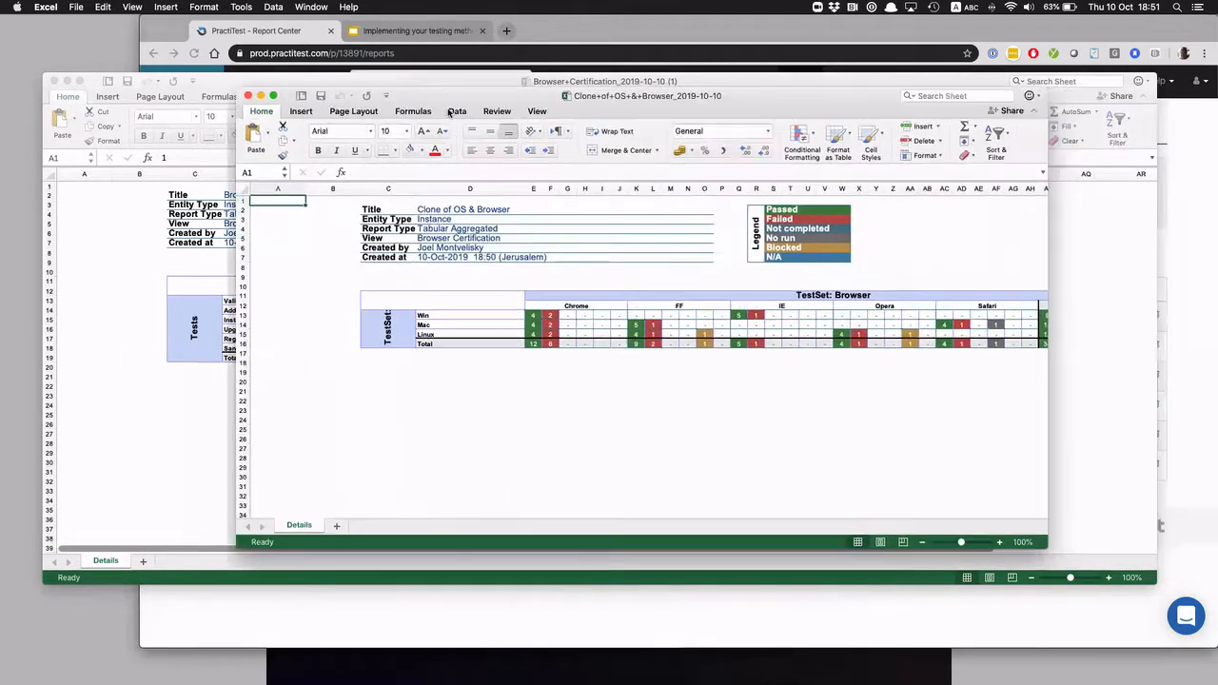
Enlarge the "Clone of OS & Browser" workbook window and examine the Chrome and FF results for each operating system
left_click_drag(899, 550, 1130, 606)
left_click(384, 319)
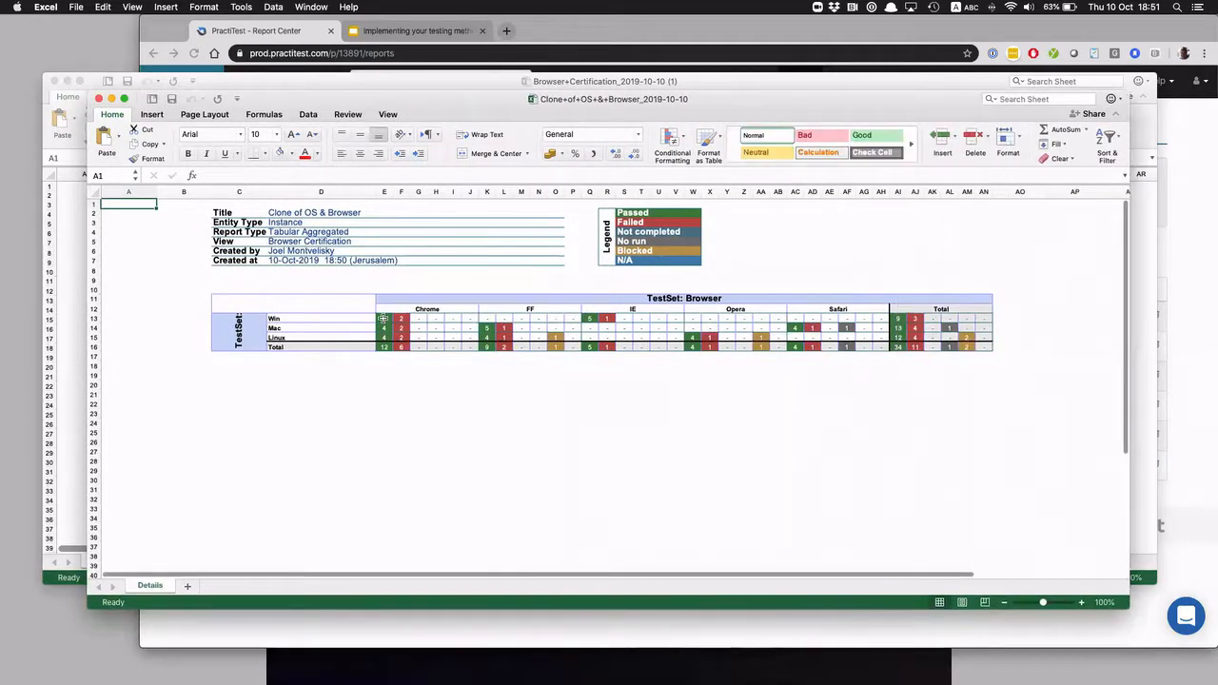
left_click_drag(428, 319, 470, 319)
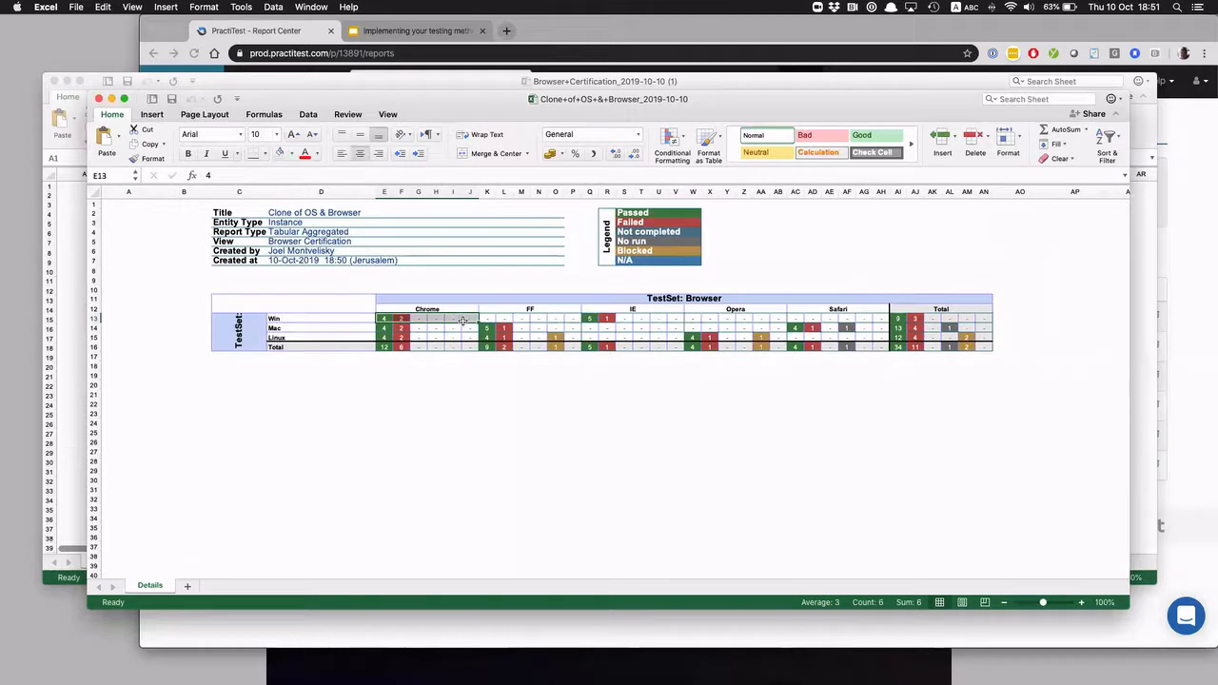
left_click_drag(393, 329, 470, 329)
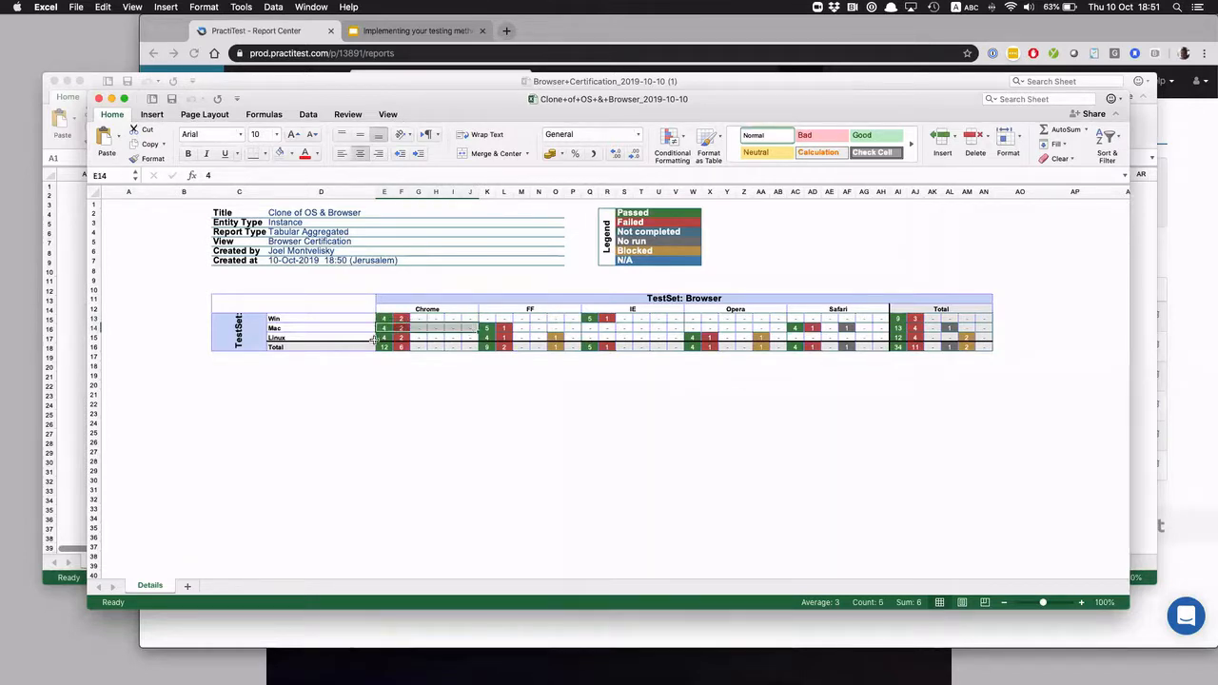
left_click(484, 329)
left_click_drag(510, 329, 574, 328)
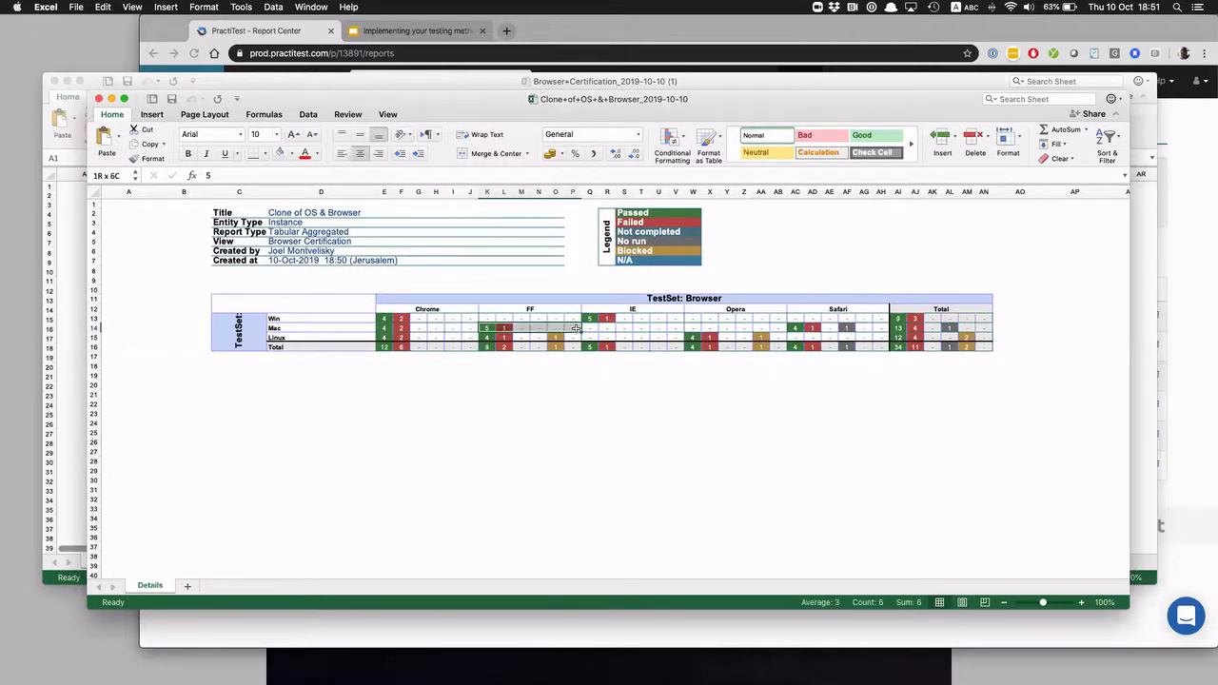
left_click_drag(487, 318, 574, 318)
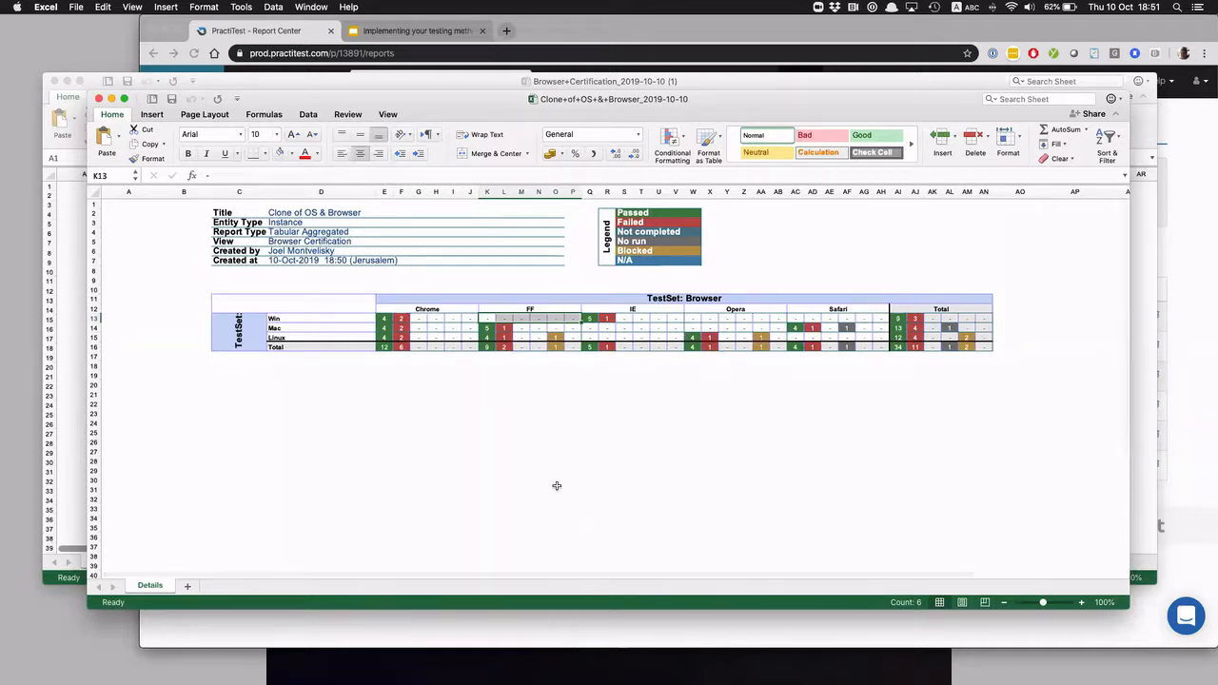
Switch back to PractiTest, download the "Showstopper & High Bugs" report and open it in Excel
left_click(520, 622)
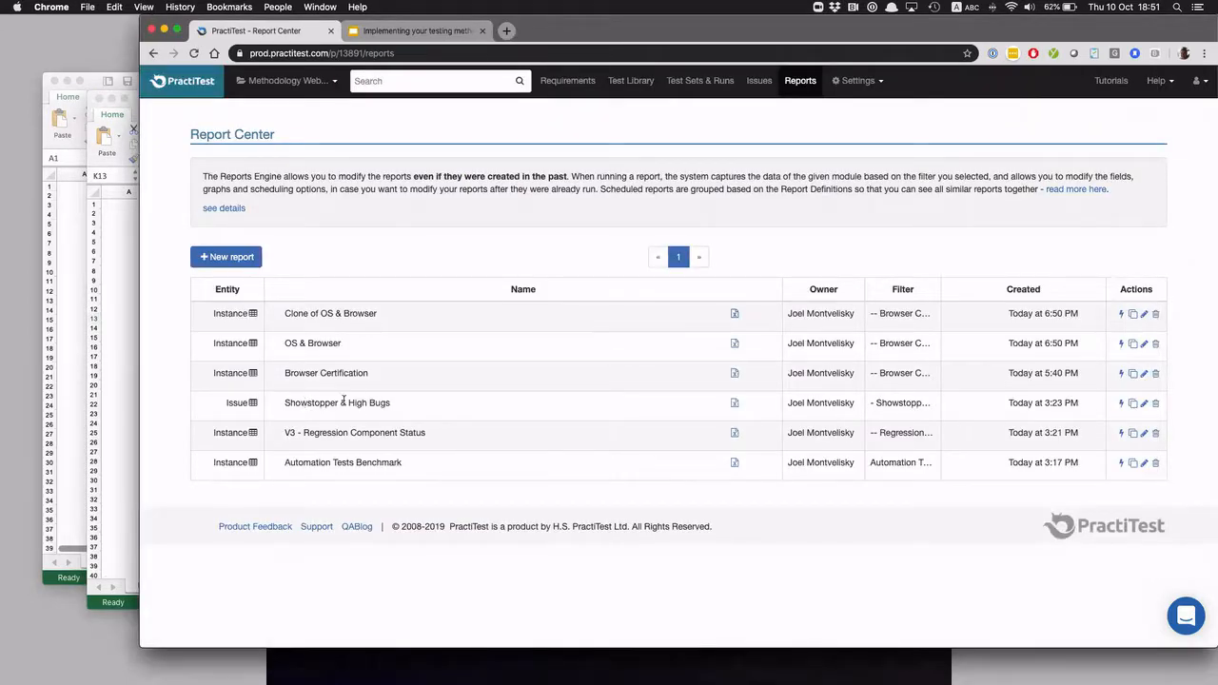
left_click(734, 403)
left_click(235, 633)
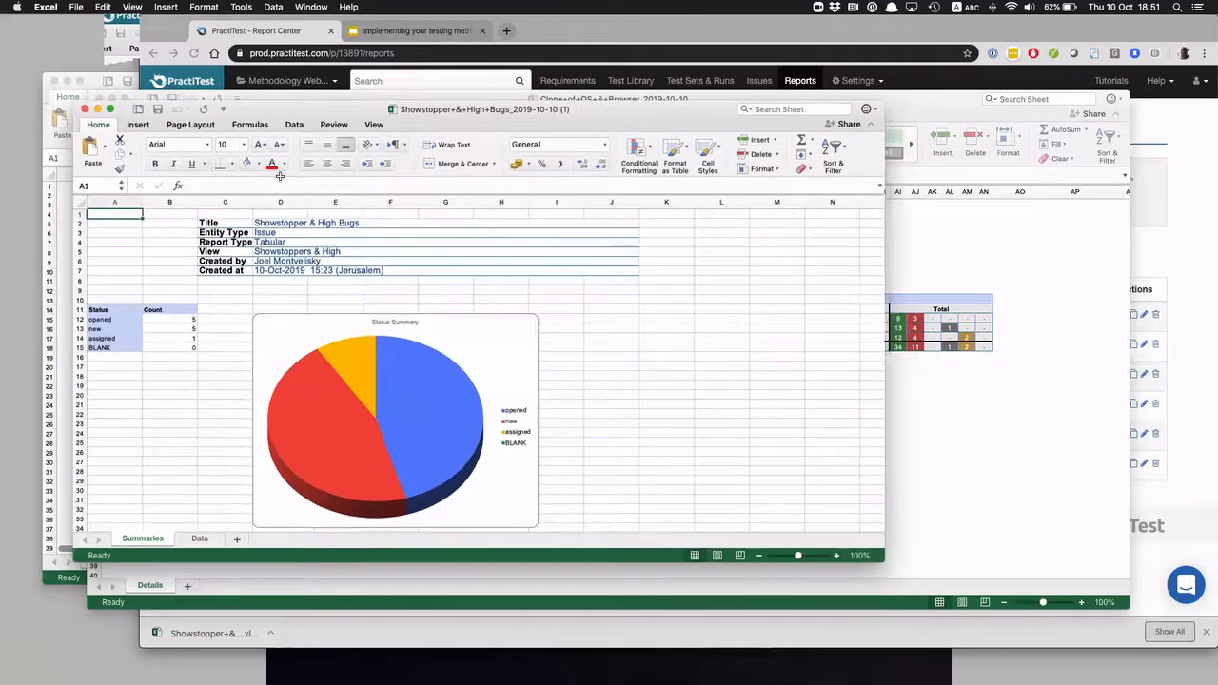
Widen the Title and Product Component columns on the report's Data sheet so their full text fits
left_click(199, 540)
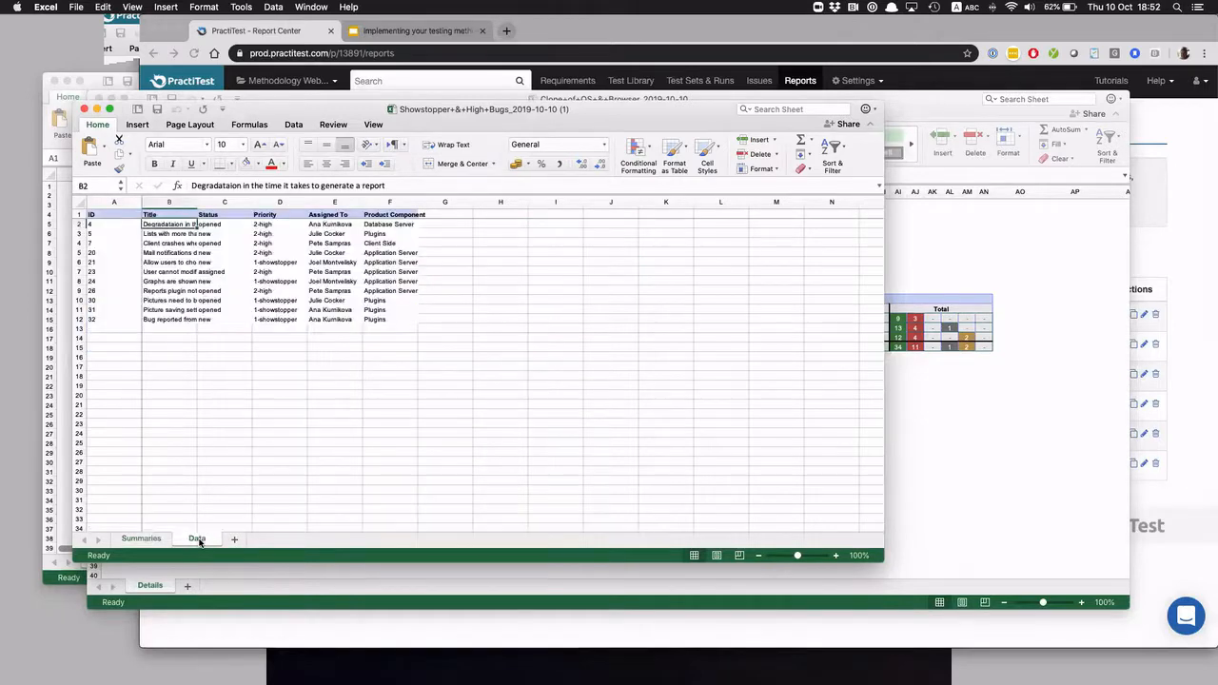
left_click_drag(198, 201, 322, 201)
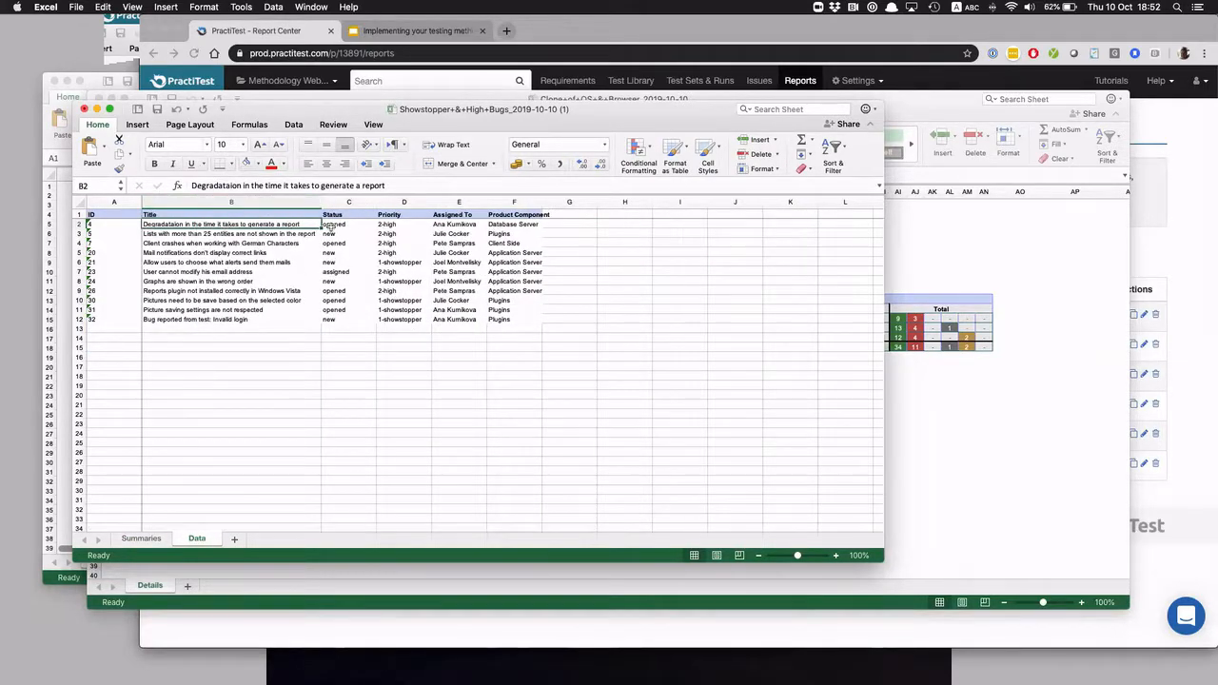
left_click_drag(541, 201, 590, 201)
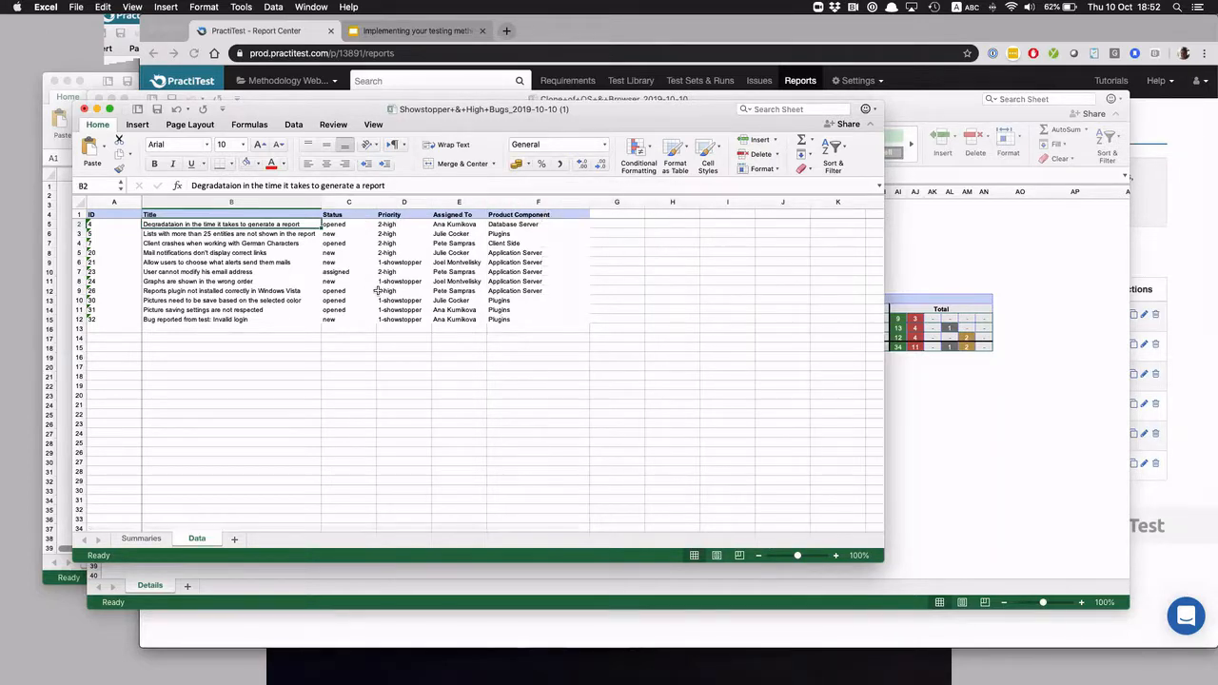
Review the status and priority pie charts on the bug report's Summaries sheet
left_click(141, 540)
scroll(286, 466, "down", 5)
scroll(345, 448, "down", 10)
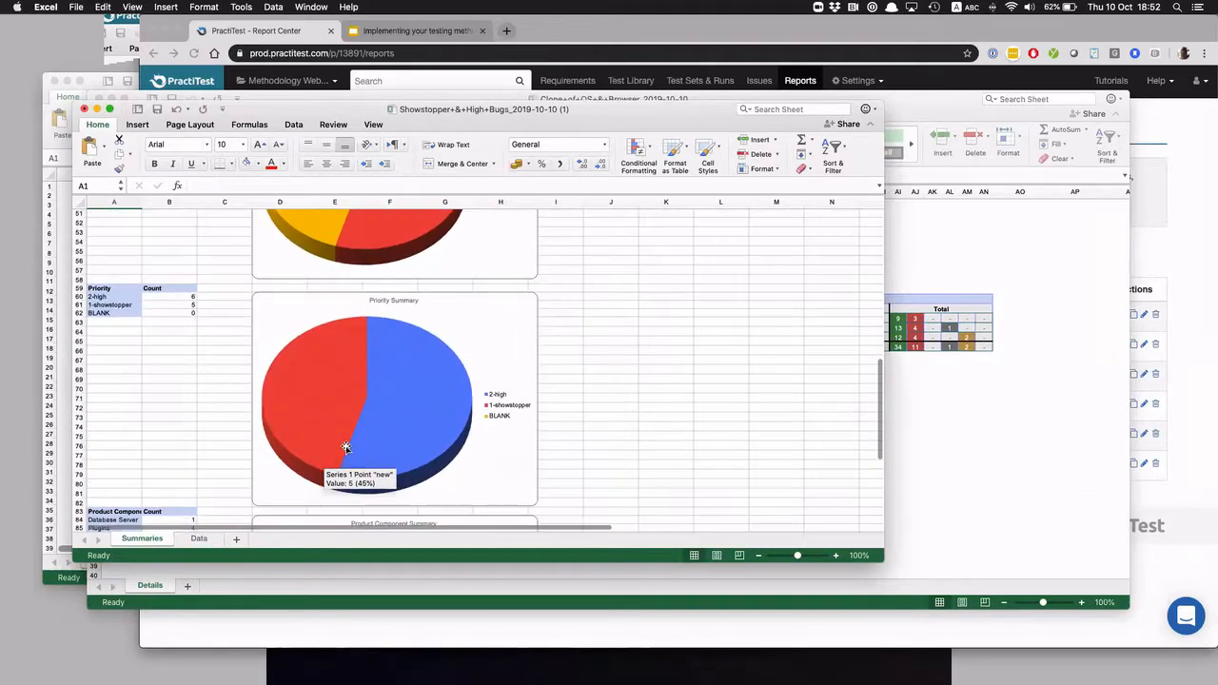
scroll(346, 448, "up", 15)
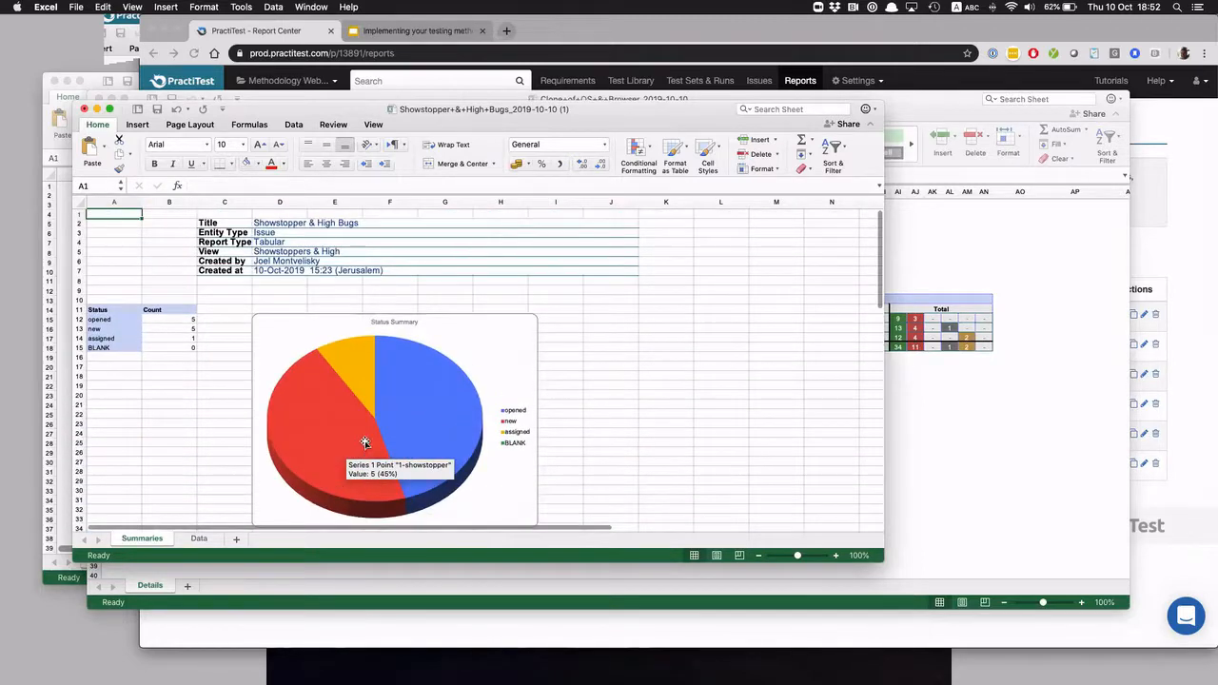
Return to the PractiTest dashboard, minimise the open Excel report workbooks and reposition the browser window
left_click(978, 485)
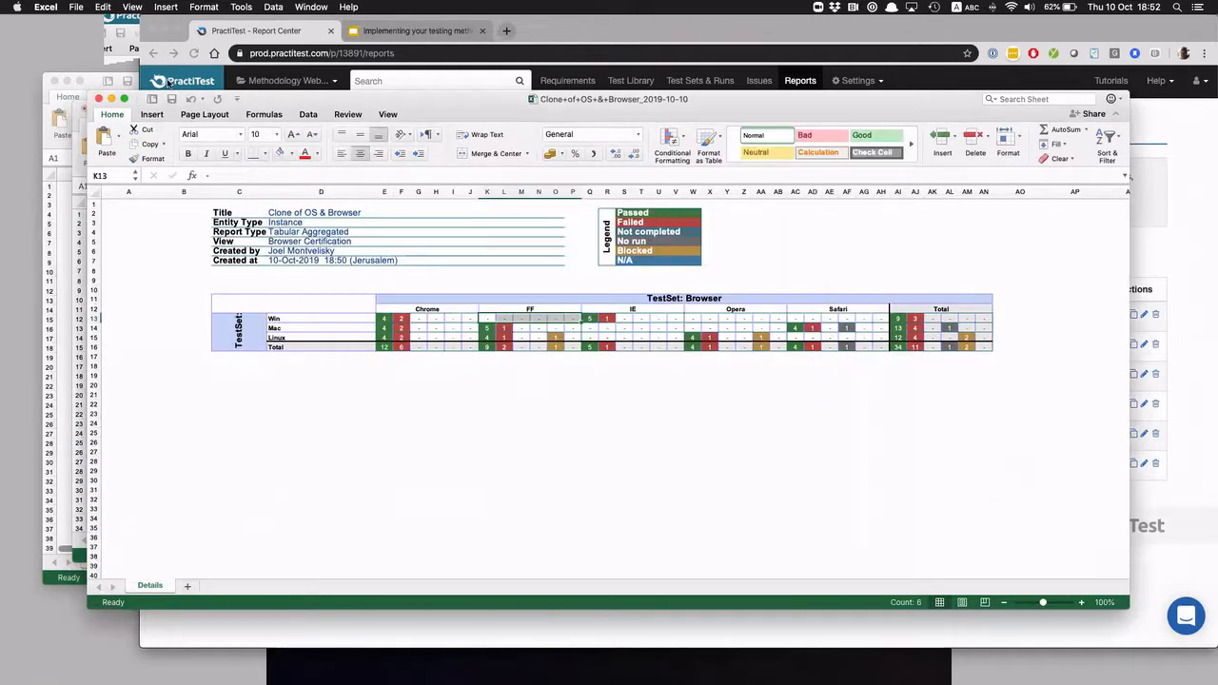
left_click(167, 84)
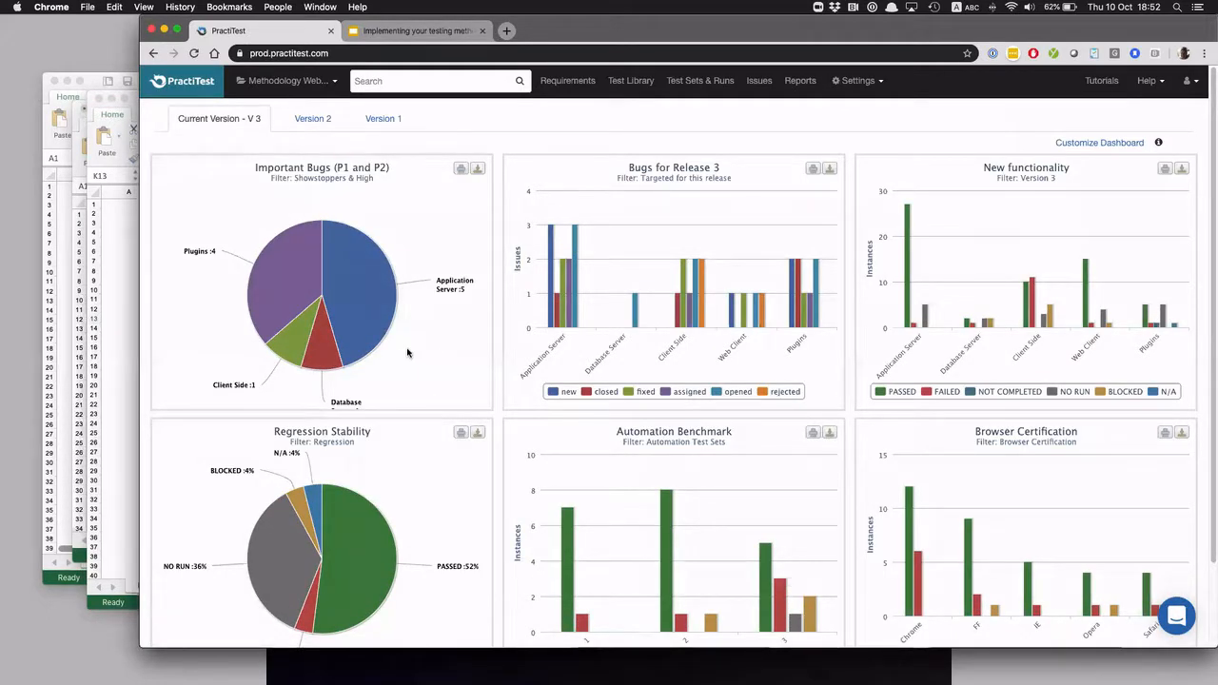
left_click(57, 274)
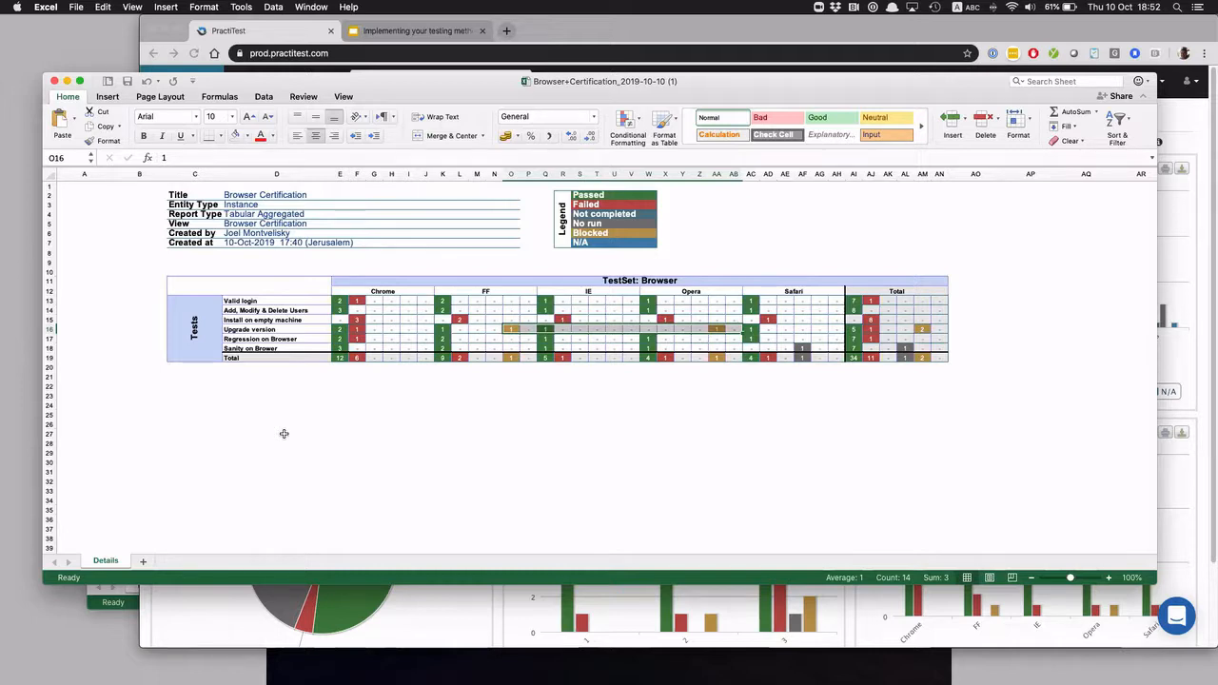
left_click(66, 82)
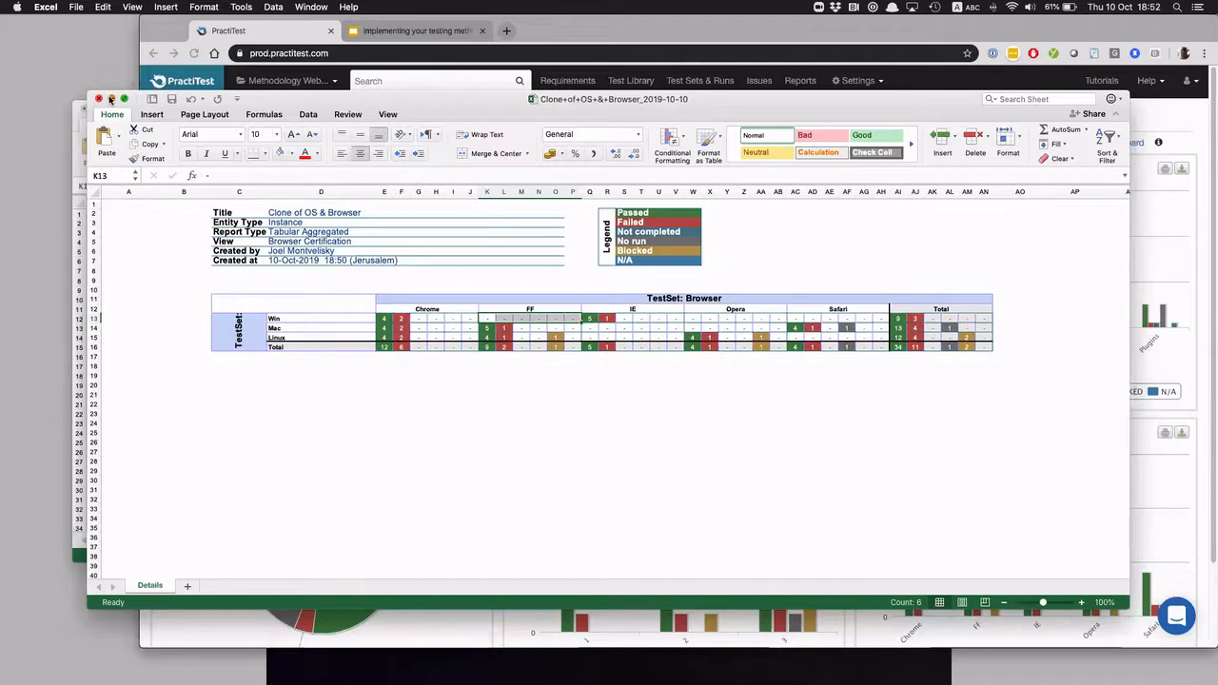
left_click(111, 99)
left_click(97, 110)
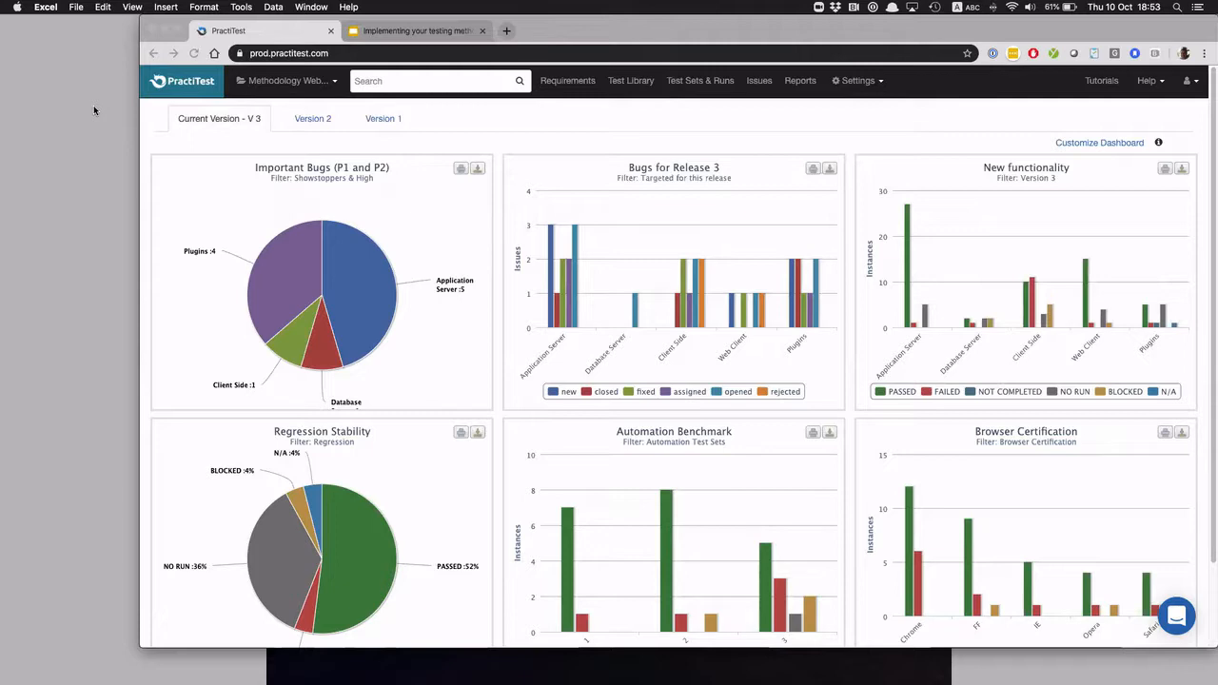
left_click_drag(841, 27, 790, 37)
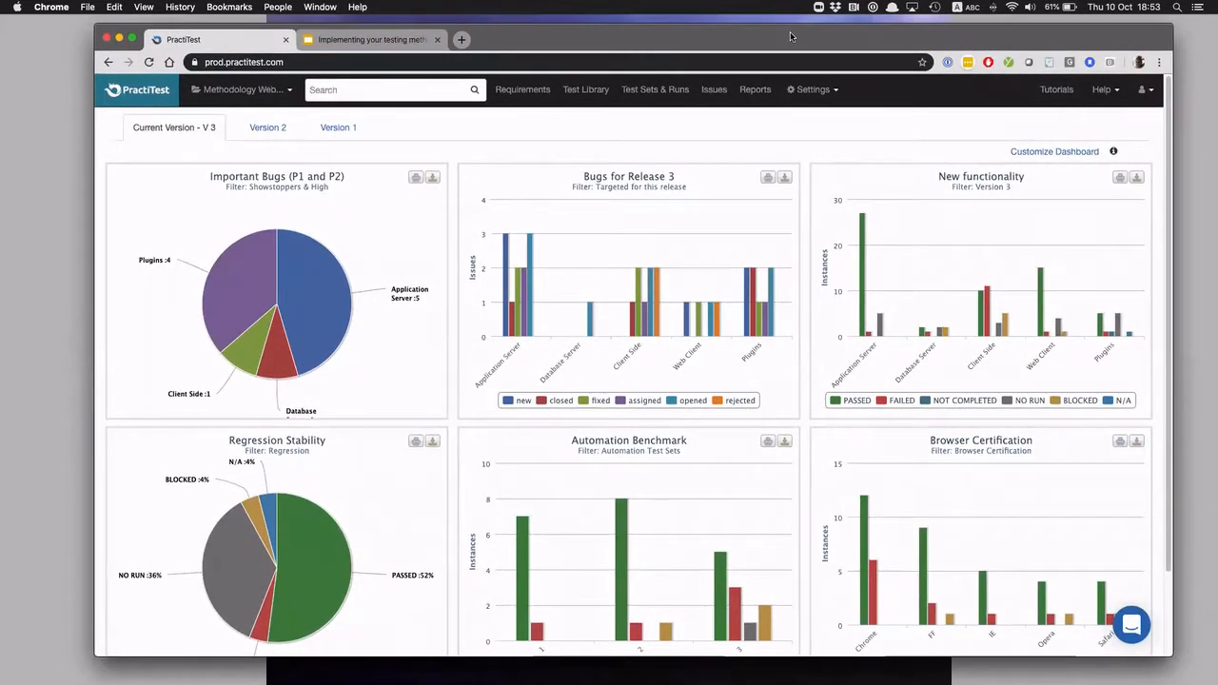
Open PractiTest's Help Center and go to its API V2 documentation
left_click(1103, 90)
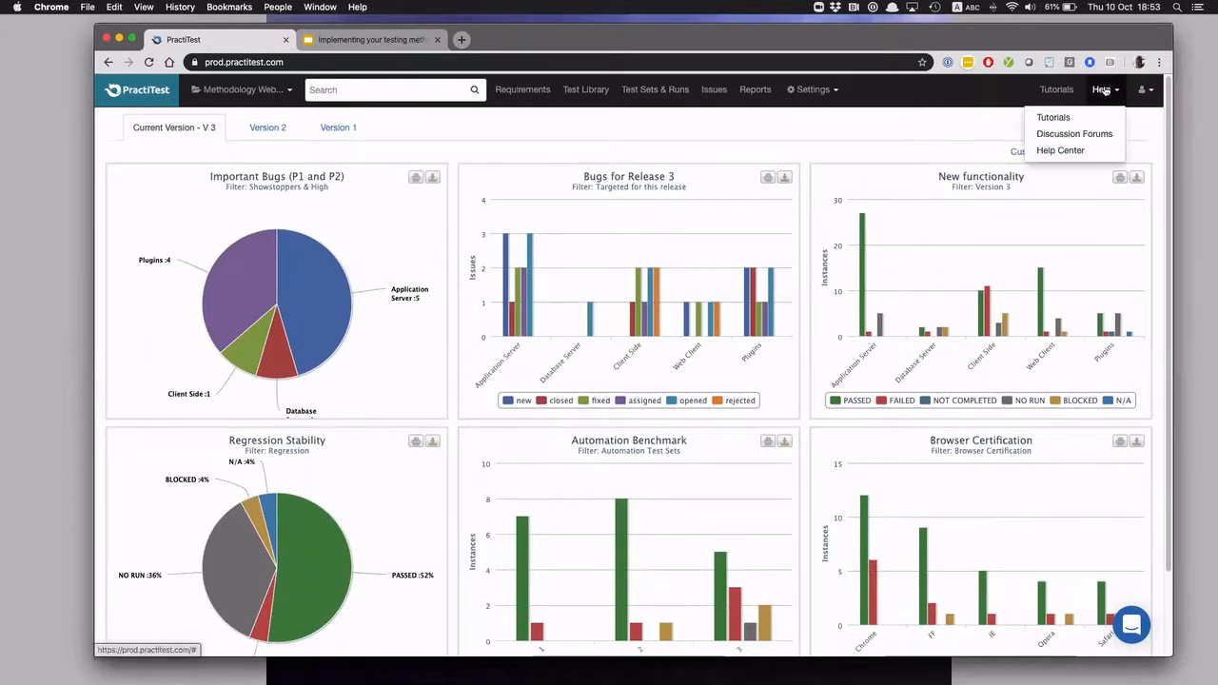
left_click(1061, 150)
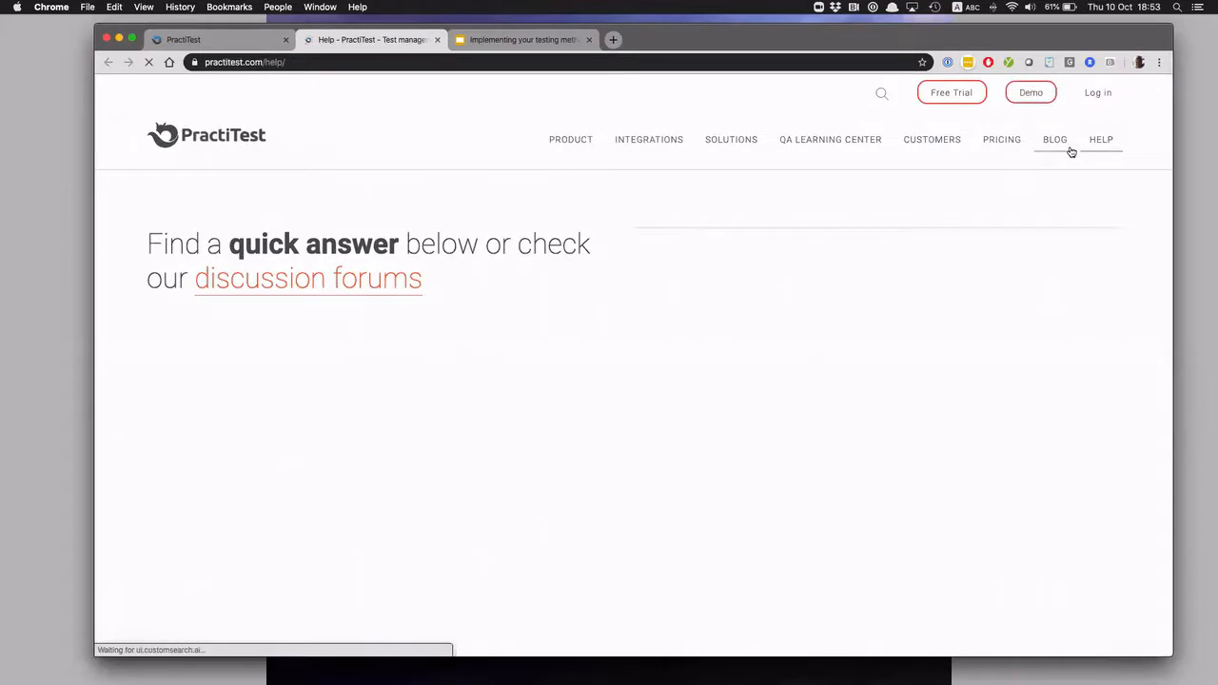
left_click(275, 448)
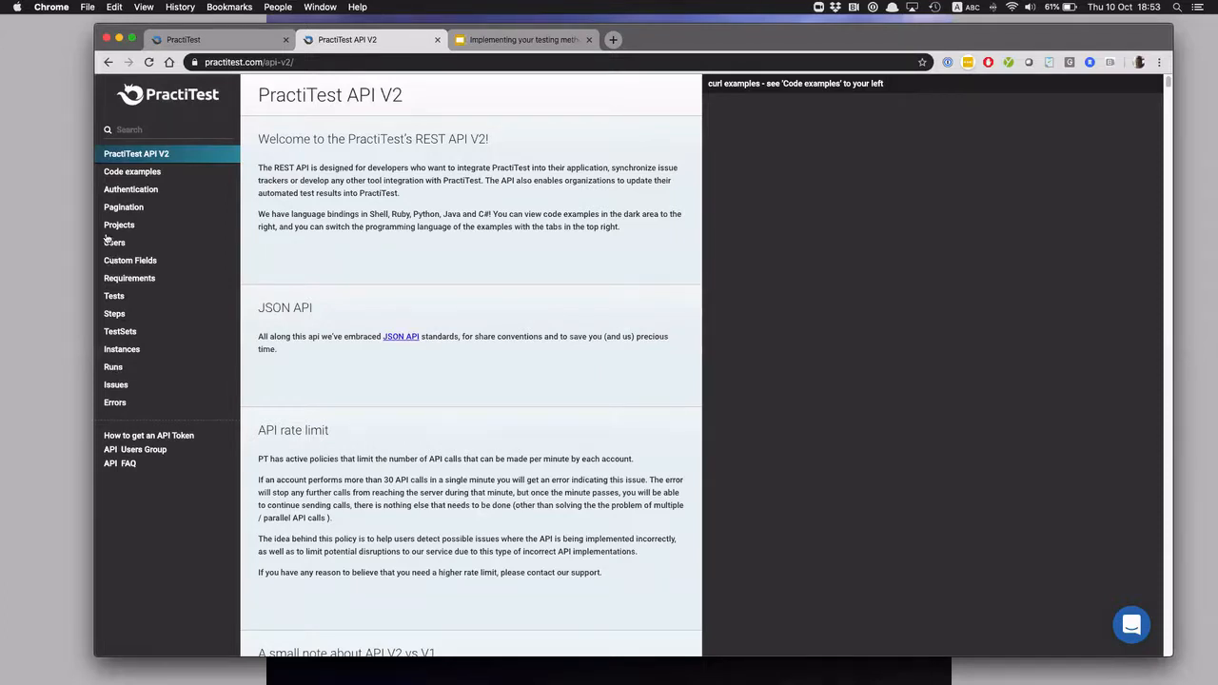
Examine the API documentation for getting all Requirements in a project and for creating a Requirement
left_click(129, 279)
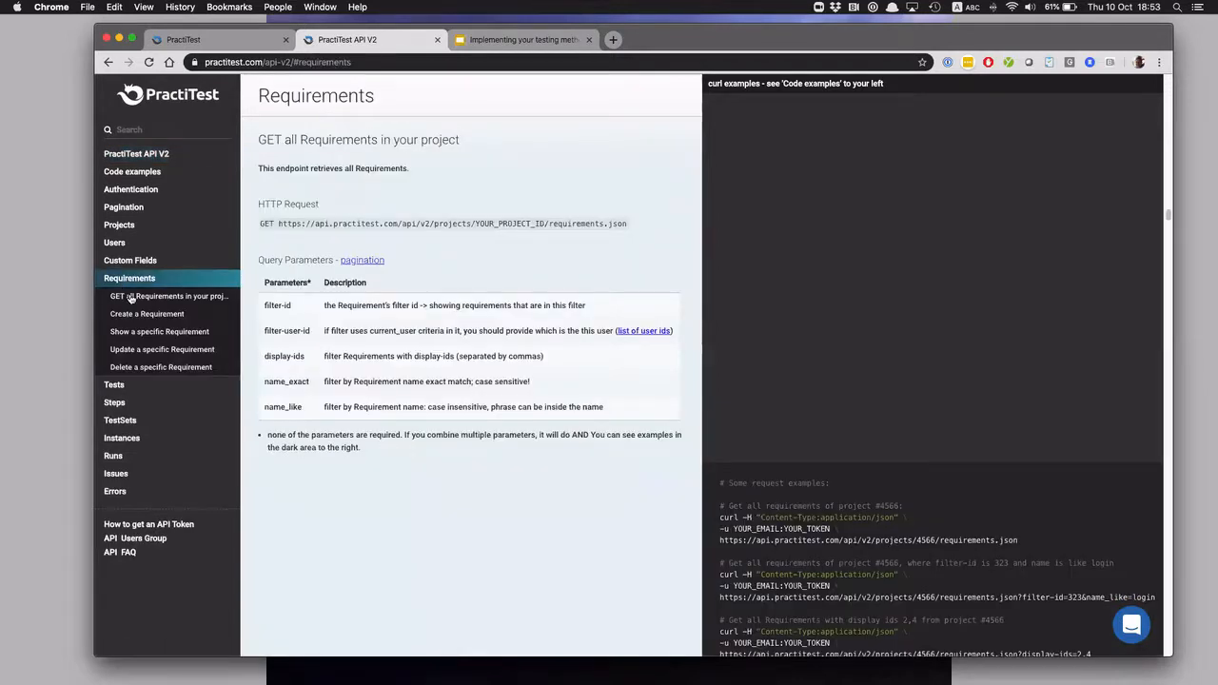
left_click(131, 297)
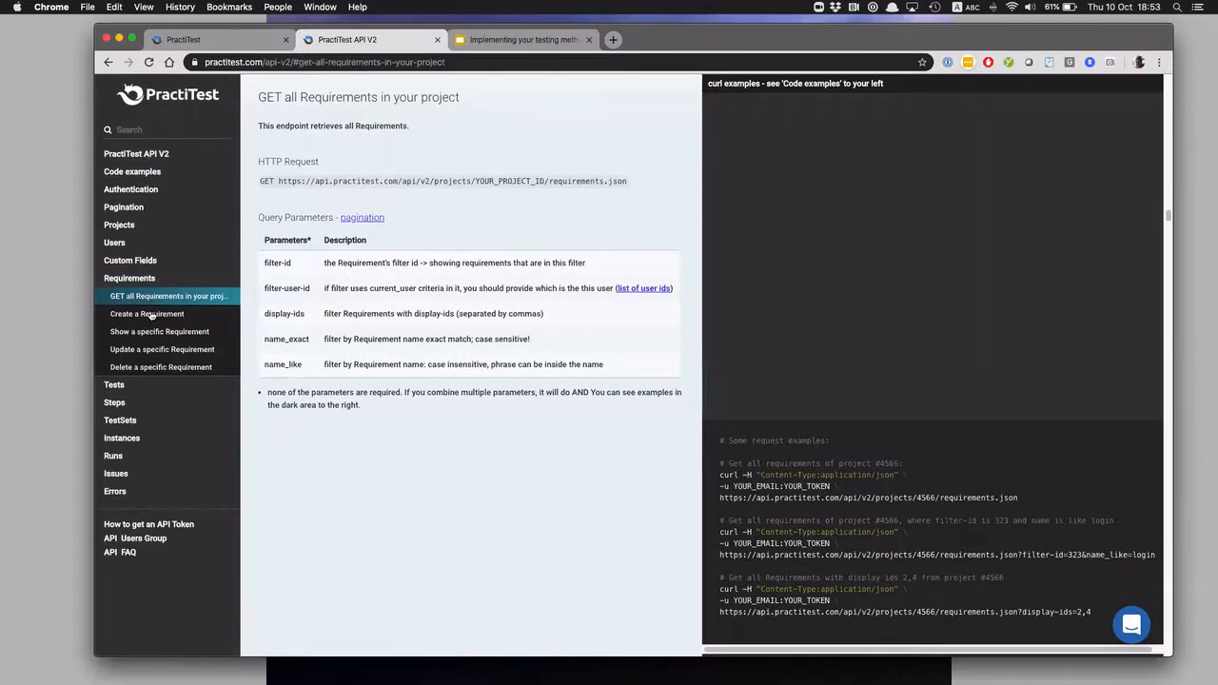
left_click(149, 314)
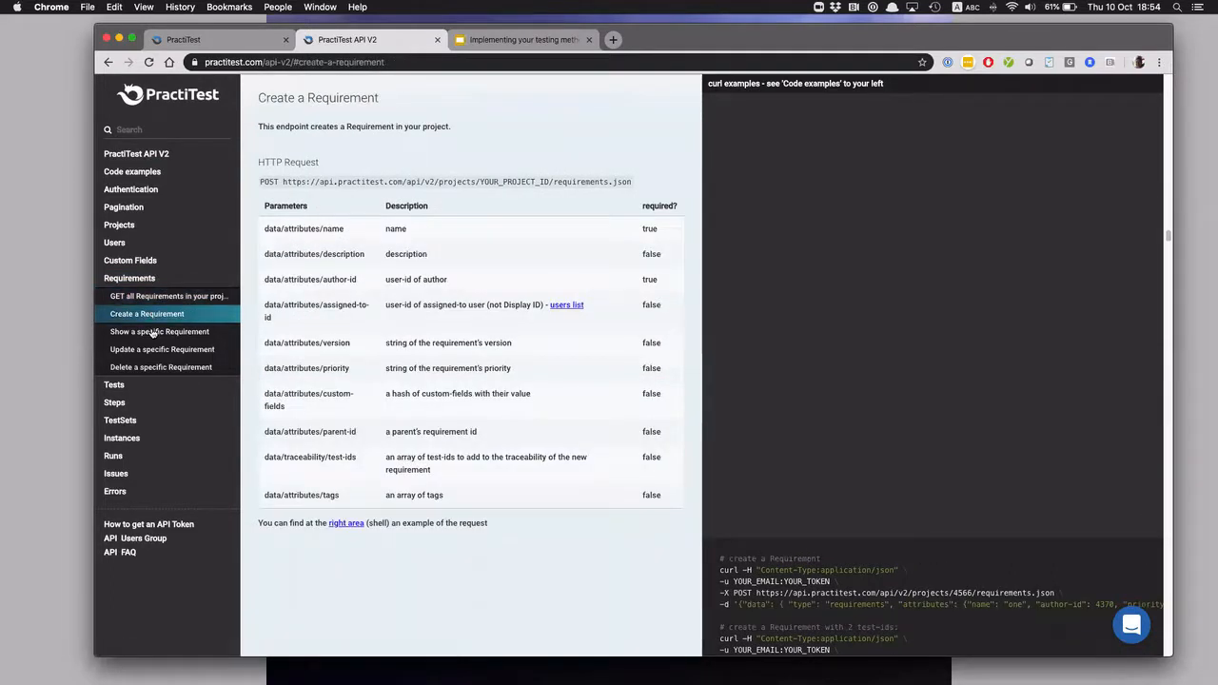
Browse the API documentation's Tests, Steps and Runs sections and open "Create a run (Automated Test)"
left_click(114, 385)
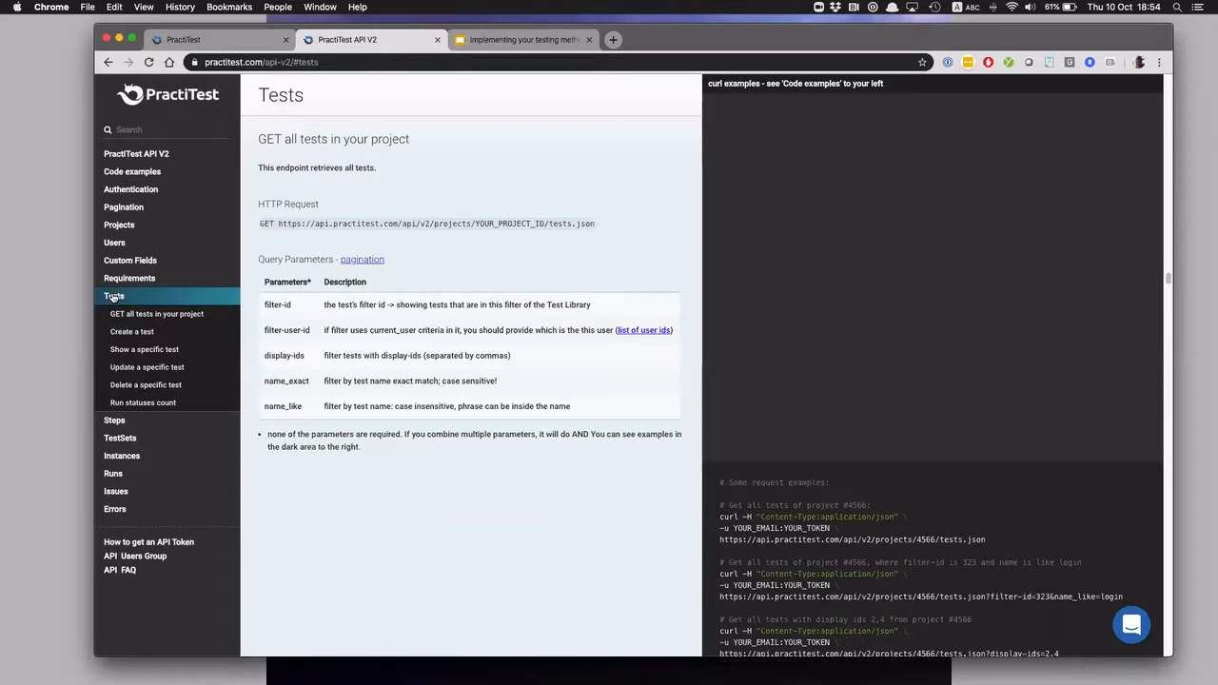
left_click(112, 420)
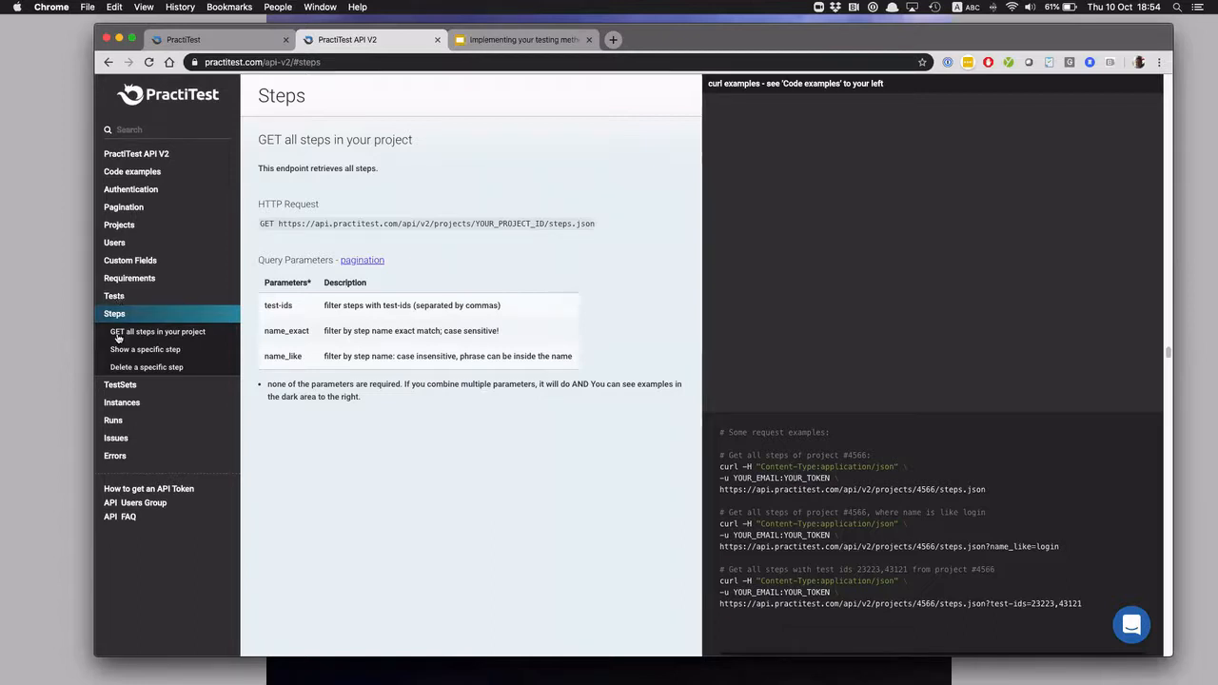
left_click(113, 421)
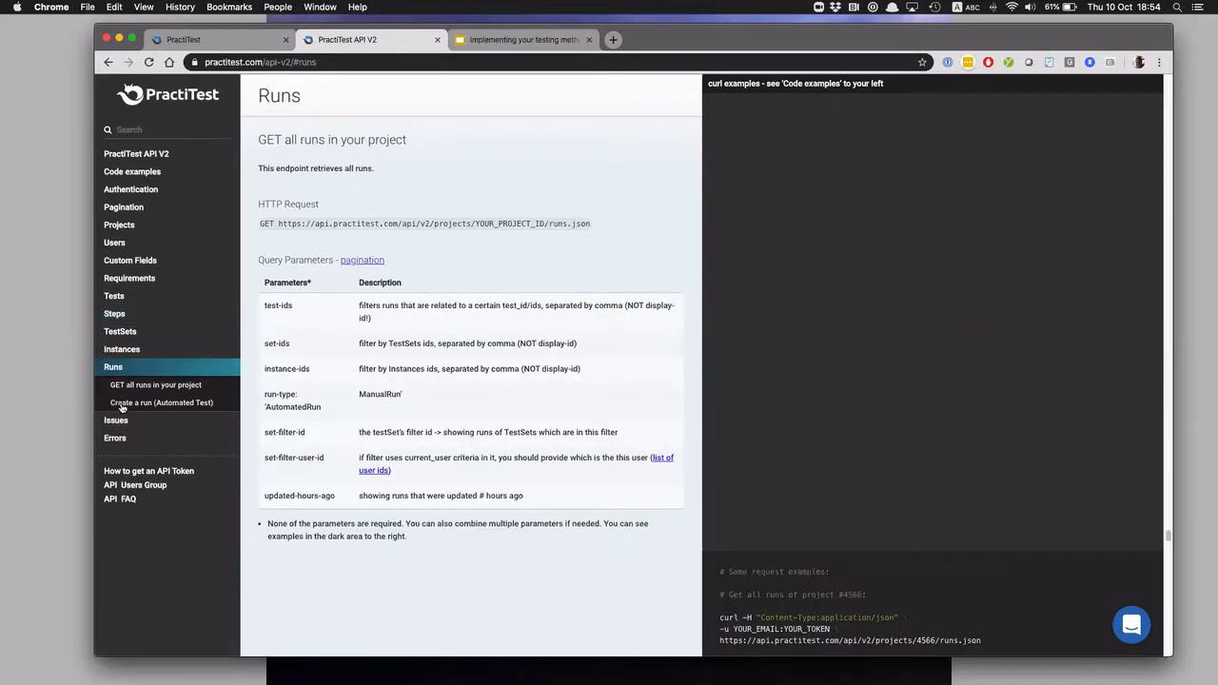
left_click(159, 403)
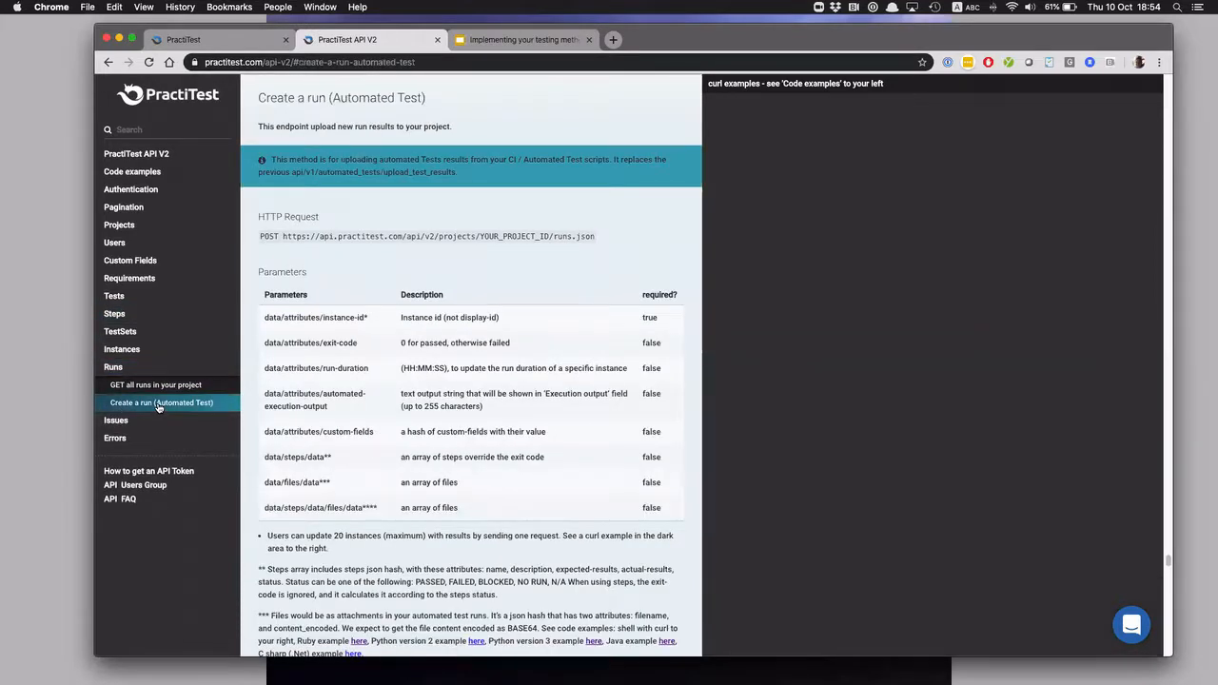
Review the test instances of Version 3's "Automation V3" test set in PractiTest and return to the API V2 documentation
left_click(224, 40)
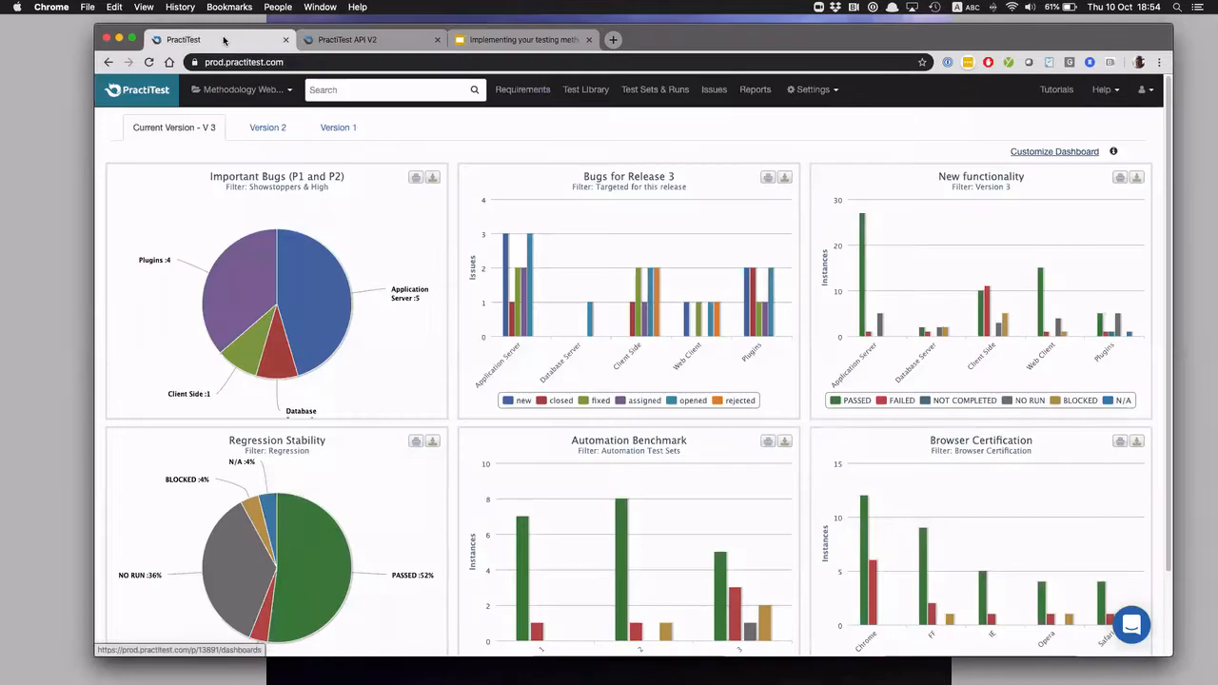
left_click(638, 90)
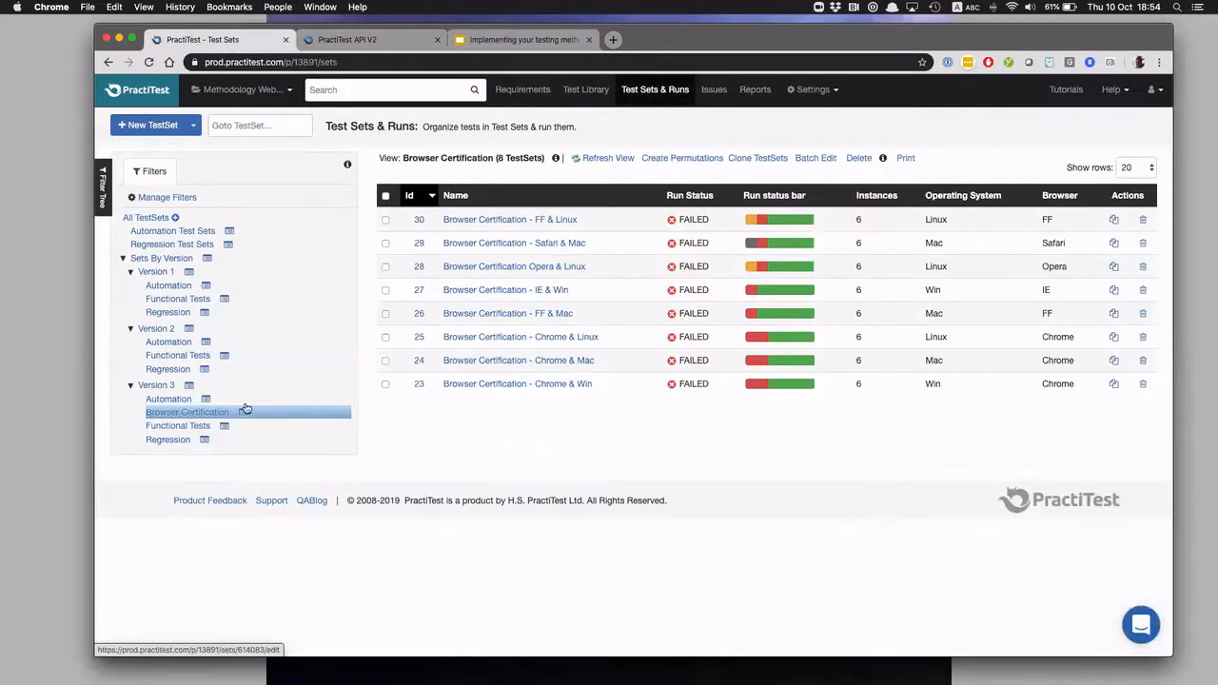
left_click(155, 387)
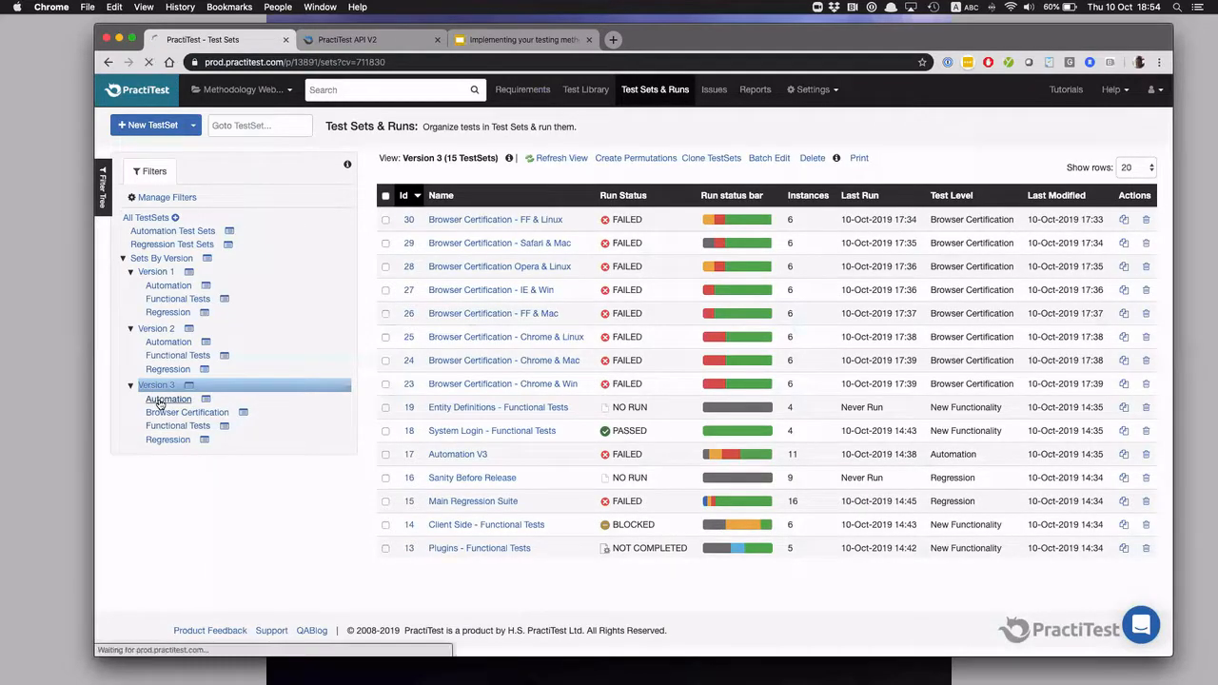
left_click(160, 402)
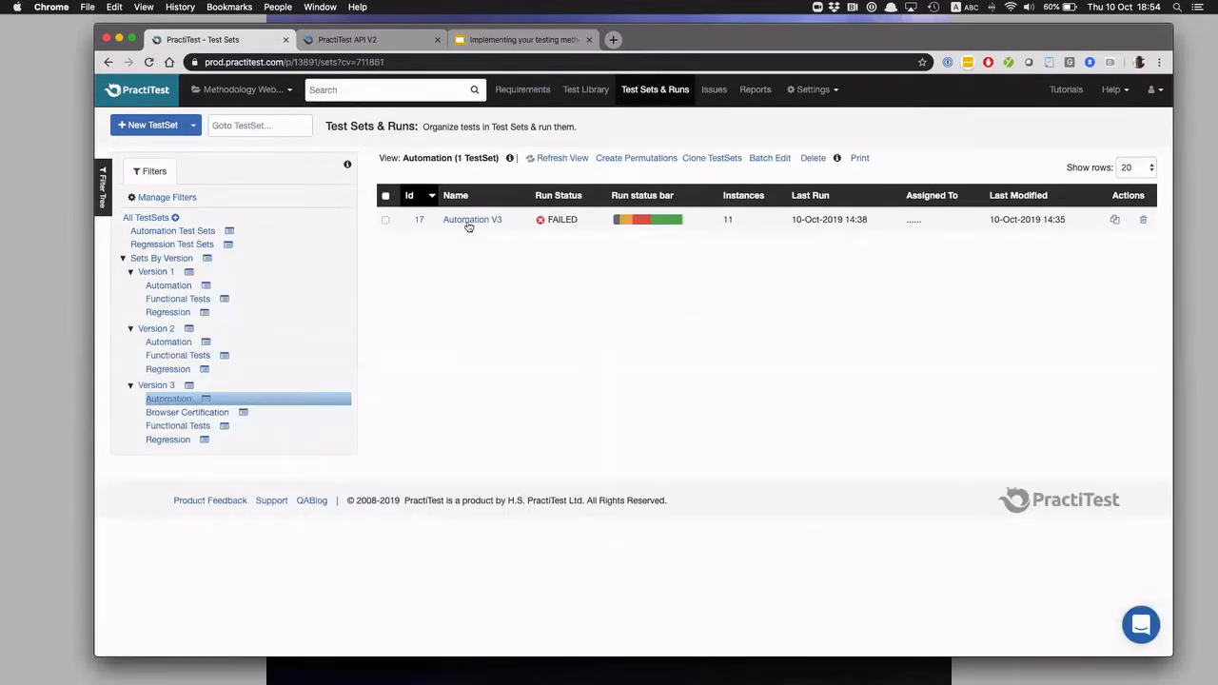
left_click(469, 221)
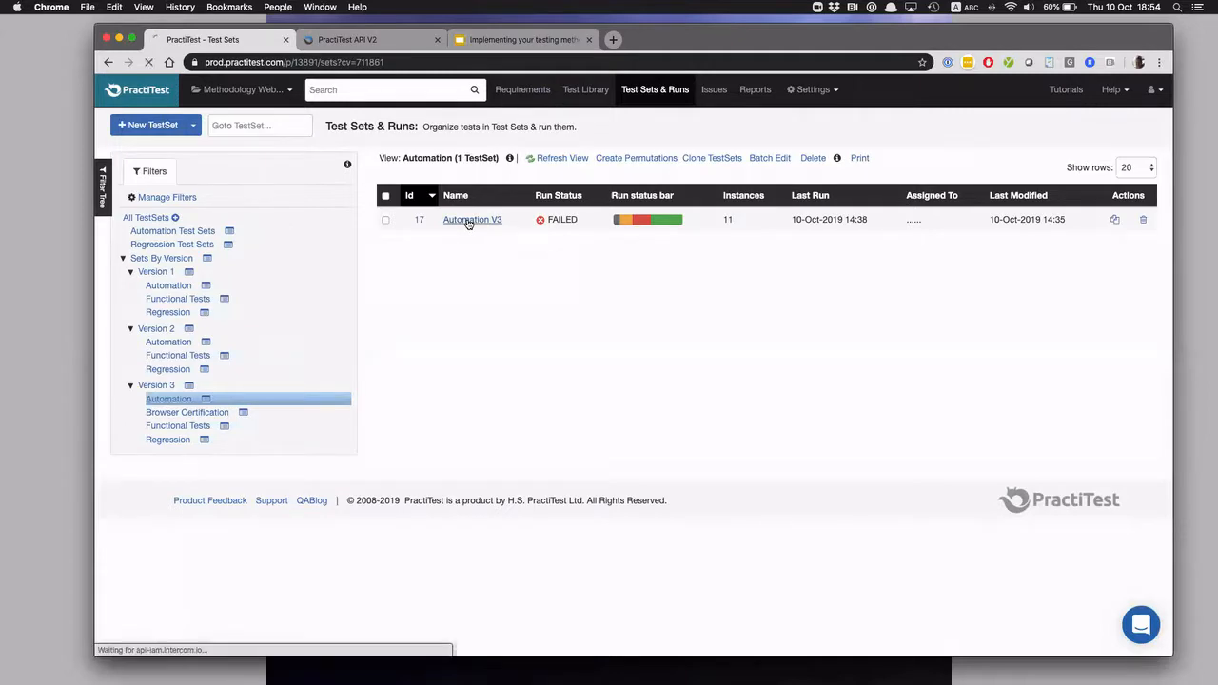
scroll(466, 228, "down", 5)
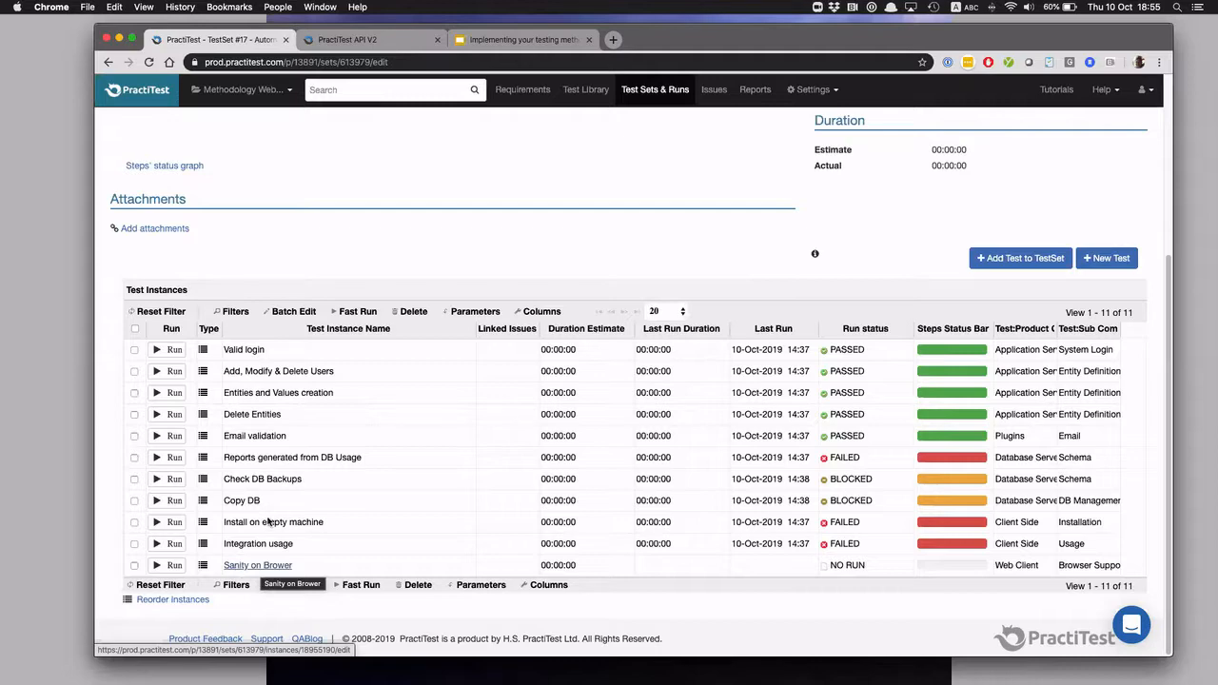
left_click(348, 42)
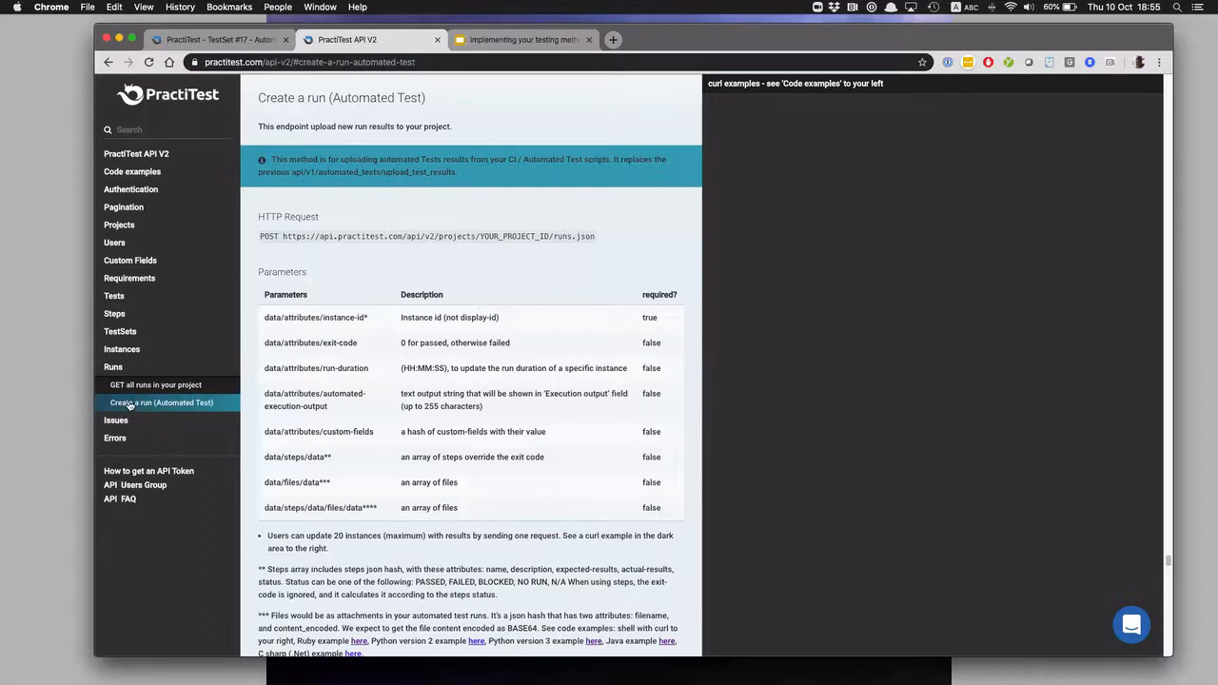
Examine the HTTP request, parameters and curl examples in the "Create a run (Automated Test)" documentation
scroll(441, 431, "down", 1)
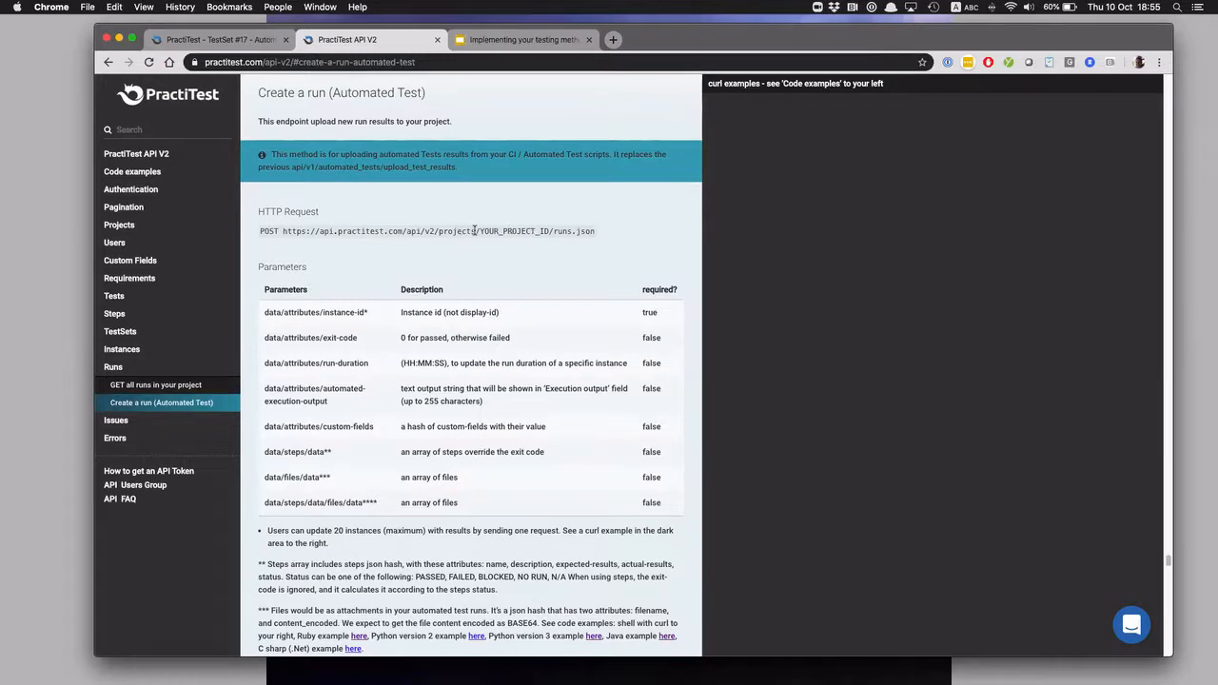
left_click_drag(480, 230, 538, 230)
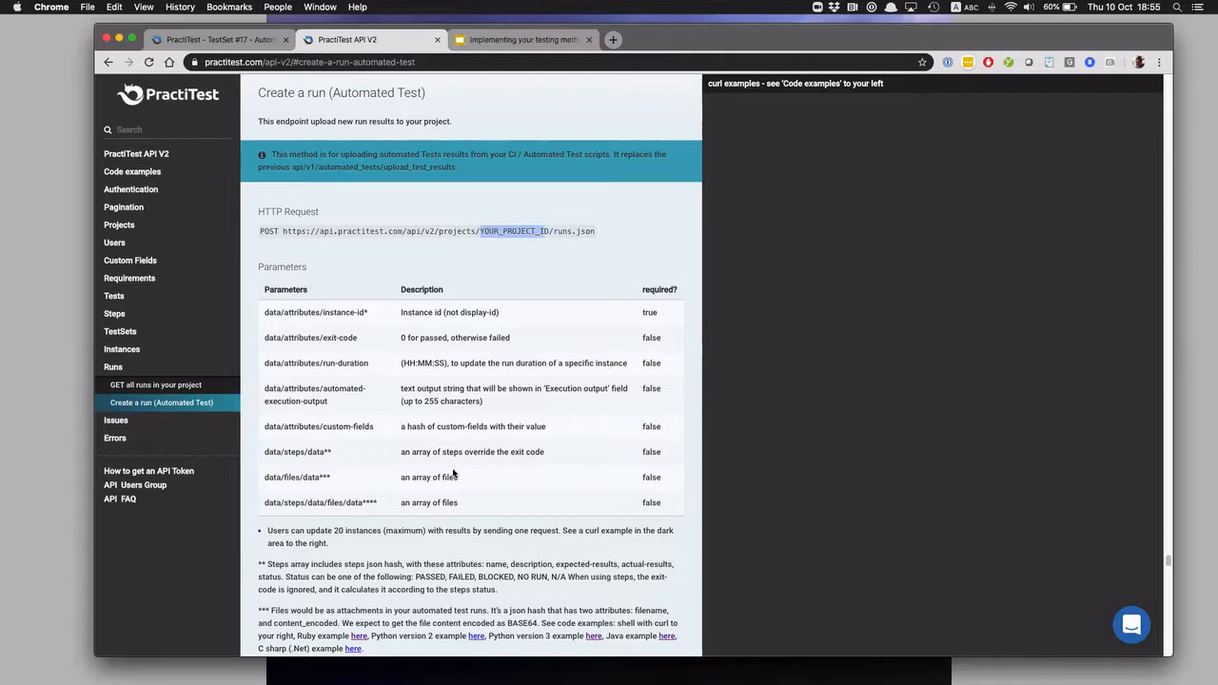
scroll(453, 473, "down", 5)
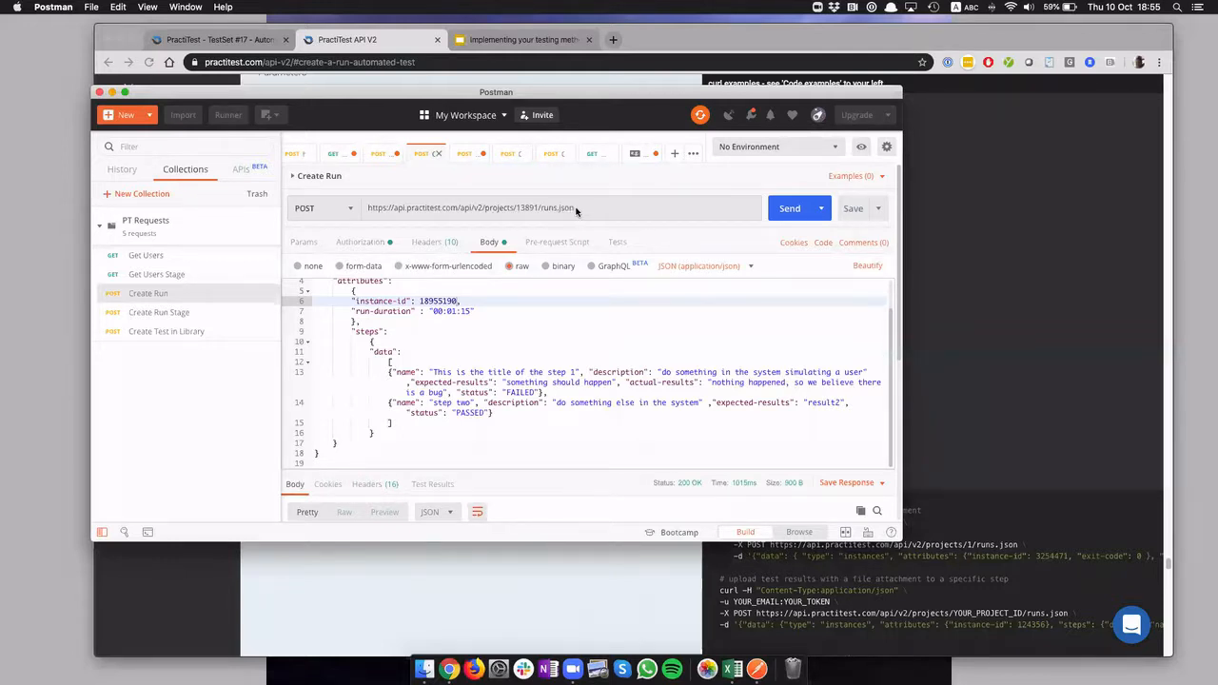
Check Postman's Create Run request against the PractiTest test set and open the "Sanity on Brower" test instance
left_click(240, 41)
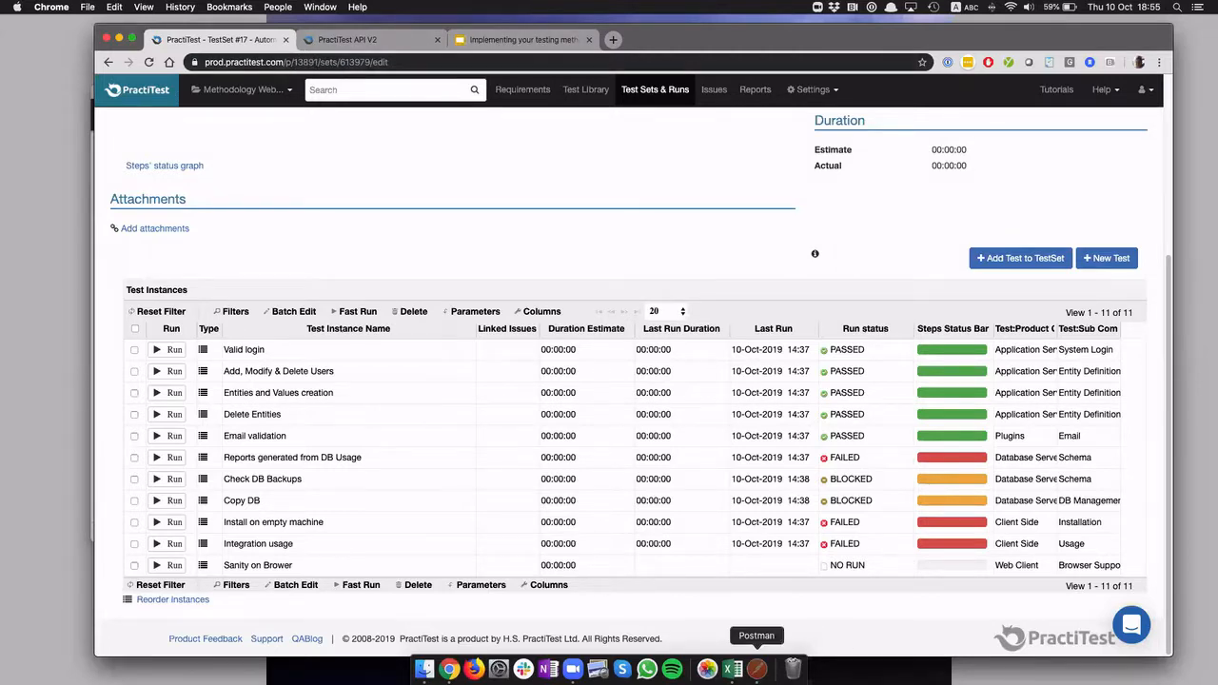
left_click(767, 671)
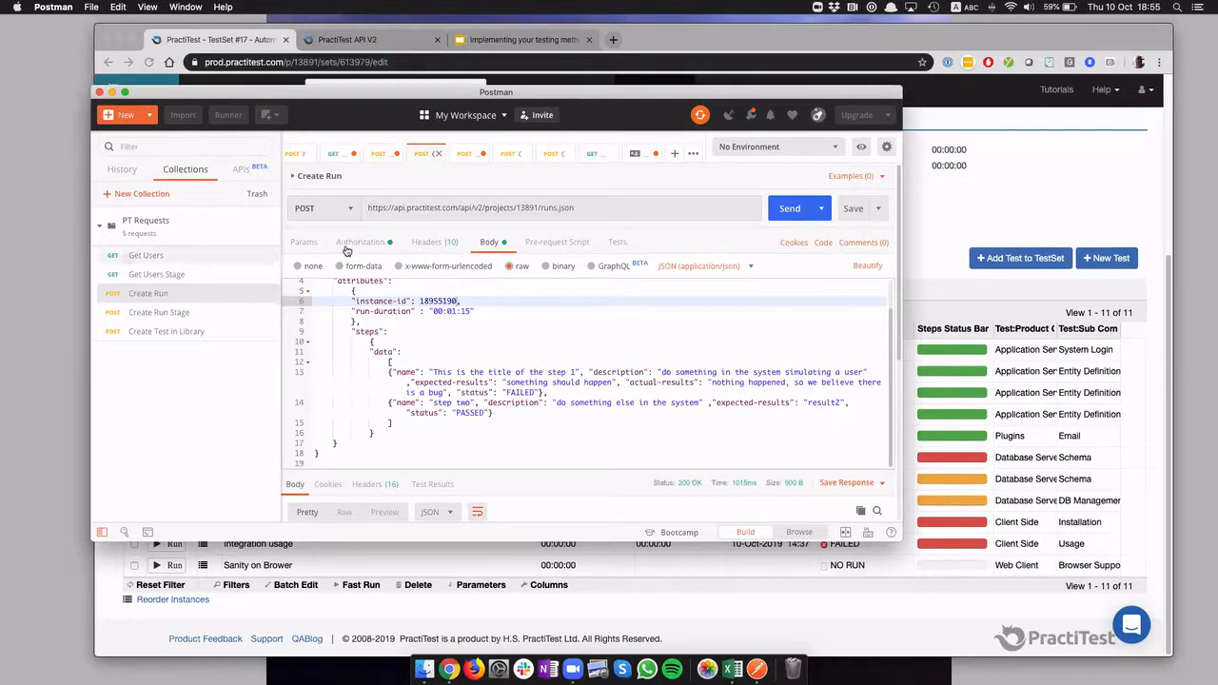
left_click(235, 39)
left_click(245, 564)
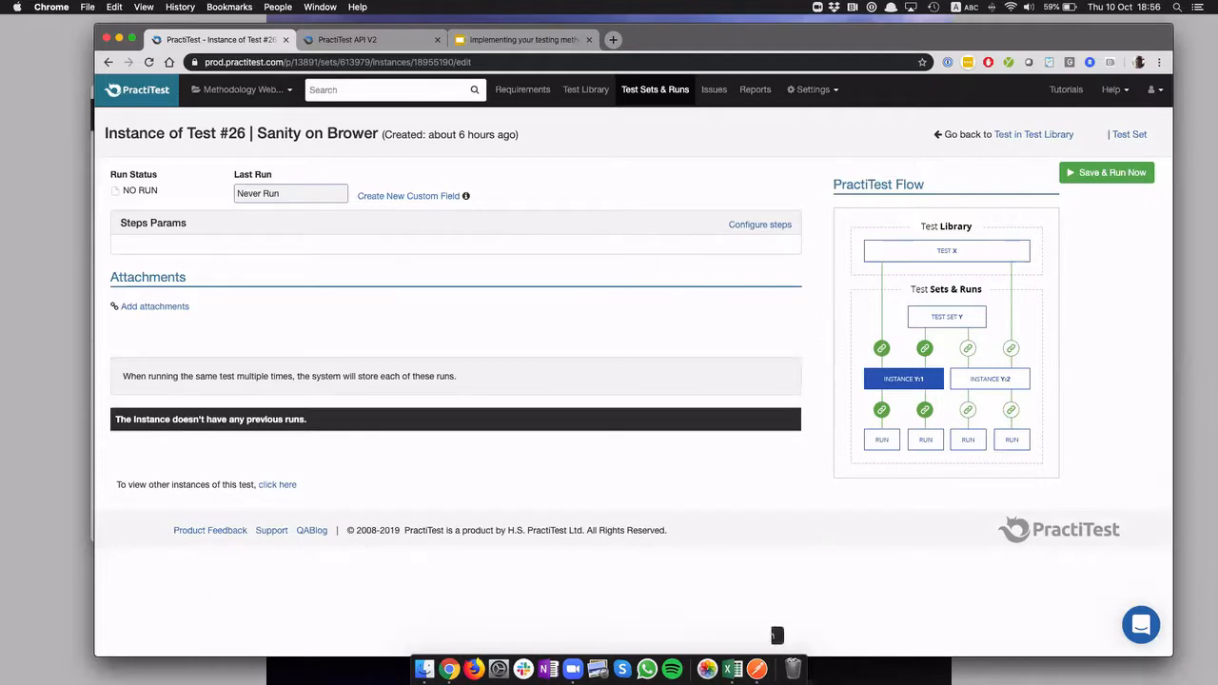
Switch to Postman, review the two step entries in the Create Run request body and send the request
left_click(757, 669)
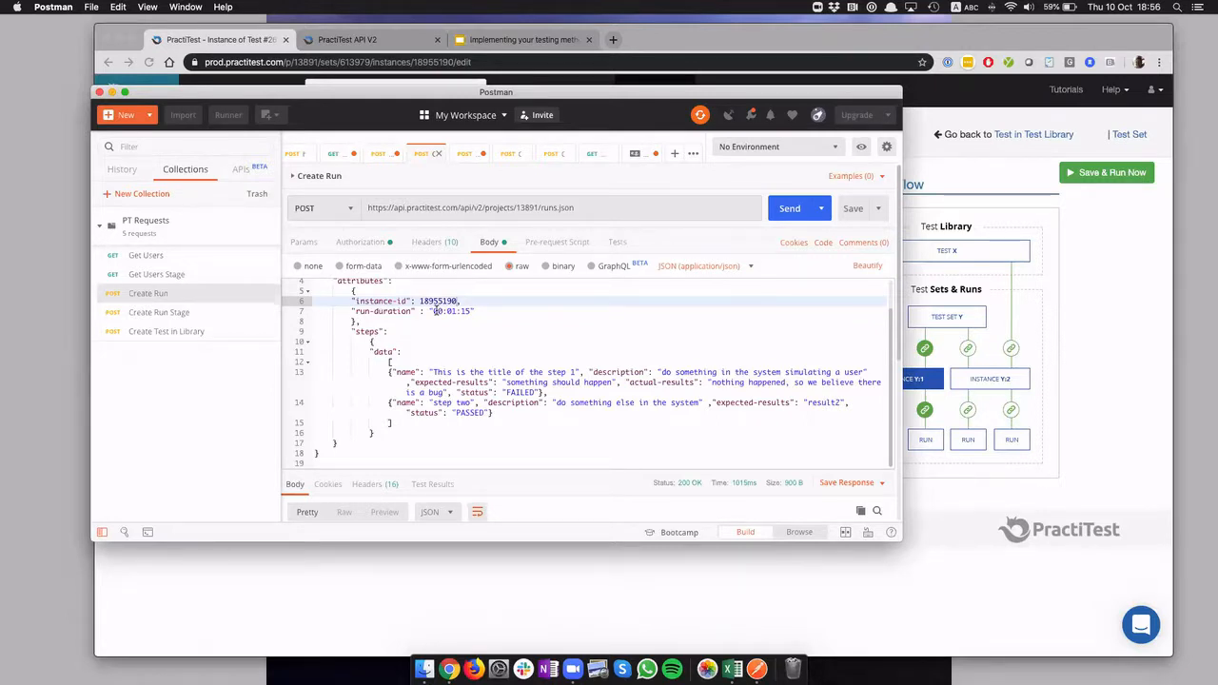
left_click(396, 372)
left_click_drag(389, 373, 573, 392)
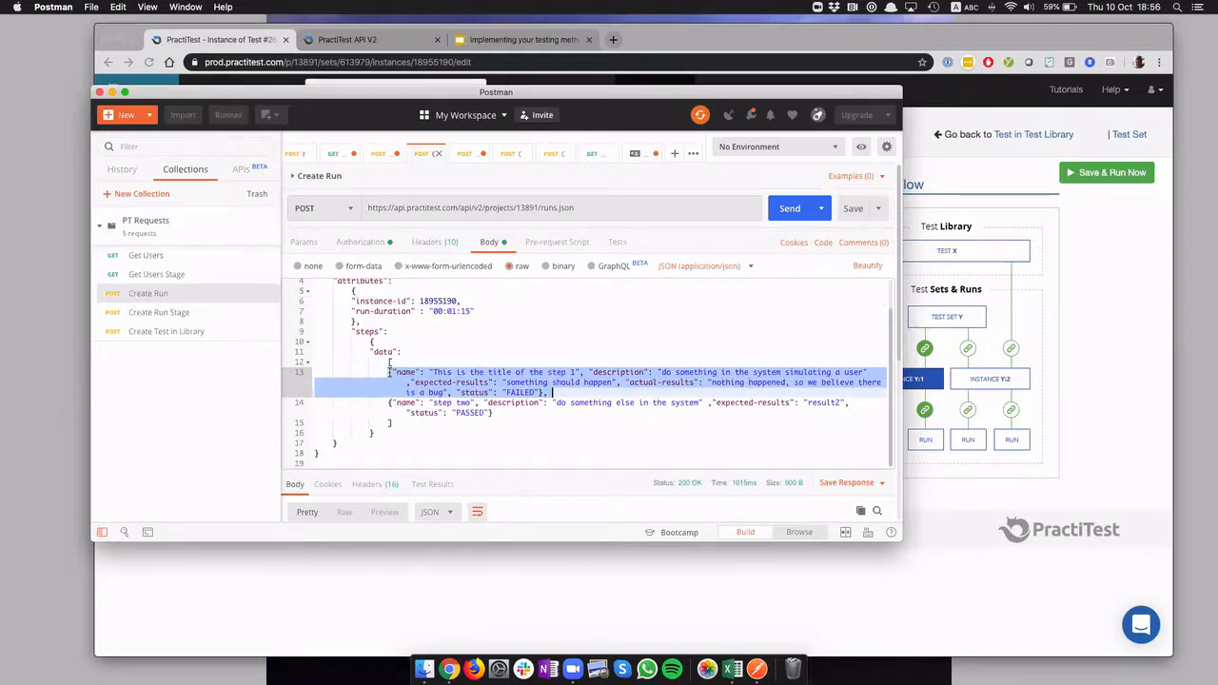
left_click(544, 392)
left_click_drag(503, 413, 407, 392)
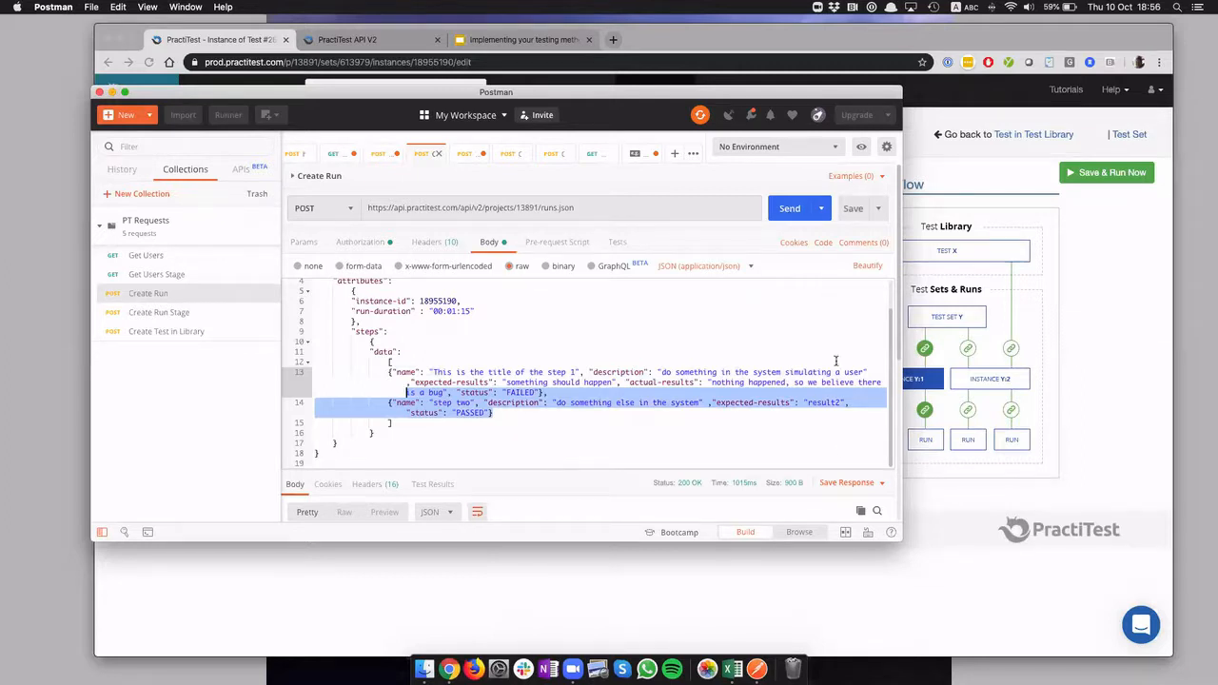
left_click(792, 215)
Switch to PractiTest, reload the "Sanity on Brower" instance, open its run and compare its steps with the Postman request body
left_click(653, 597)
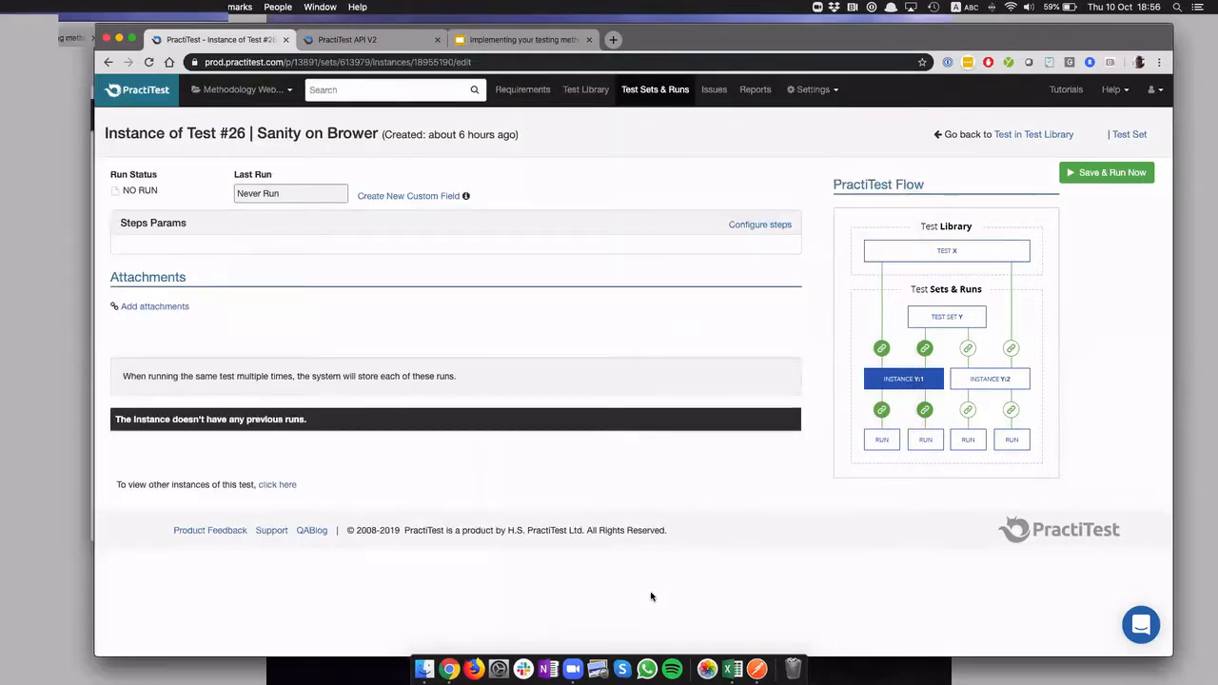
key("super+r")
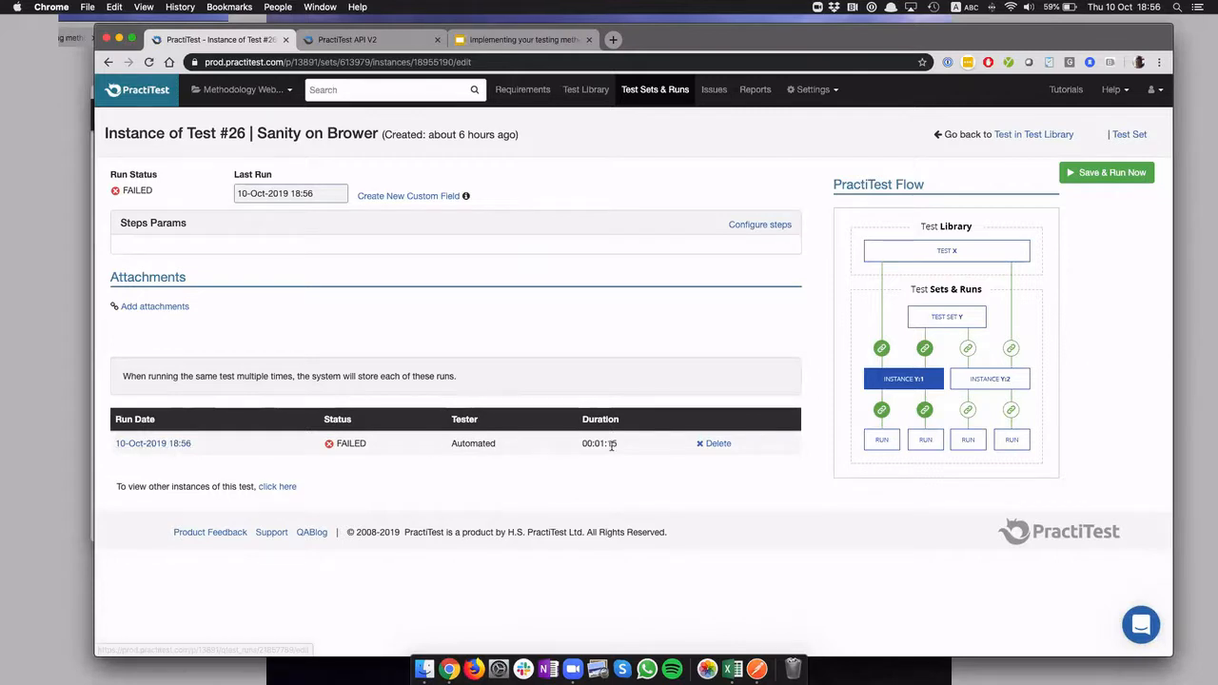
left_click(158, 445)
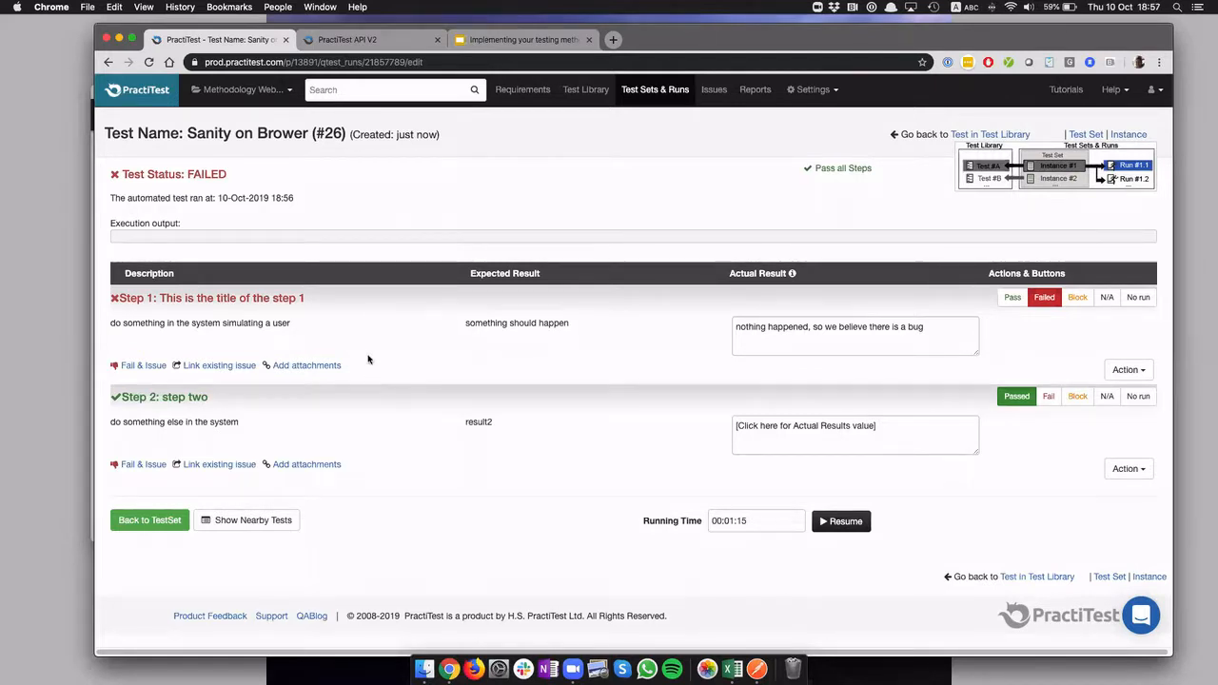
left_click(91, 353)
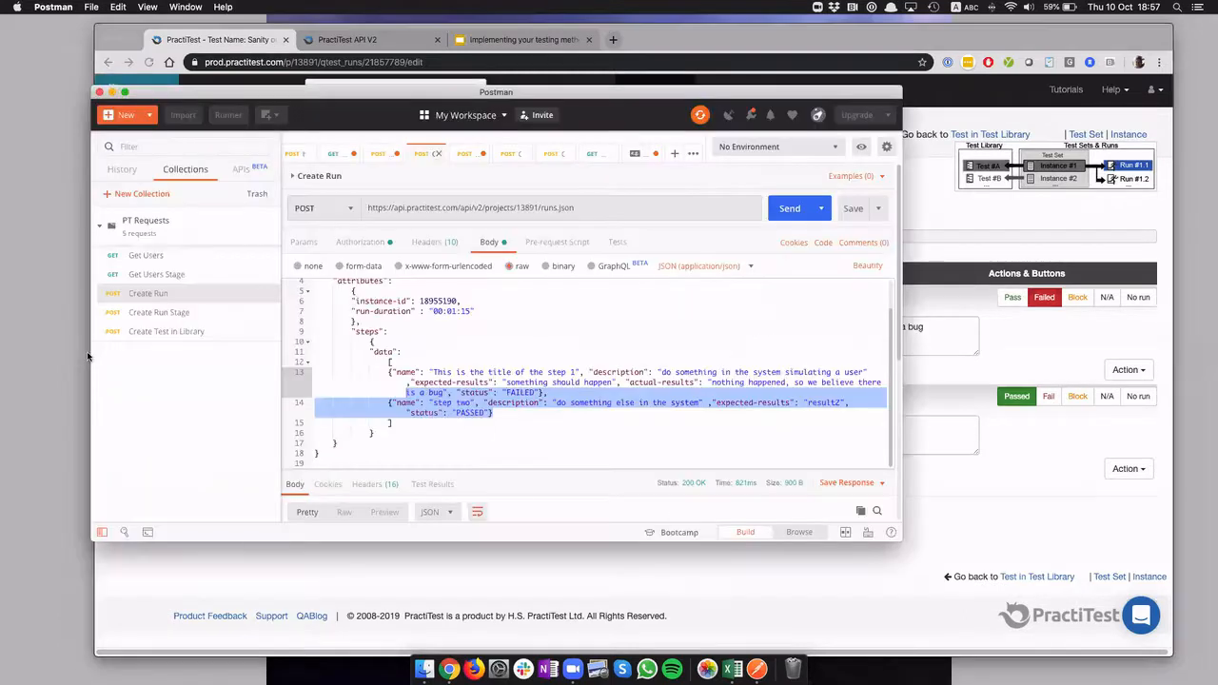
left_click(201, 38)
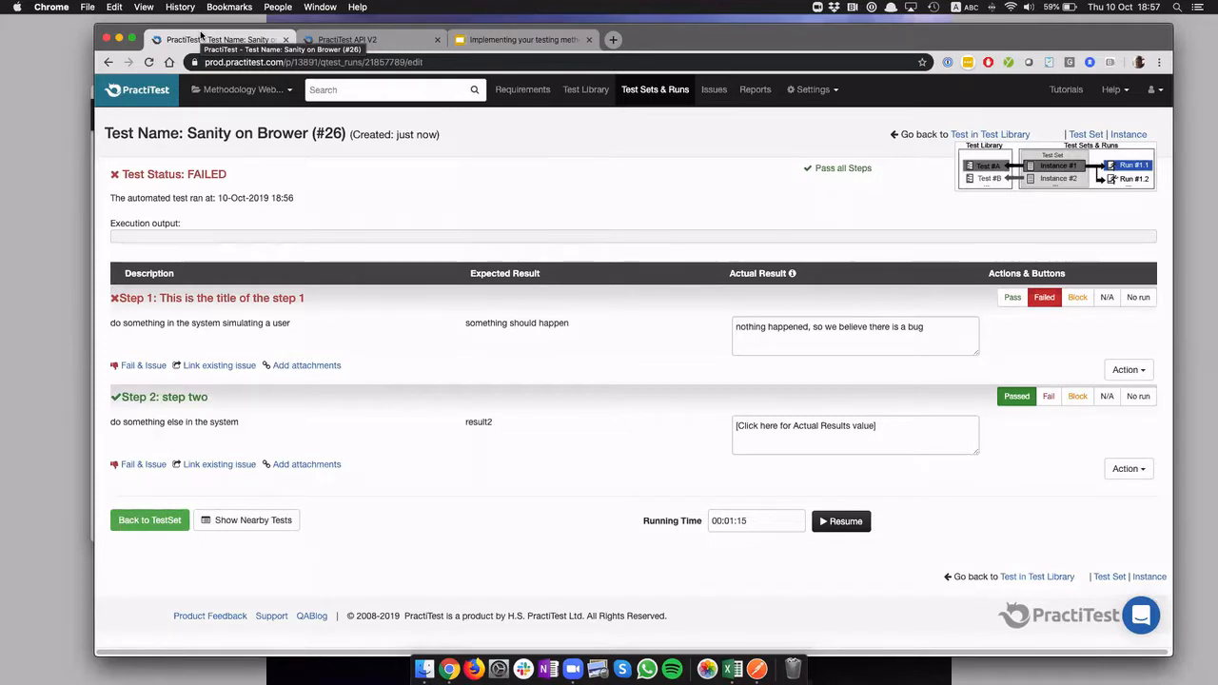
Go back to Test Sets & Runs, check the status of "Automation V3" and review that set's test instances
left_click(663, 88)
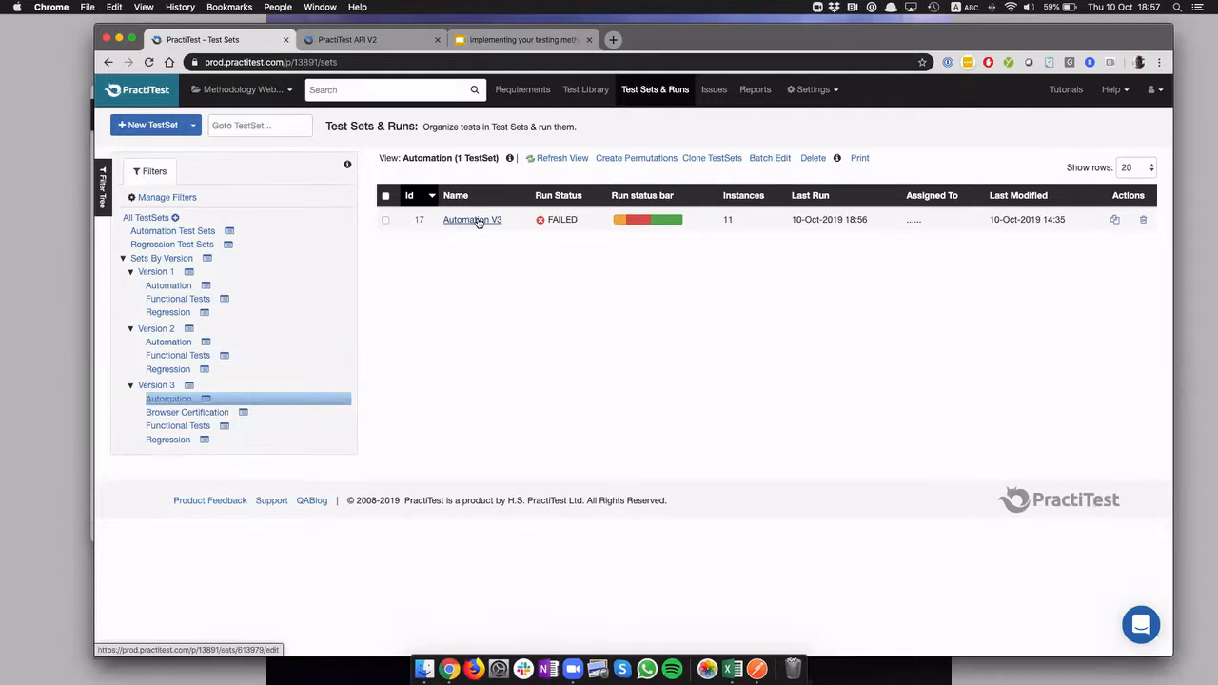
mouse_move(636, 221)
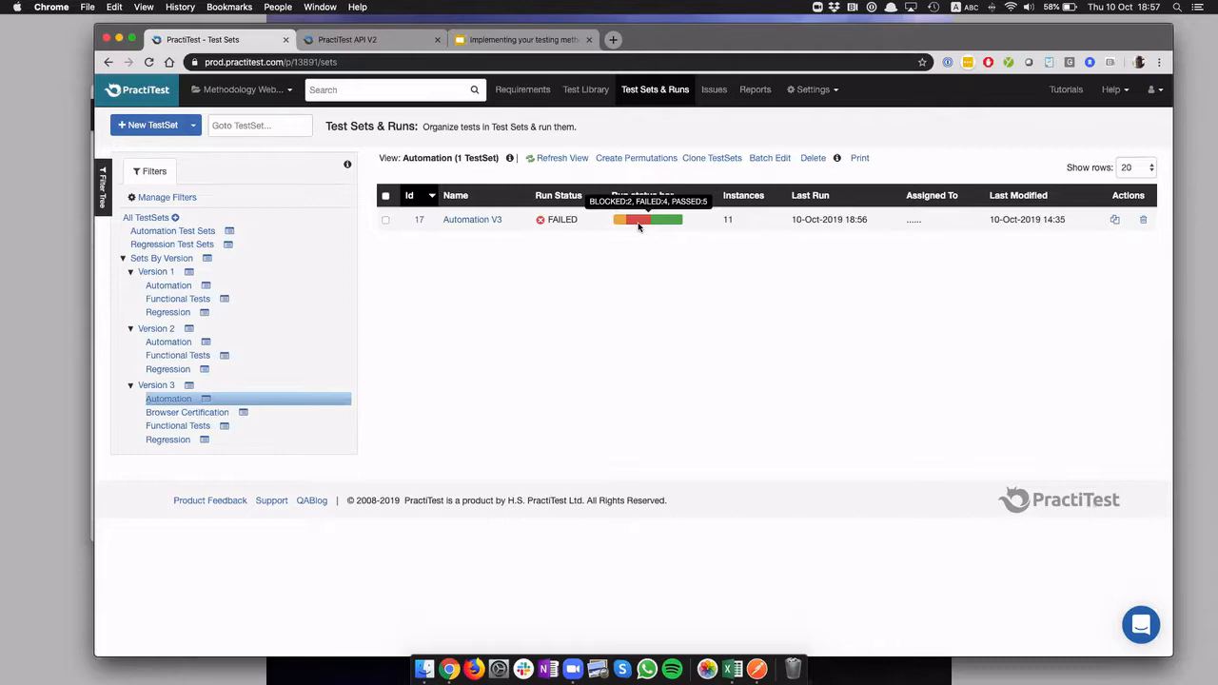
left_click(481, 220)
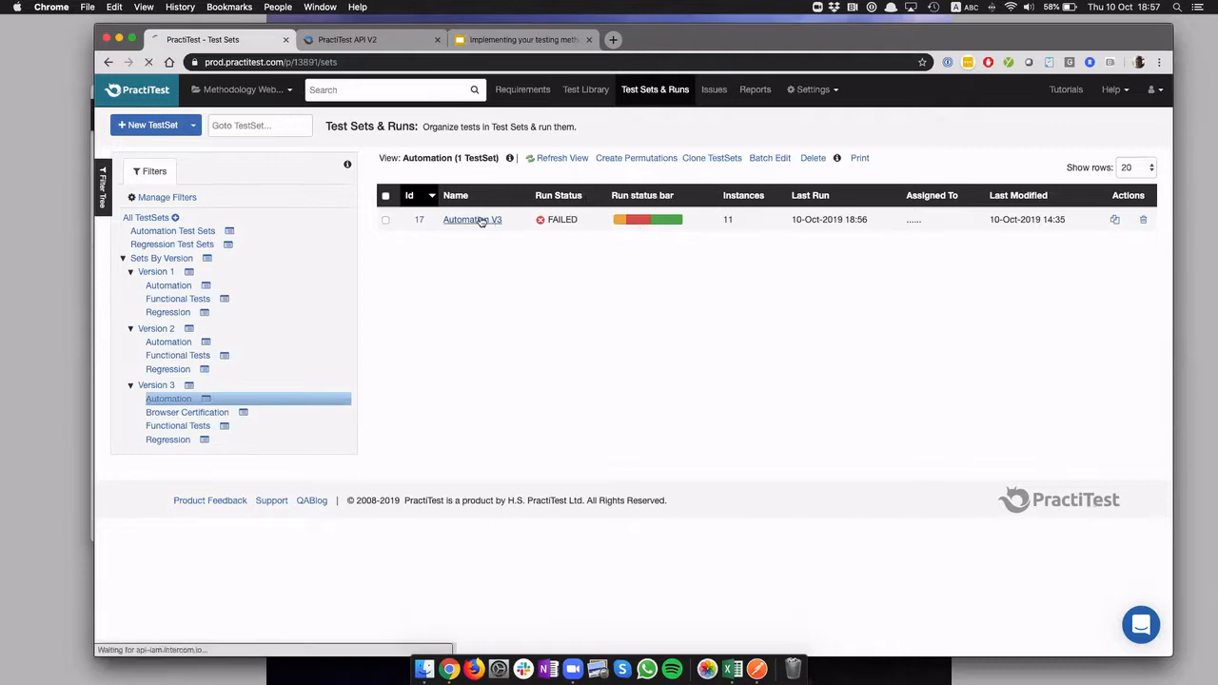
scroll(486, 225, "down", 3)
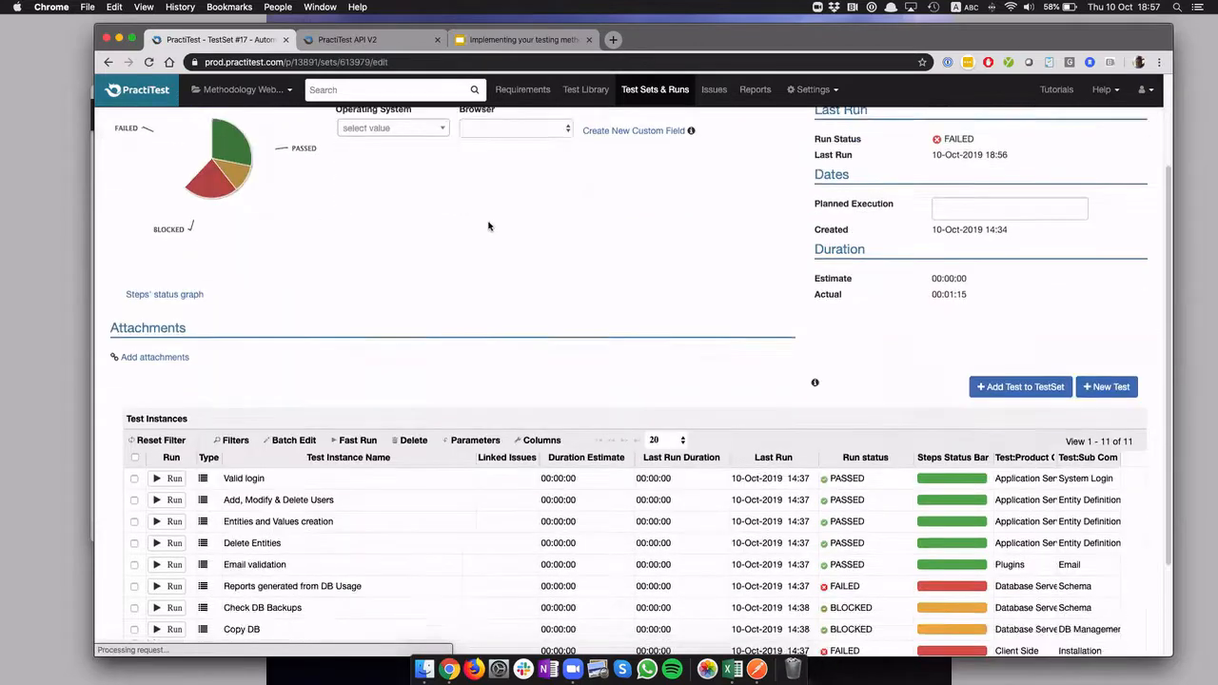
scroll(485, 225, "down", 2)
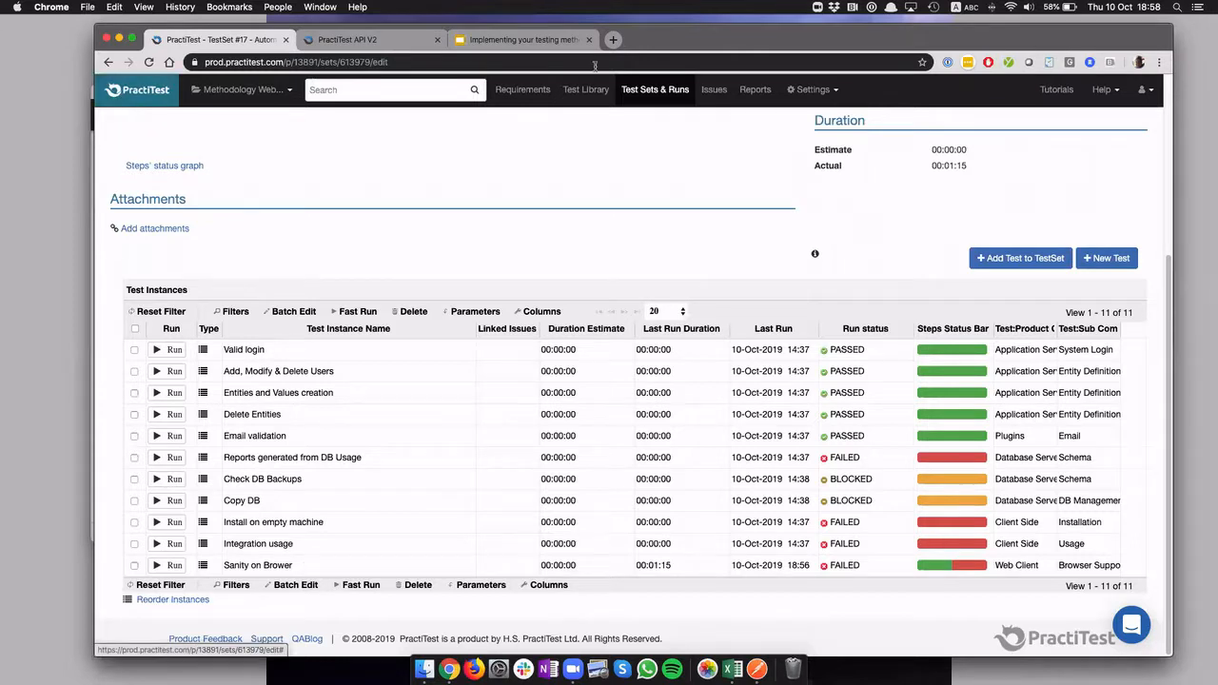
Return to the test set list and view the Automation filters of Version 2 and Version 1
left_click(662, 93)
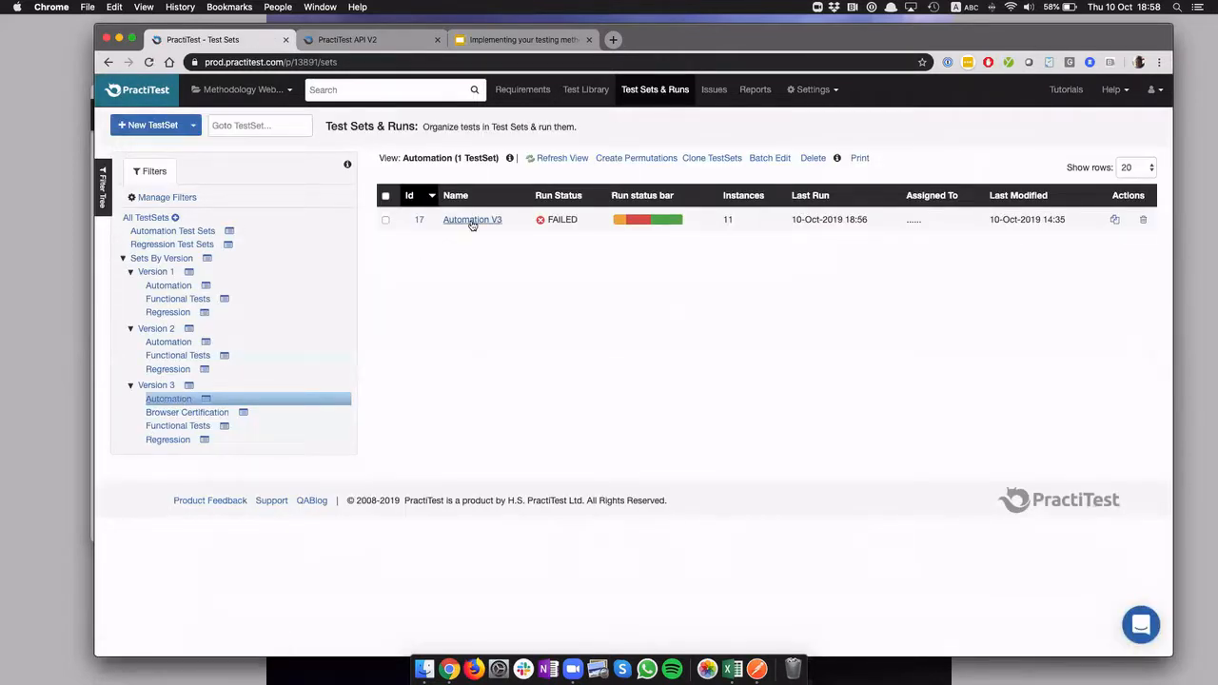
left_click(159, 343)
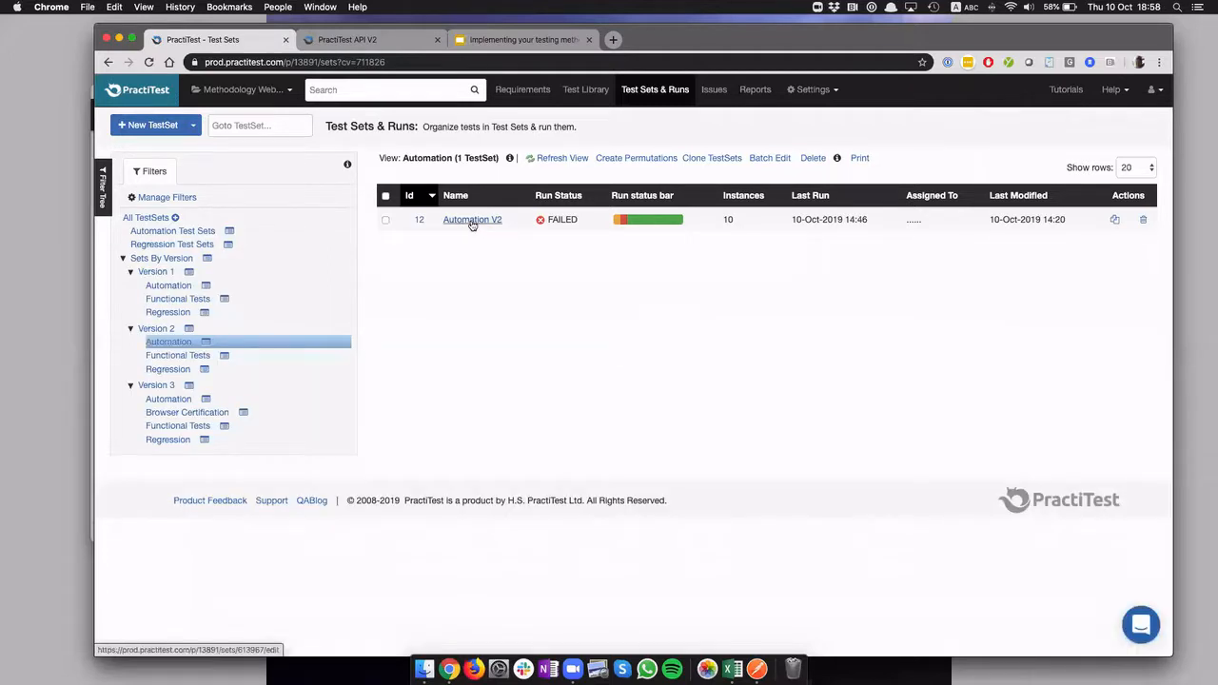
left_click(159, 287)
mouse_move(659, 224)
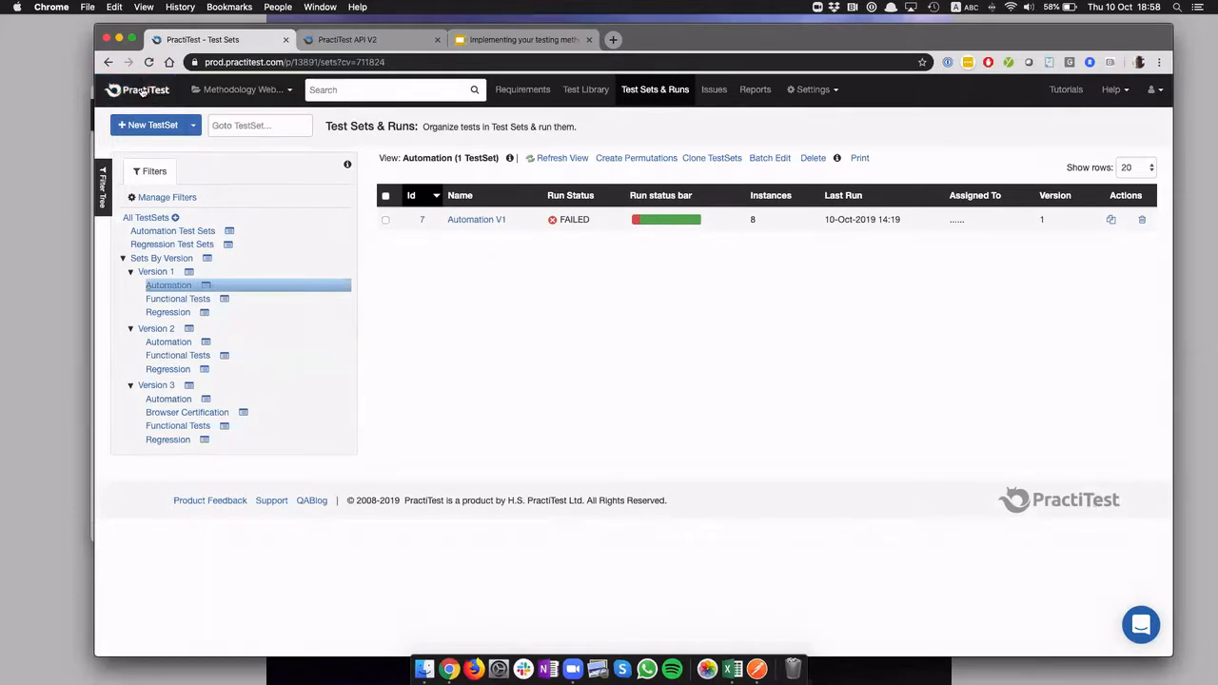
Show the "Automation Test Sets" filter and compare the run status bars across the three versions
left_click(162, 233)
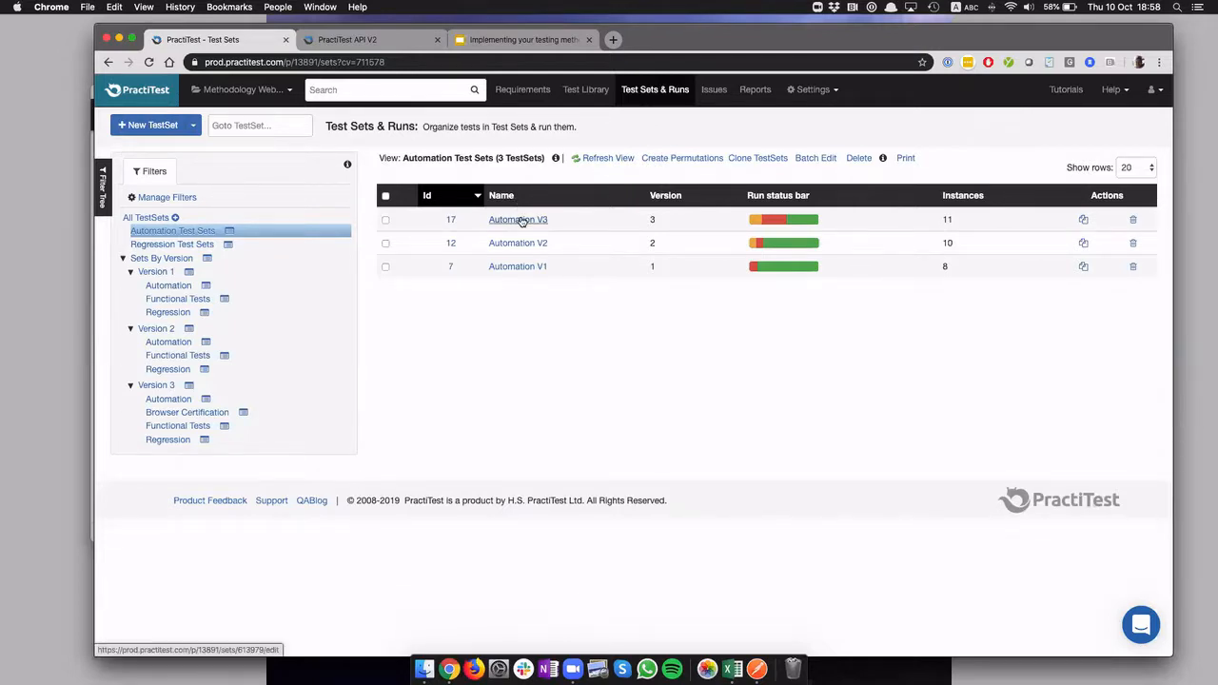
mouse_move(803, 269)
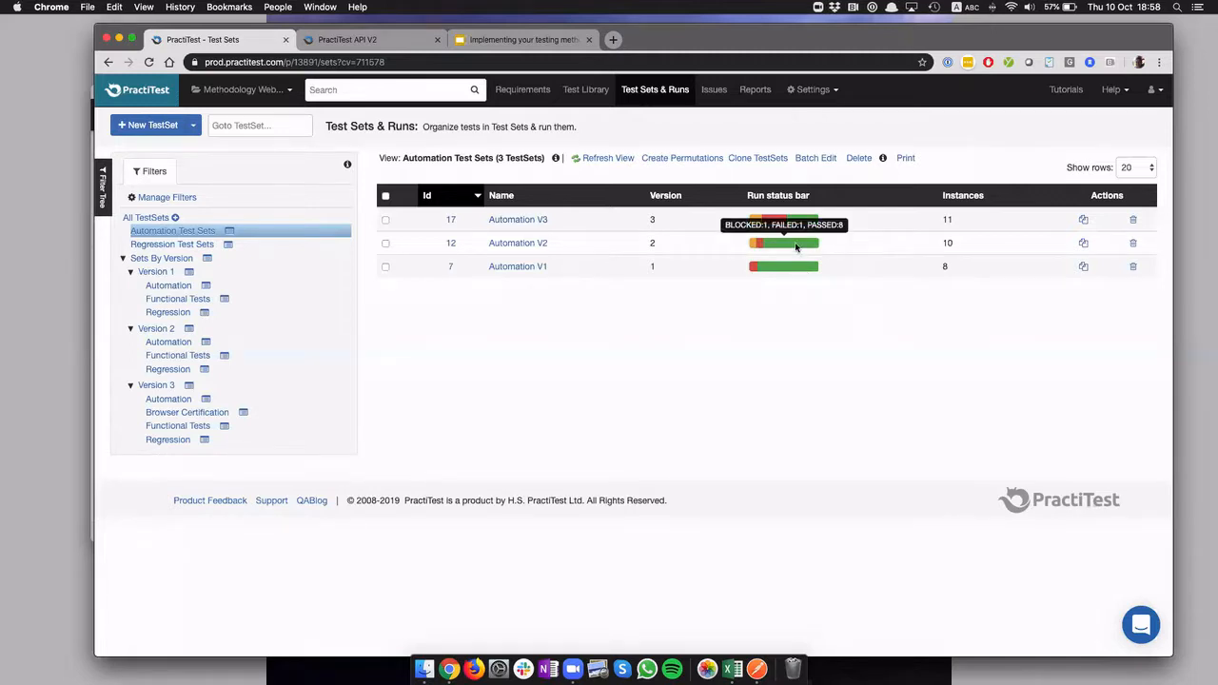
mouse_move(799, 225)
mouse_move(786, 246)
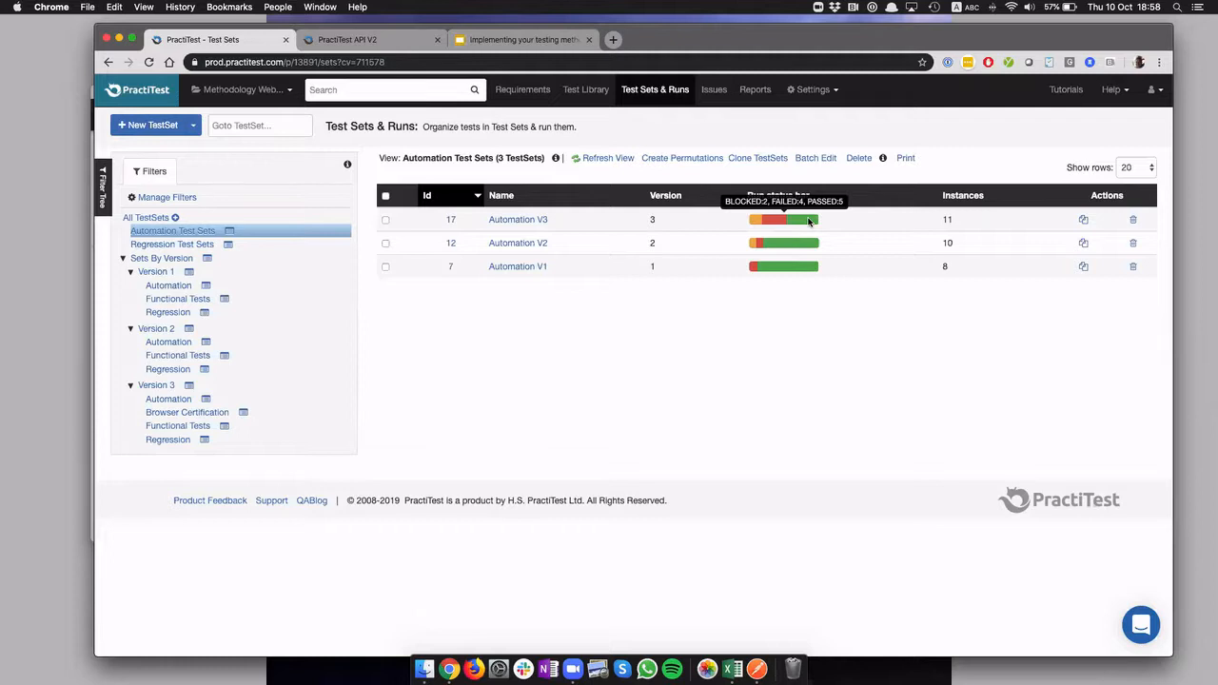
Open the project dashboard and examine the Automation Benchmark chart on the "Current Version - V 3" view
left_click(110, 101)
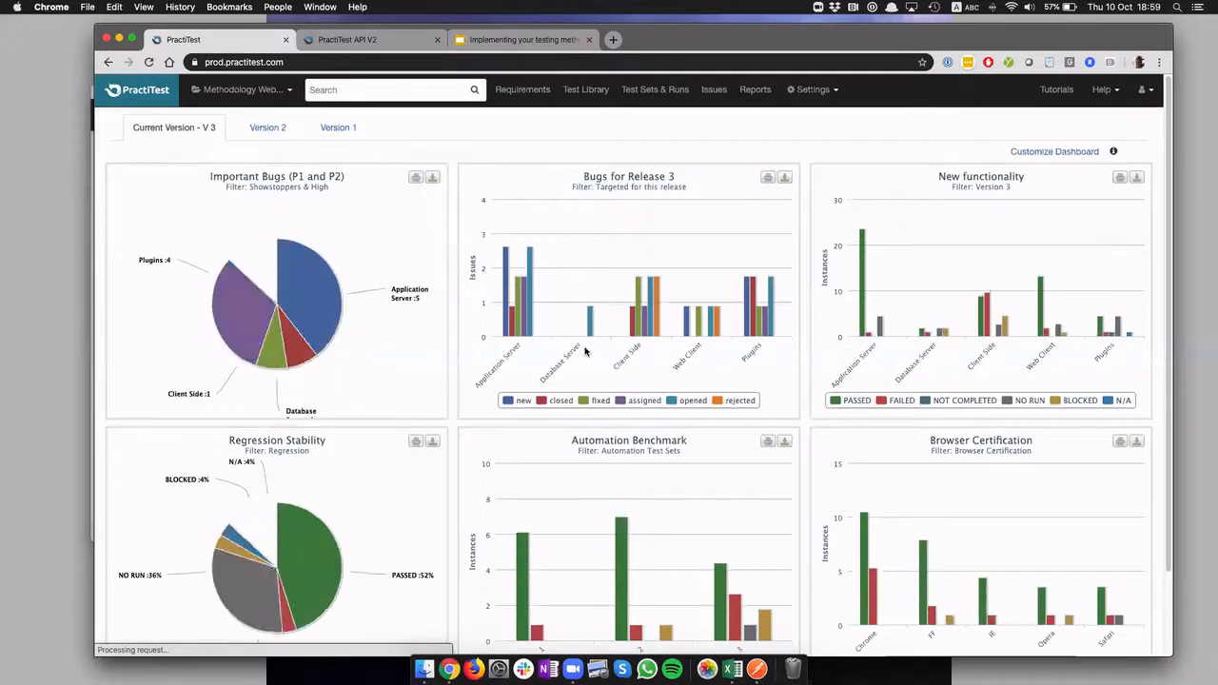
scroll(591, 351, "down", 3)
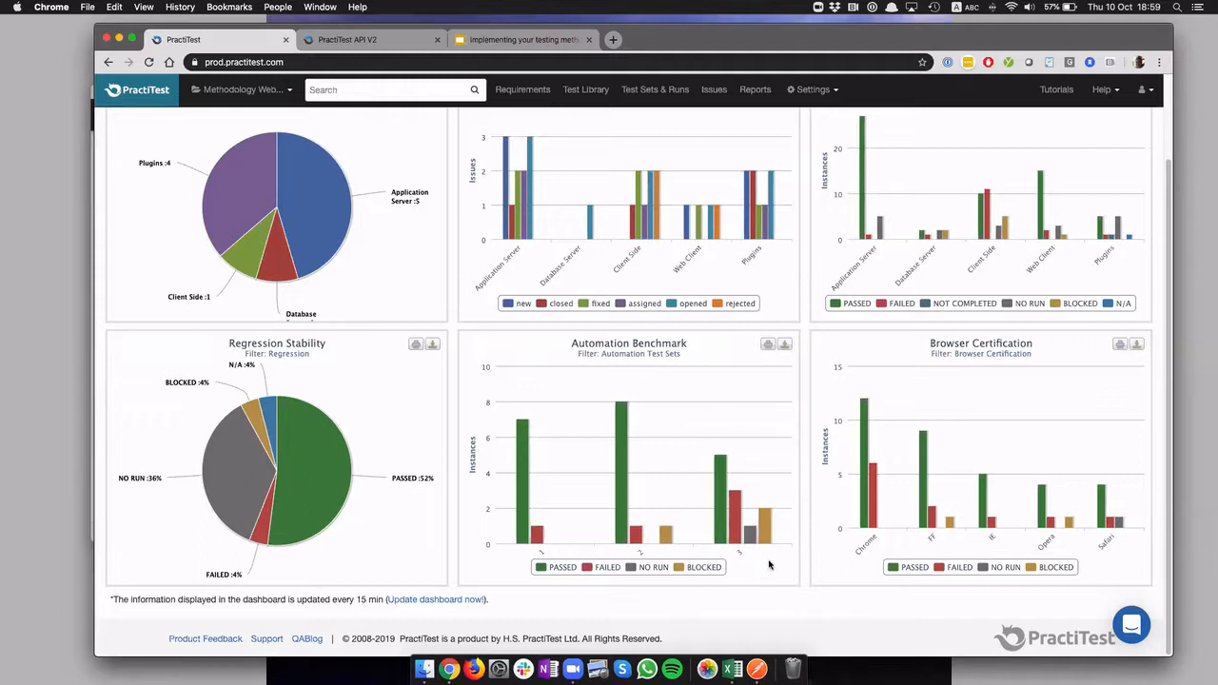
mouse_move(716, 529)
scroll(769, 580, "up", 2)
mouse_move(769, 579)
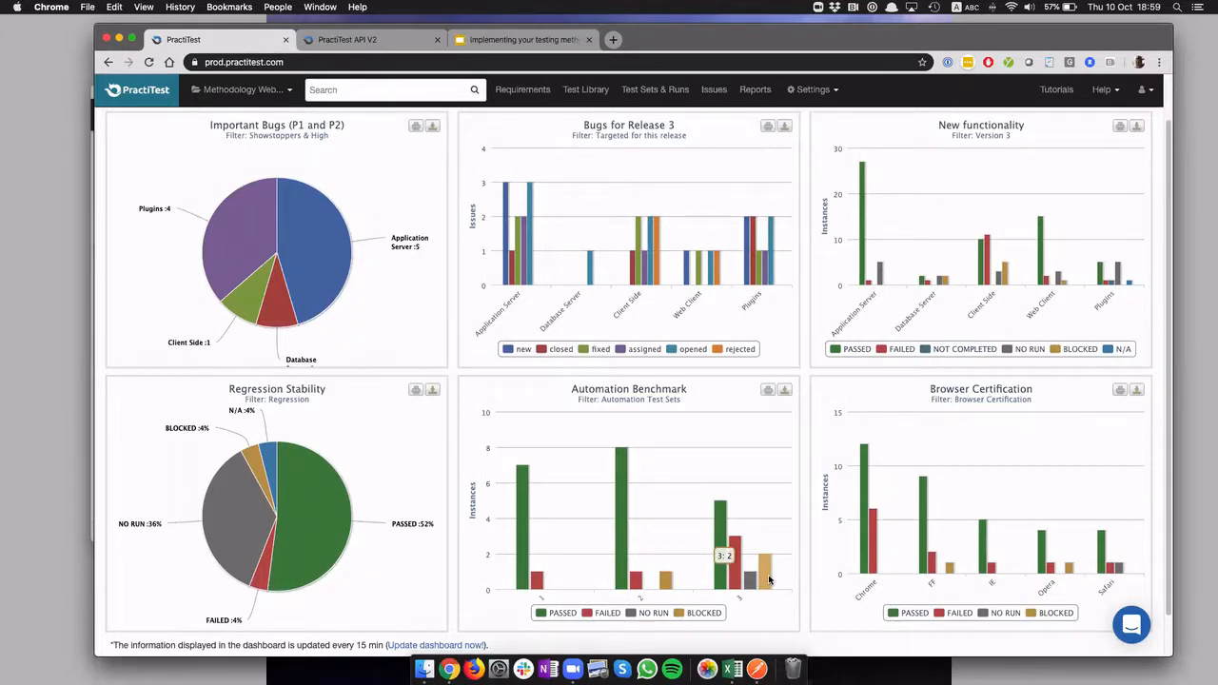
scroll(767, 576, "up", 2)
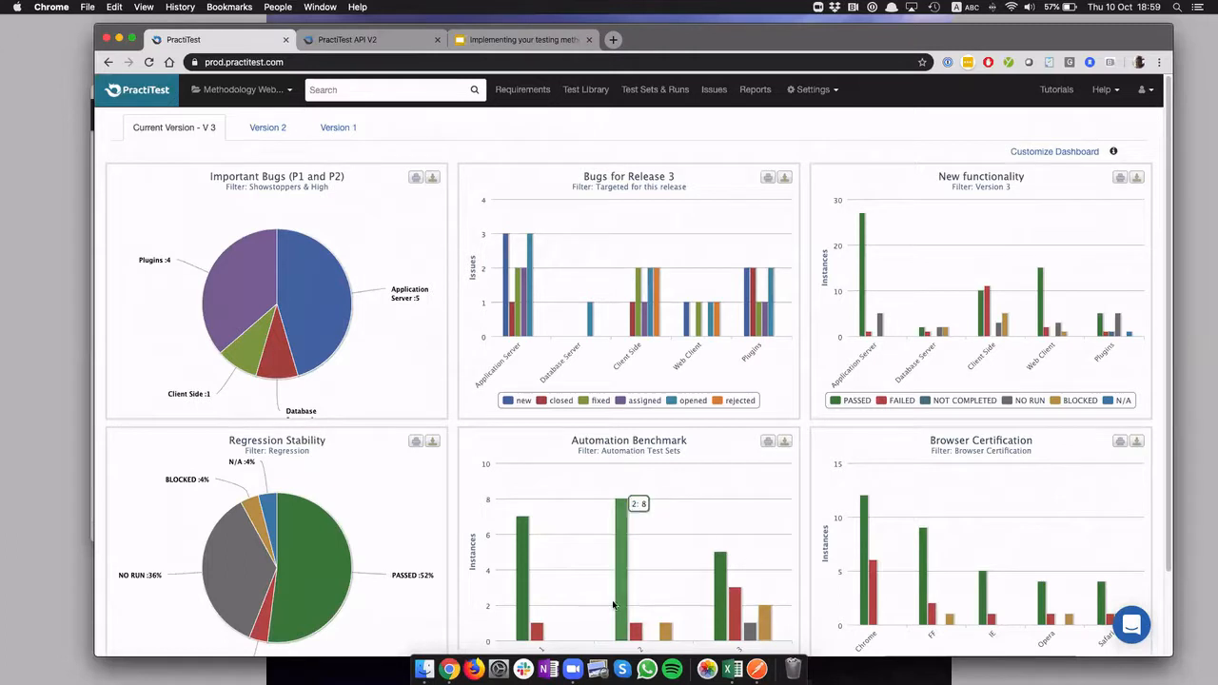
Review the dashboard's bug, regression stability, automation benchmark and browser certification charts for the current version
mouse_move(236, 320)
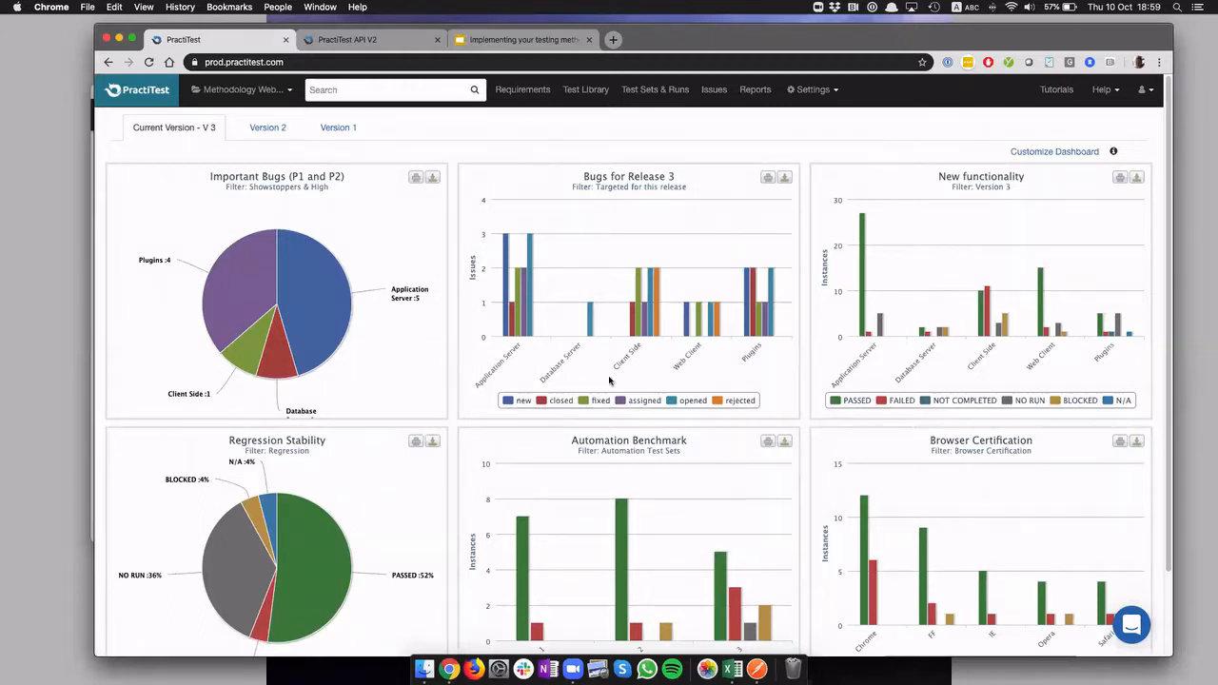
mouse_move(885, 573)
mouse_move(650, 567)
scroll(650, 566, "down", 1)
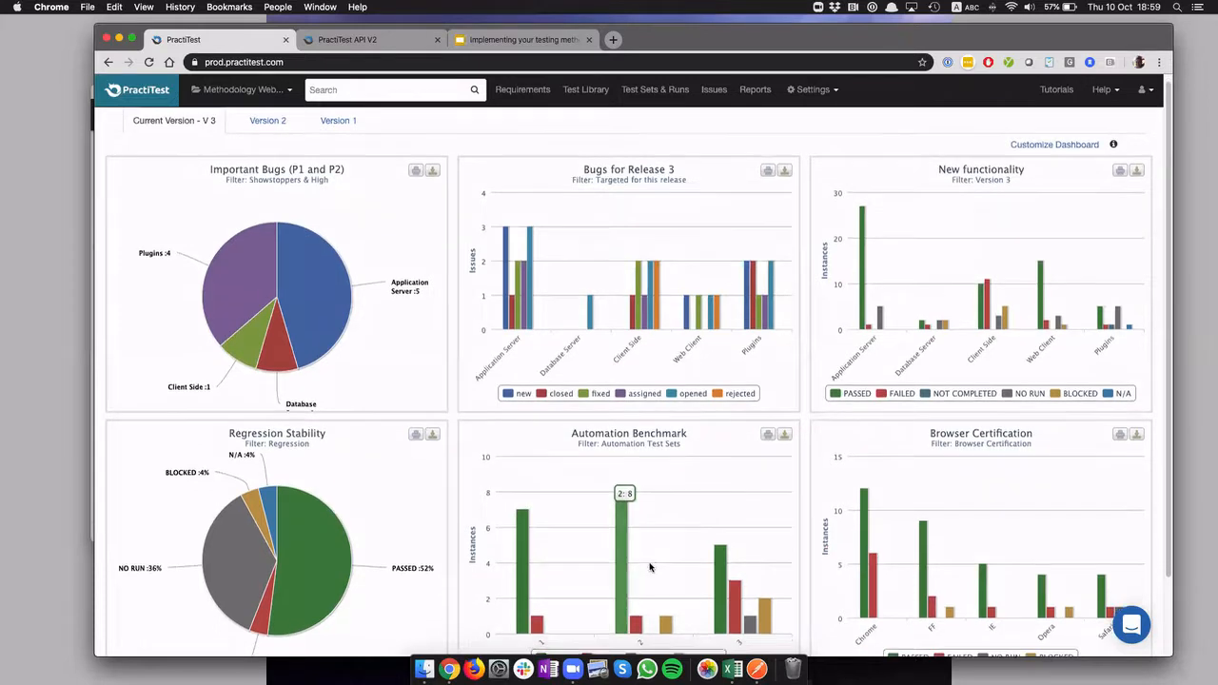
scroll(650, 567, "down", 1)
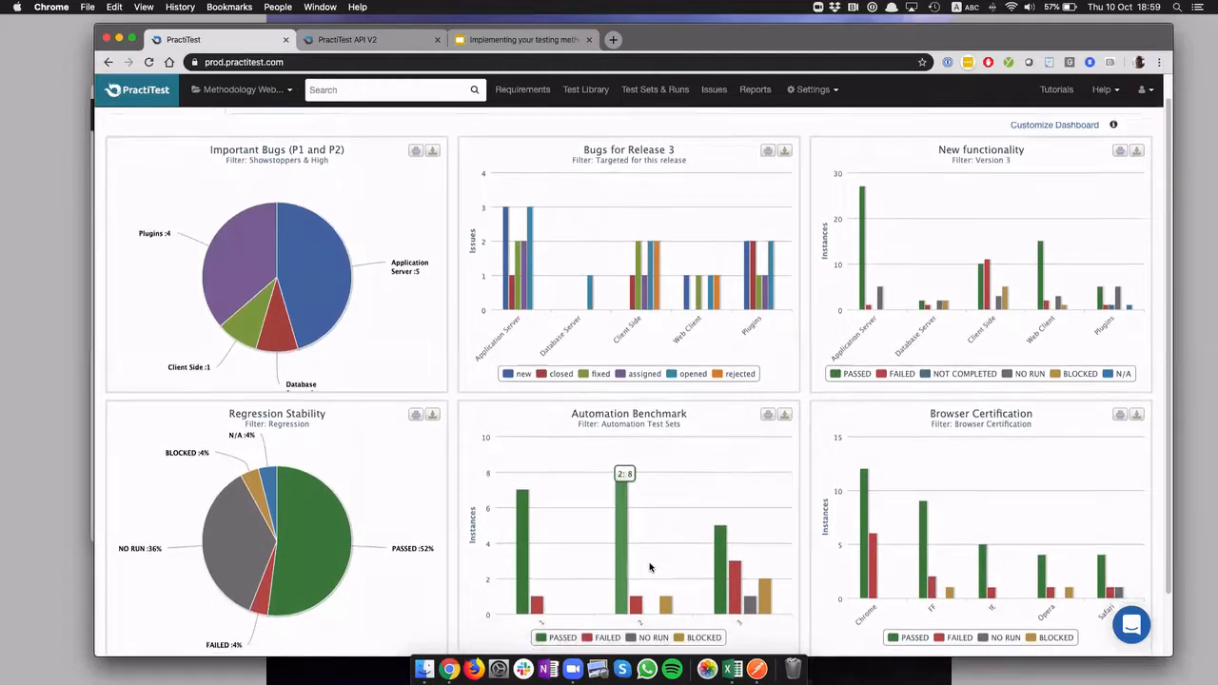
scroll(650, 567, "down", 3)
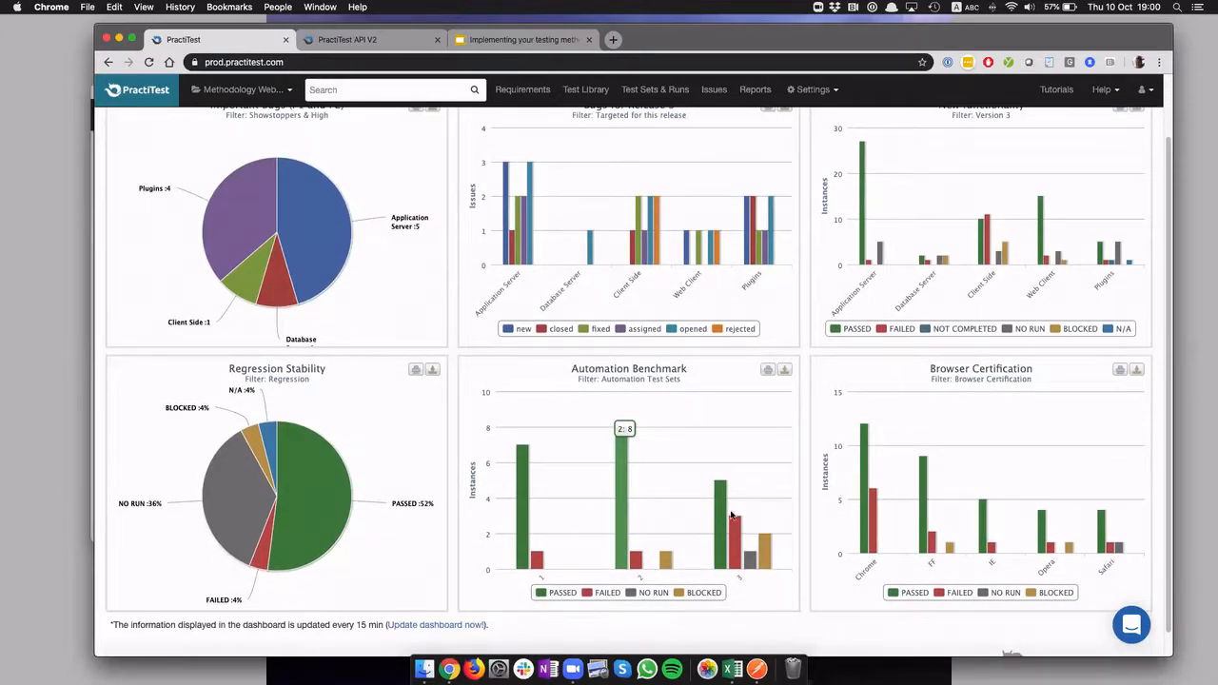
mouse_move(725, 502)
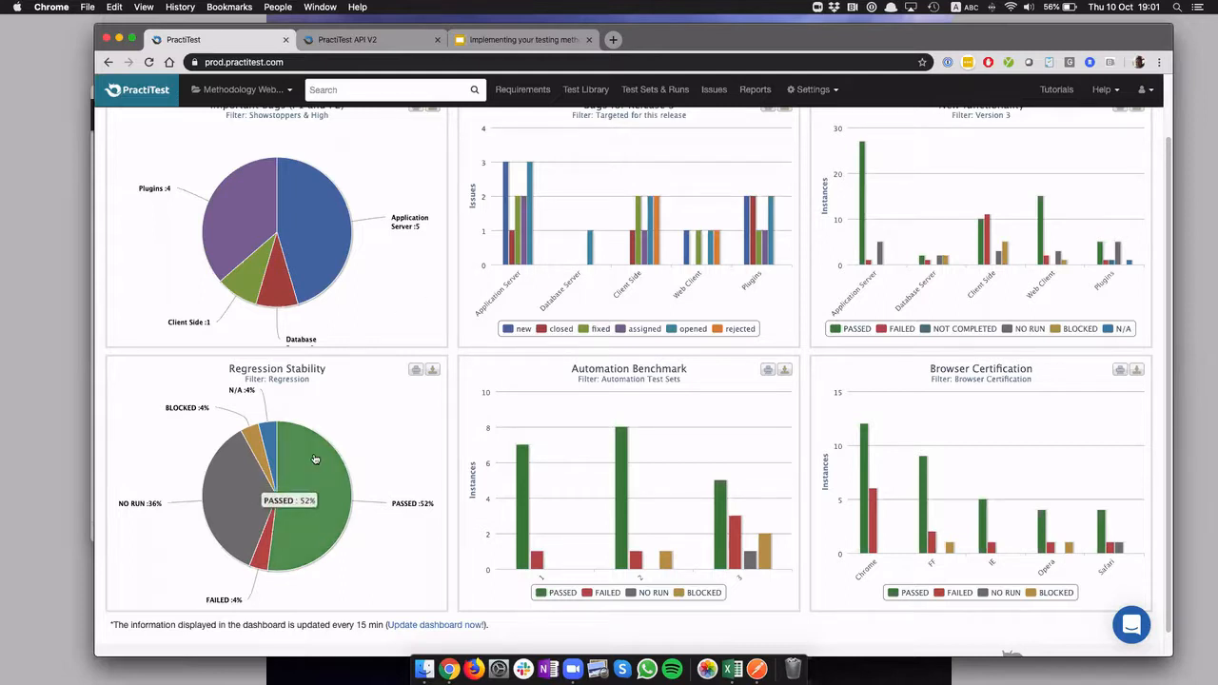
scroll(709, 404, "up", 1)
scroll(710, 403, "up", 3)
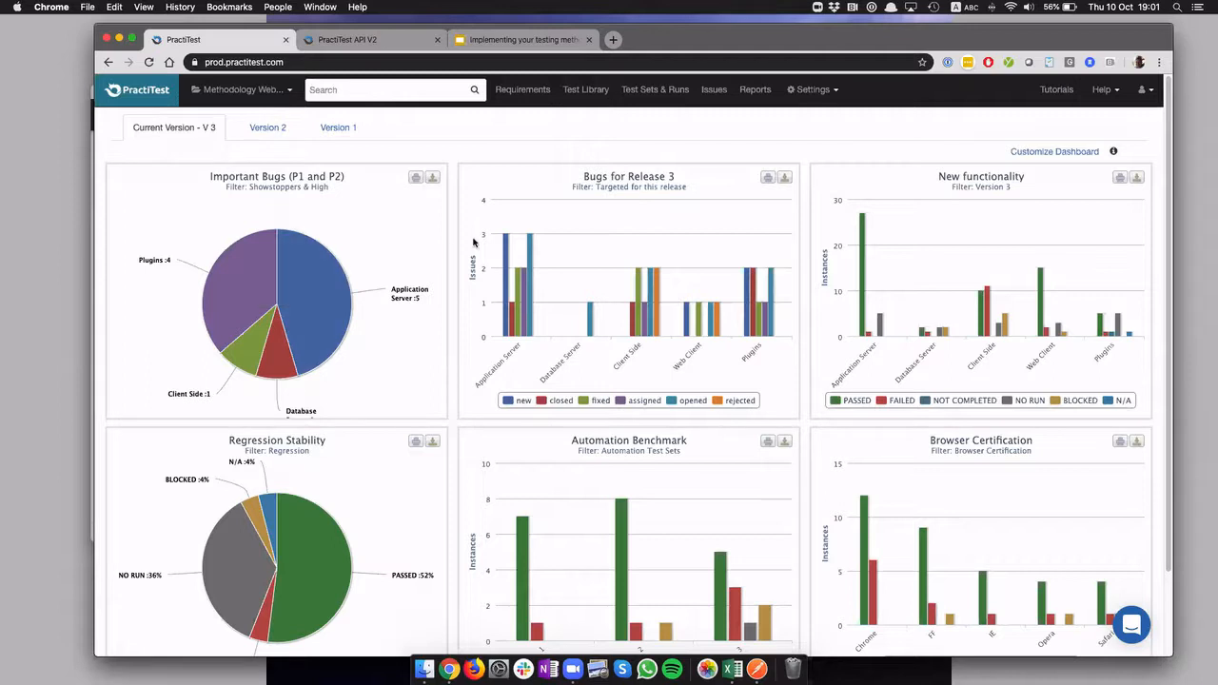
View the test sets and the "Showstoppers & High" issues list, and open a blank new issue form
left_click(582, 90)
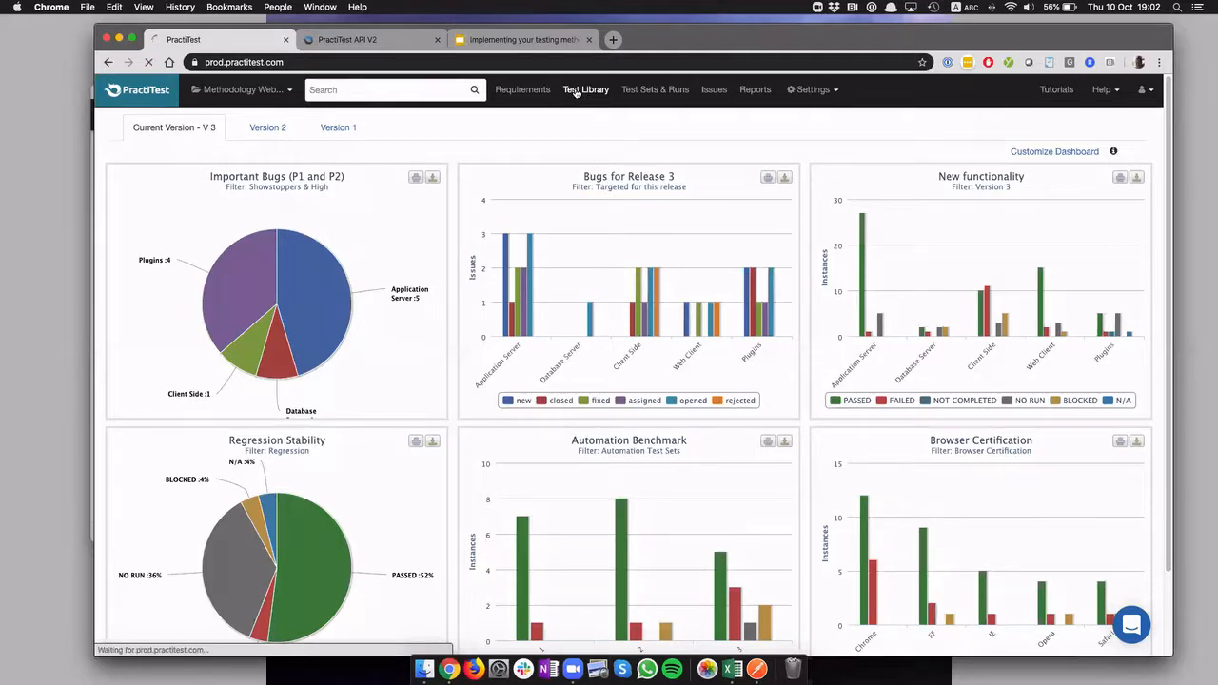
left_click(654, 90)
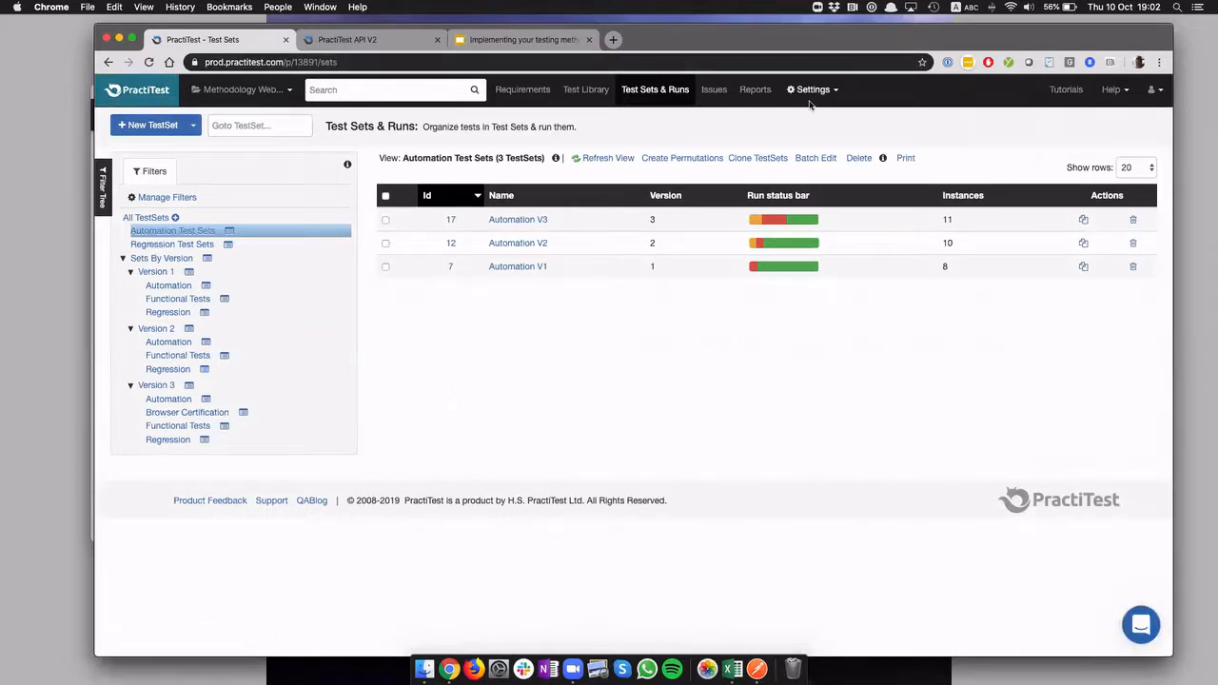
left_click(714, 91)
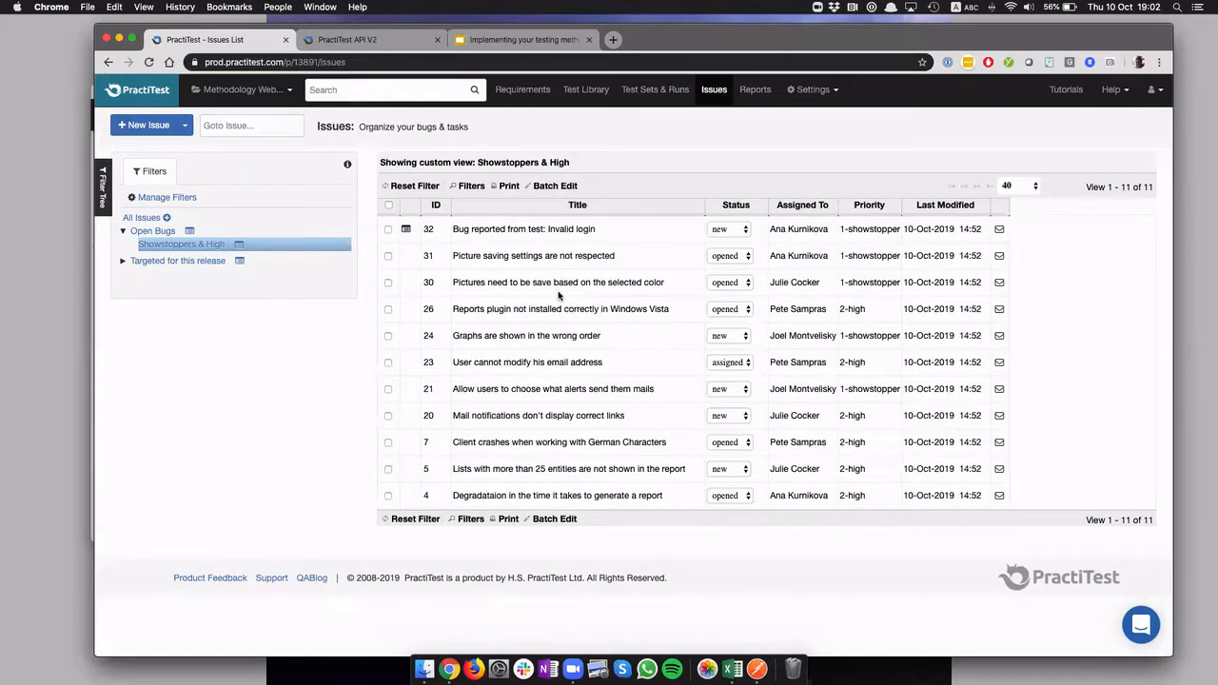
left_click(145, 129)
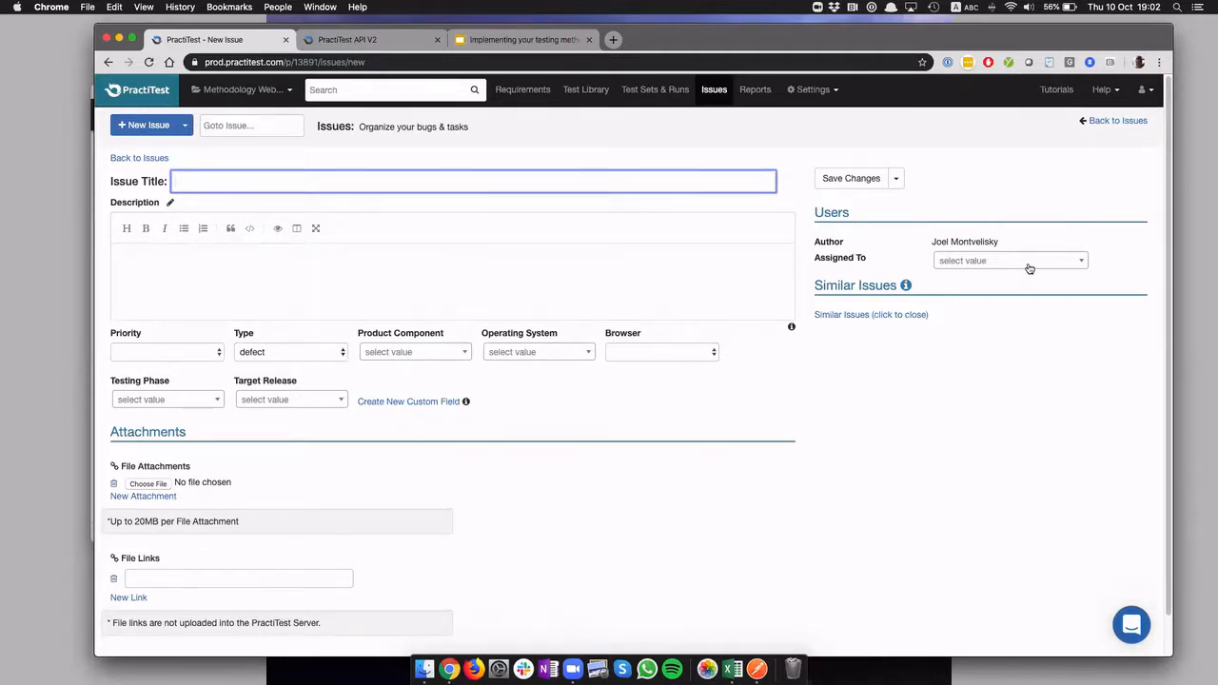
Review the issue workflow's statuses and transitions in the project settings, and return to the requirements list
left_click(815, 91)
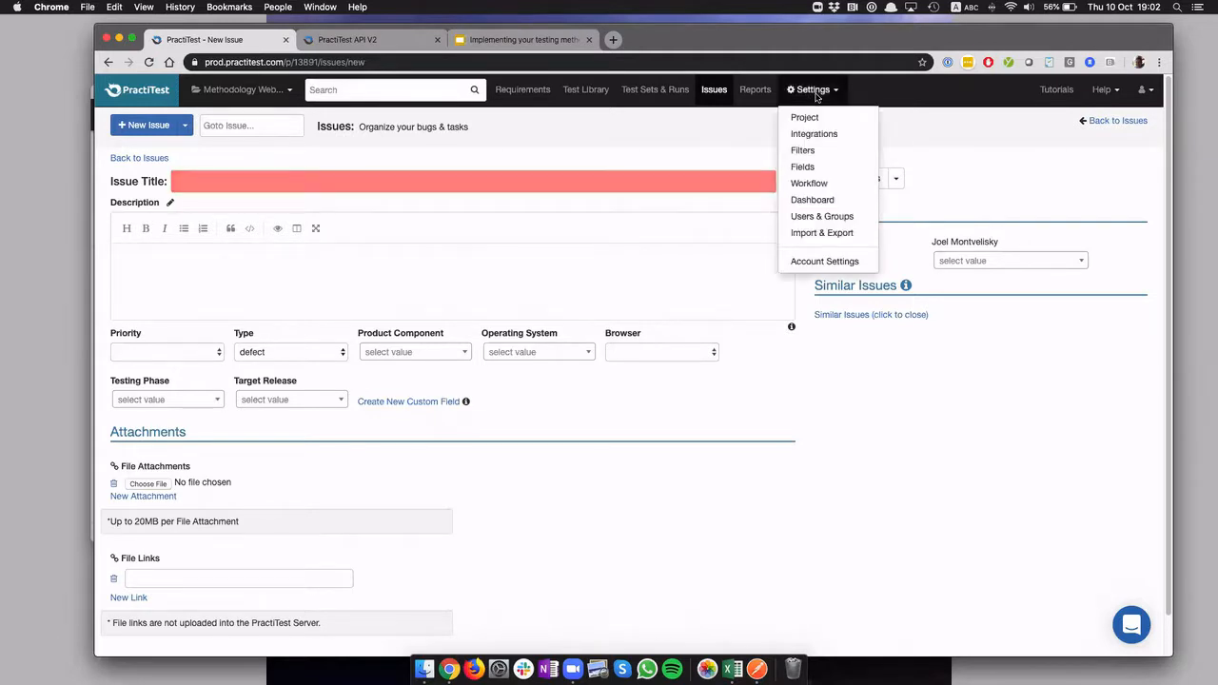
left_click(809, 184)
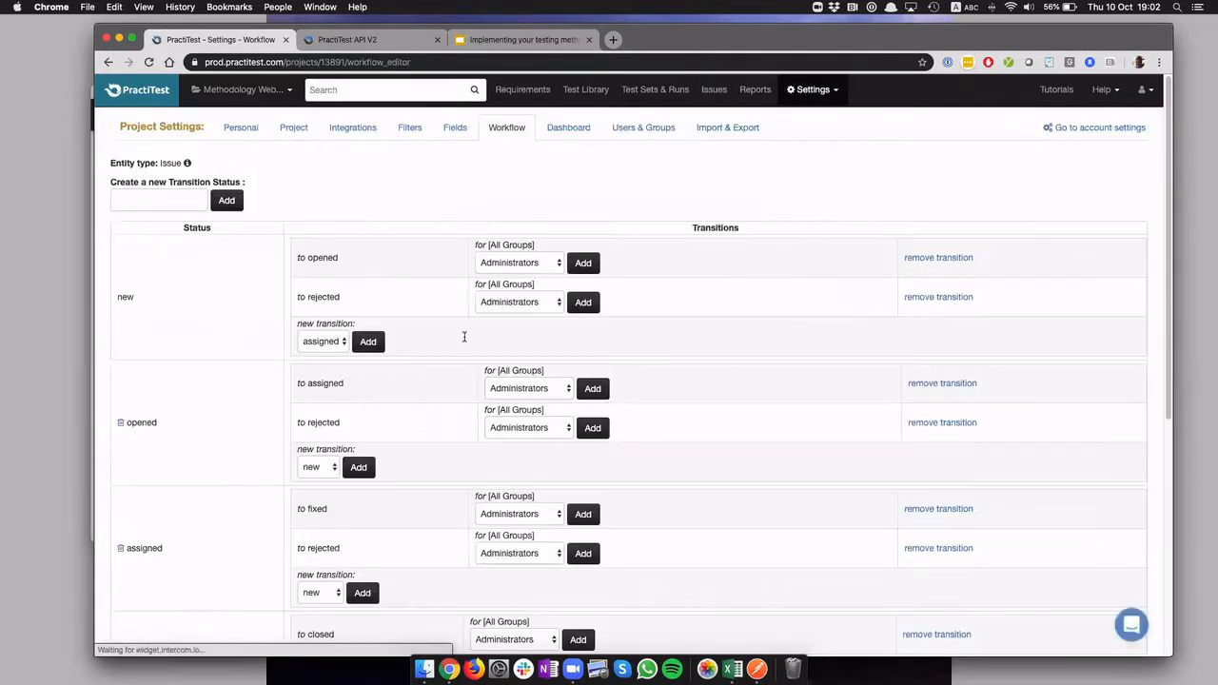
scroll(155, 563, "down", 1)
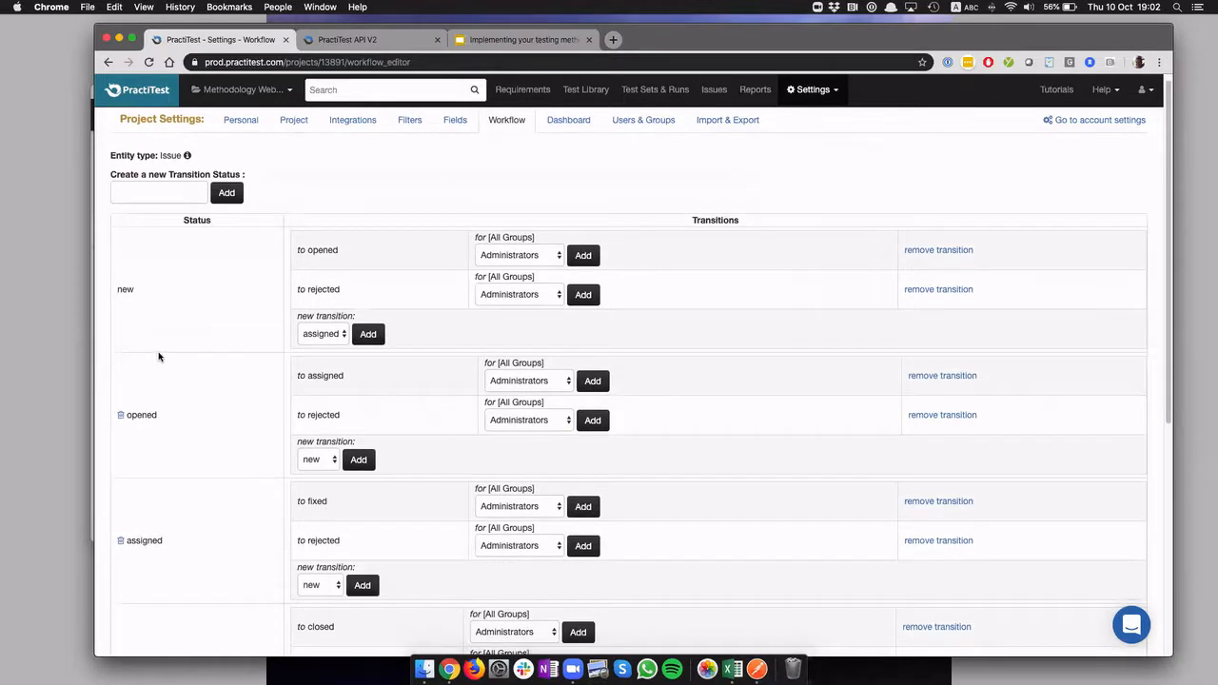
scroll(183, 472, "down", 8)
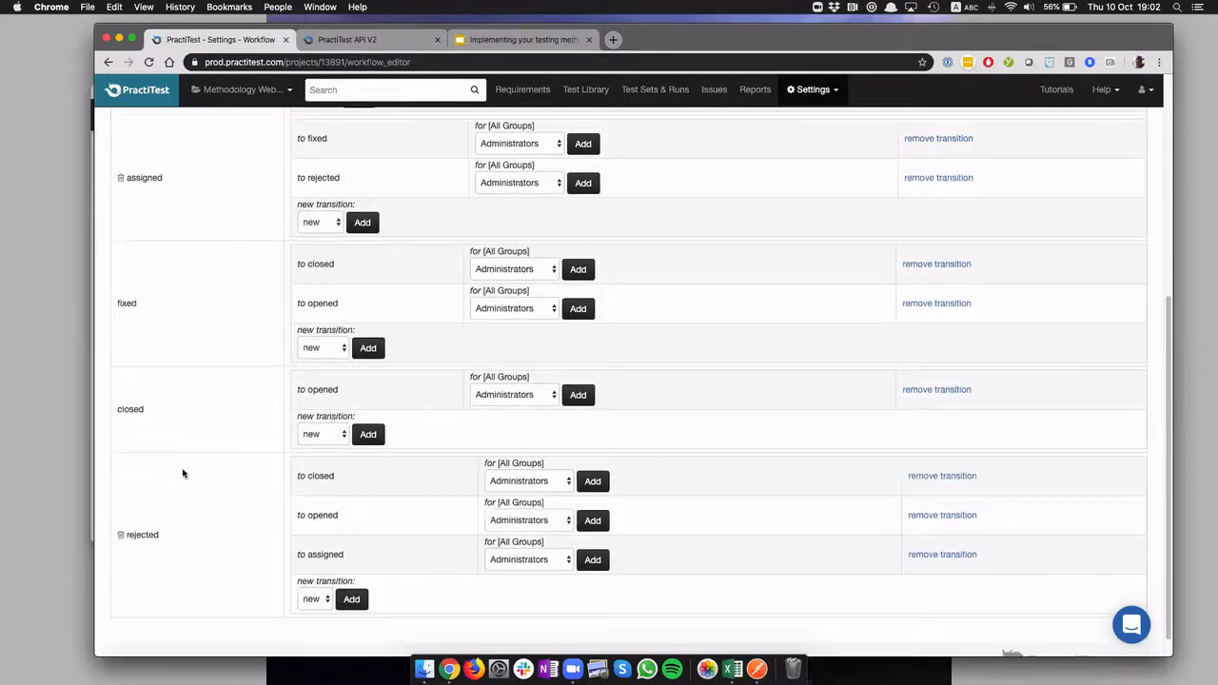
scroll(182, 472, "down", 1)
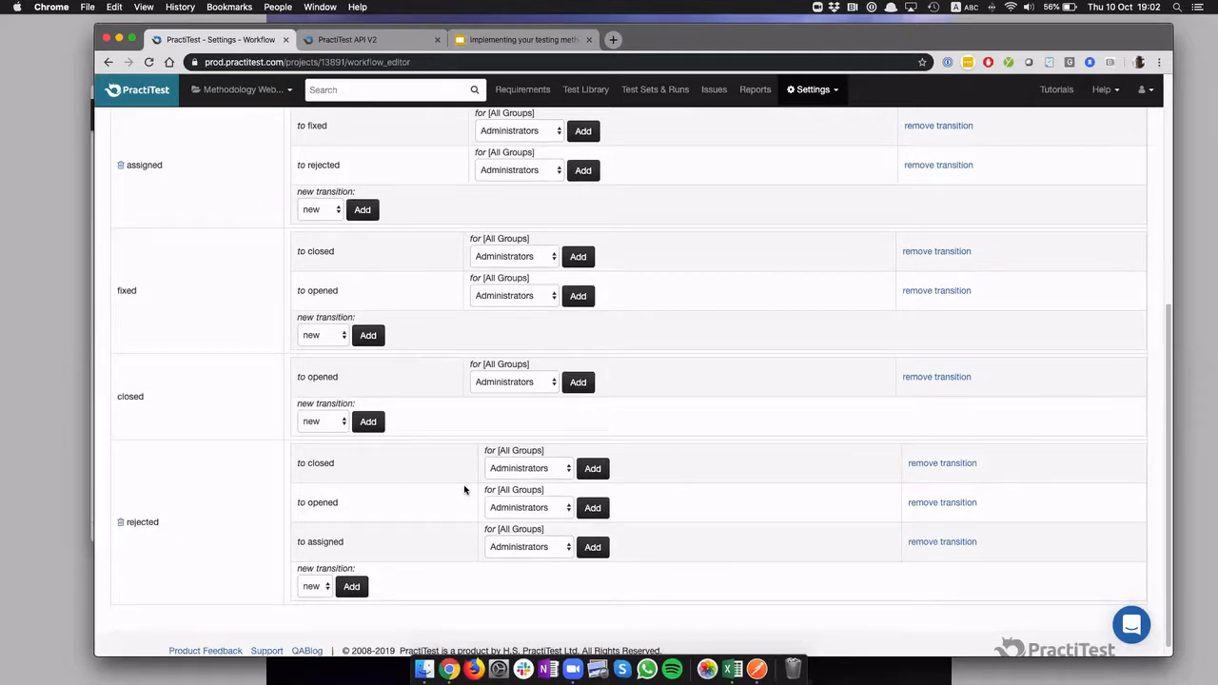
scroll(465, 490, "up", 8)
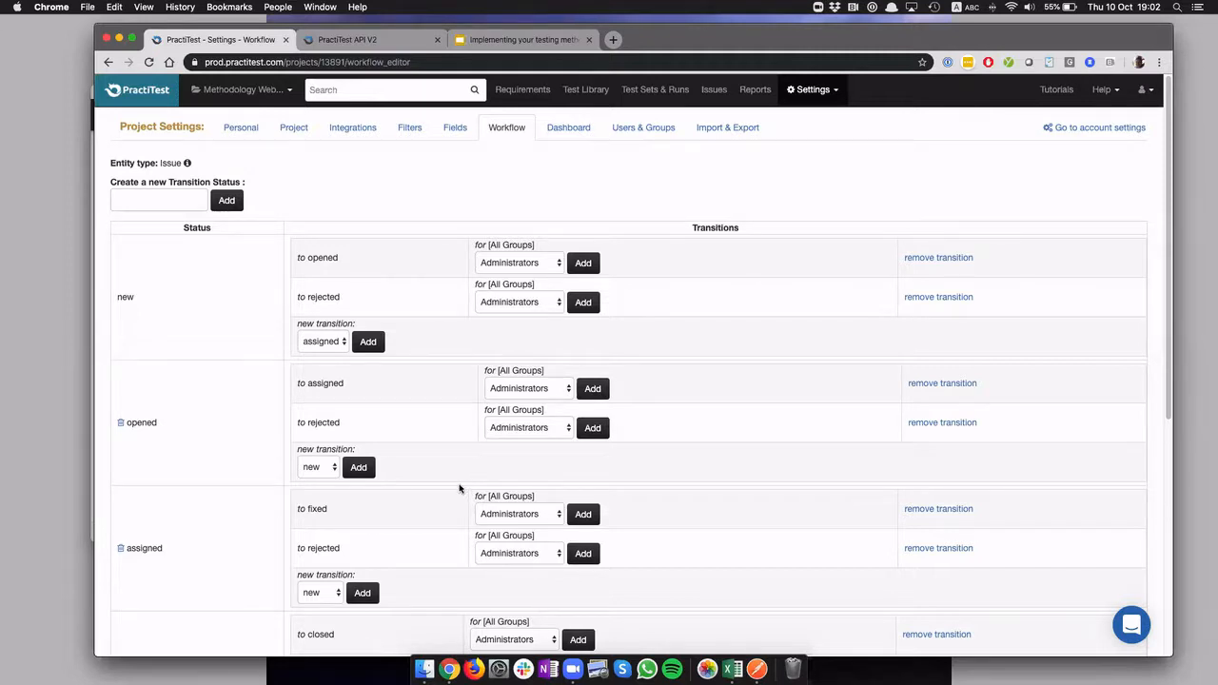
left_click(517, 91)
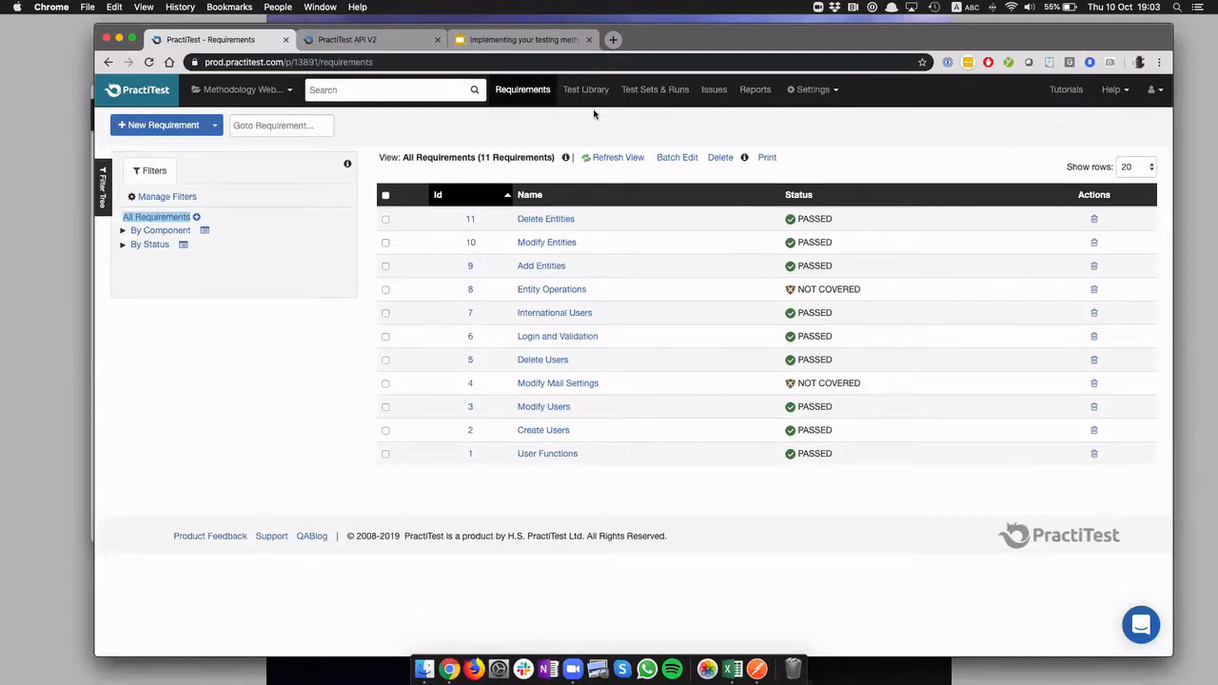
Switch to the Google Slides deck, present it full screen and advance to the "Customizing YOUR Testing Process" slide
left_click(531, 43)
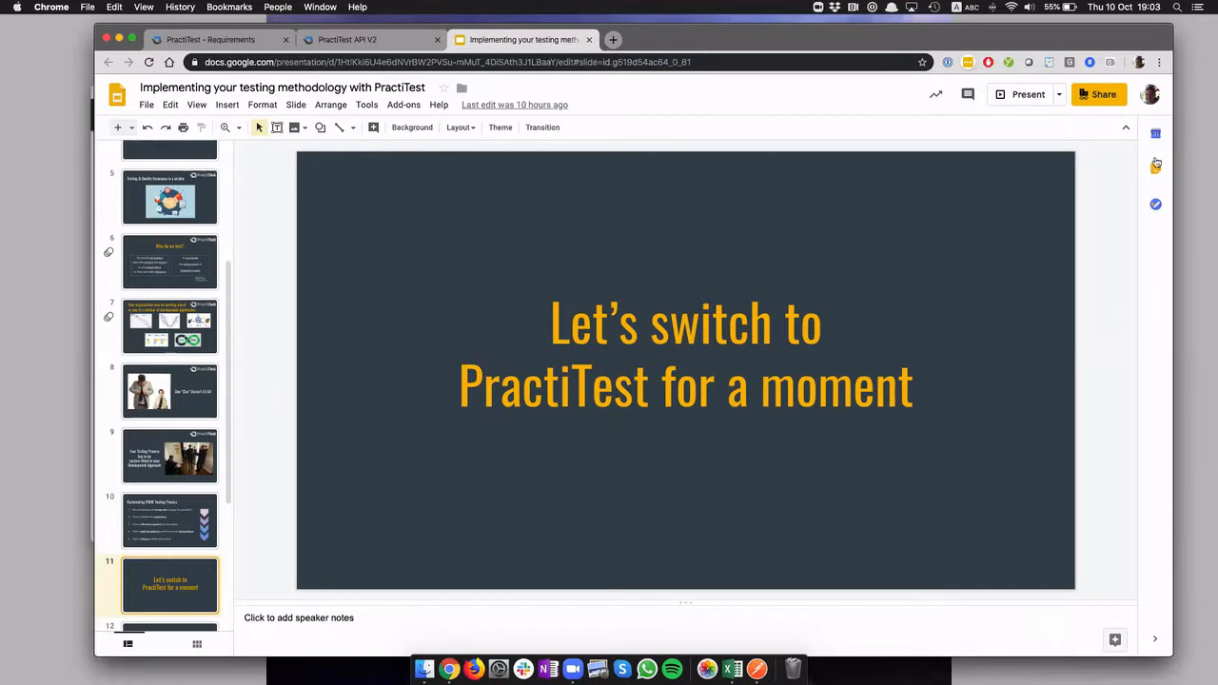
left_click(1012, 98)
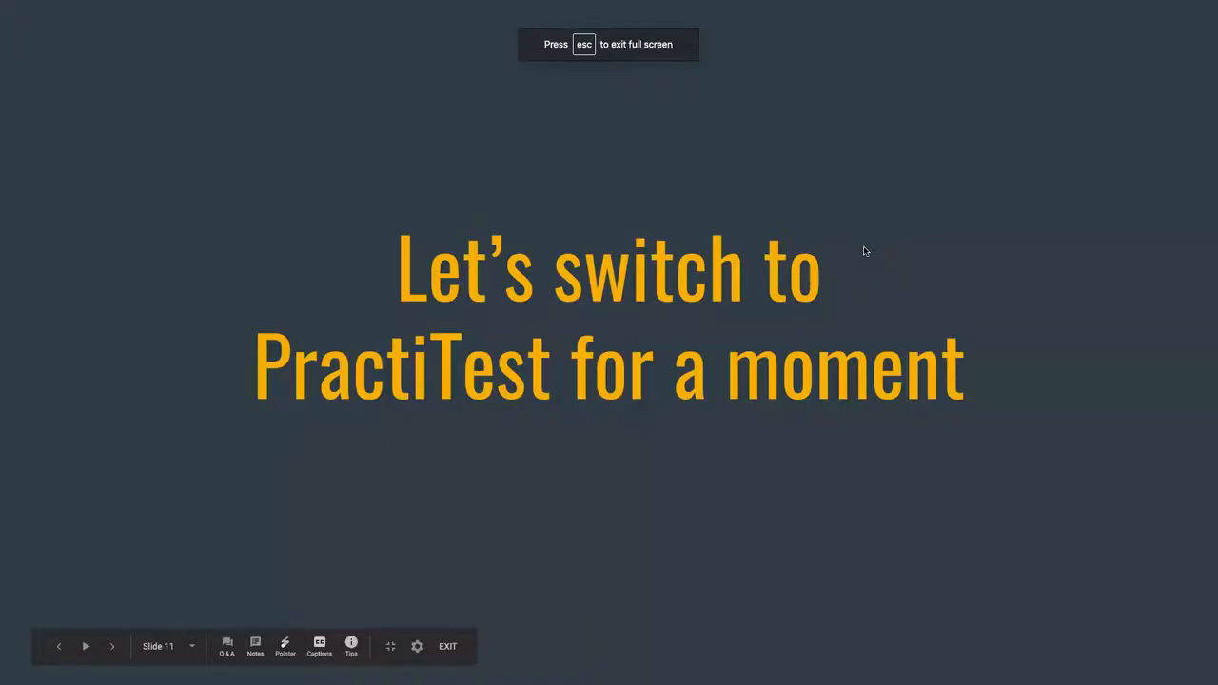
key("Right")
key("Right")
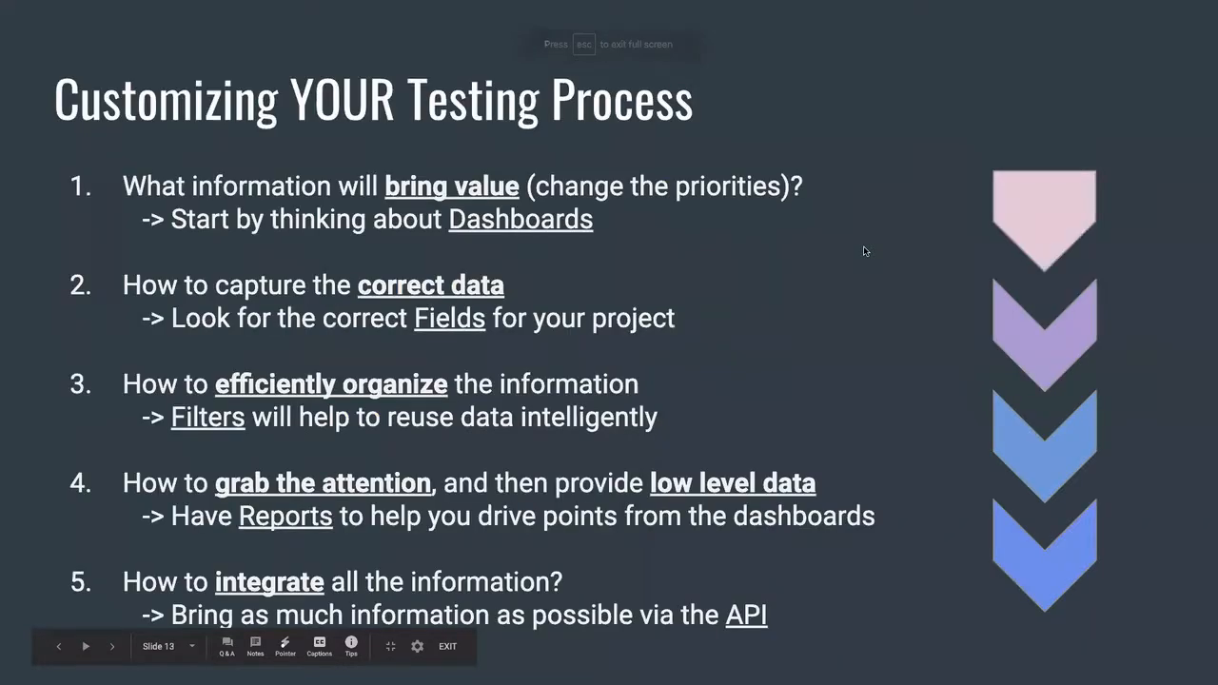